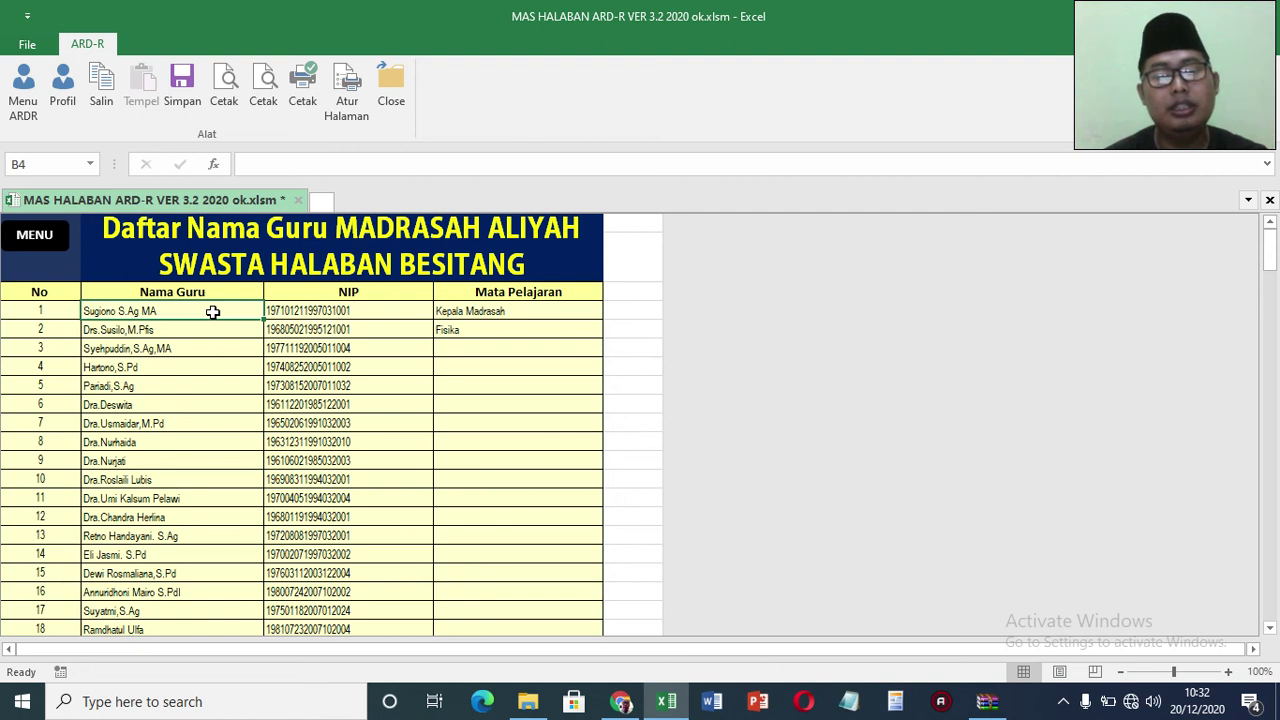
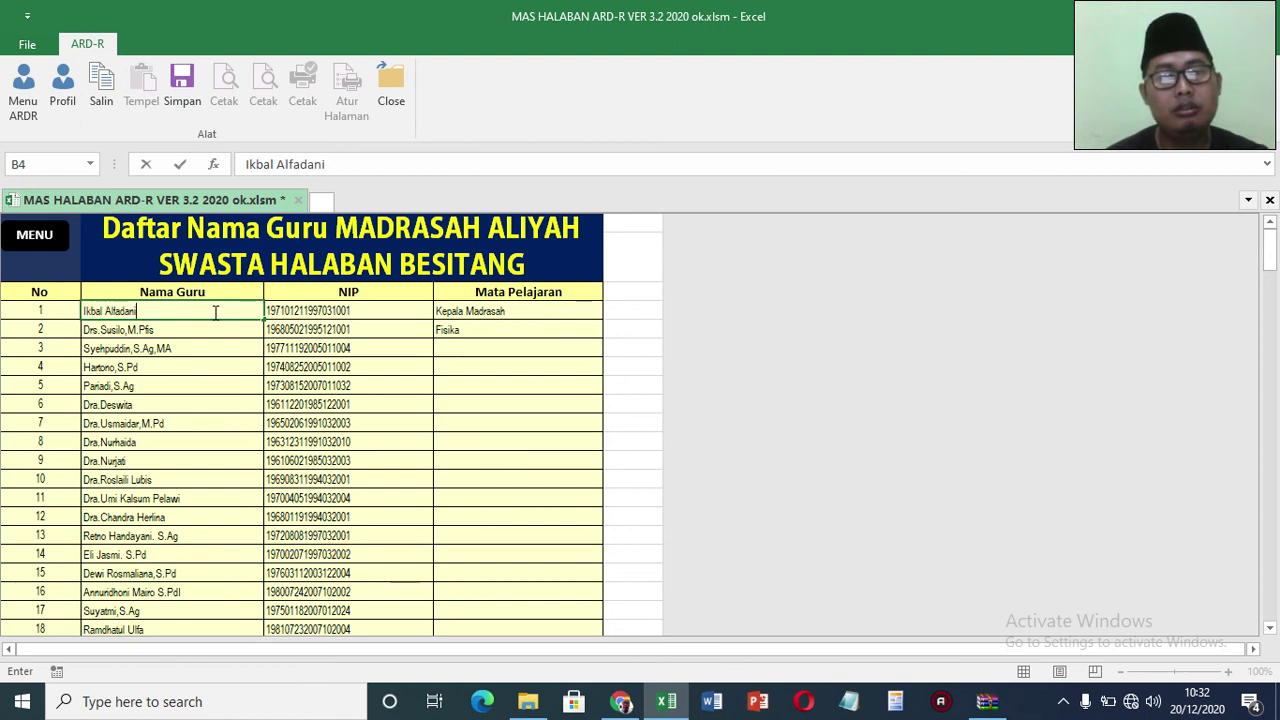
Step: Replace the first teacher's name in B4 with the new teacher's name and degree
text(S.pdI)
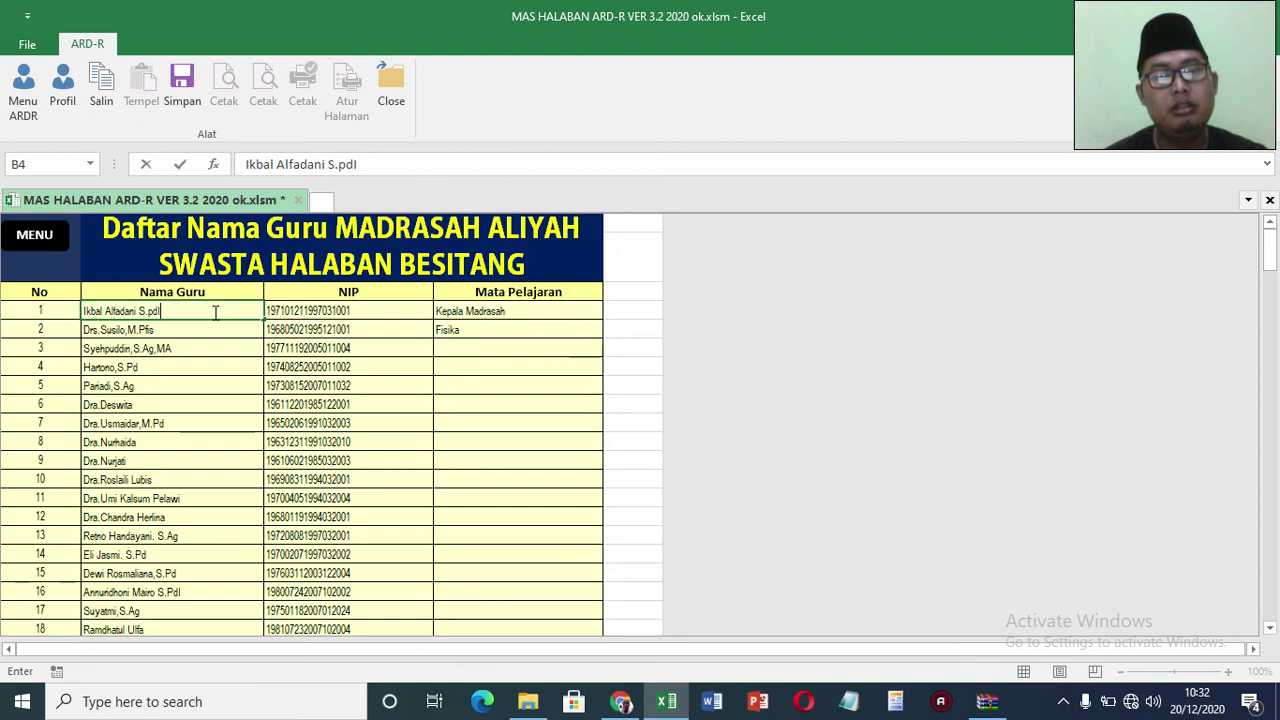
key(BackSpace)
key(BackSpace)
text(Pdi)
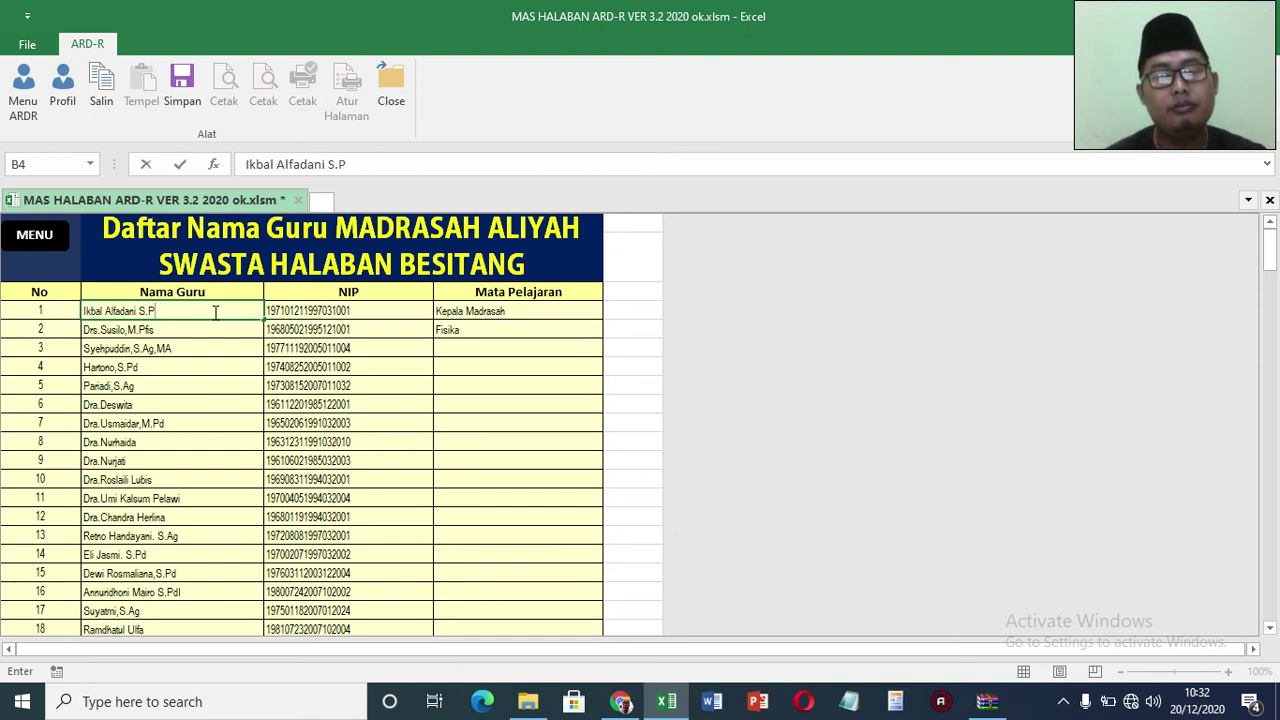
key(BackSpace)
text(I)
key(Return)
Step: Set the first teacher's NIP in C4 to a dash
click(213, 312)
key(Right)
text(-)
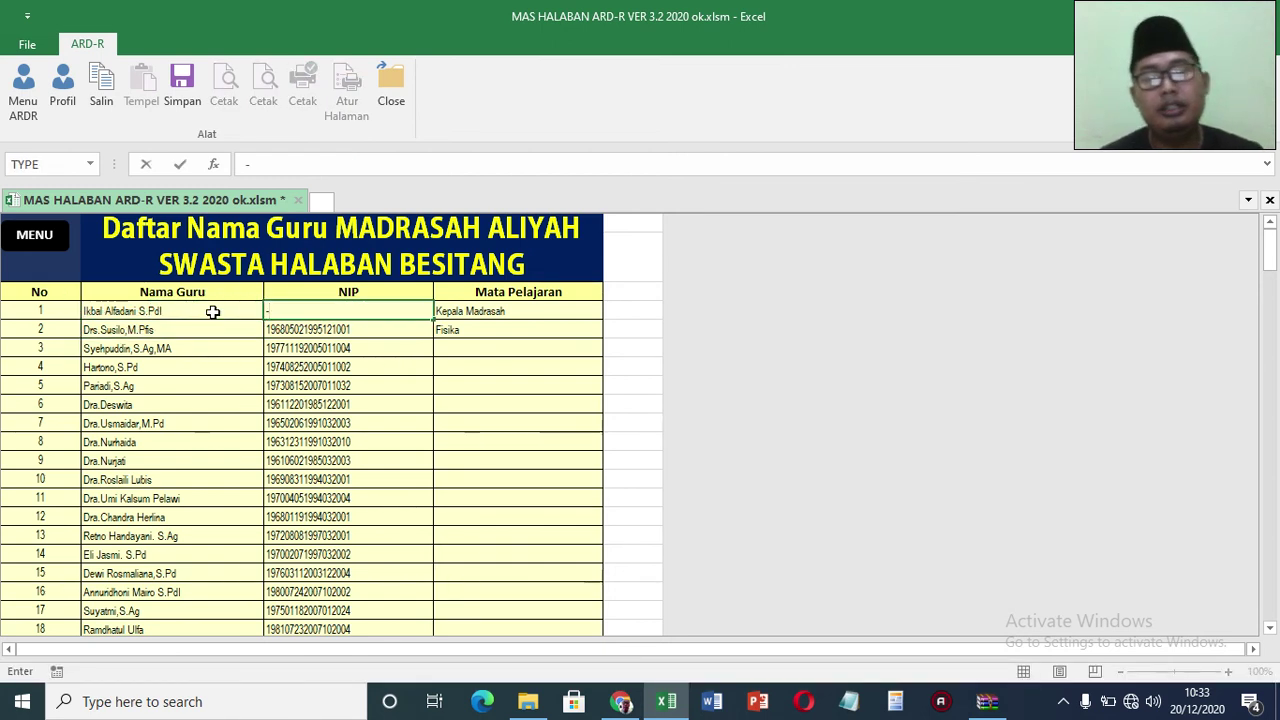
key(Return)
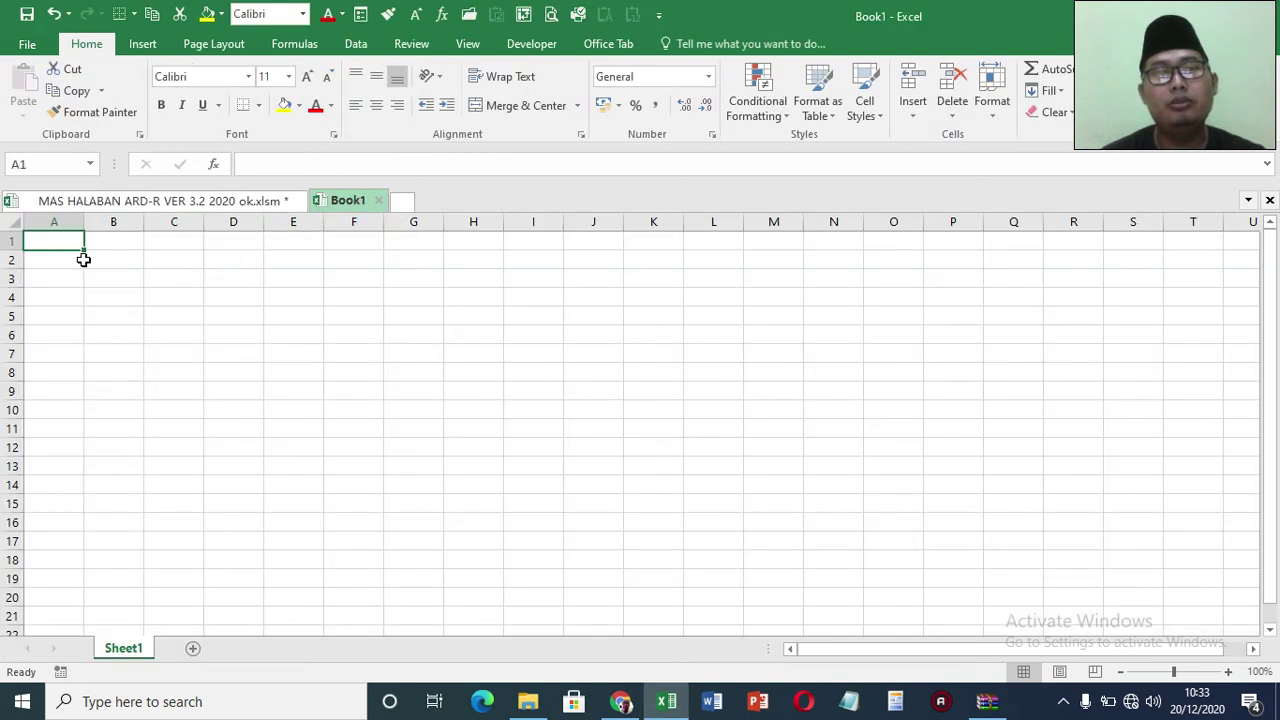
Step: Enter two sample teacher names in B2 and B3 of Book1
click(92, 261)
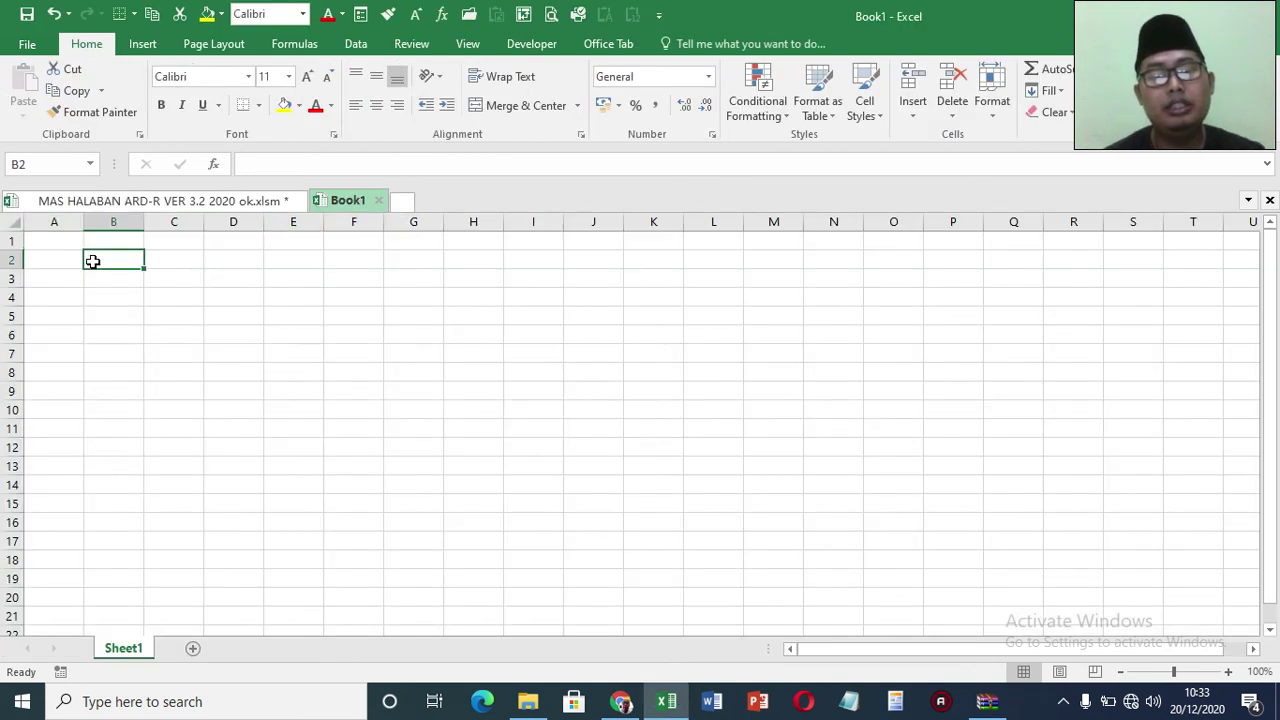
text(panjol)
key(BackSpace)
key(BackSpace)
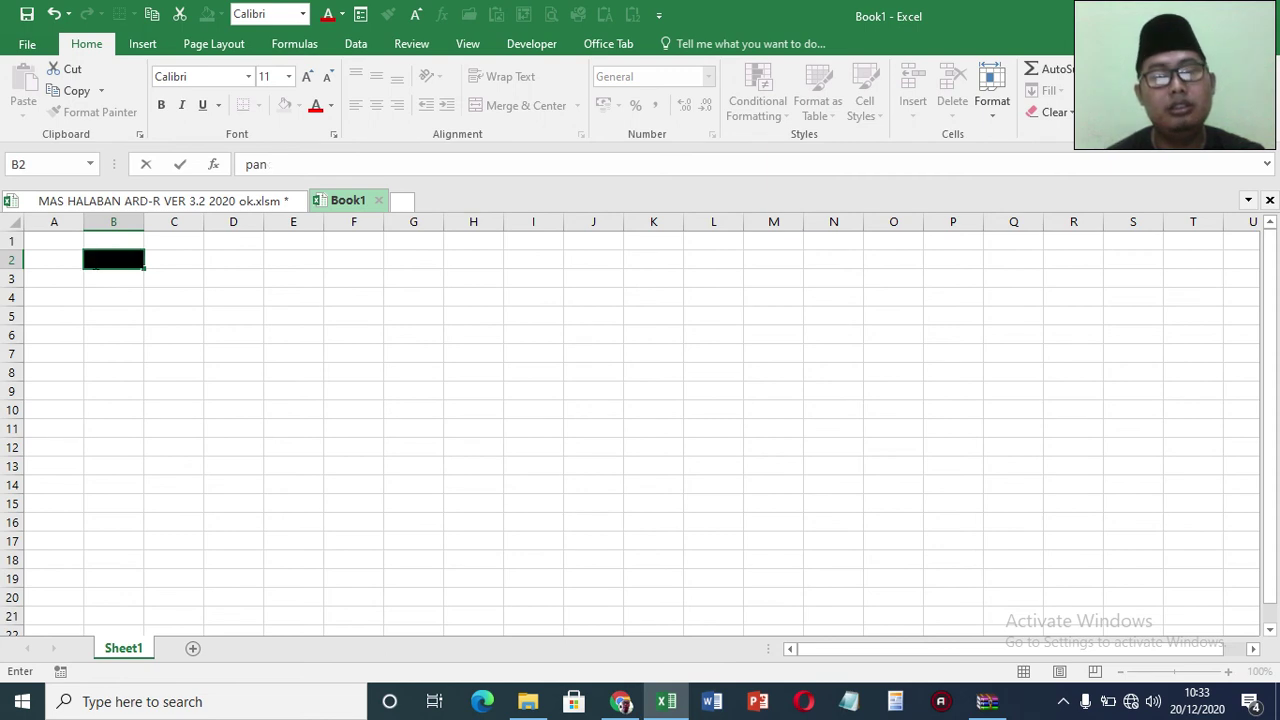
text(jol)
click(92, 261)
key(Down)
text(tejo)
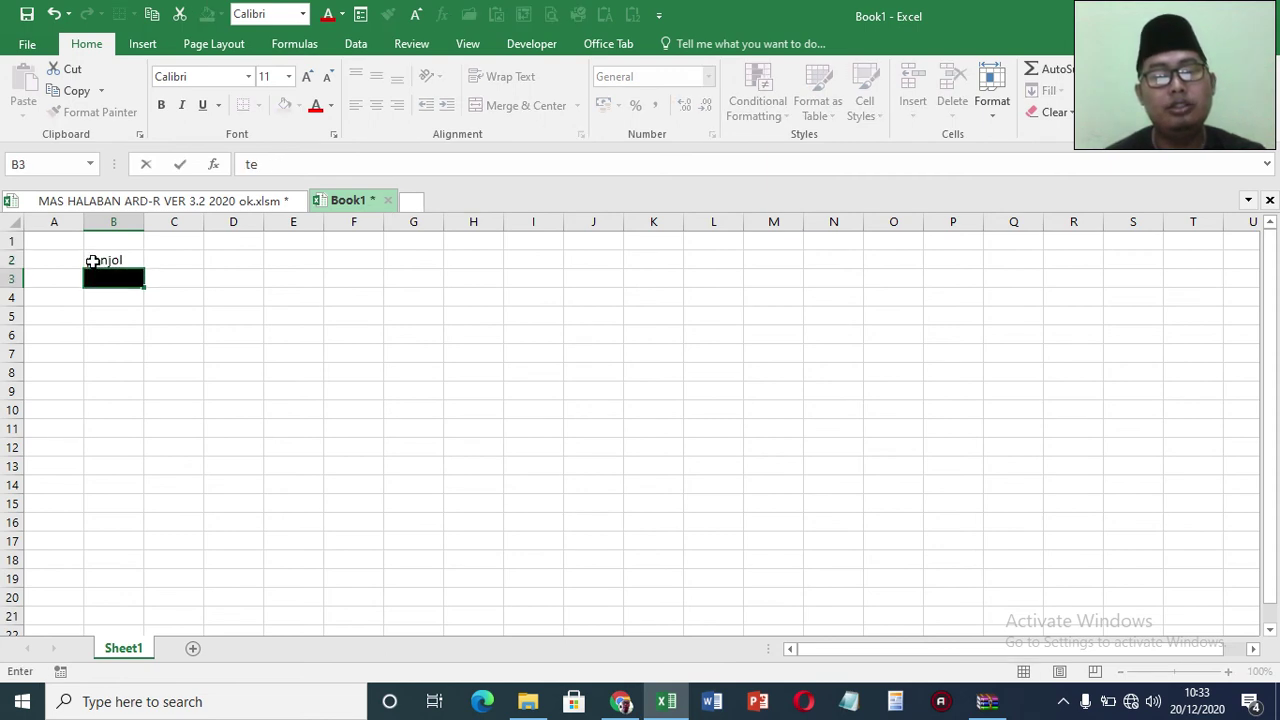
Step: Put dashes in C2 and C3, then copy B2:C3 for the ARD-R workbook
click(172, 255)
text(-)
key(Return)
text(-)
key(Return)
key(Return)
drag(120, 258, 174, 280)
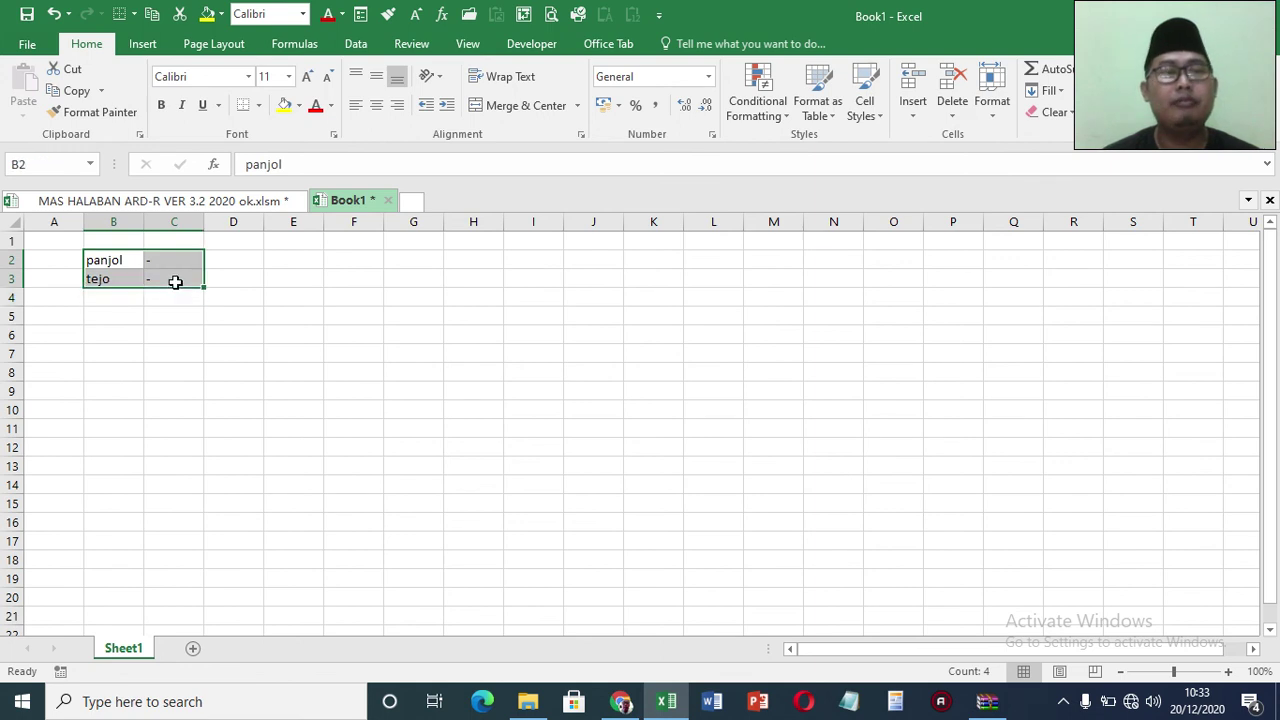
key(ctrl+c)
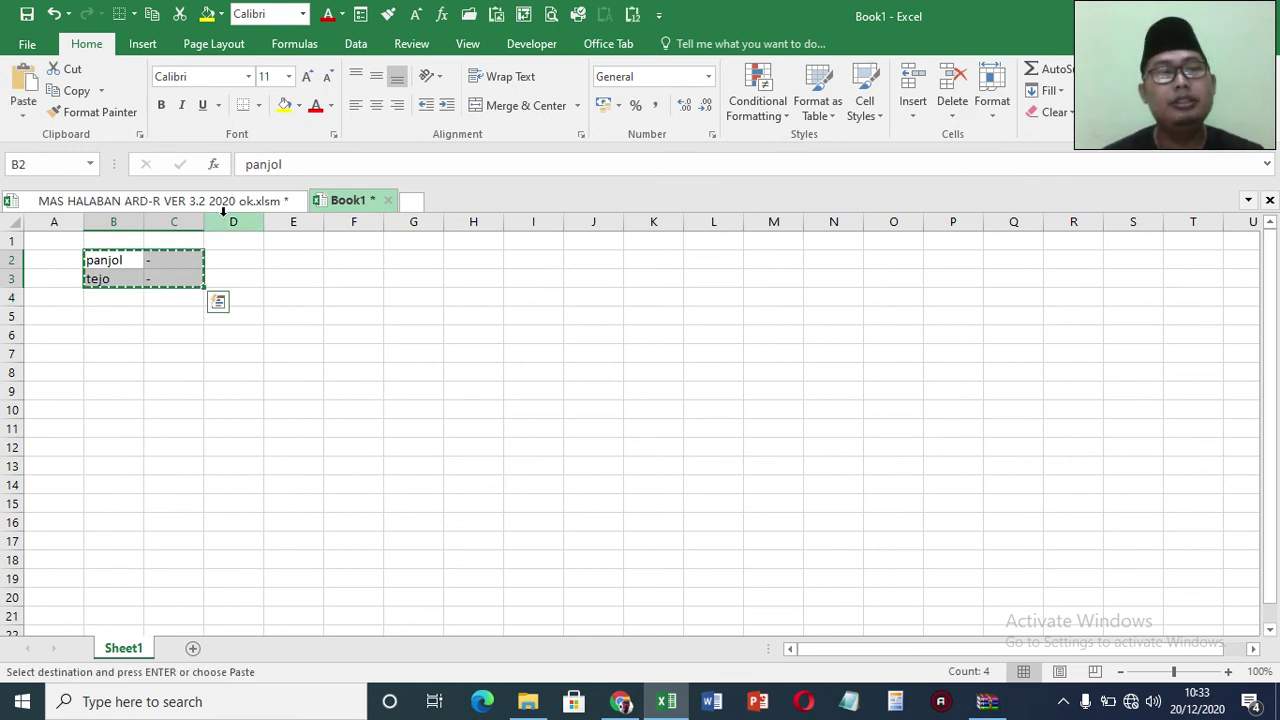
click(225, 205)
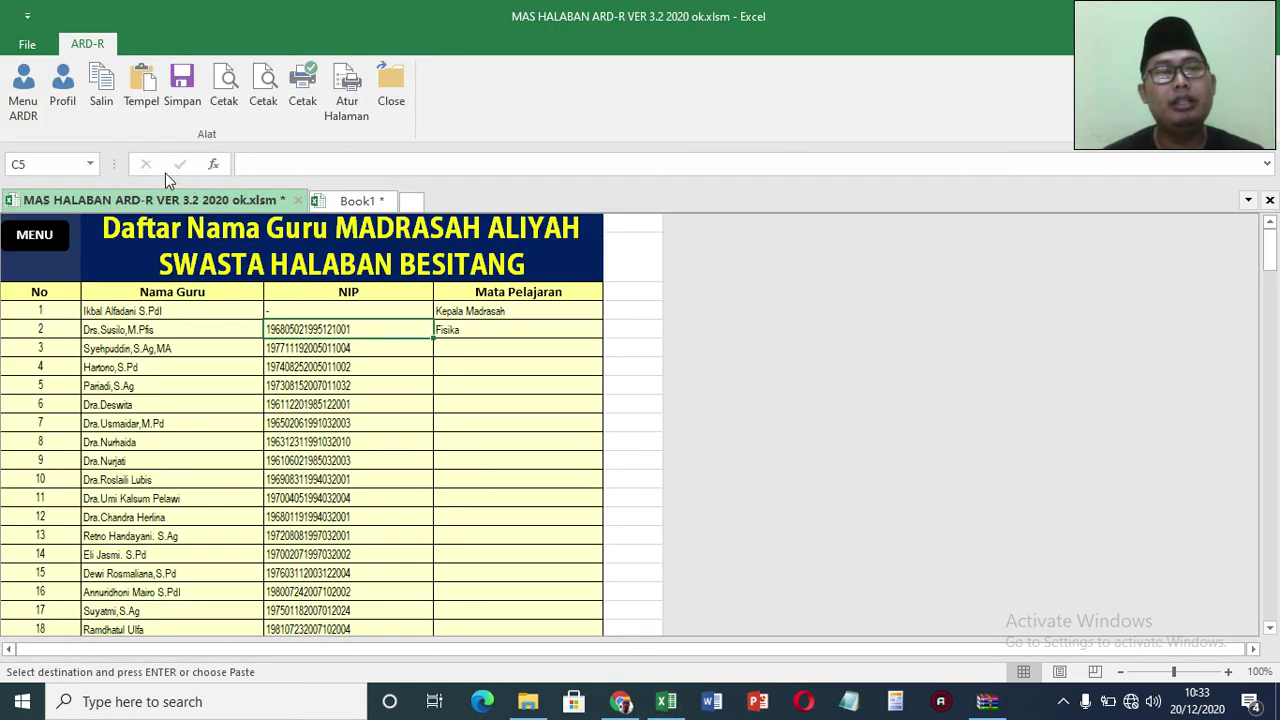
Step: Paste the copied names and dashes as values from B5, making them teachers 2 and 3
click(133, 326)
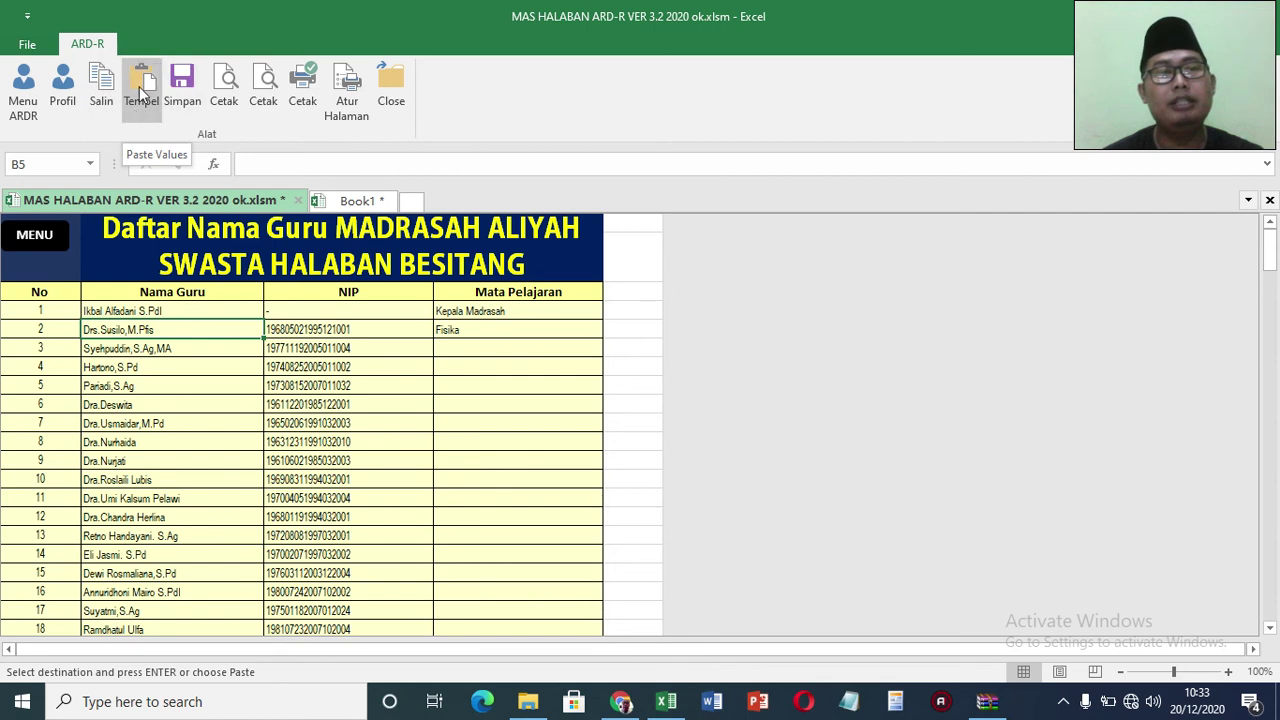
click(141, 81)
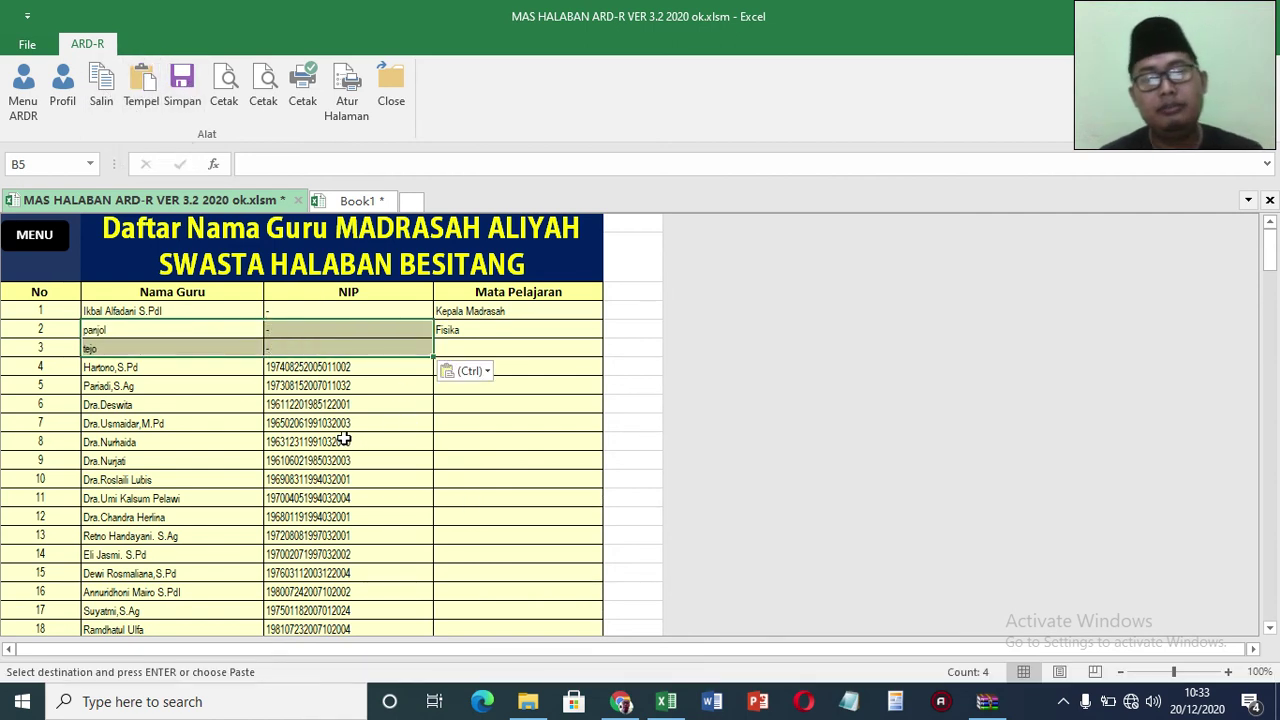
click(34, 236)
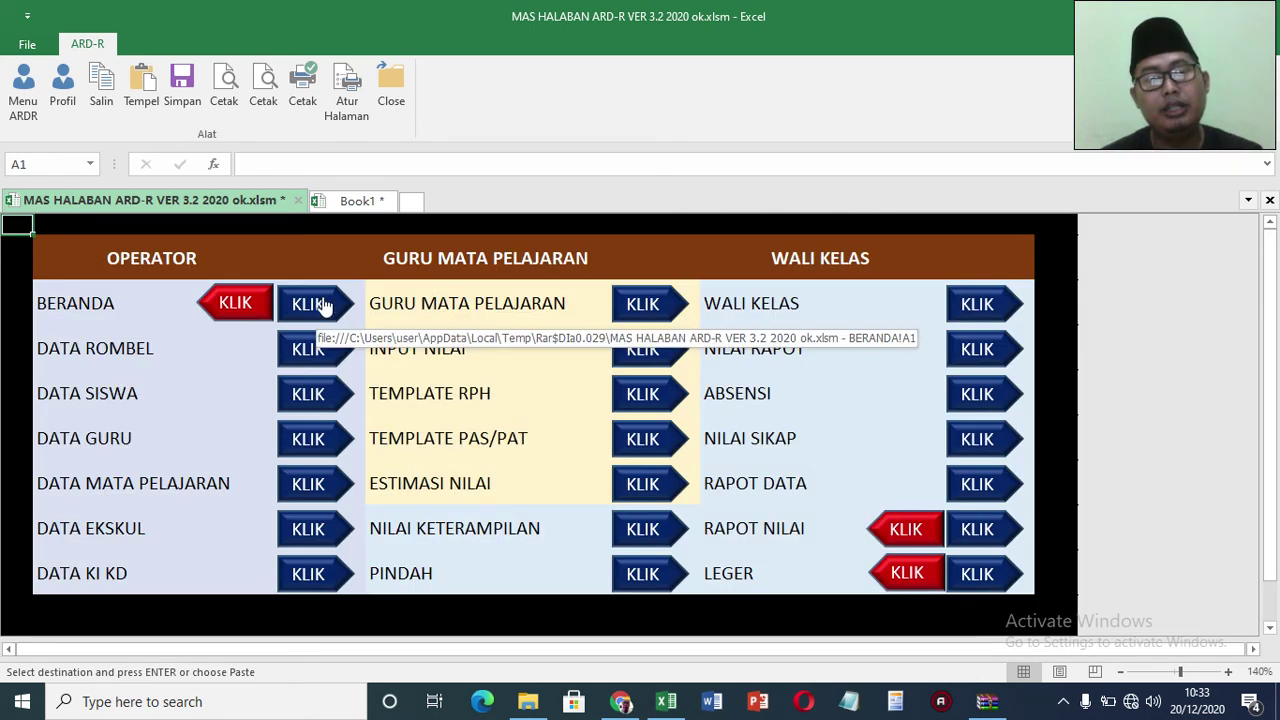
Step: On the BERANDA profile page, choose the first teacher from the Kepala Madrasah dropdown
click(323, 299)
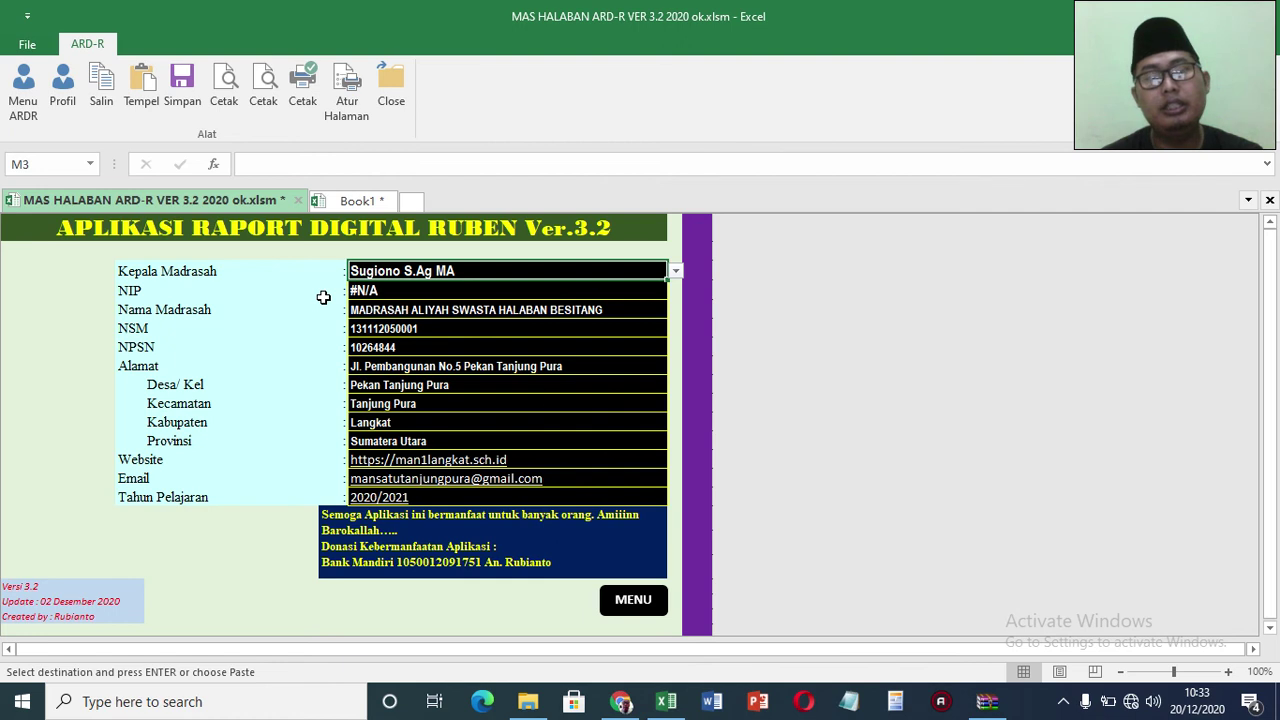
click(676, 271)
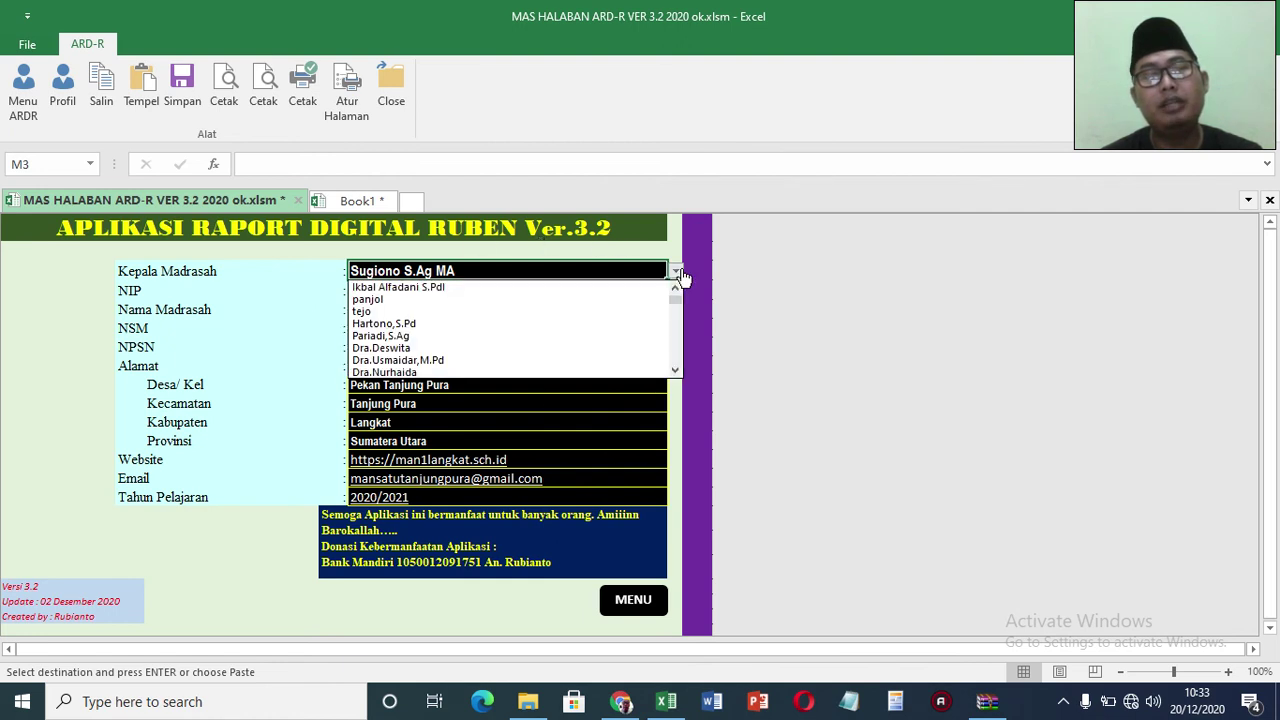
click(594, 290)
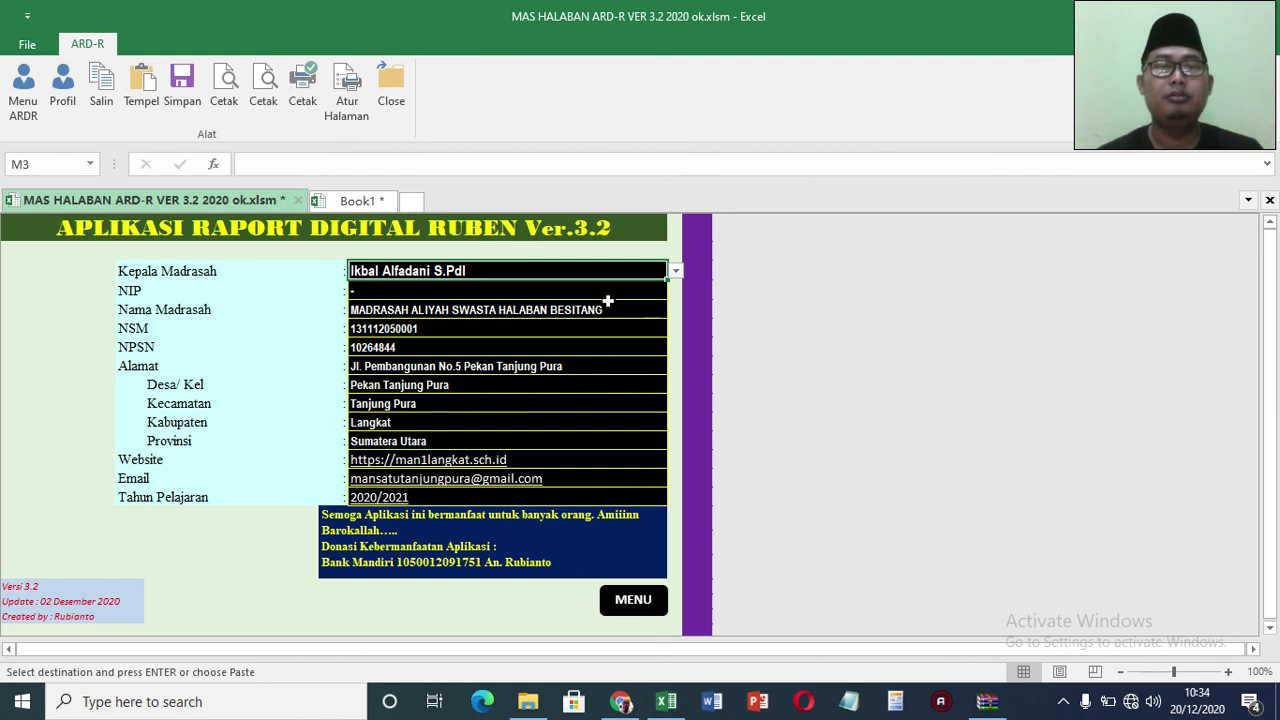
click(676, 271)
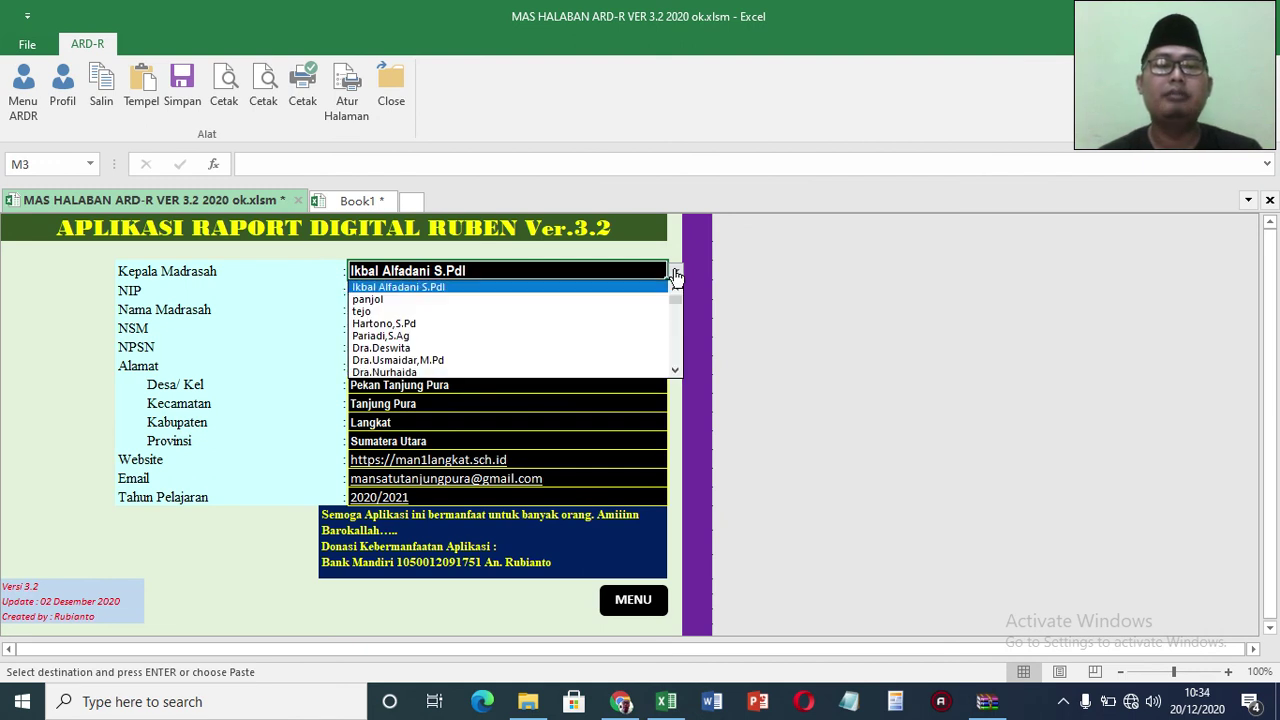
click(590, 300)
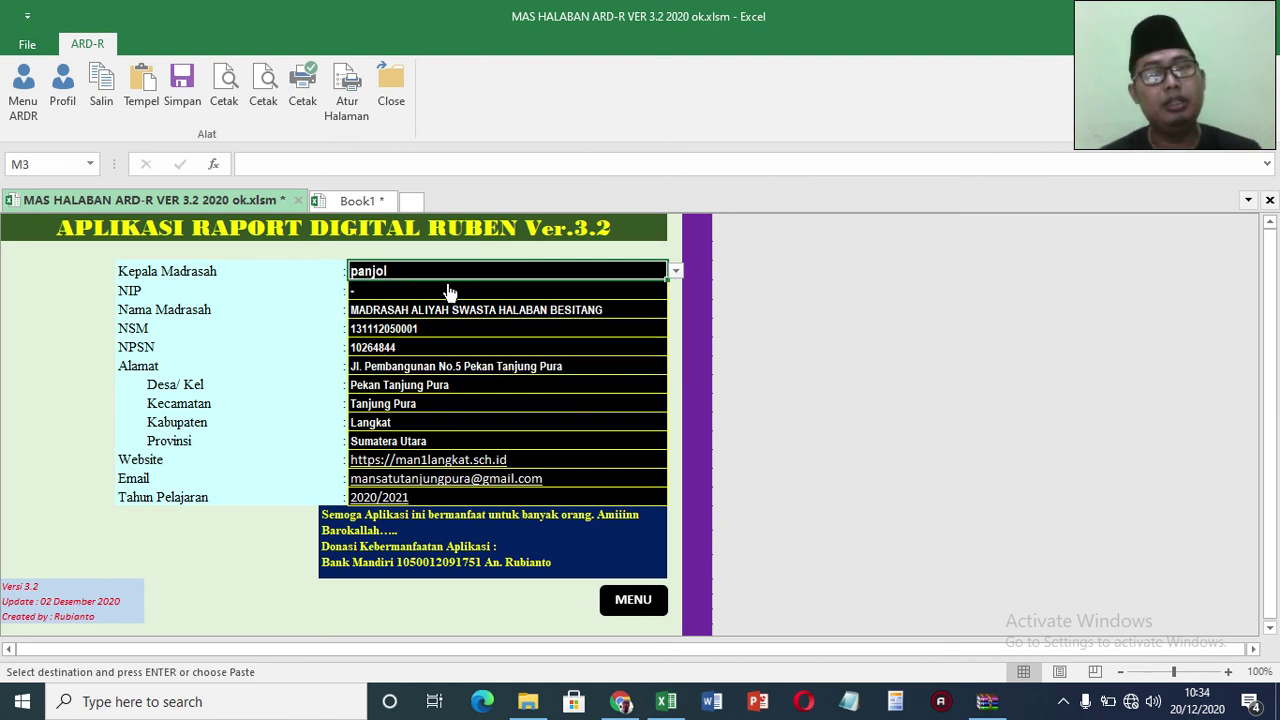
click(676, 271)
click(675, 288)
click(646, 292)
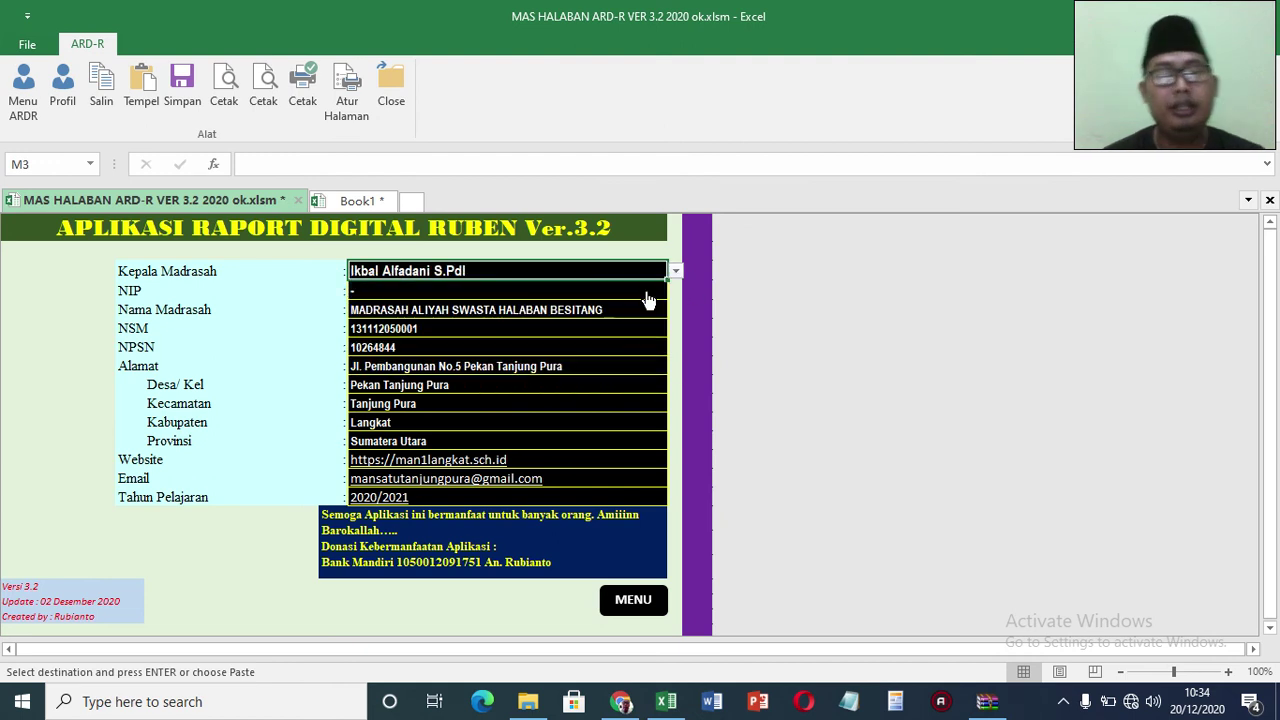
click(429, 331)
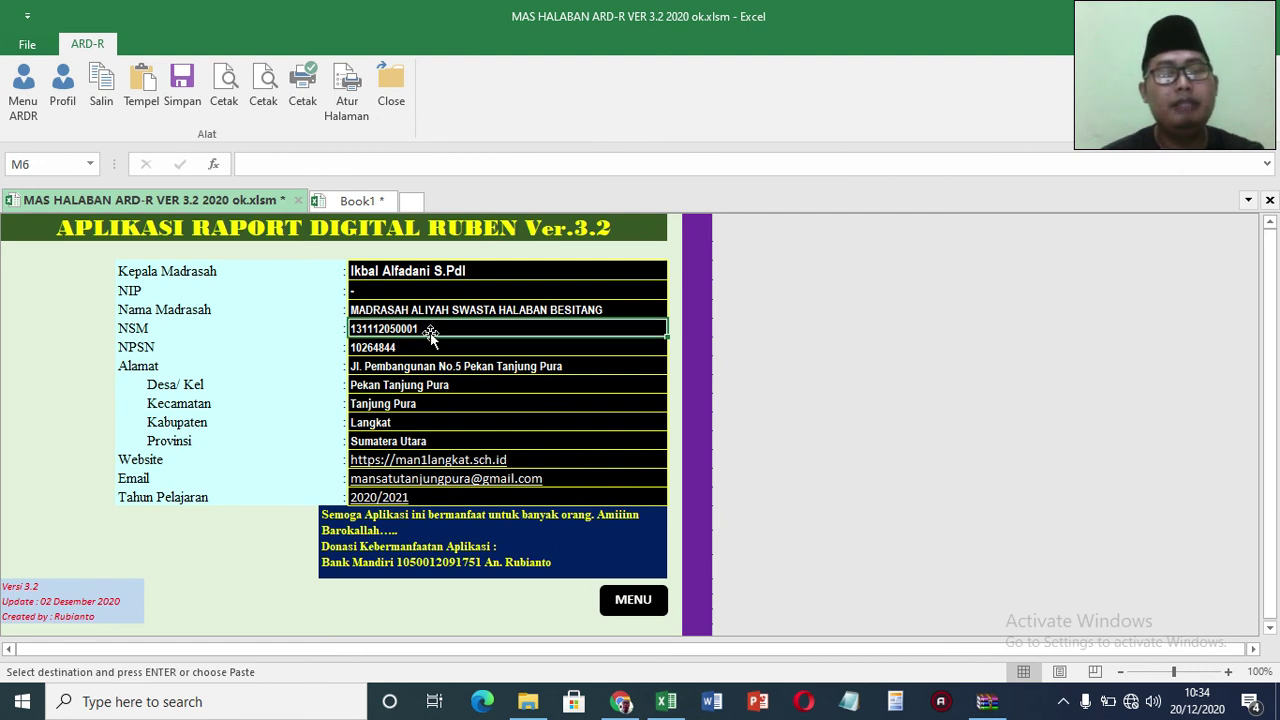
Step: Enter 123456789 as both the NSM and the NPSN of the school
text(123456789)
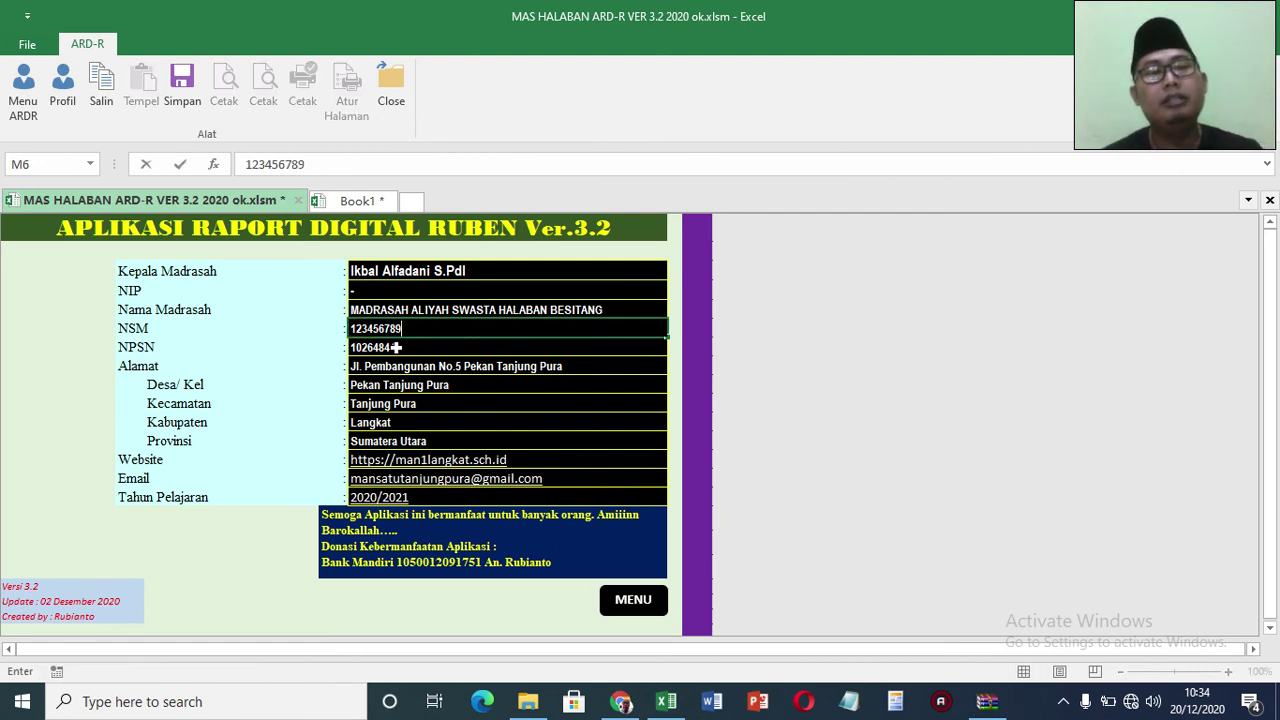
key(Return)
text(123456789)
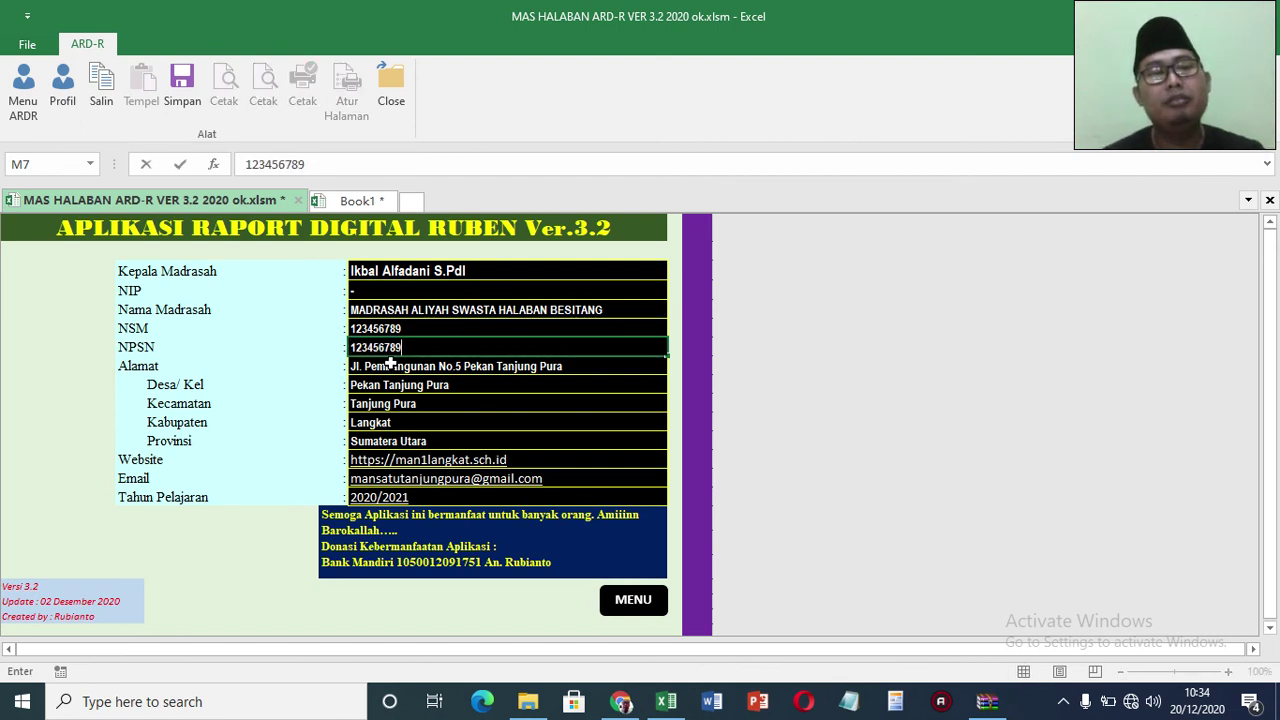
key(Return)
key(Return)
key(Return)
key(Return)
key(Return)
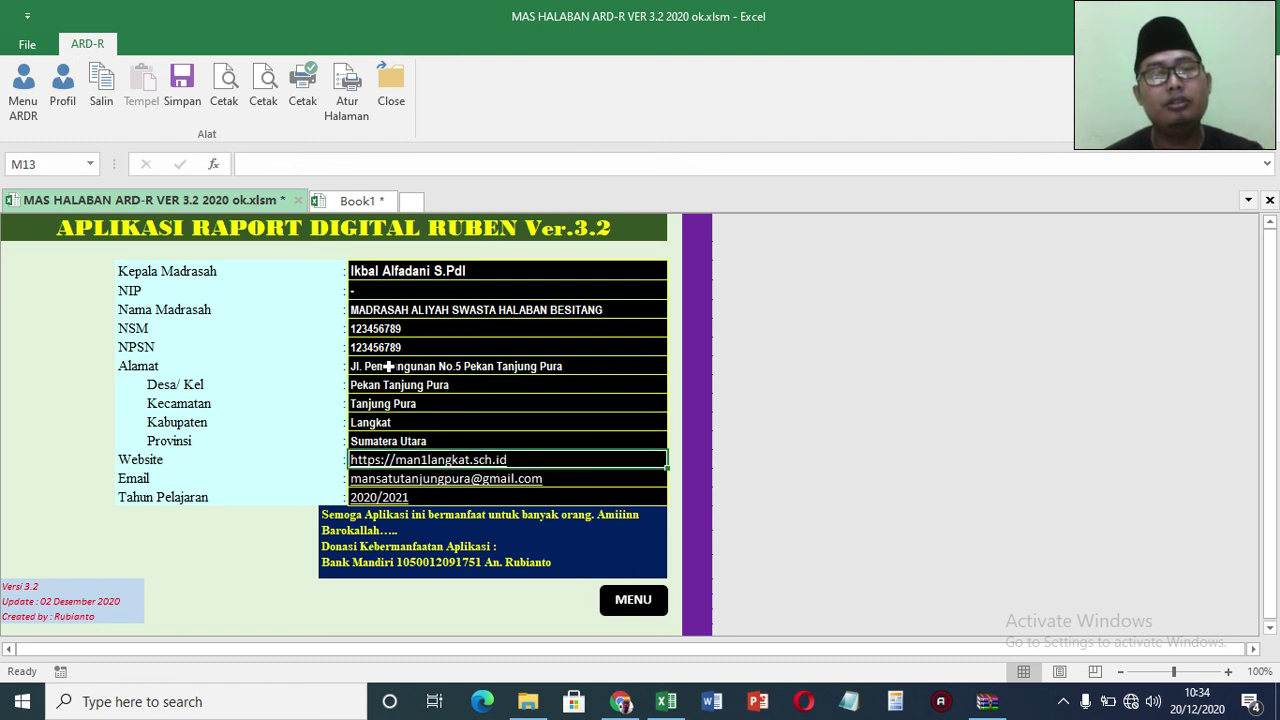
key(Return)
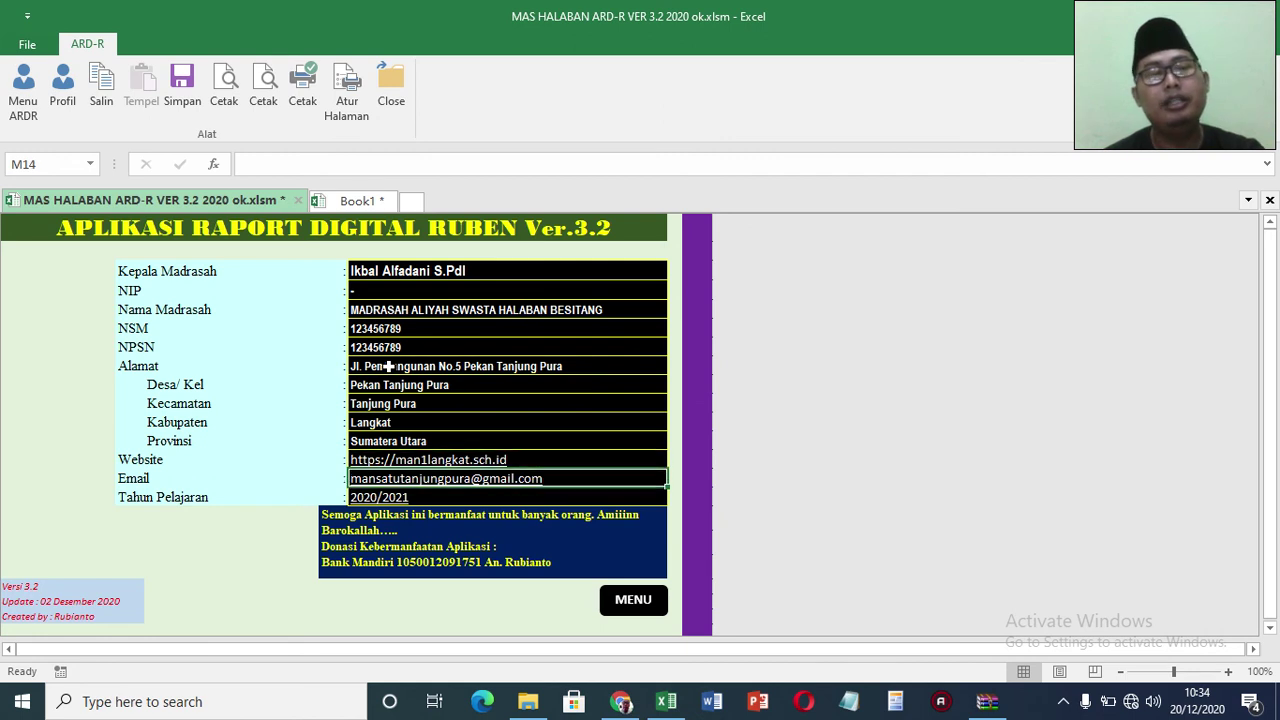
key(Return)
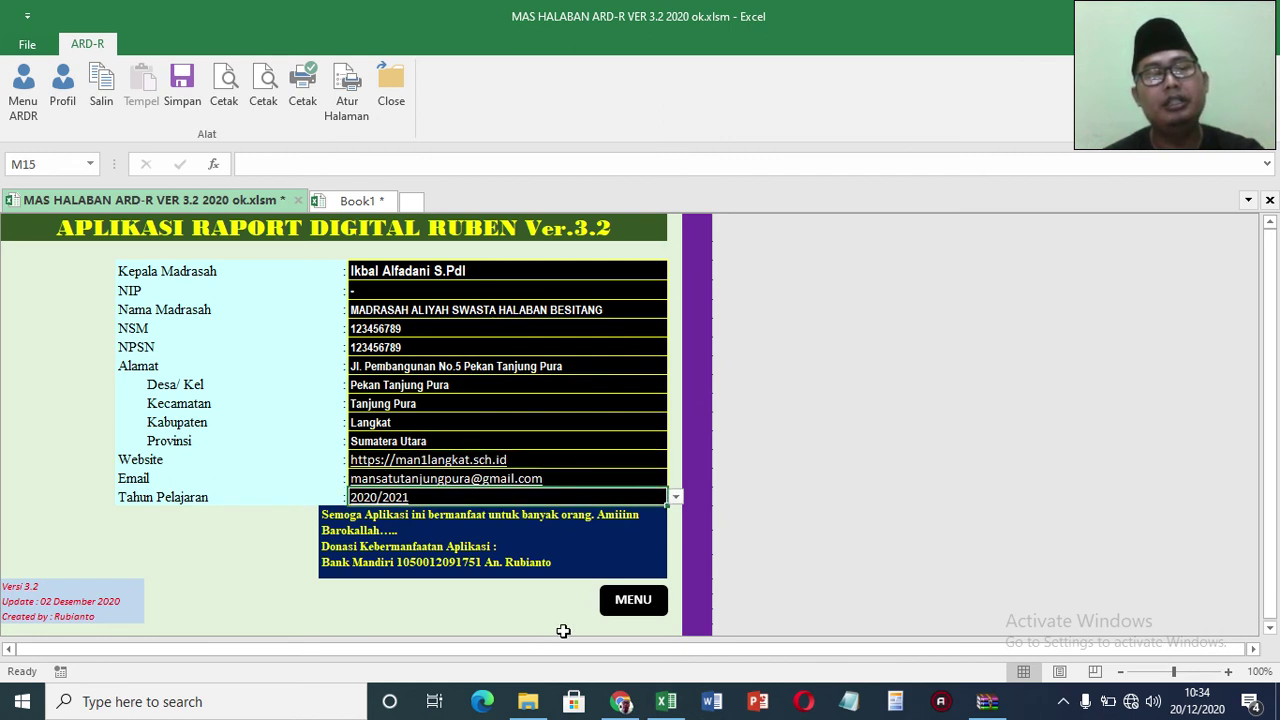
click(619, 621)
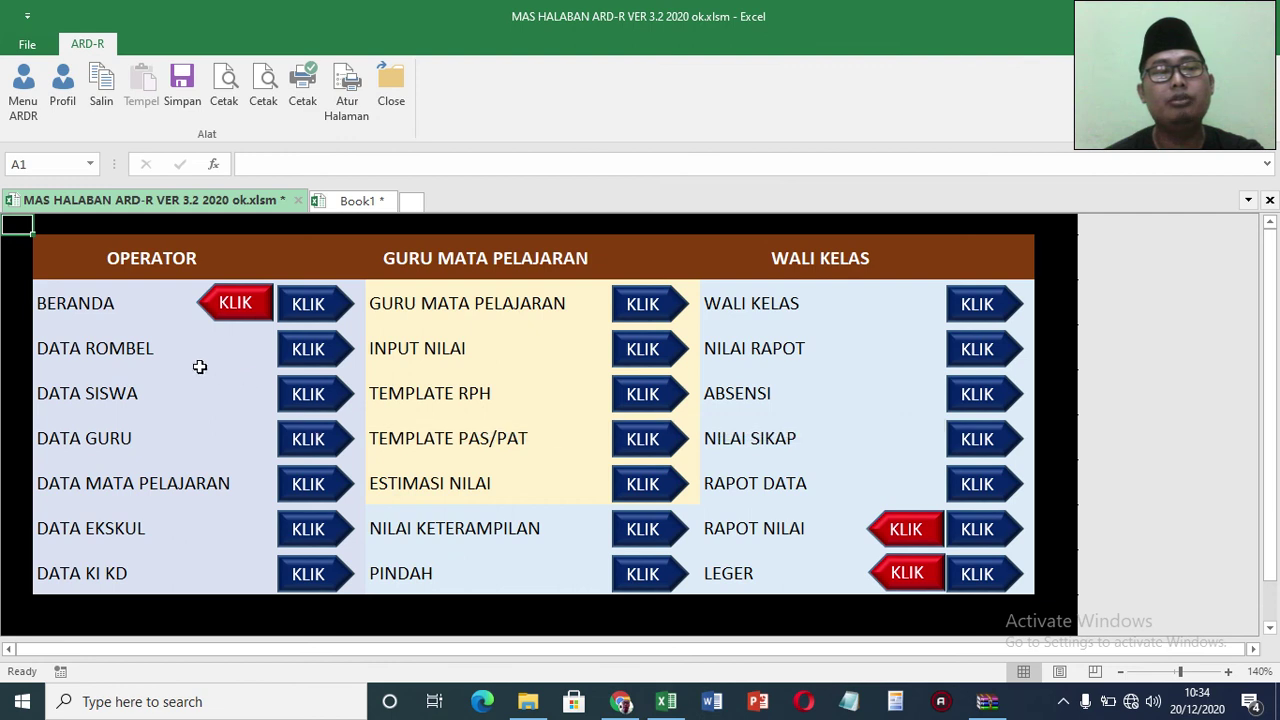
Step: Open DATA ROMBEL and review the Kelas row across Ruang 1 to 6
click(306, 355)
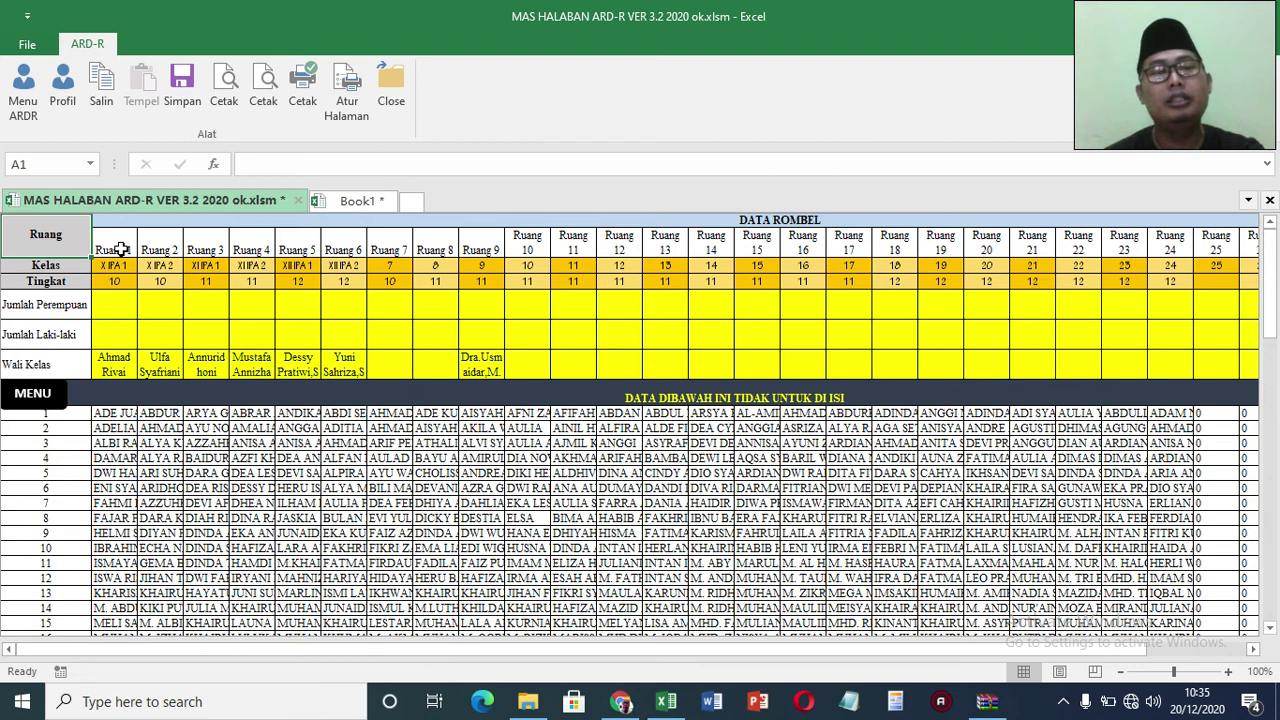
click(104, 268)
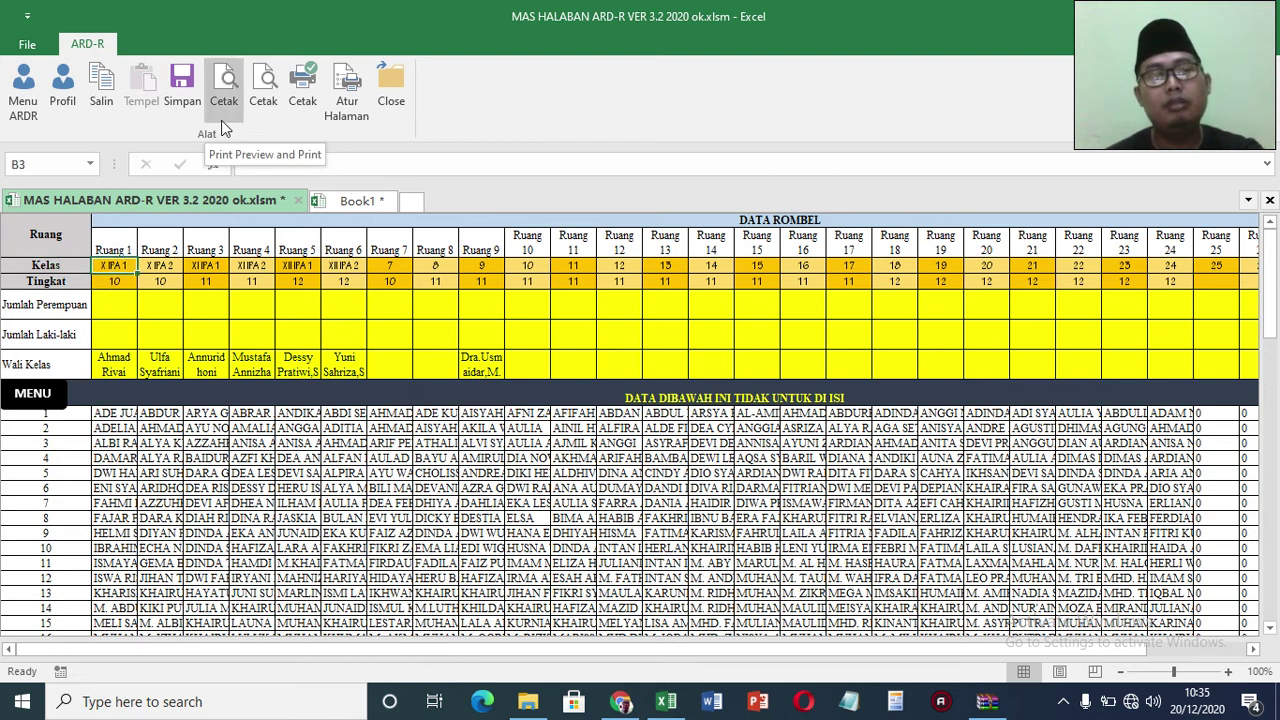
key(Right)
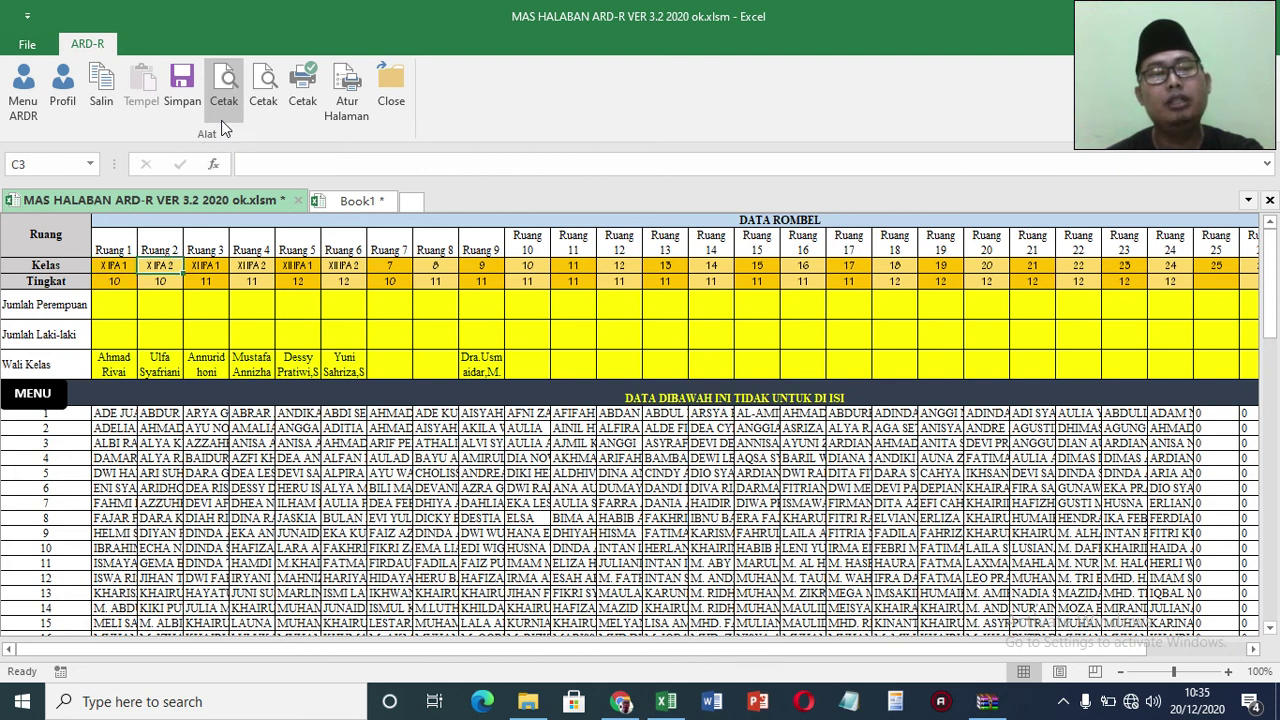
key(Right)
key(Right)
key(Right)
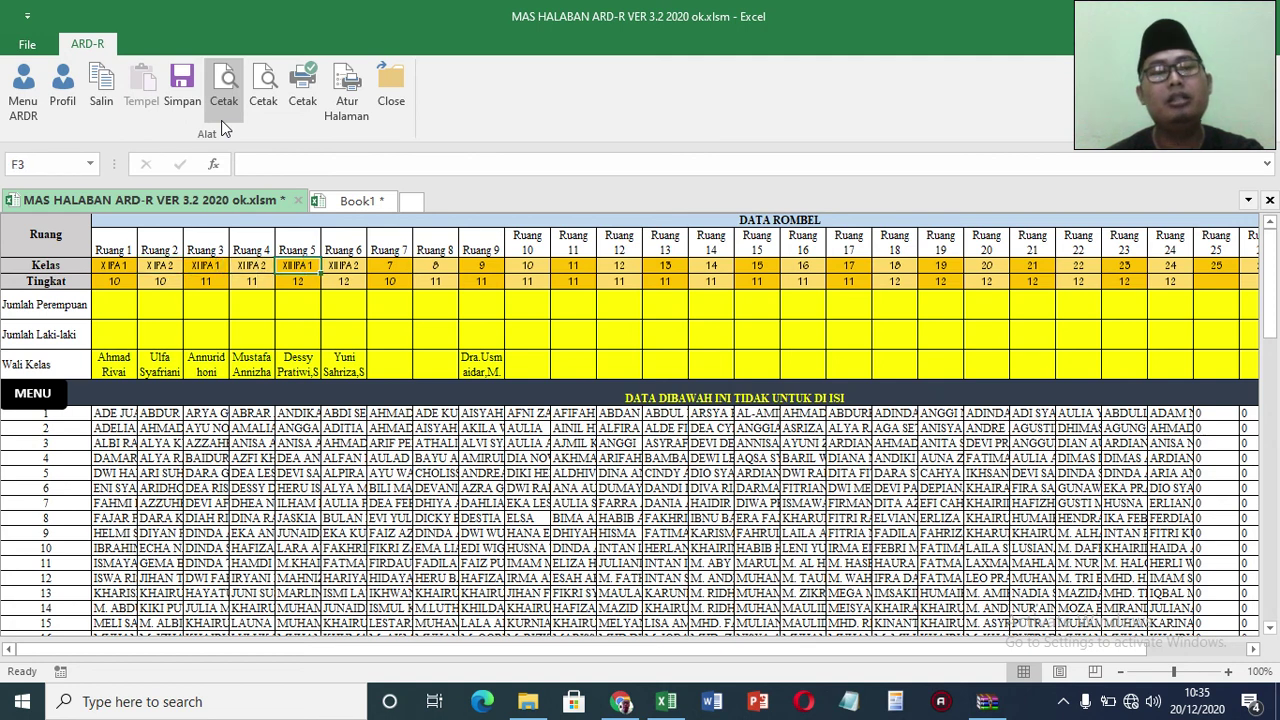
key(Right)
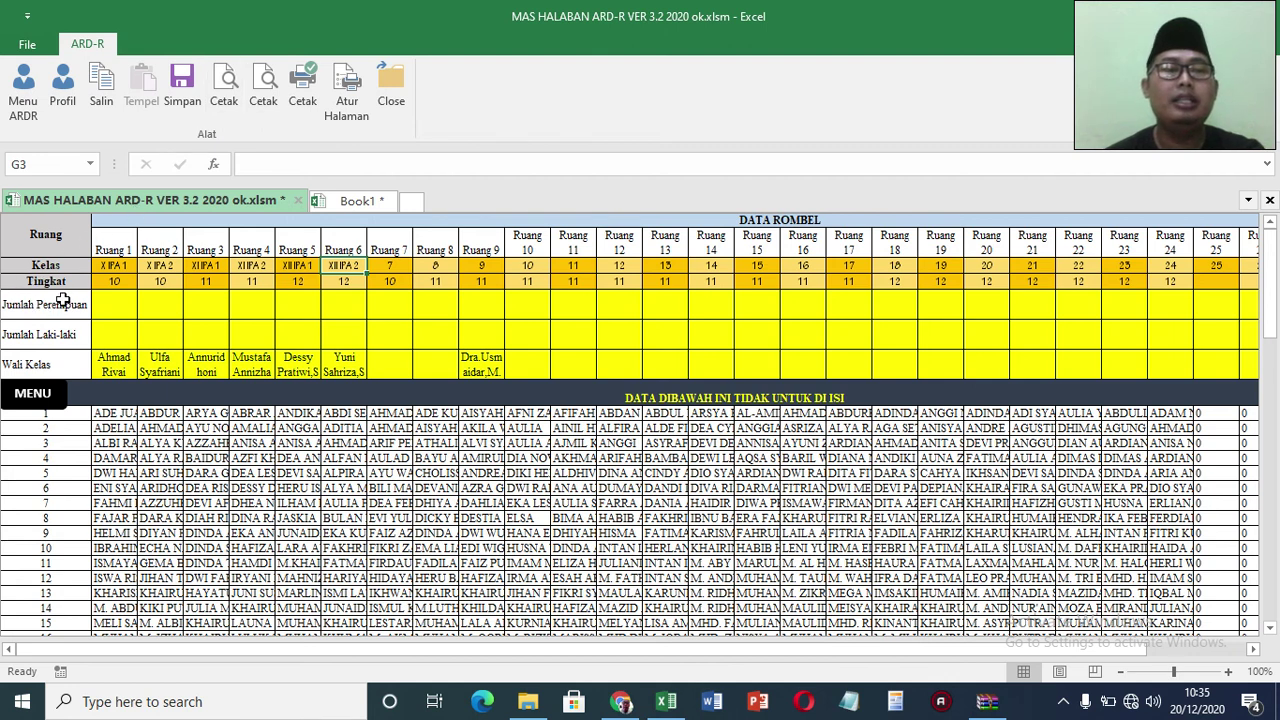
Step: Enter Tingkat 10 for Ruang 2 and step through the other grade cells
click(112, 281)
click(160, 281)
text(10)
click(205, 286)
click(252, 287)
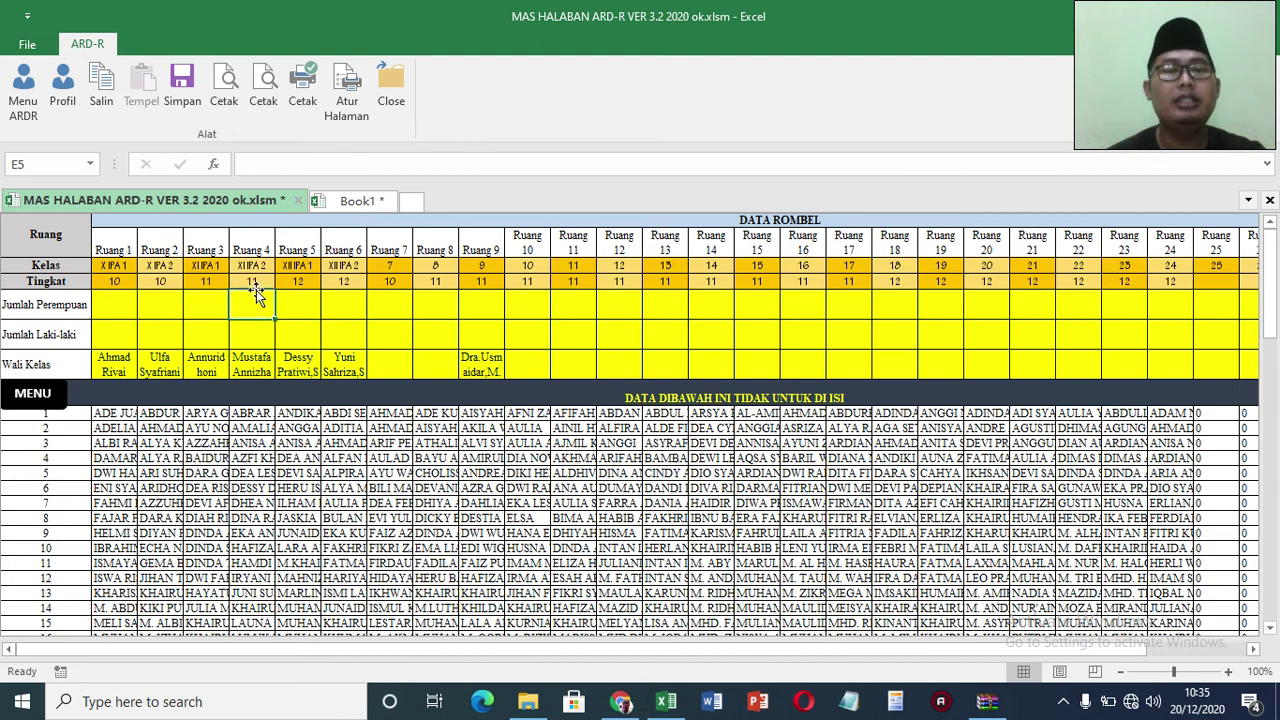
click(307, 280)
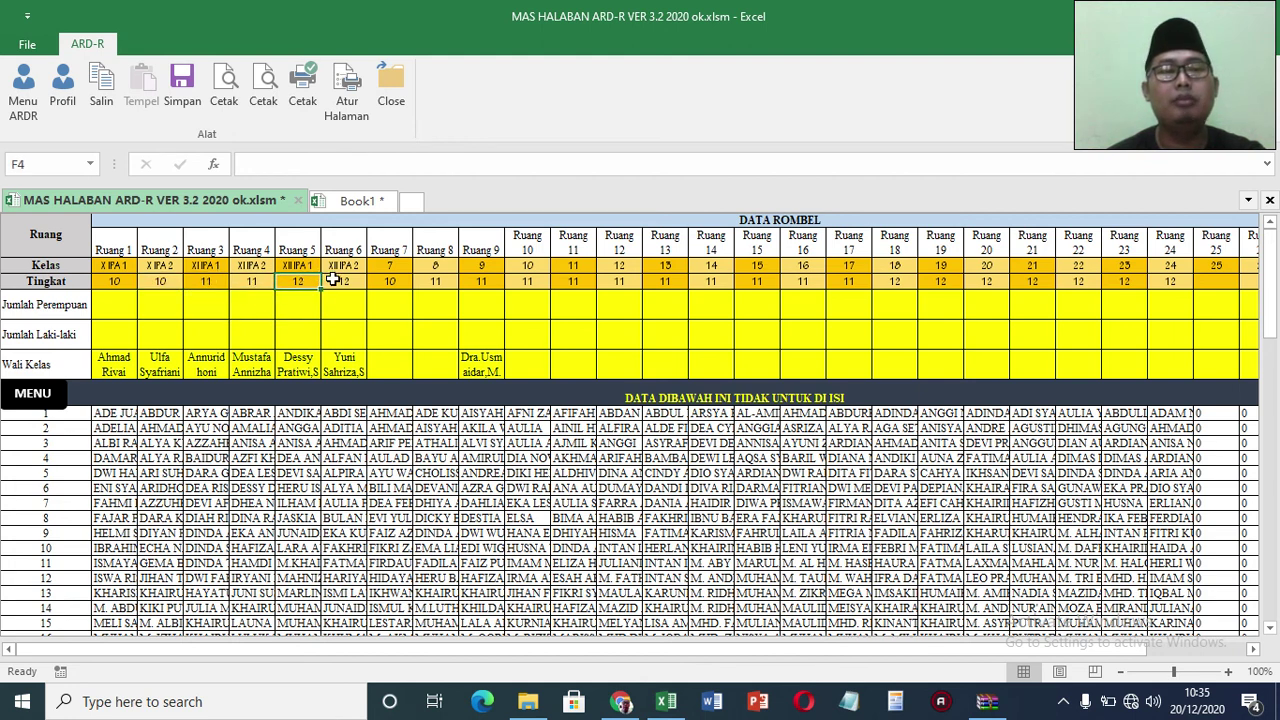
click(341, 283)
Step: Review the class and grade cells from Ruang 7 onward, then scroll back left
drag(392, 263, 1248, 283)
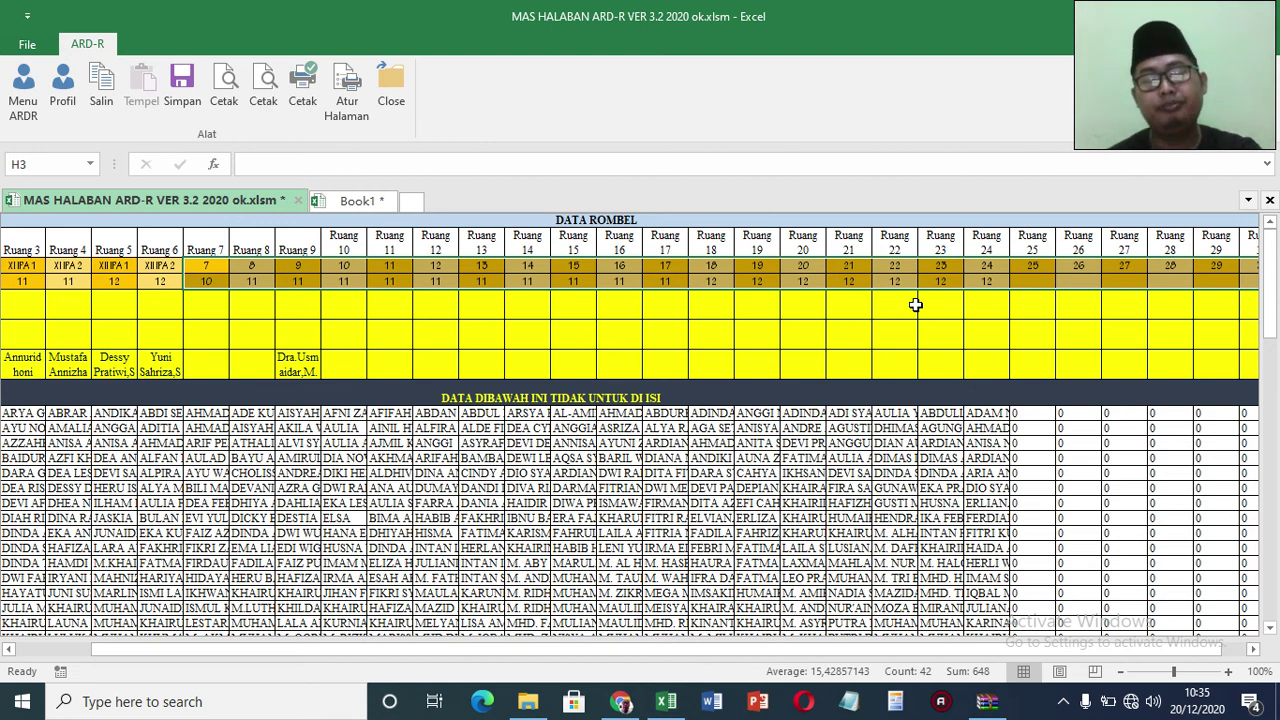
click(425, 265)
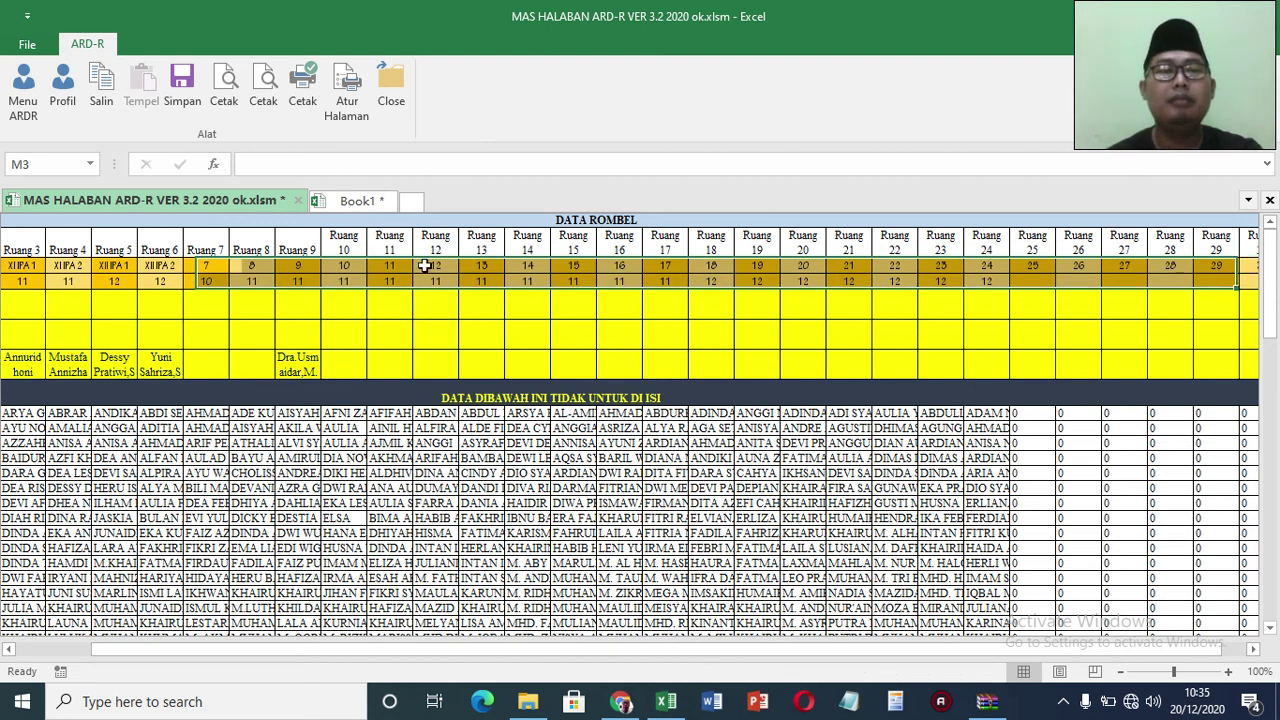
click(353, 264)
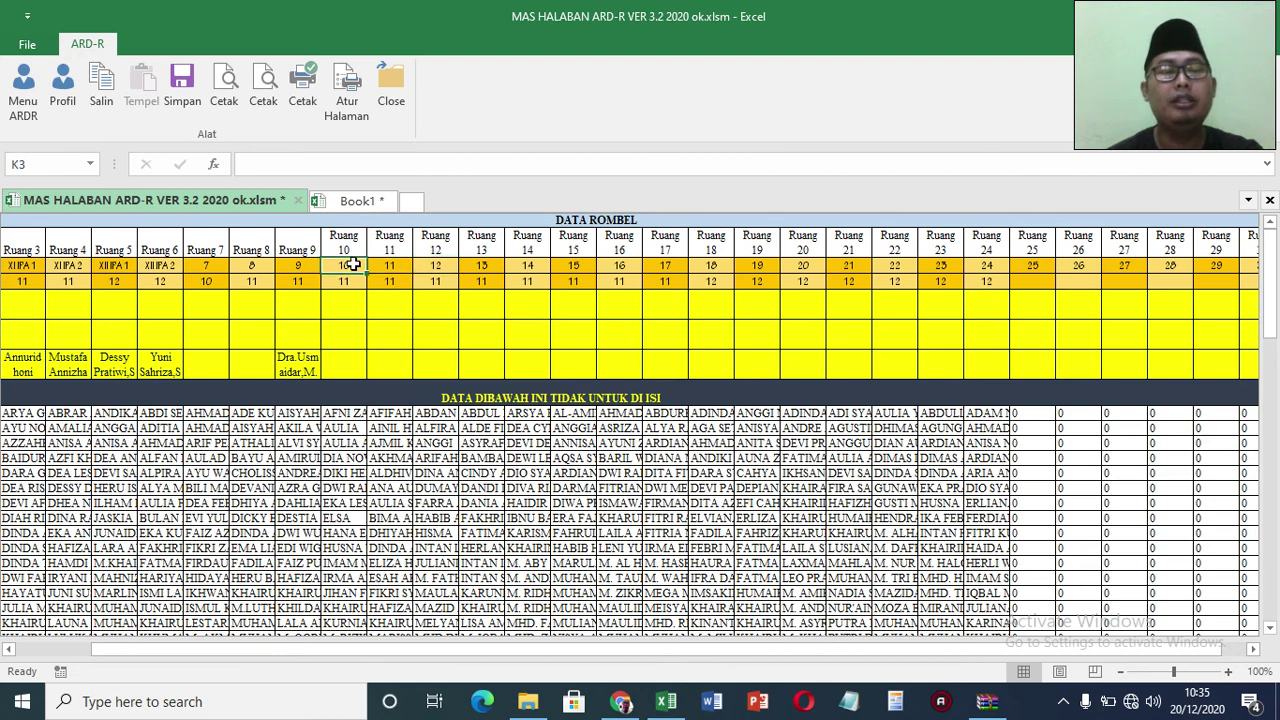
key(Left)
key(Left)
key(Left)
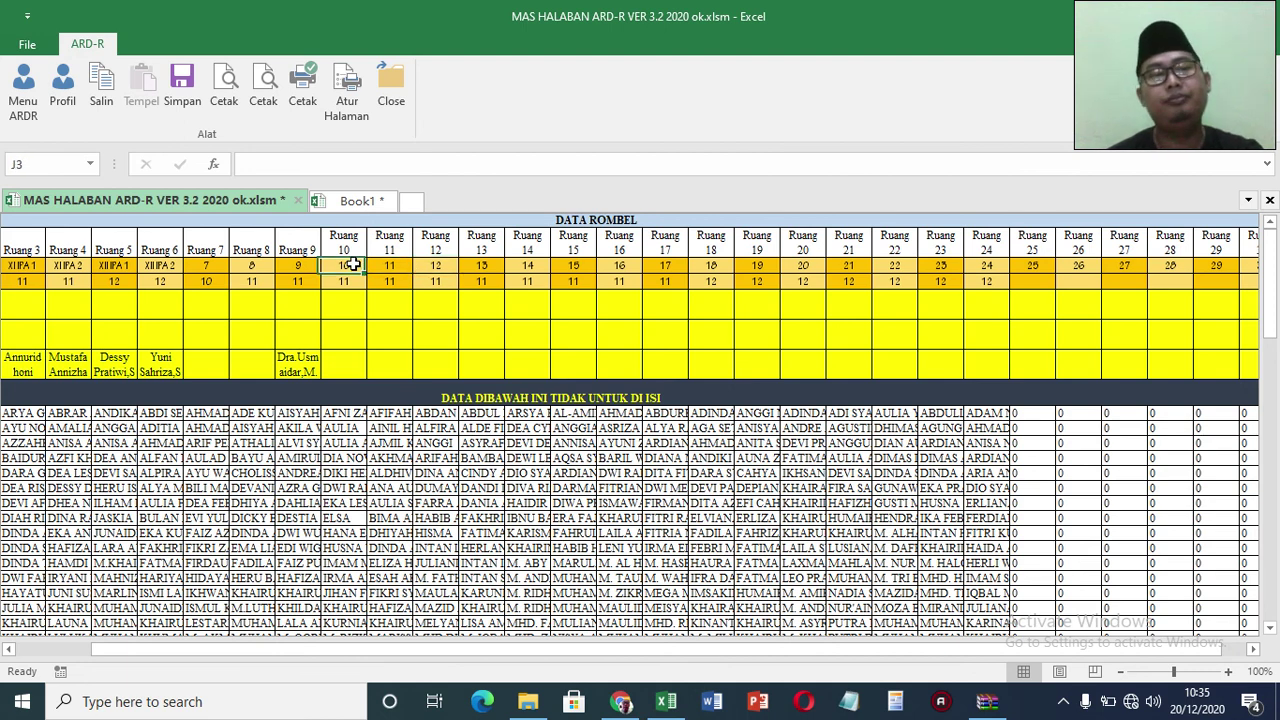
key(Left)
key(Left)
key(Left)
key(Left)
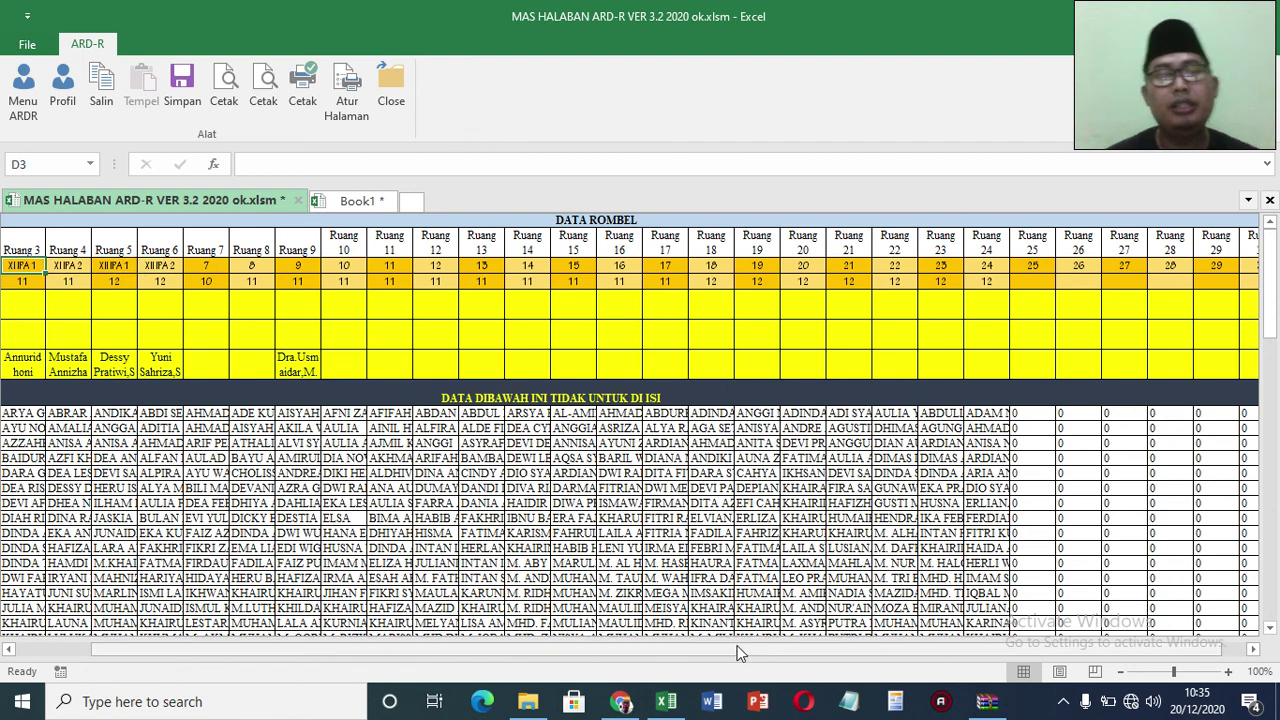
drag(738, 652, 712, 652)
click(120, 368)
Step: Enter 17 girls in B5 and 14 boys in B6 for Ruang 1
click(118, 310)
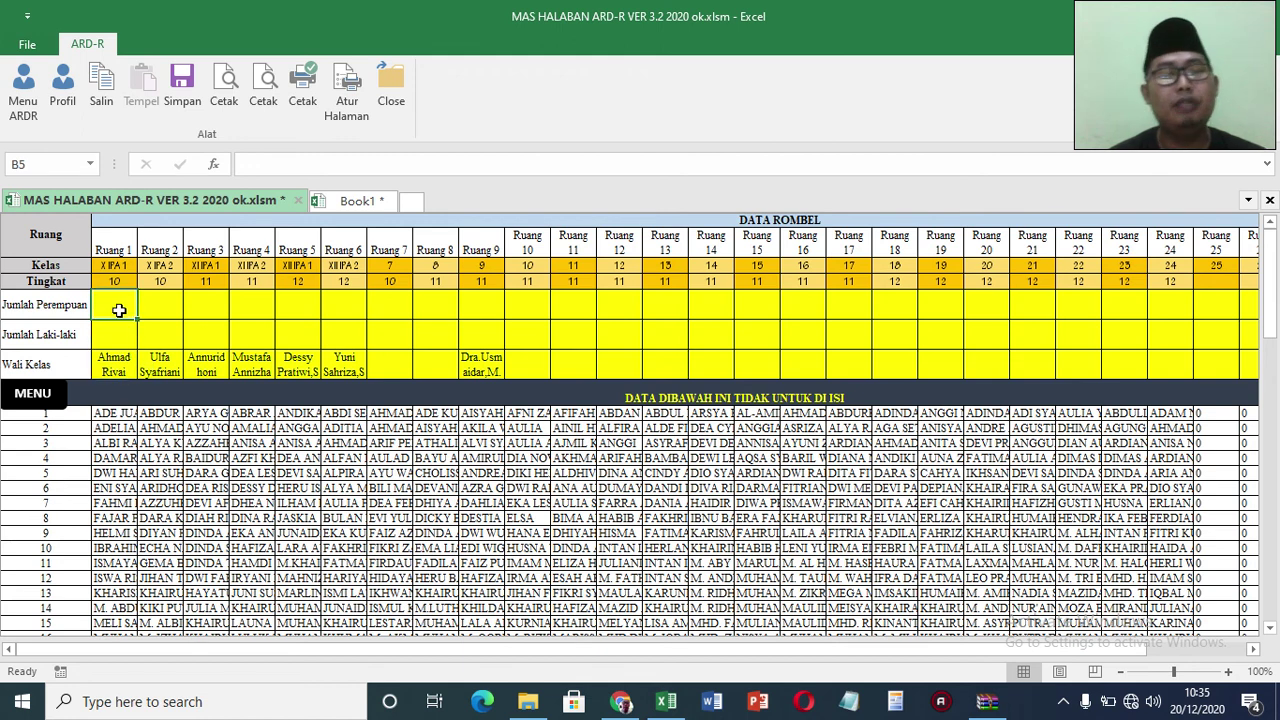
text(17)
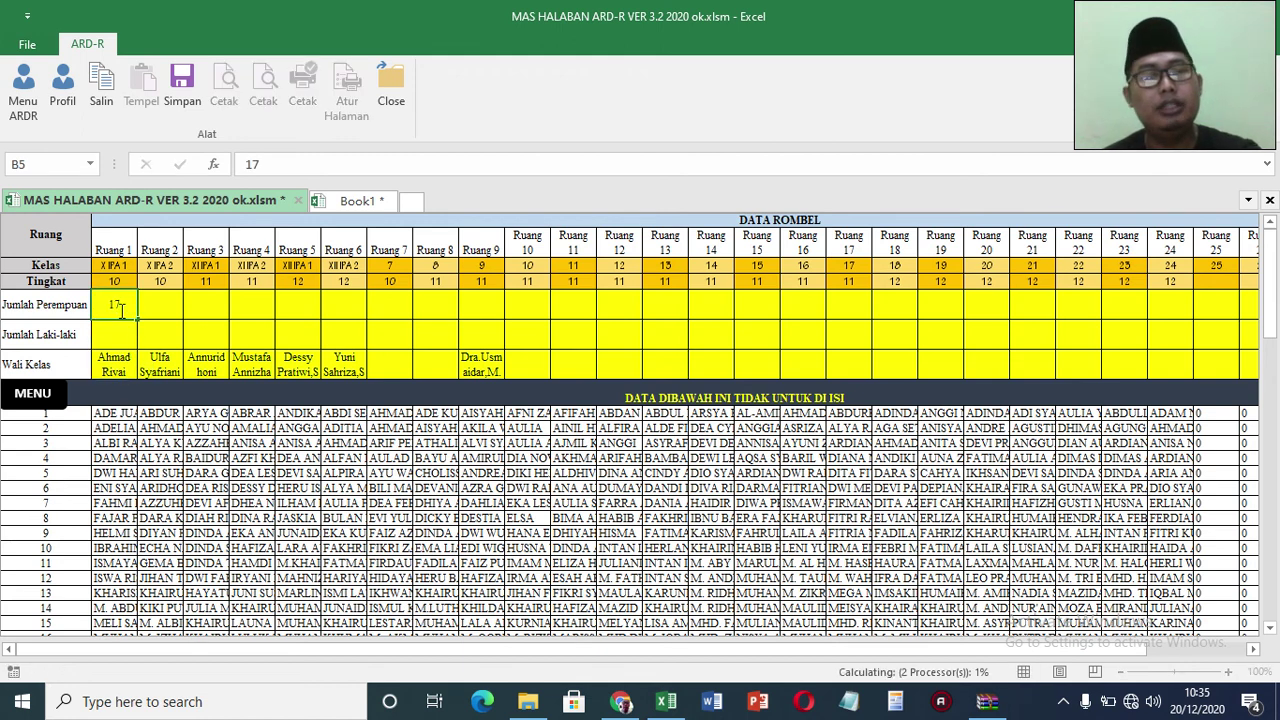
key(Return)
text(14)
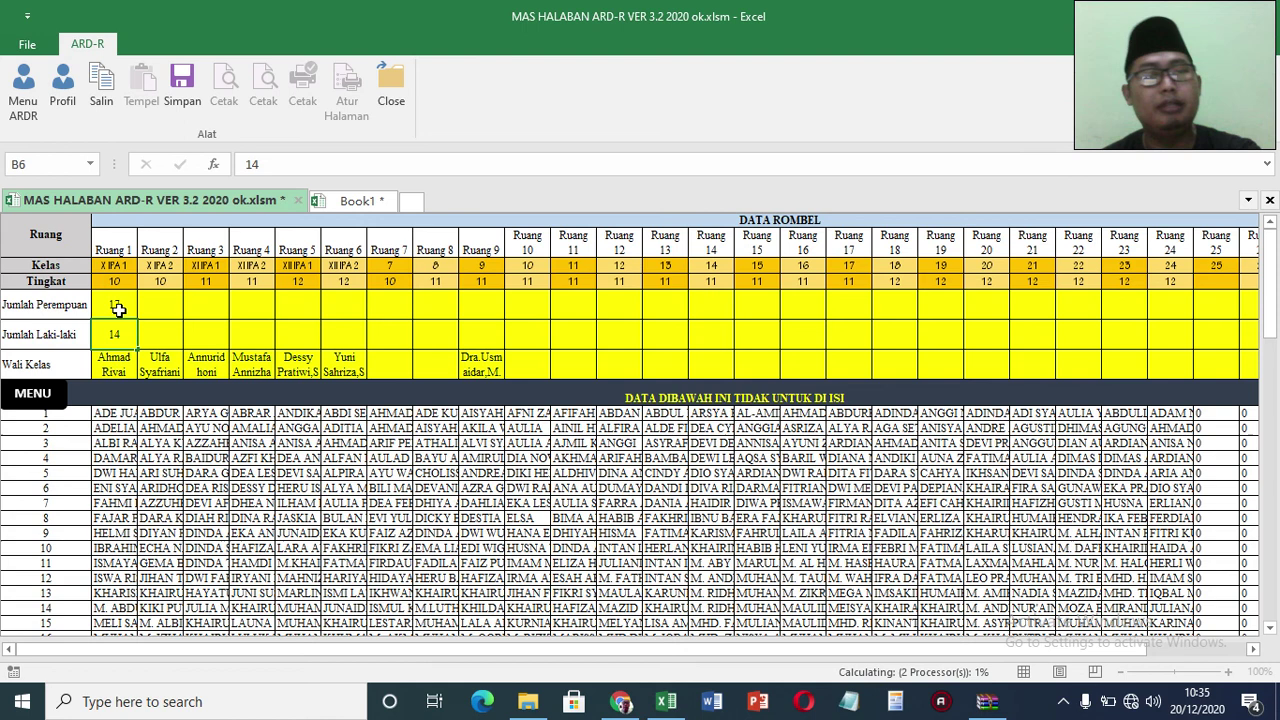
key(Return)
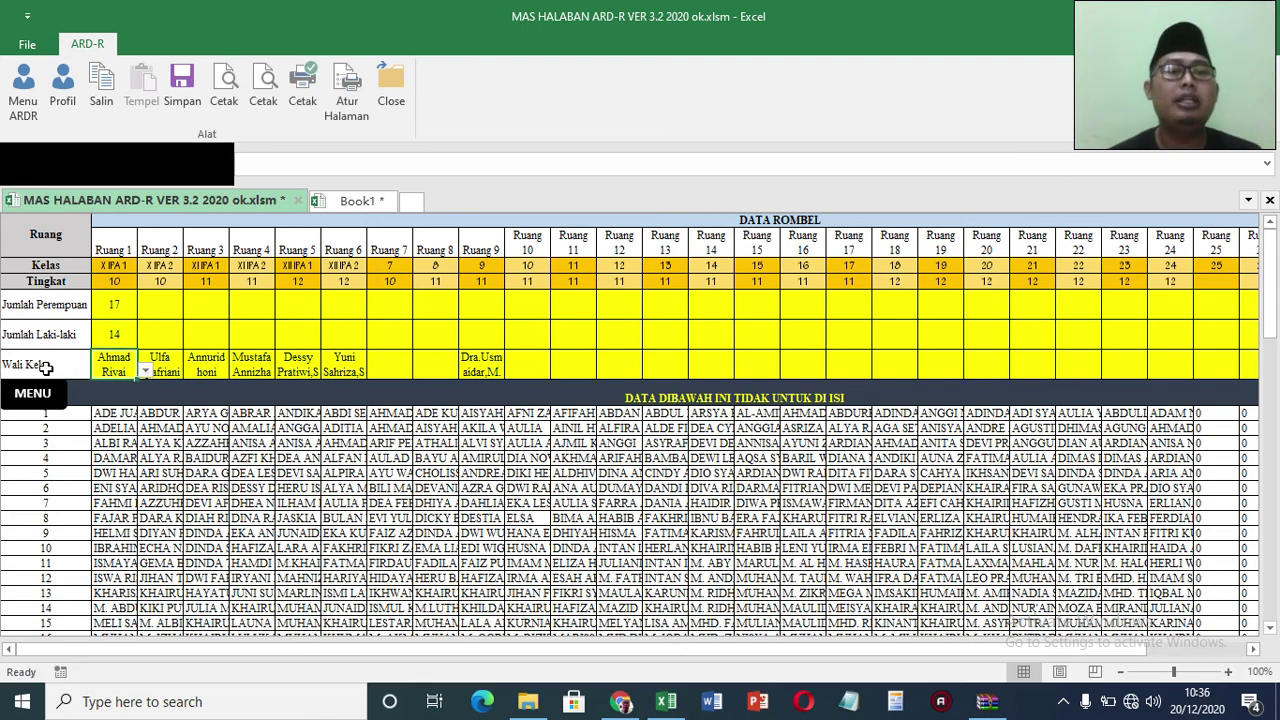
Step: Pick new Wali Kelas teachers for Ruang 1 and Ruang 2 from the dropdowns
click(145, 371)
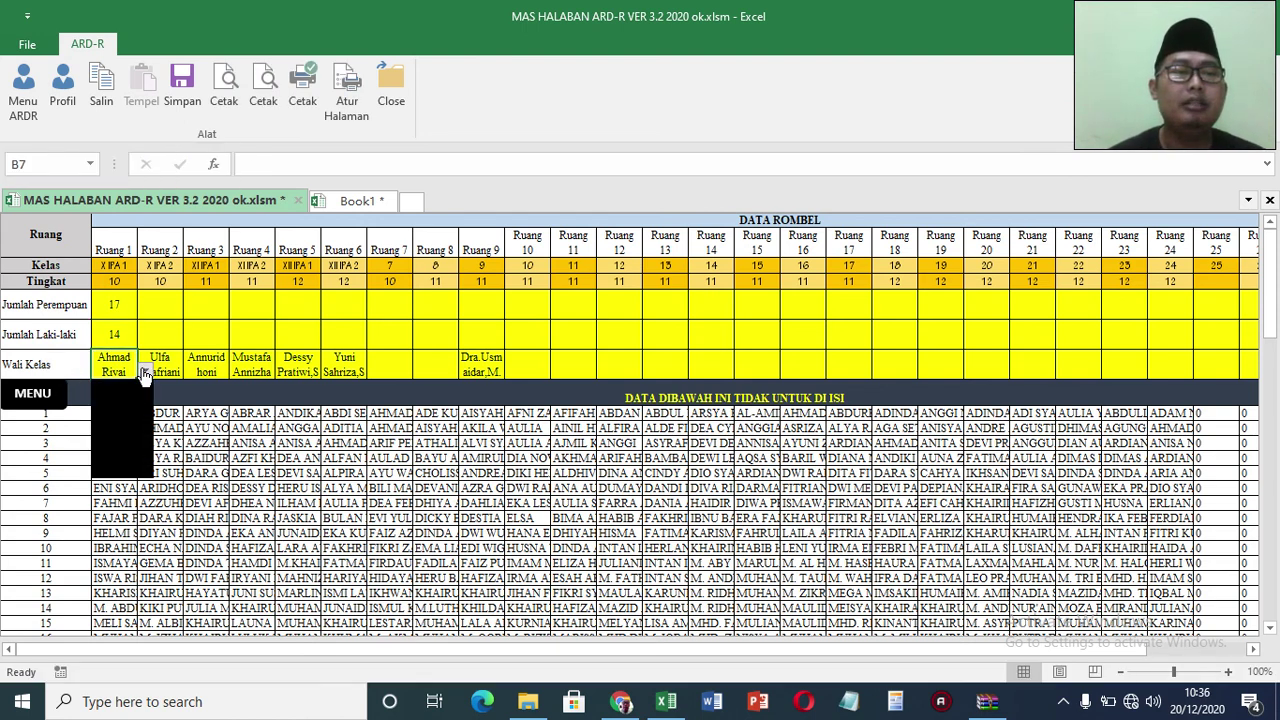
click(145, 371)
scroll(147, 395, up, 3)
scroll(147, 395, up, 10)
scroll(146, 393, up, 4)
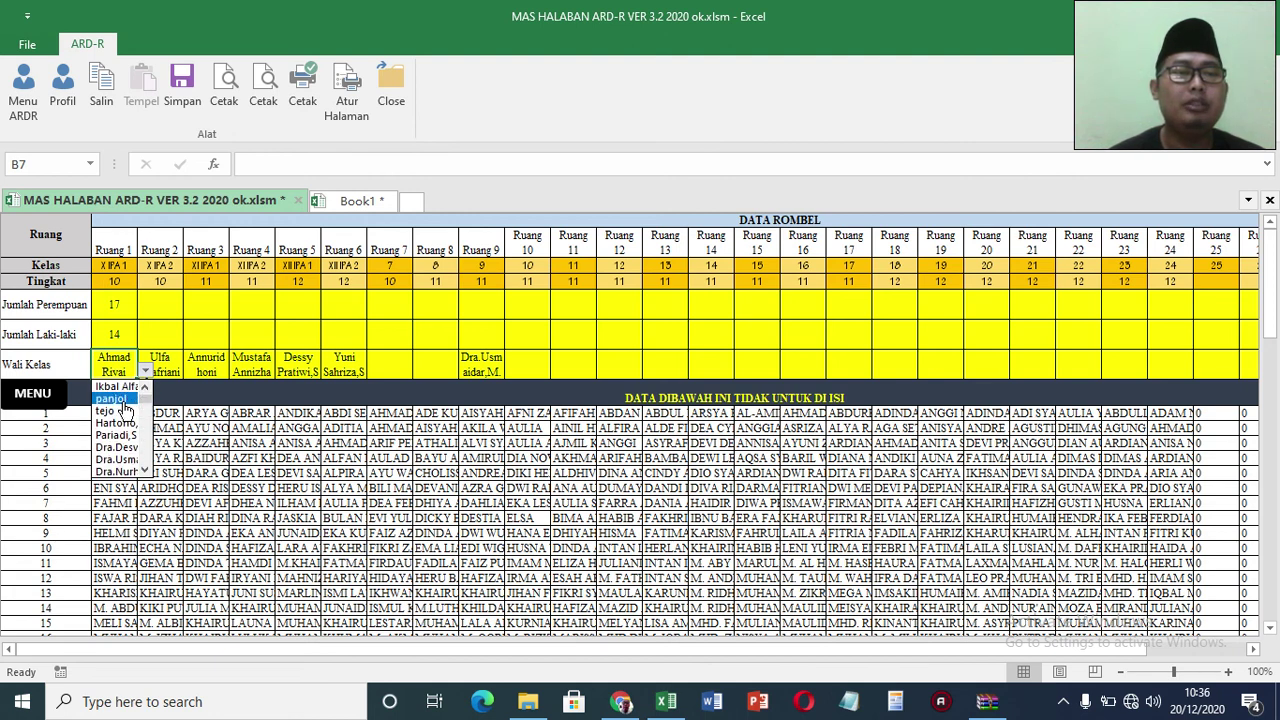
click(112, 398)
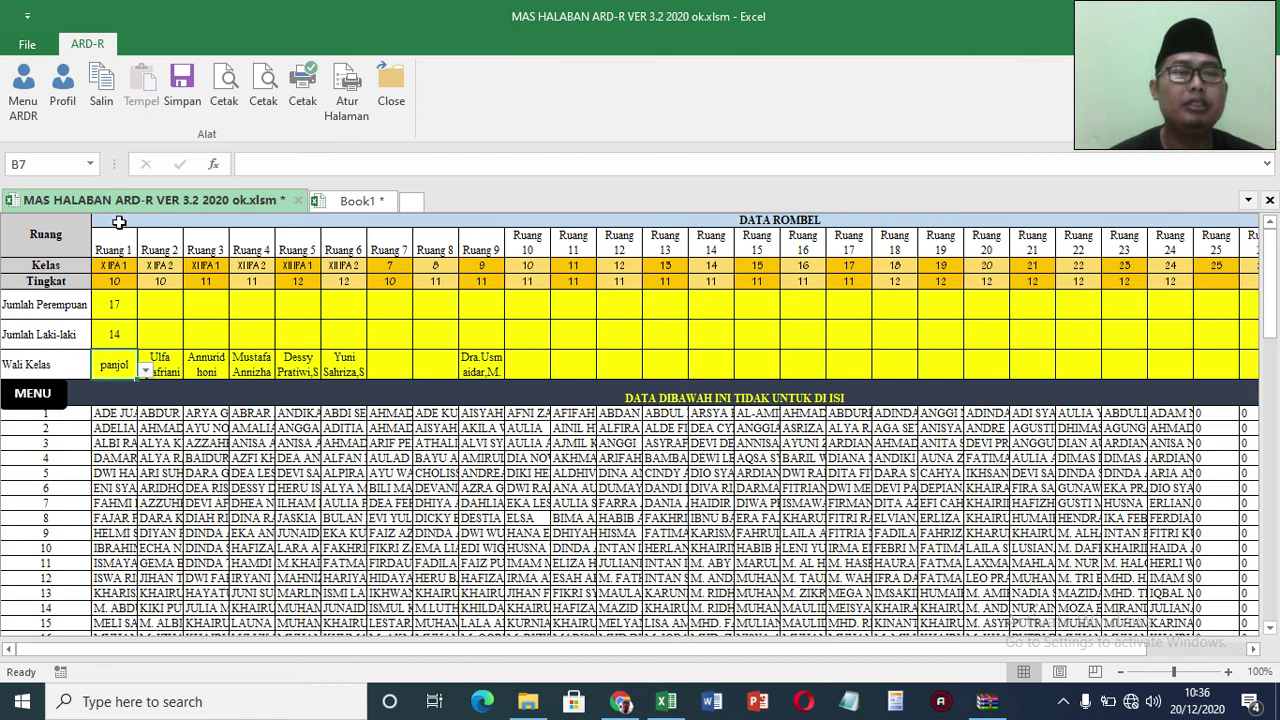
click(165, 365)
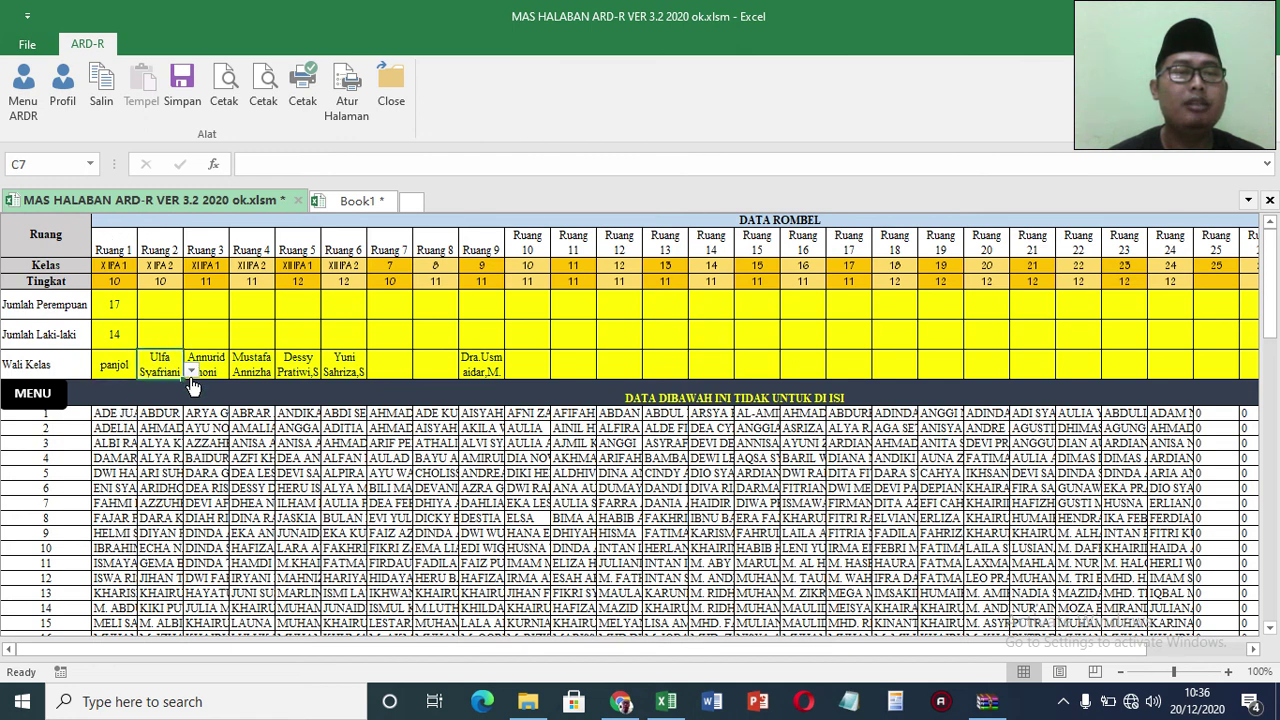
click(191, 373)
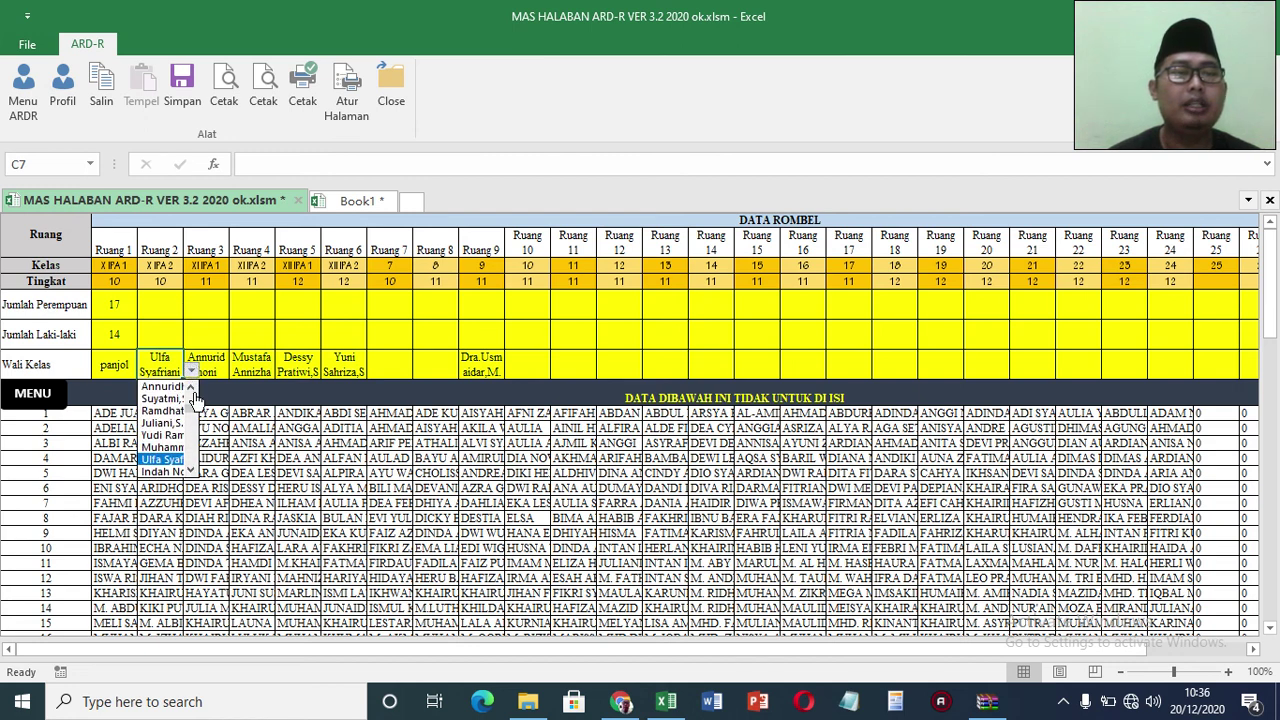
click(186, 423)
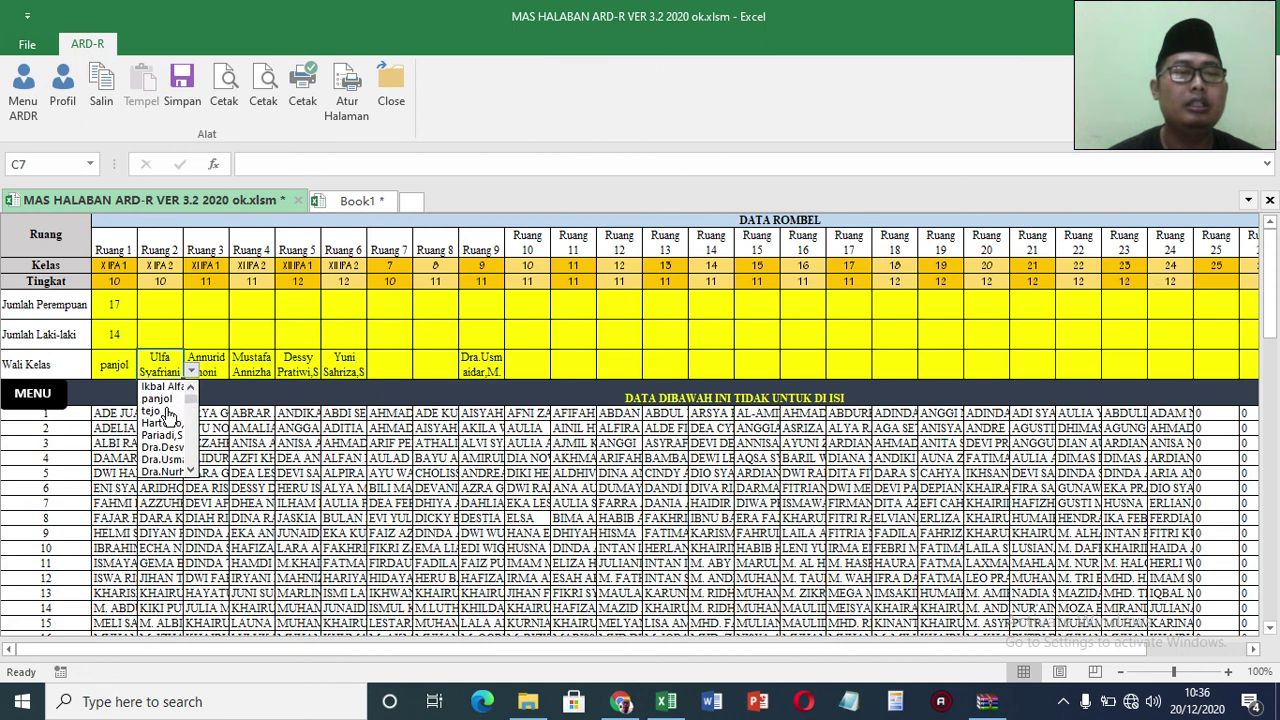
click(166, 412)
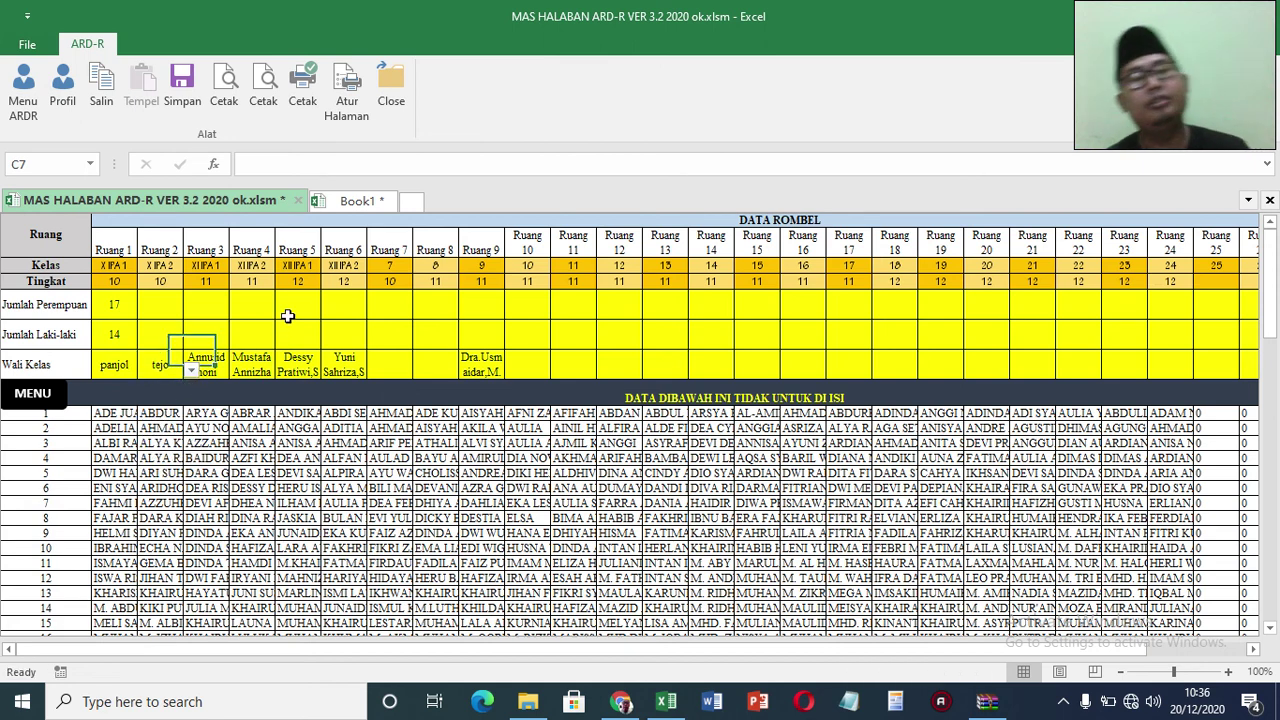
click(100, 413)
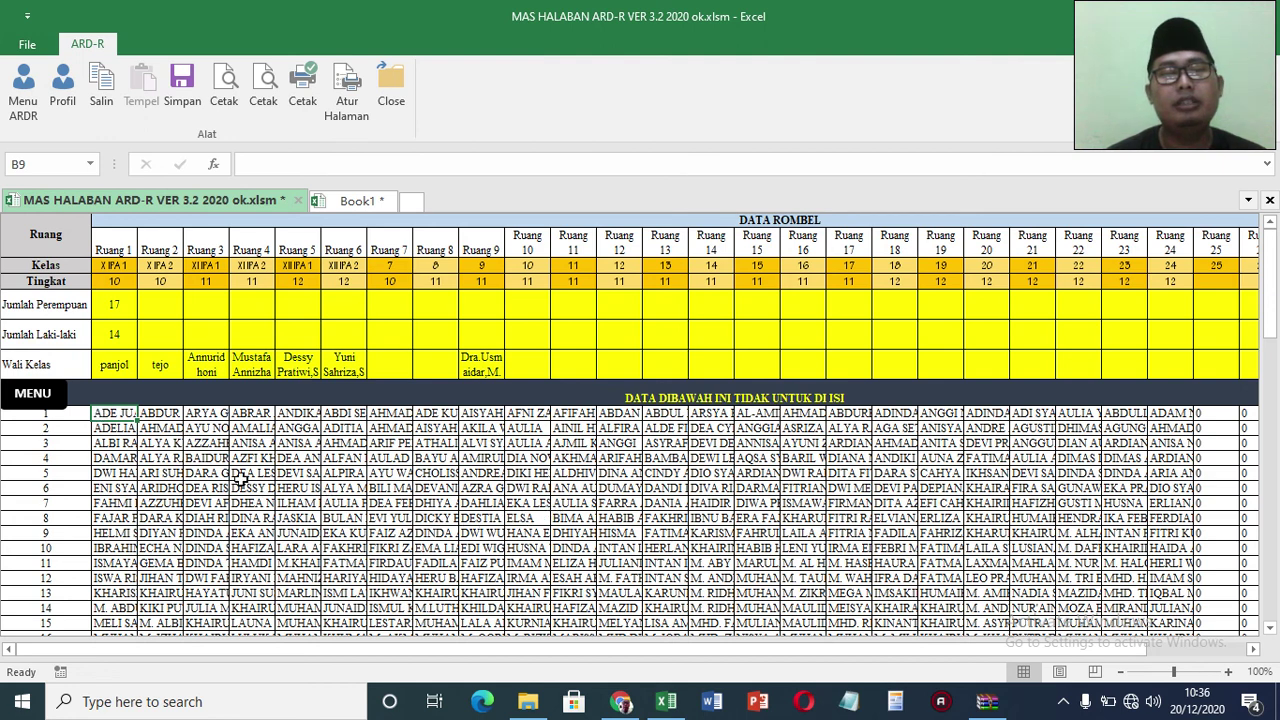
click(45, 395)
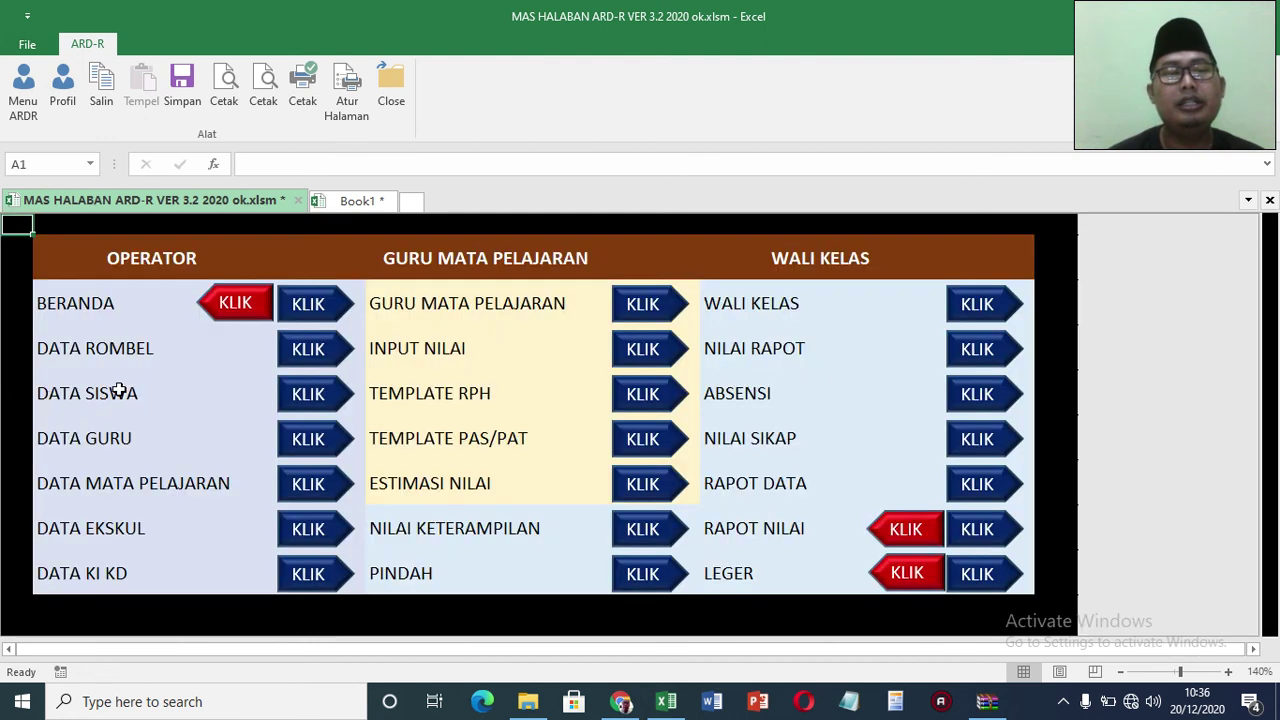
Step: Open the DATA SISWA sheet and jump to the X IPA 1 student list
click(324, 397)
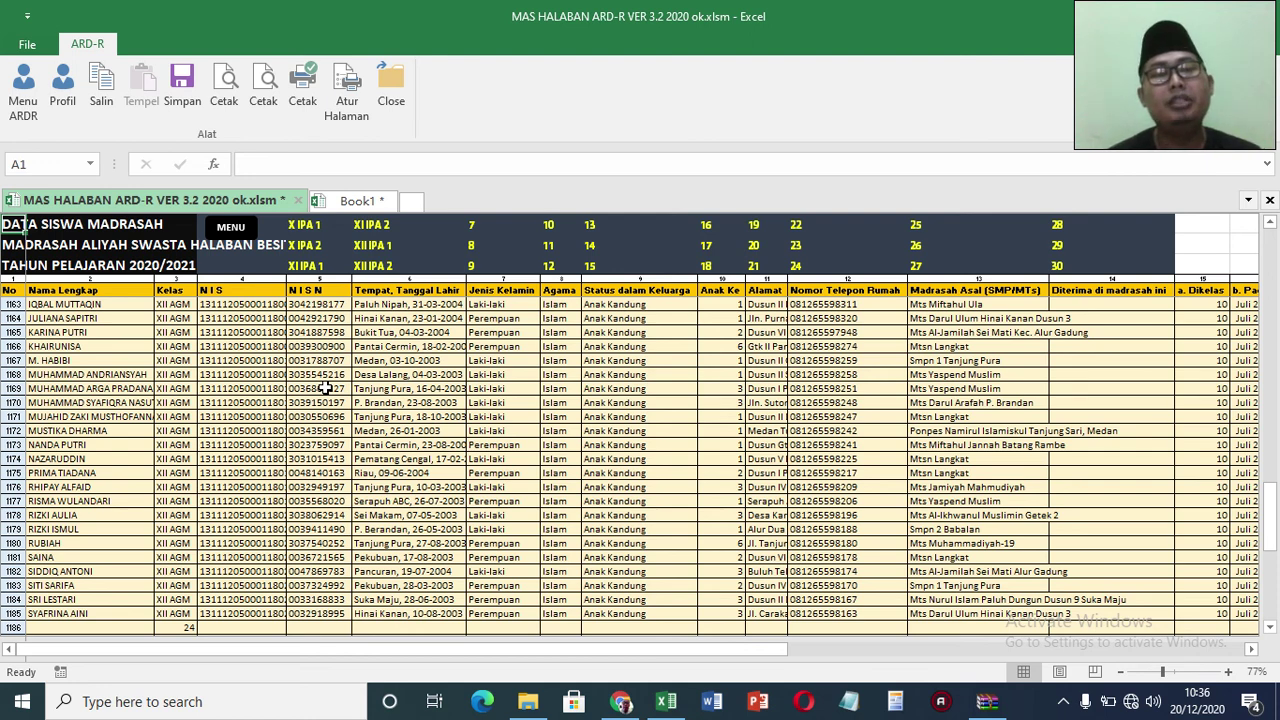
click(357, 200)
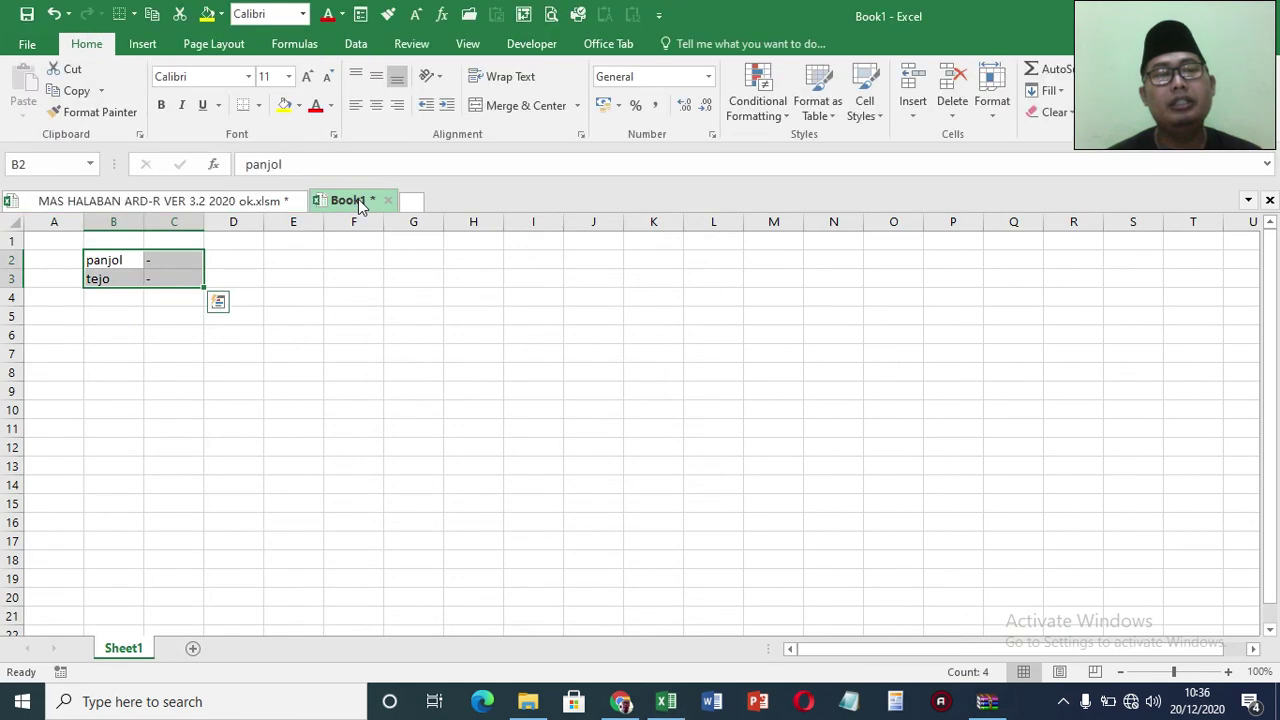
click(293, 318)
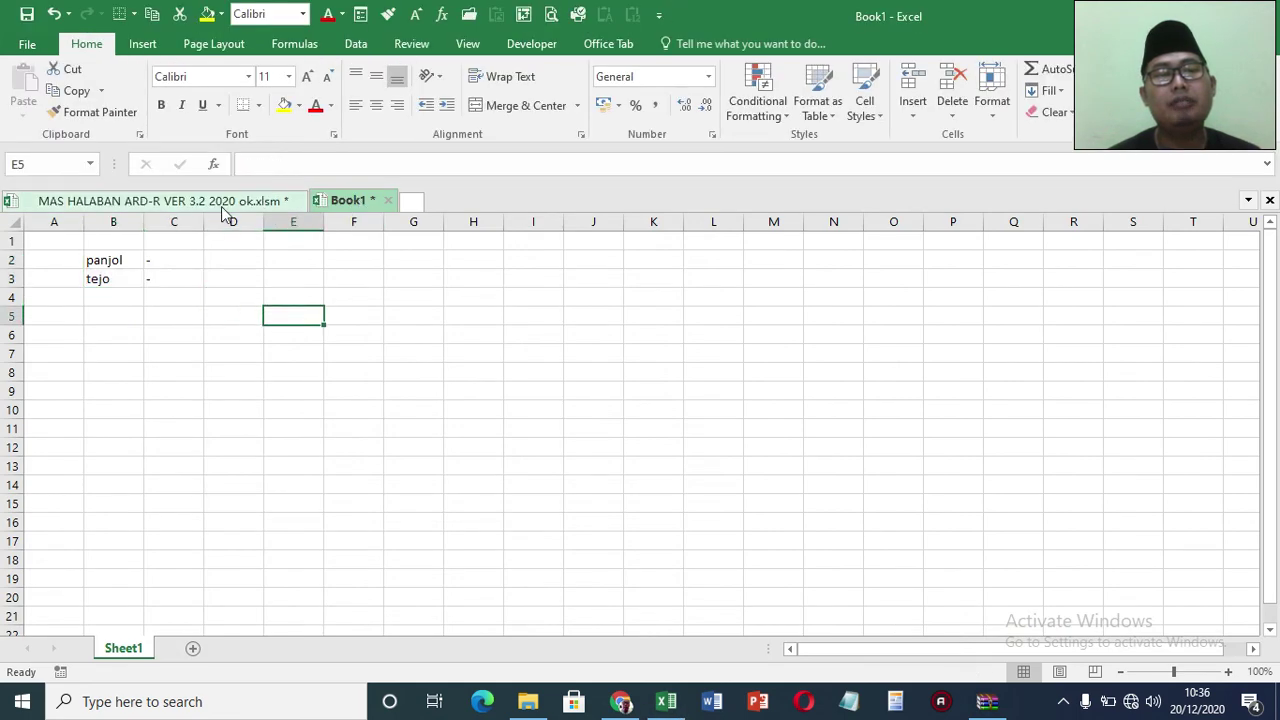
click(221, 206)
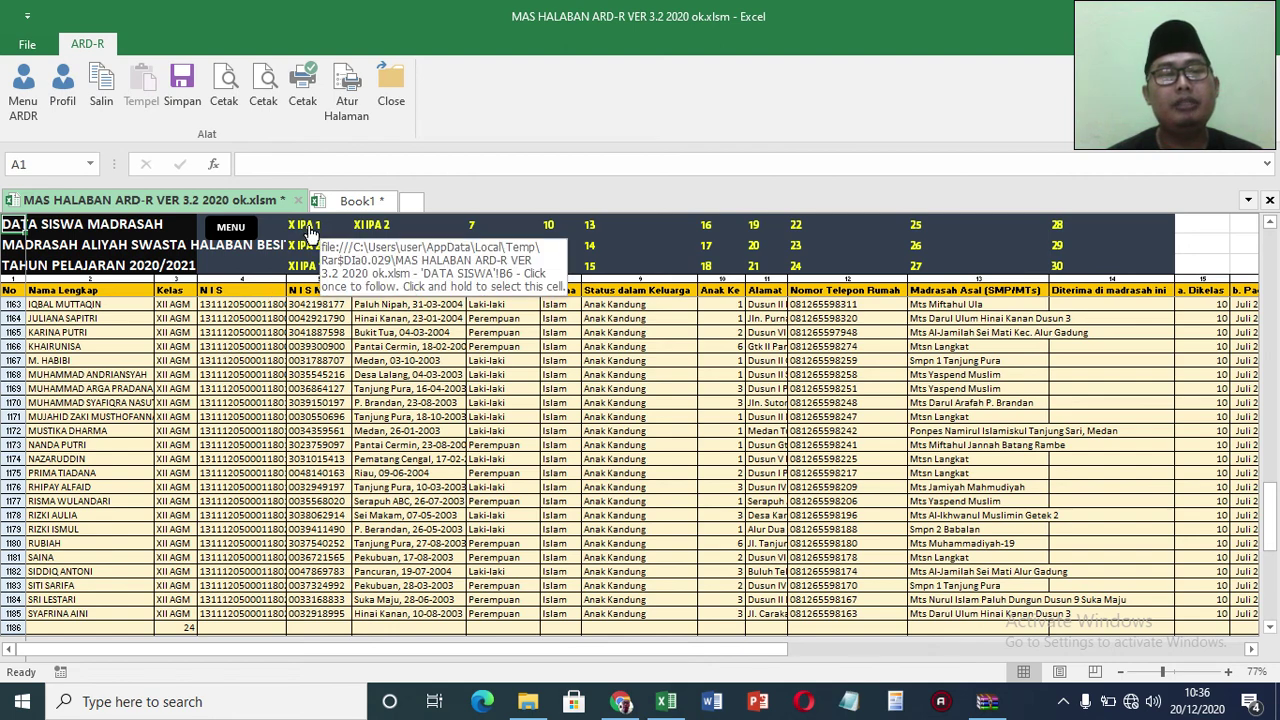
click(308, 227)
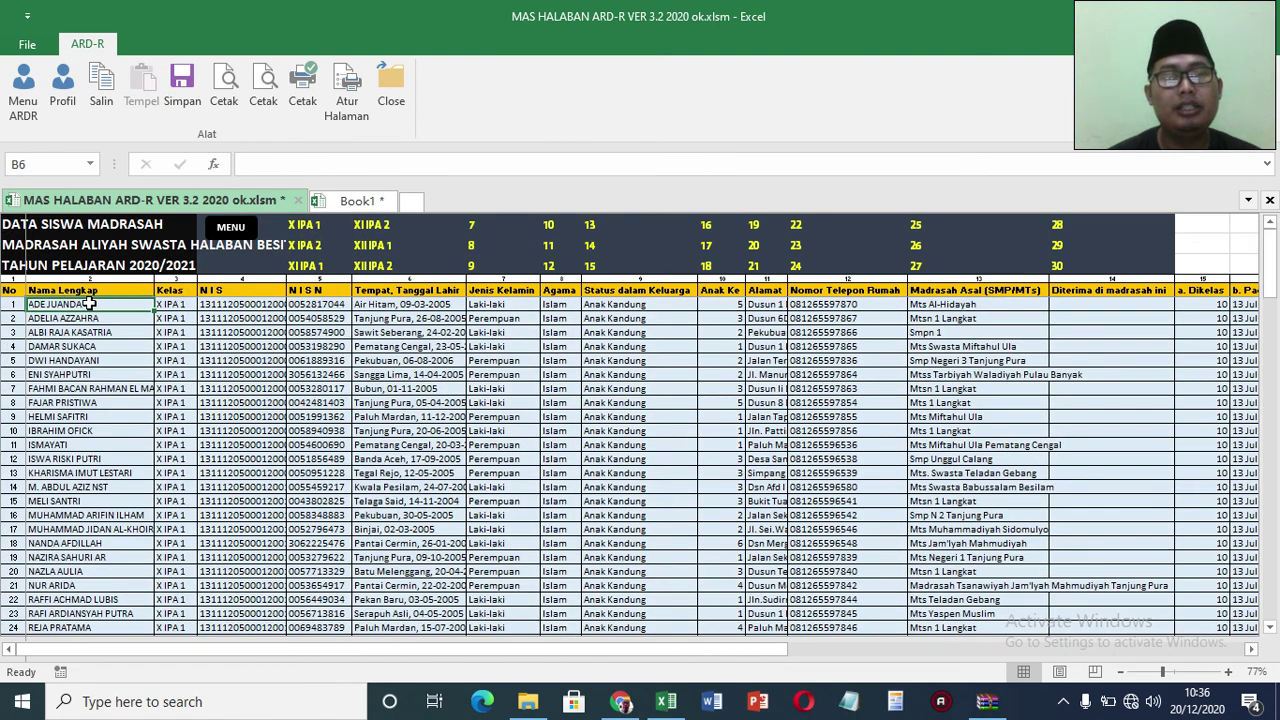
Step: Copy the student data block and paste it into a new workbook, Book2
drag(89, 304, 1216, 627)
key(ctrl+c)
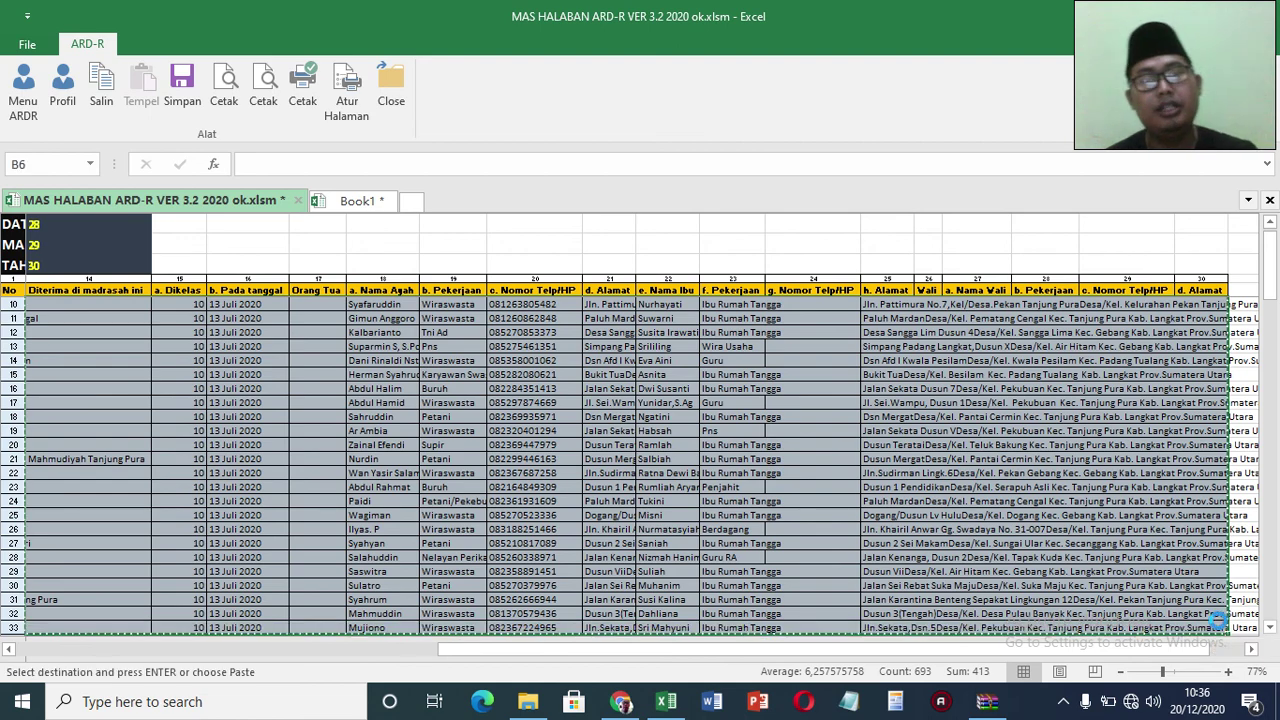
click(412, 203)
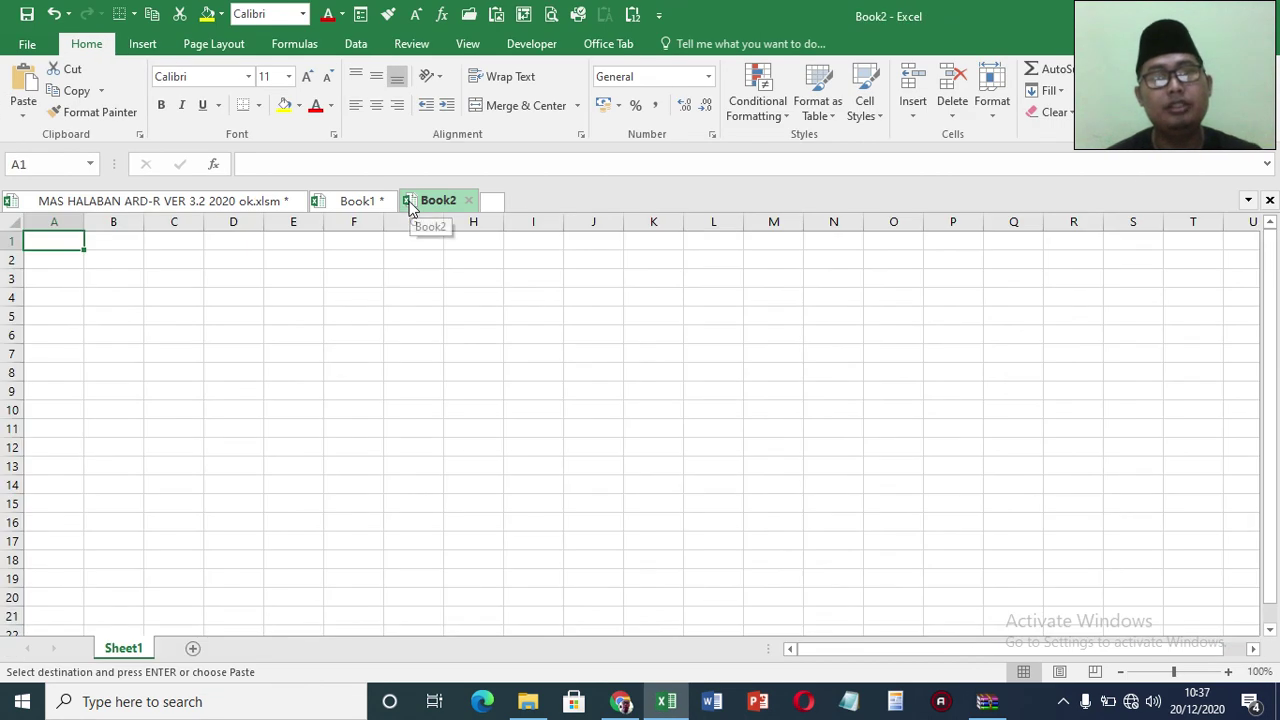
click(632, 15)
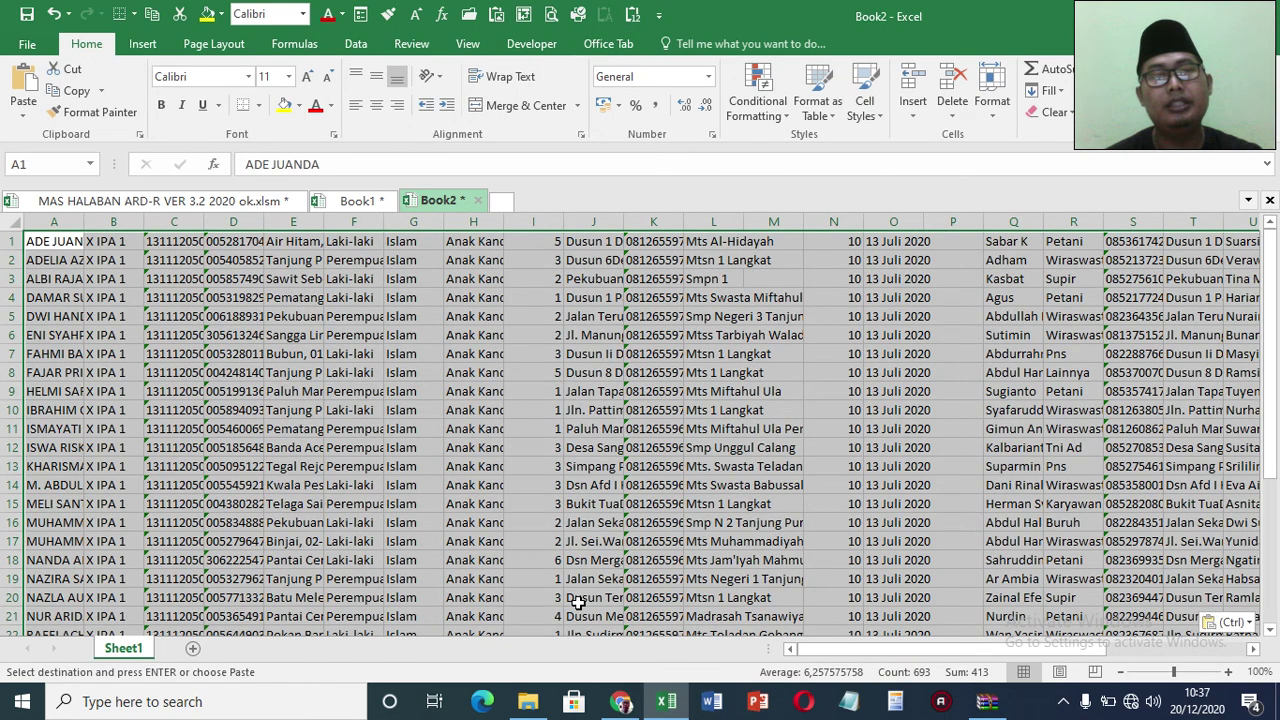
click(185, 203)
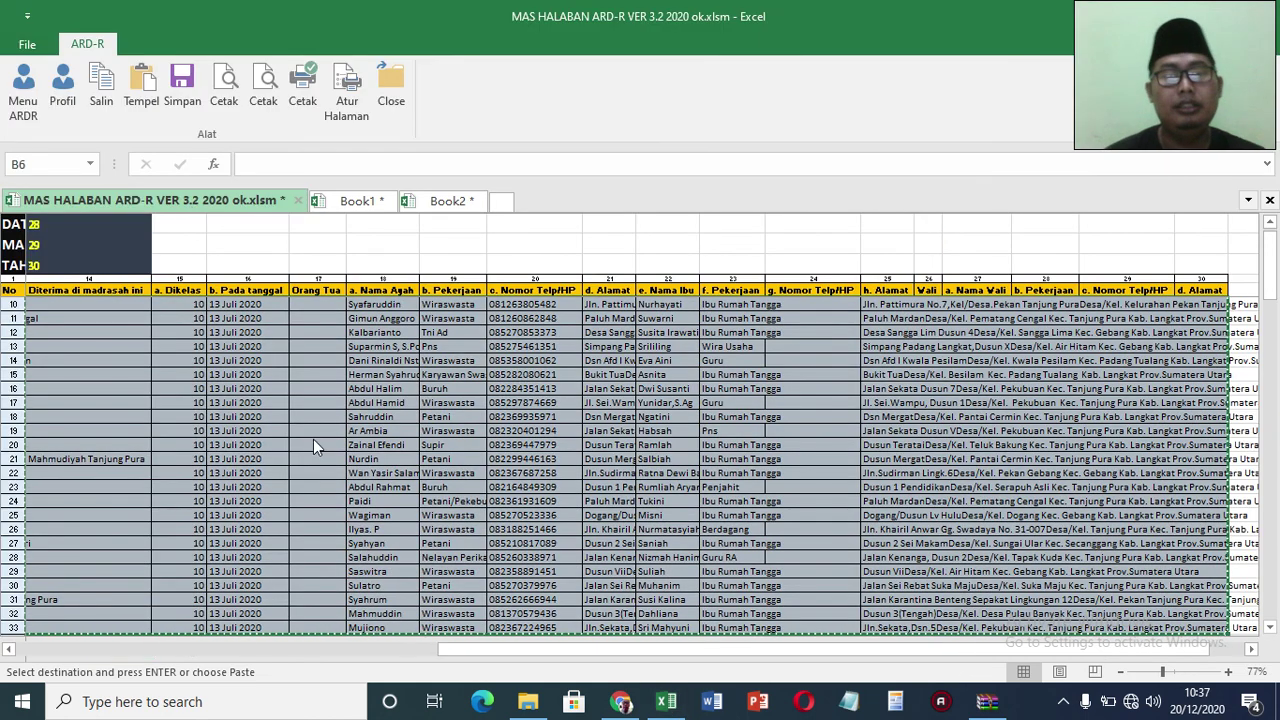
Step: Jump through the X IPA 1, X IPA 2 and later class blocks down to row 251
drag(716, 649, 280, 649)
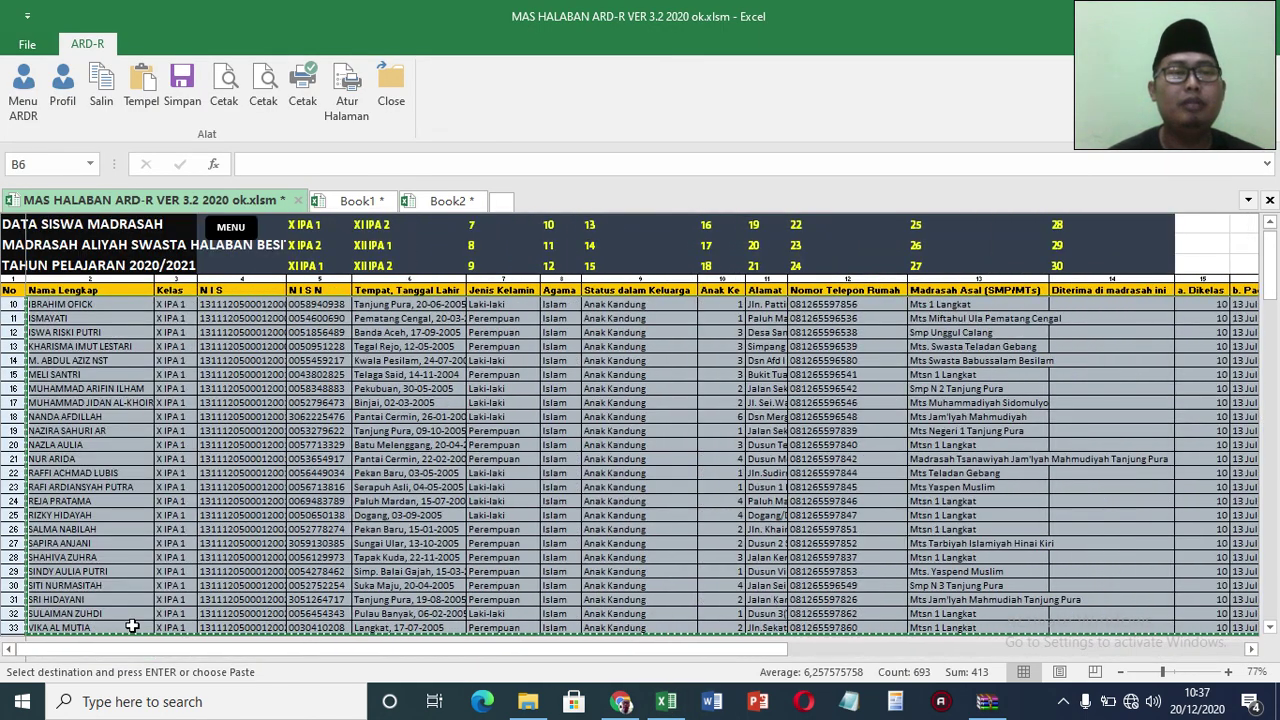
click(303, 225)
click(303, 225)
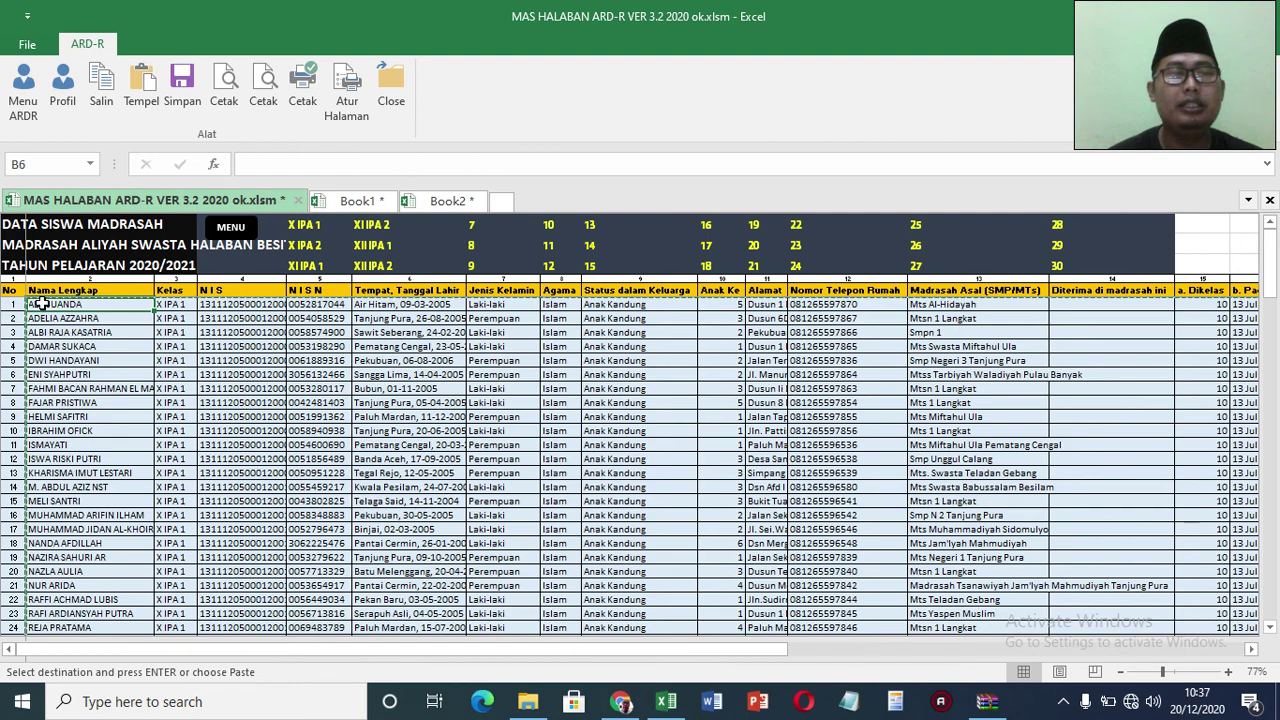
click(308, 255)
click(308, 255)
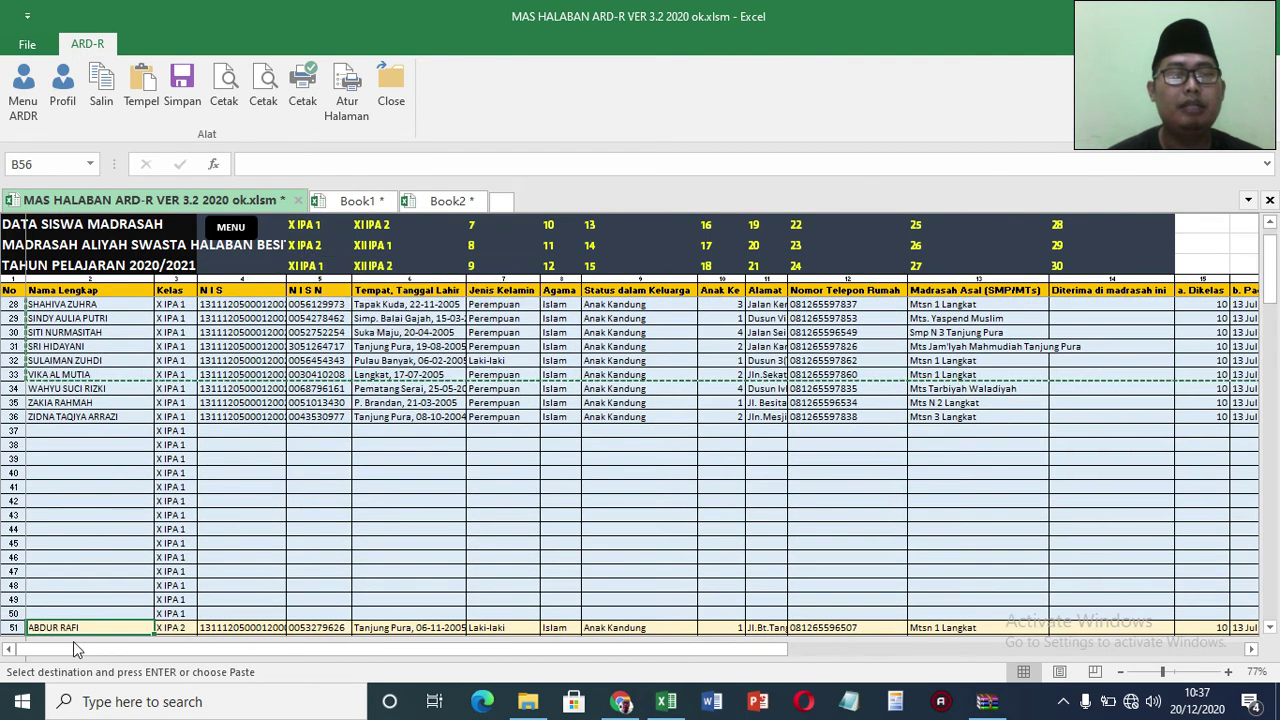
click(310, 268)
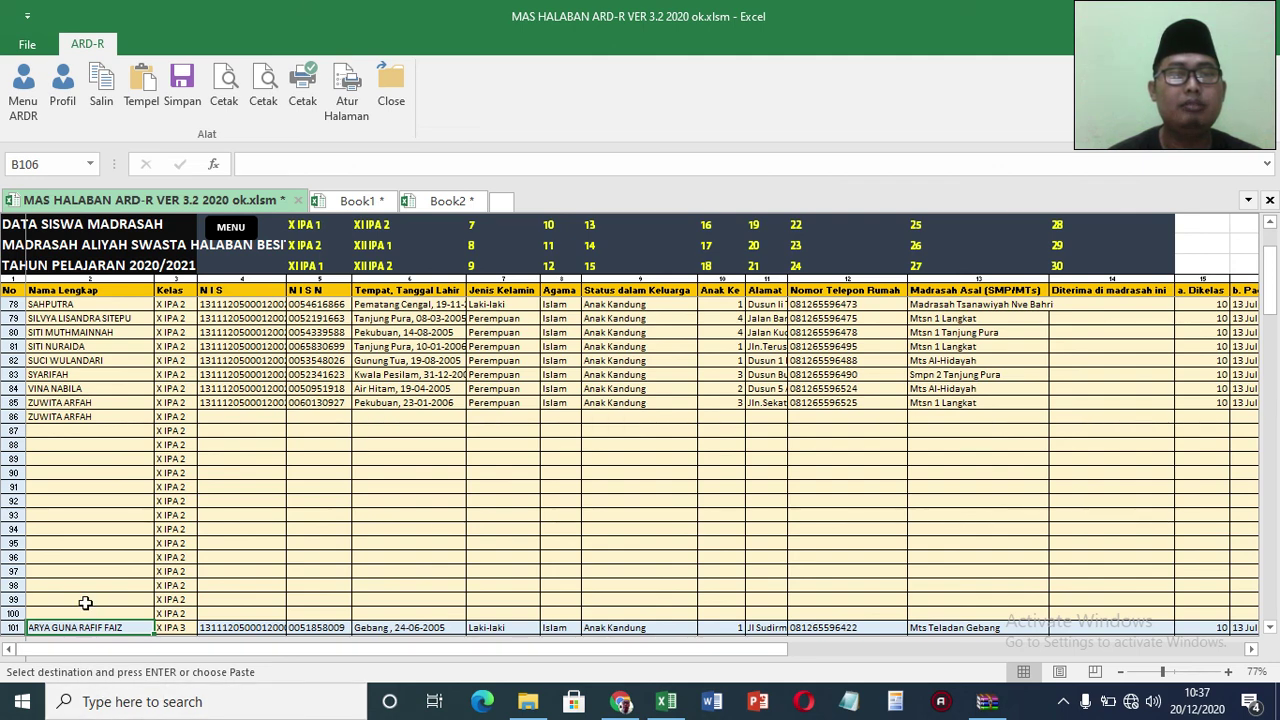
click(370, 248)
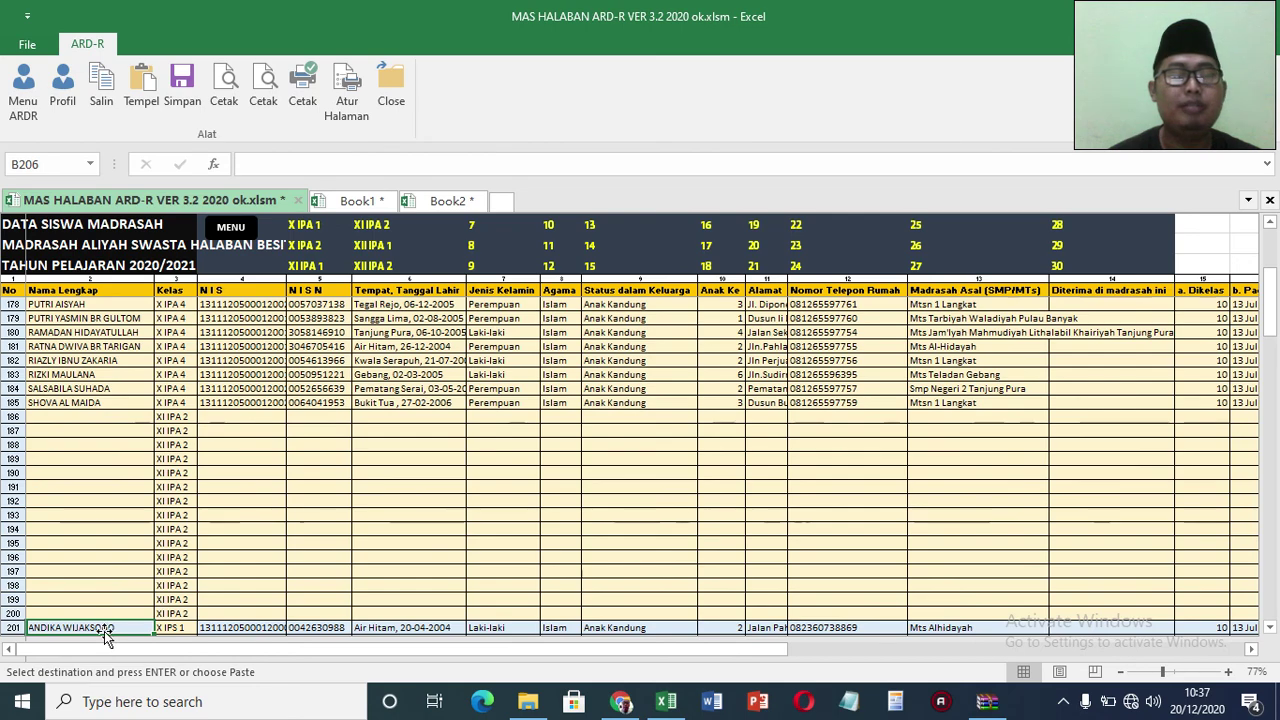
drag(1275, 312, 1275, 255)
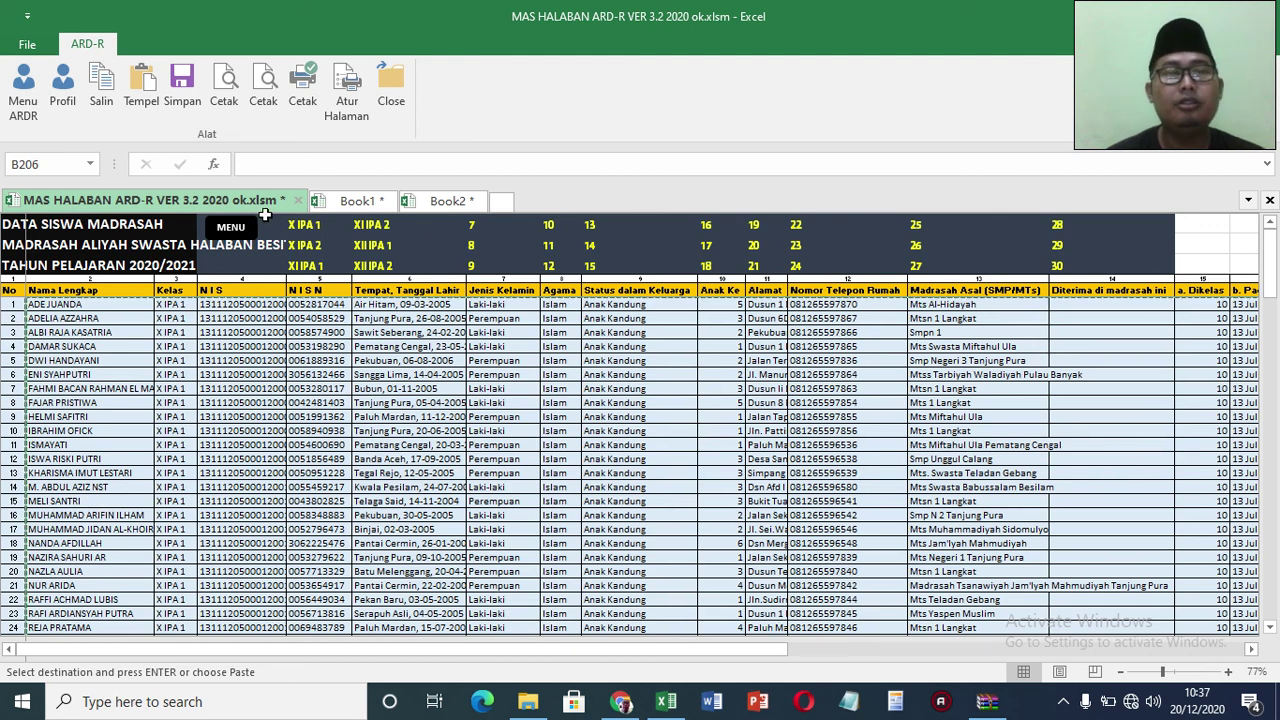
click(367, 274)
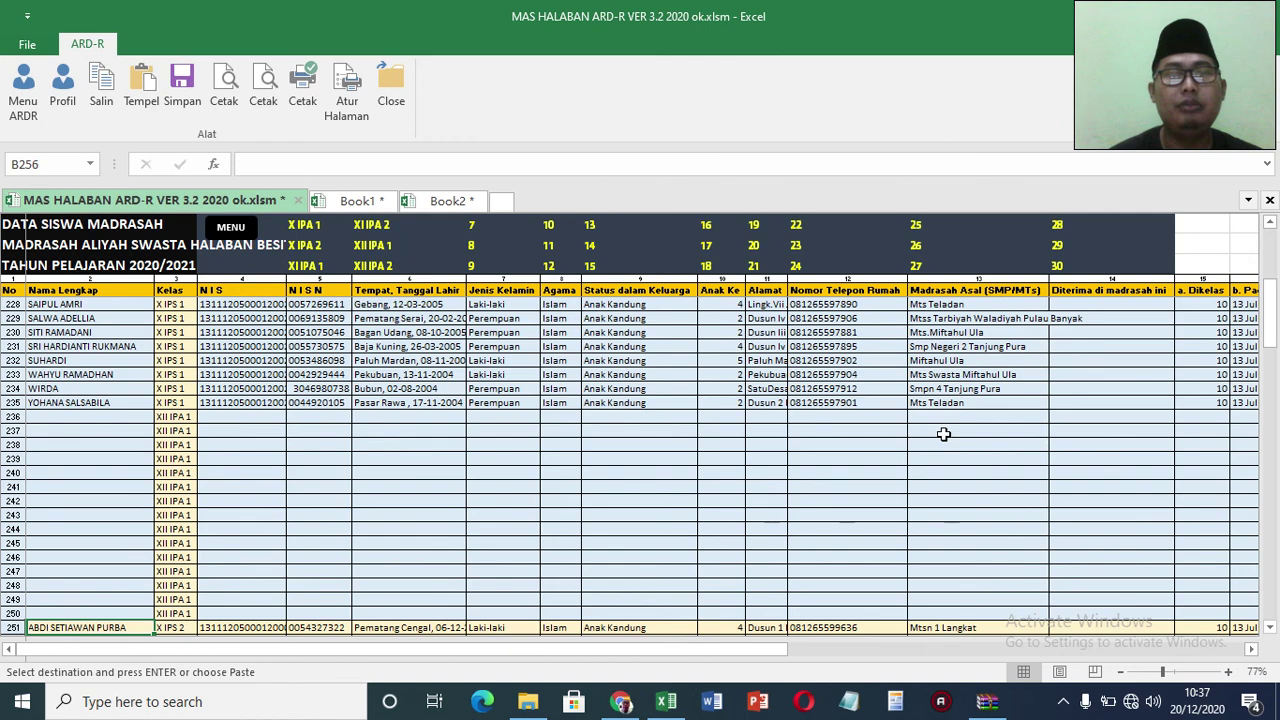
scroll(1272, 627, down, 6)
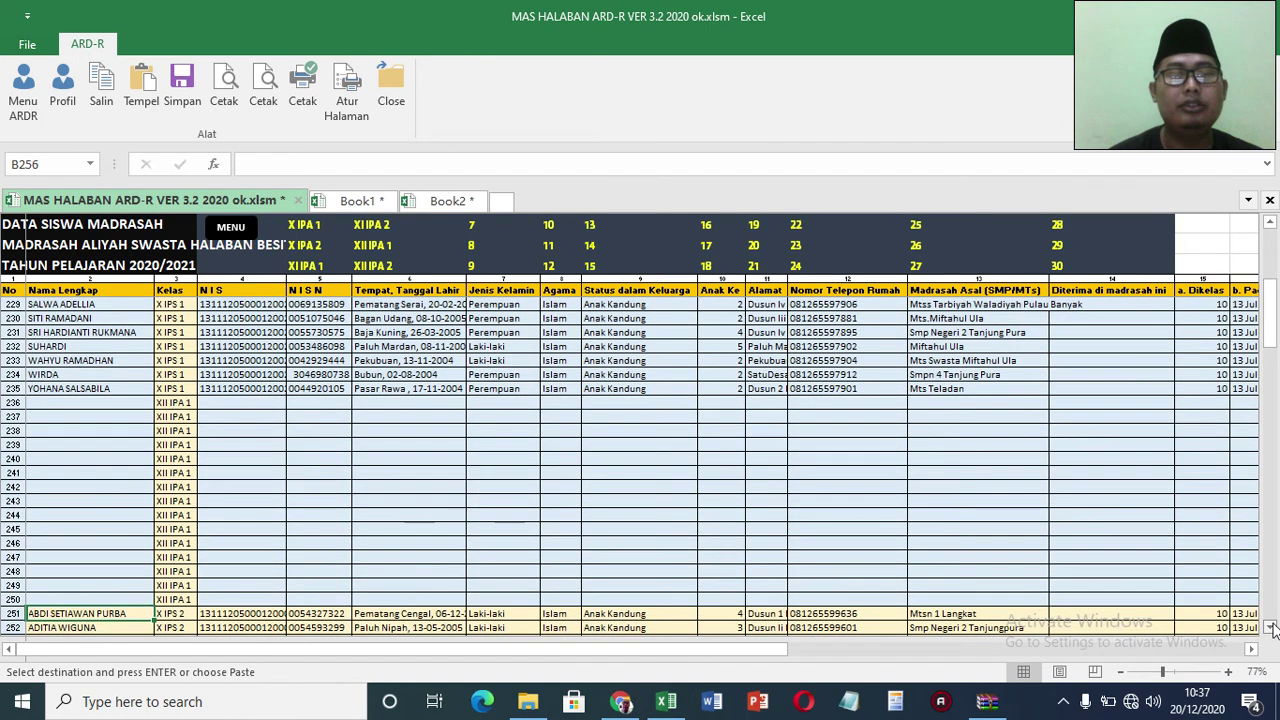
scroll(1272, 627, down, 2)
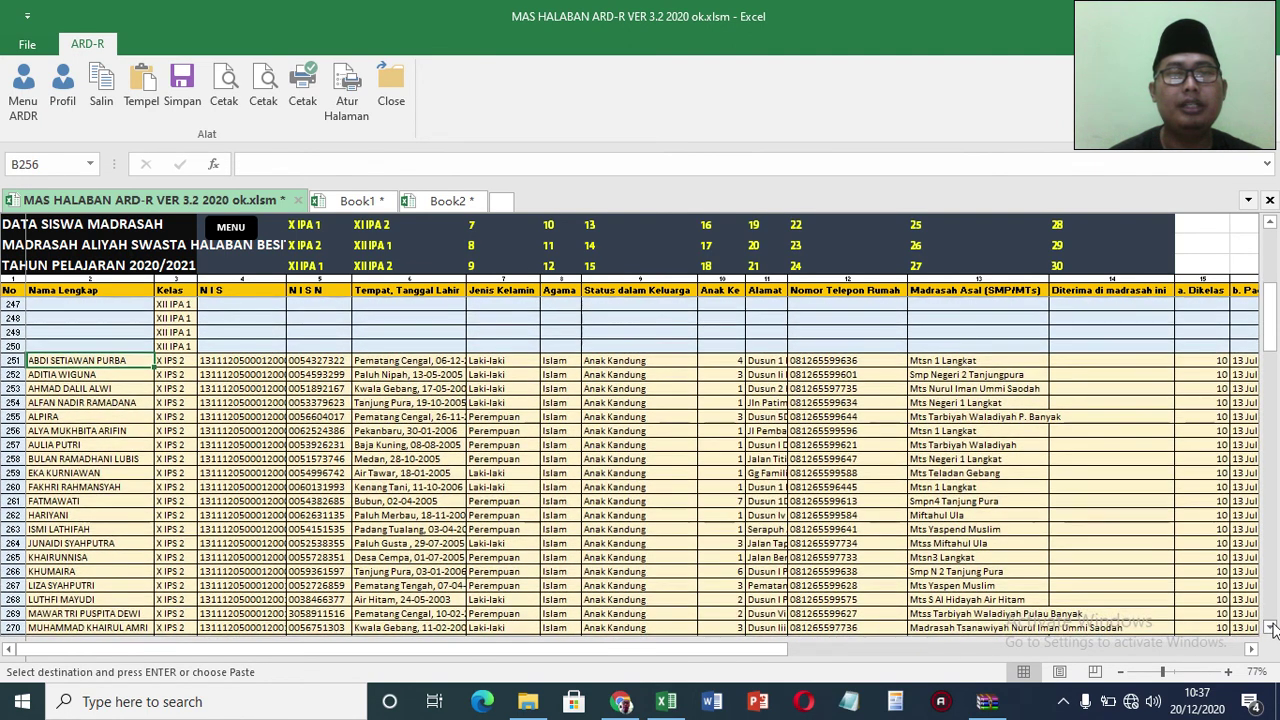
Step: Paste the copied student data into Book2 again
click(447, 201)
key(ctrl+v)
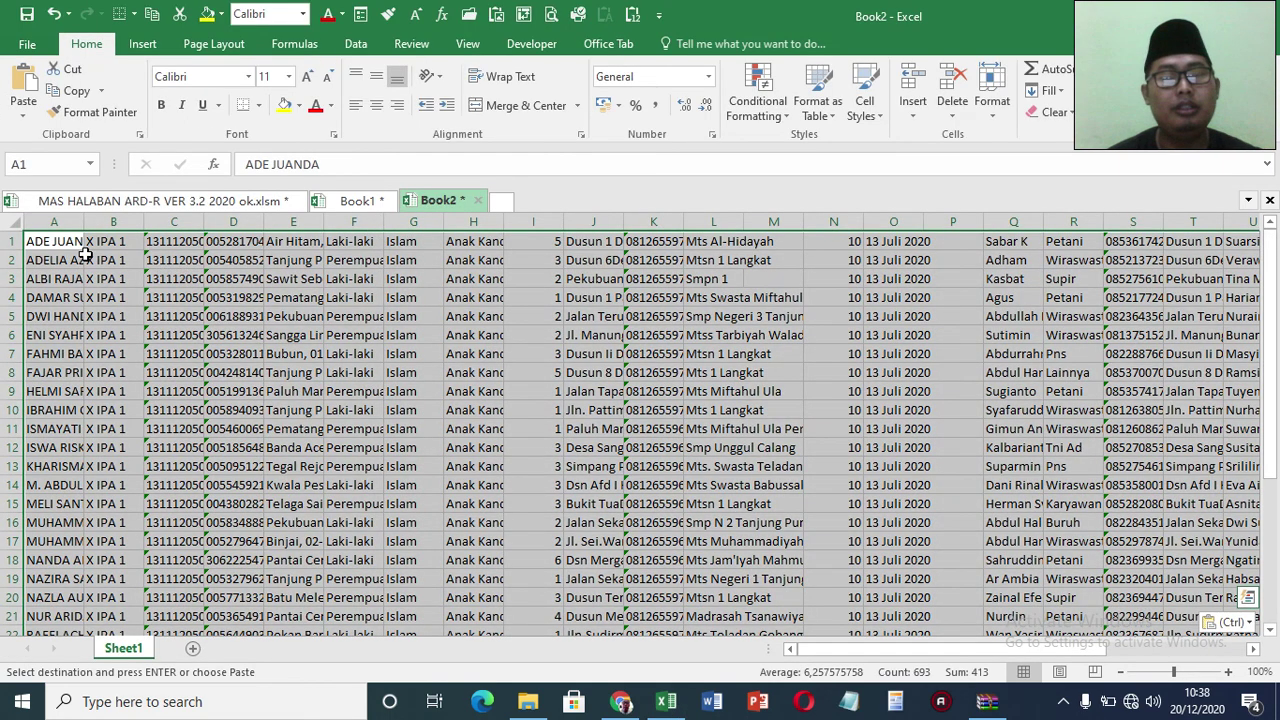
click(85, 213)
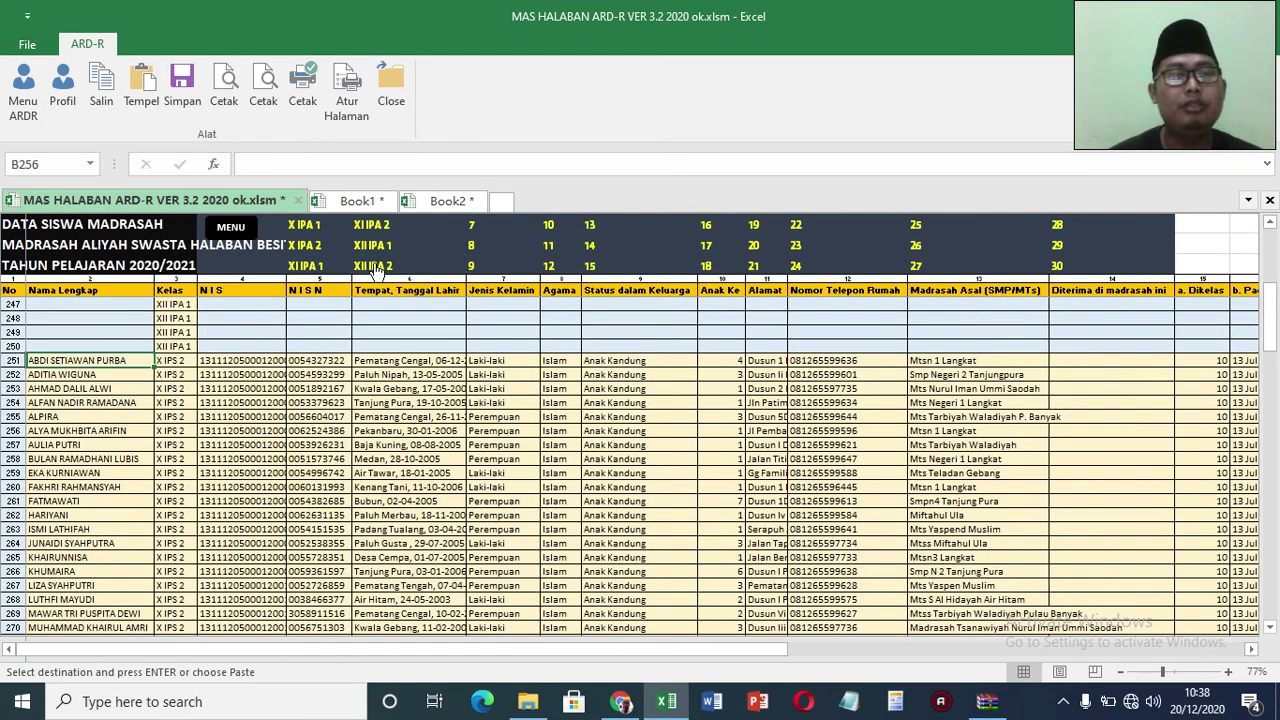
Step: Paste the copied X IPA 1 student rows as values from row 251, then return to the main menu
click(139, 85)
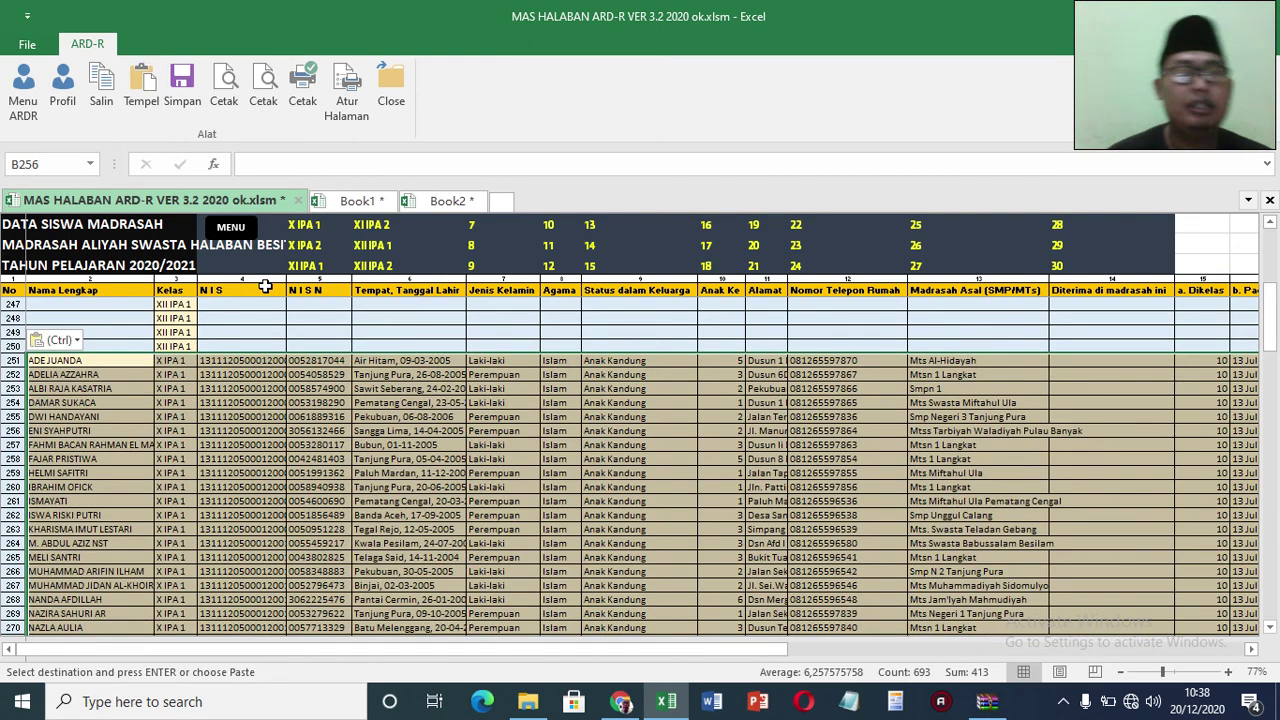
click(170, 375)
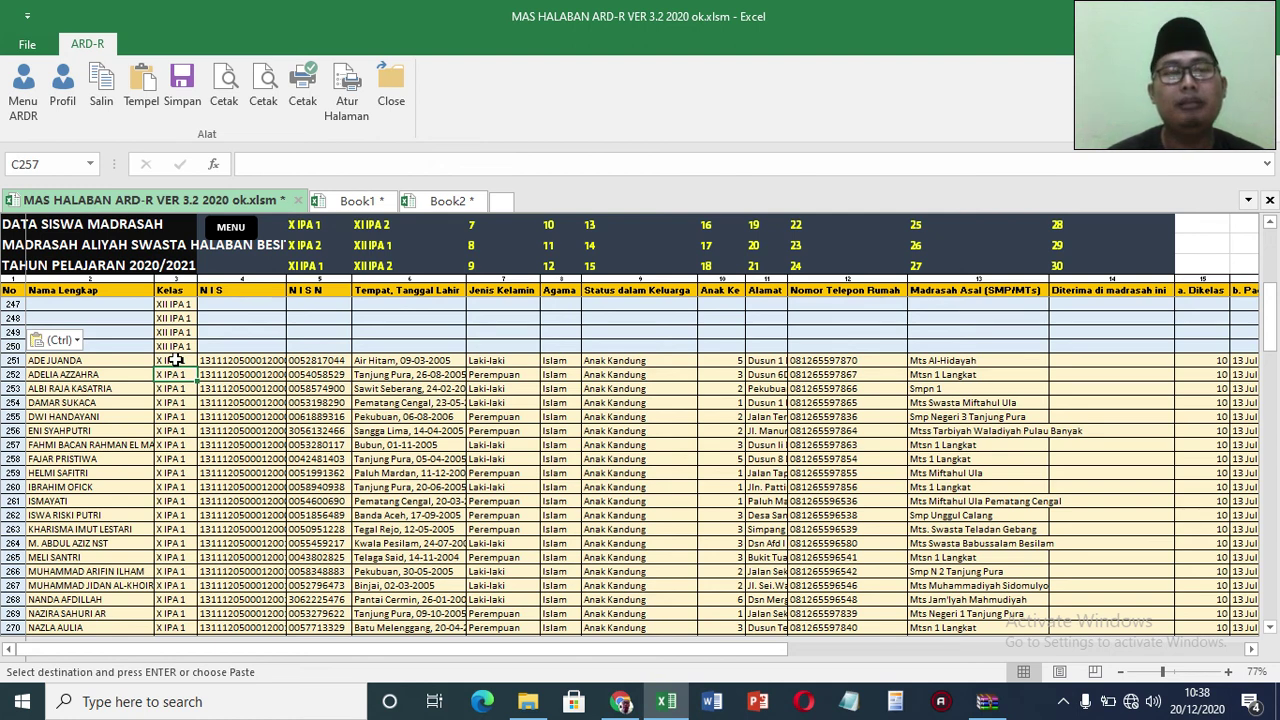
click(231, 226)
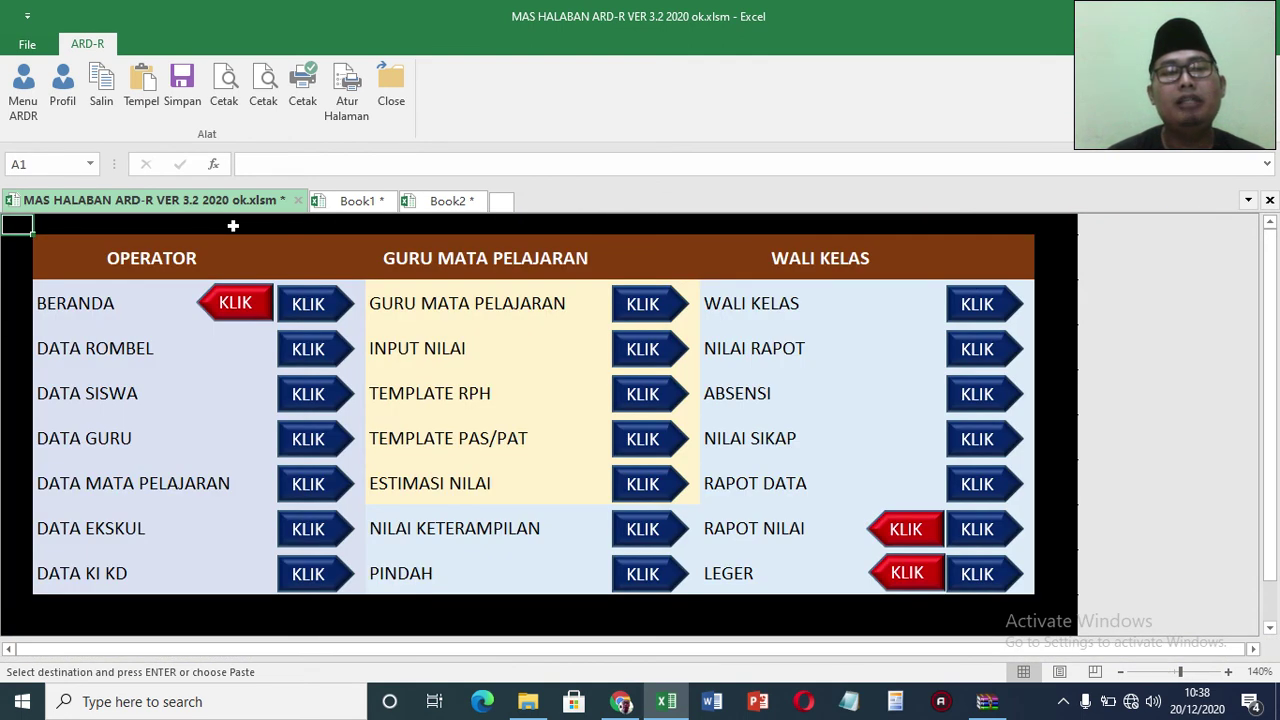
Step: Go to the ARD-R menu and open the DATA MATA PELAJARAN subject list
click(23, 92)
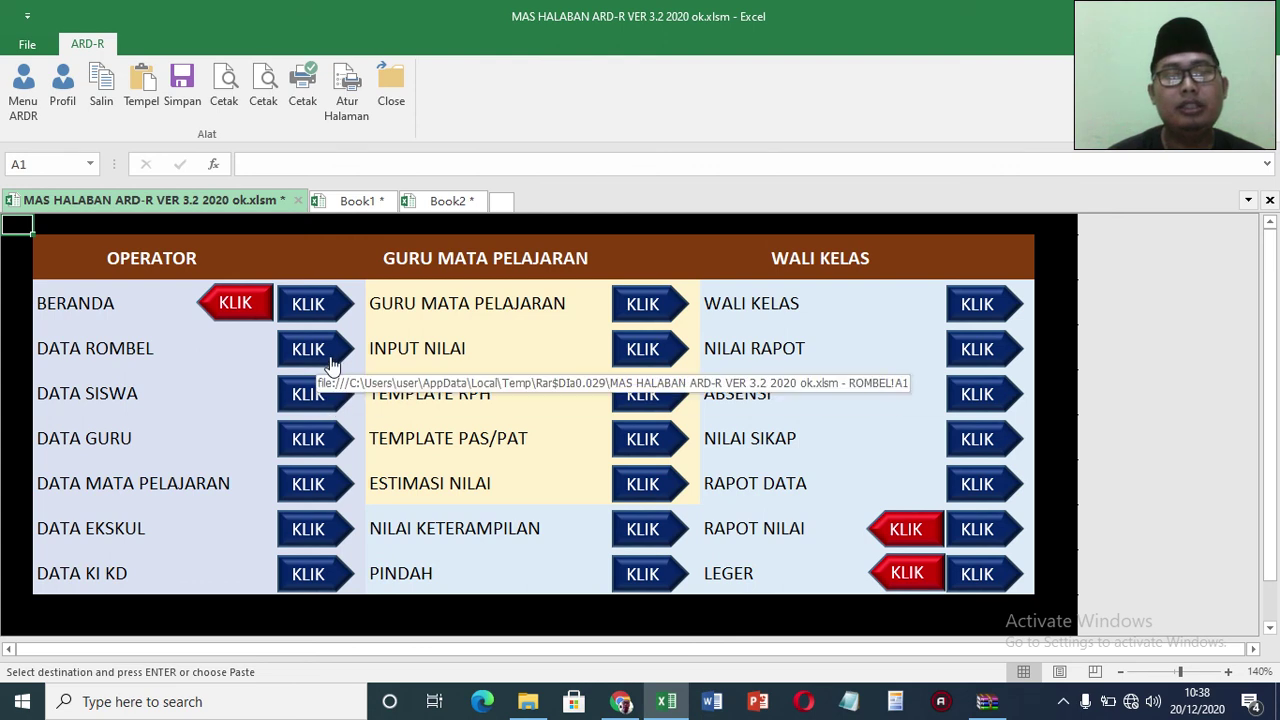
click(308, 484)
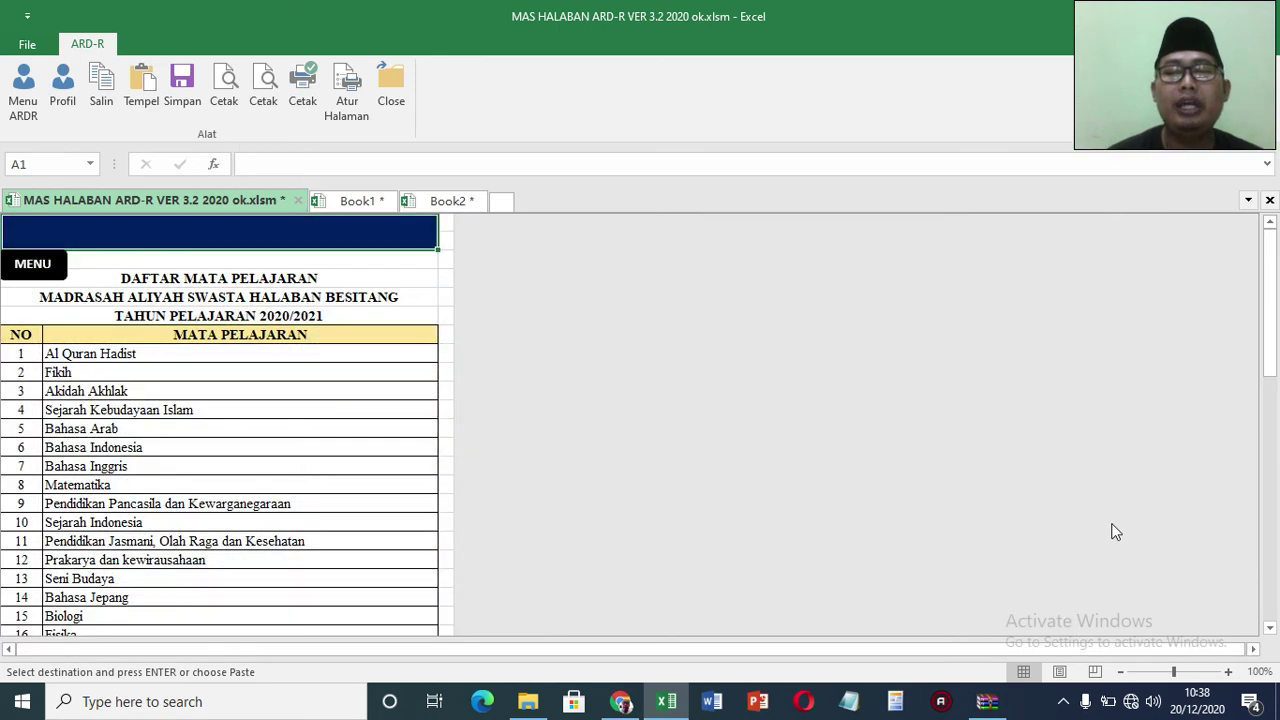
Step: Scroll to the end of the subject list and select empty row 41 below Tata Boga
click(1268, 568)
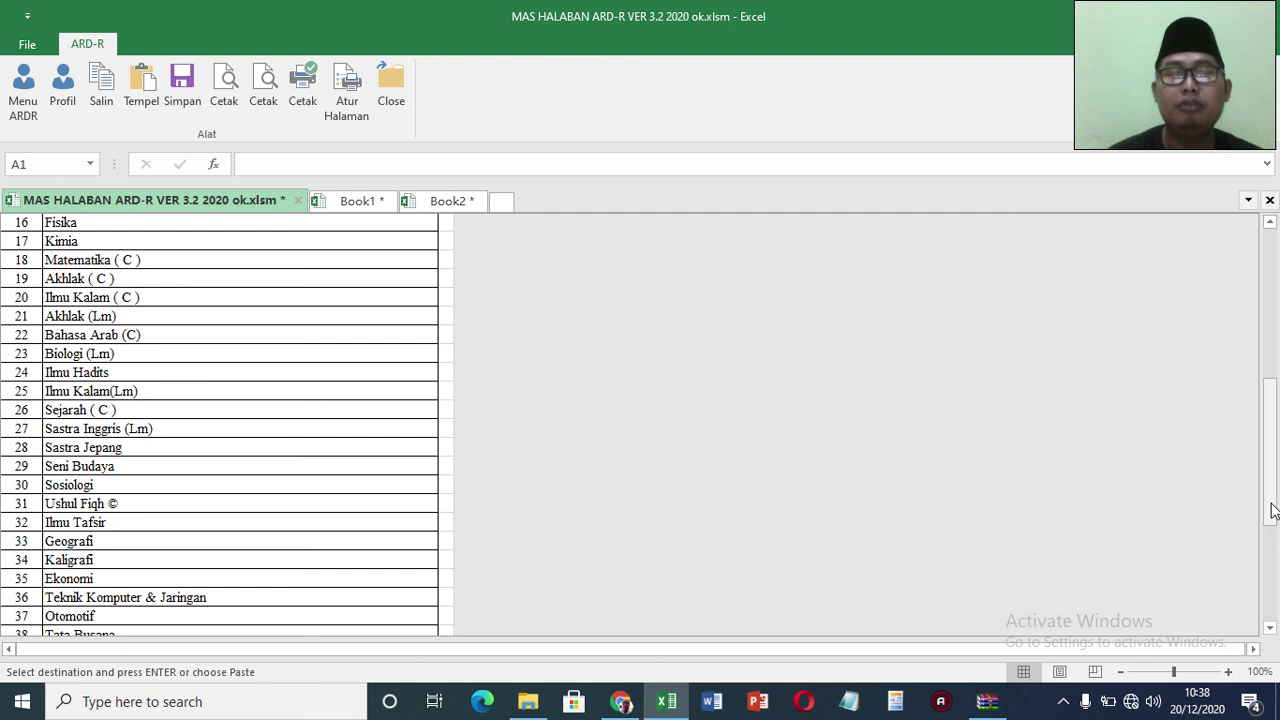
drag(1273, 634, 1275, 638)
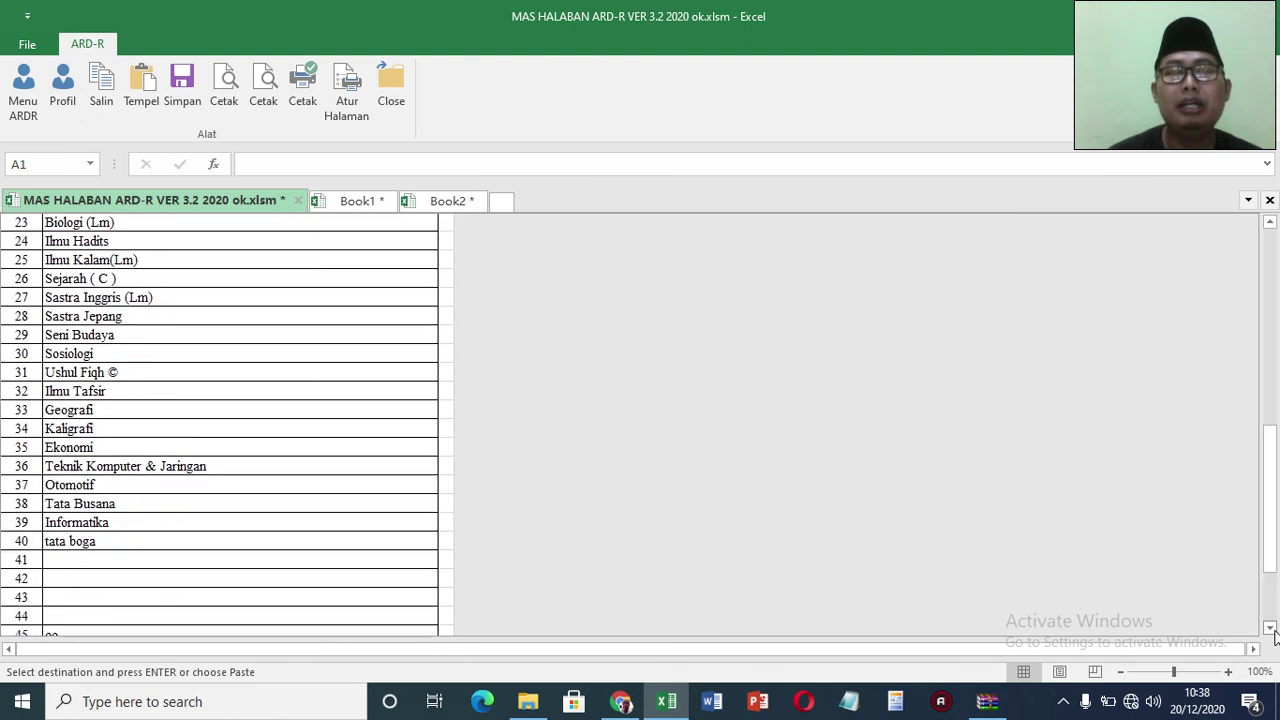
click(230, 542)
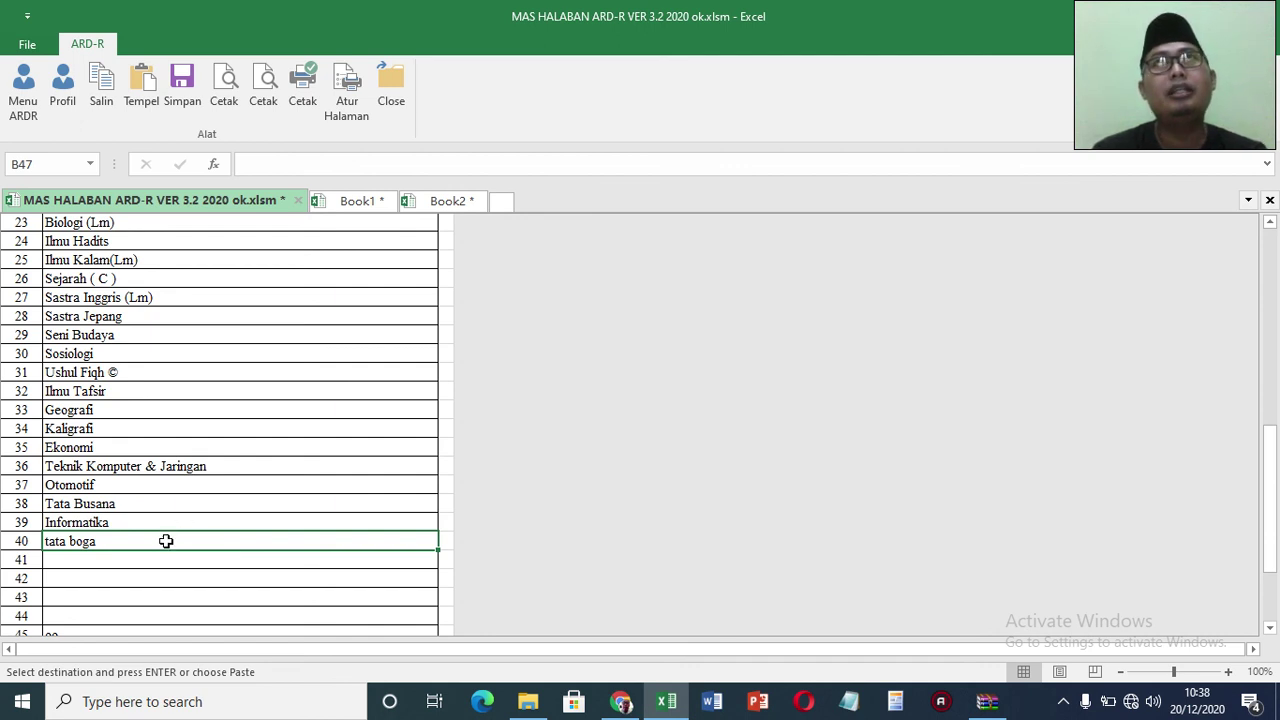
click(142, 563)
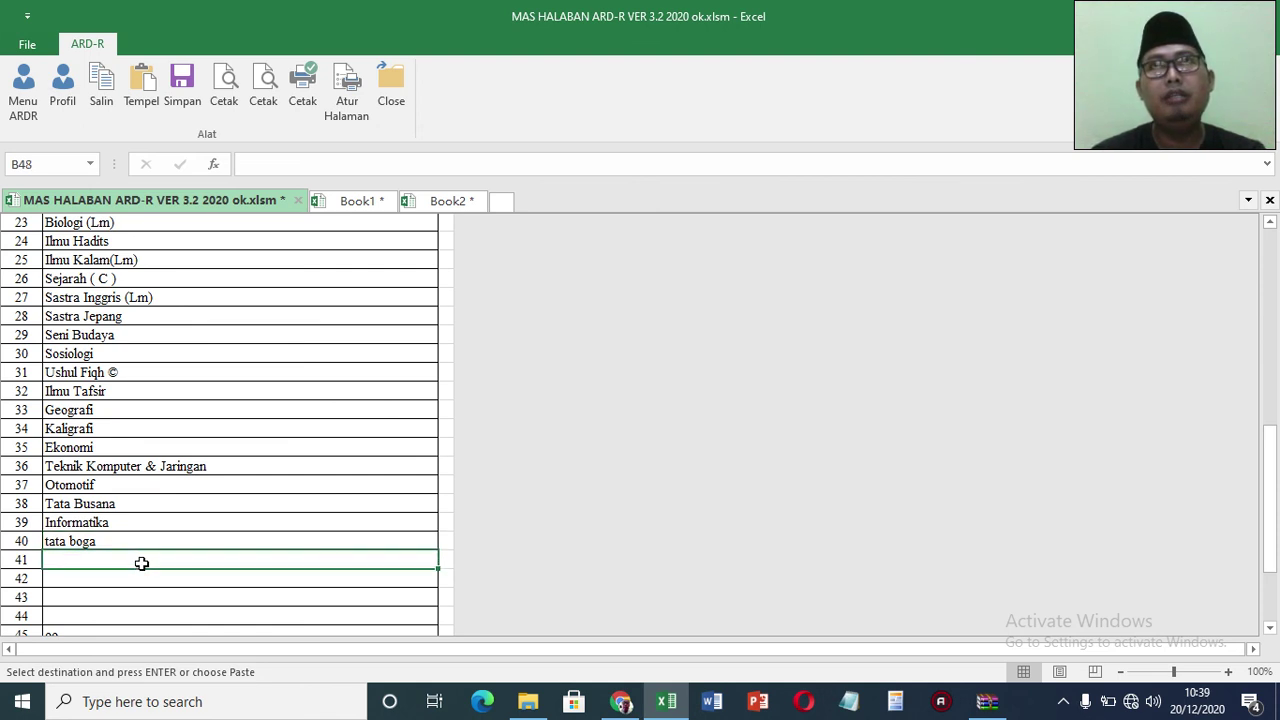
Step: Enter Muhadtsah as subject 41, then open the DATA EKSKUL list from the main menu
key(Escape)
text(Se)
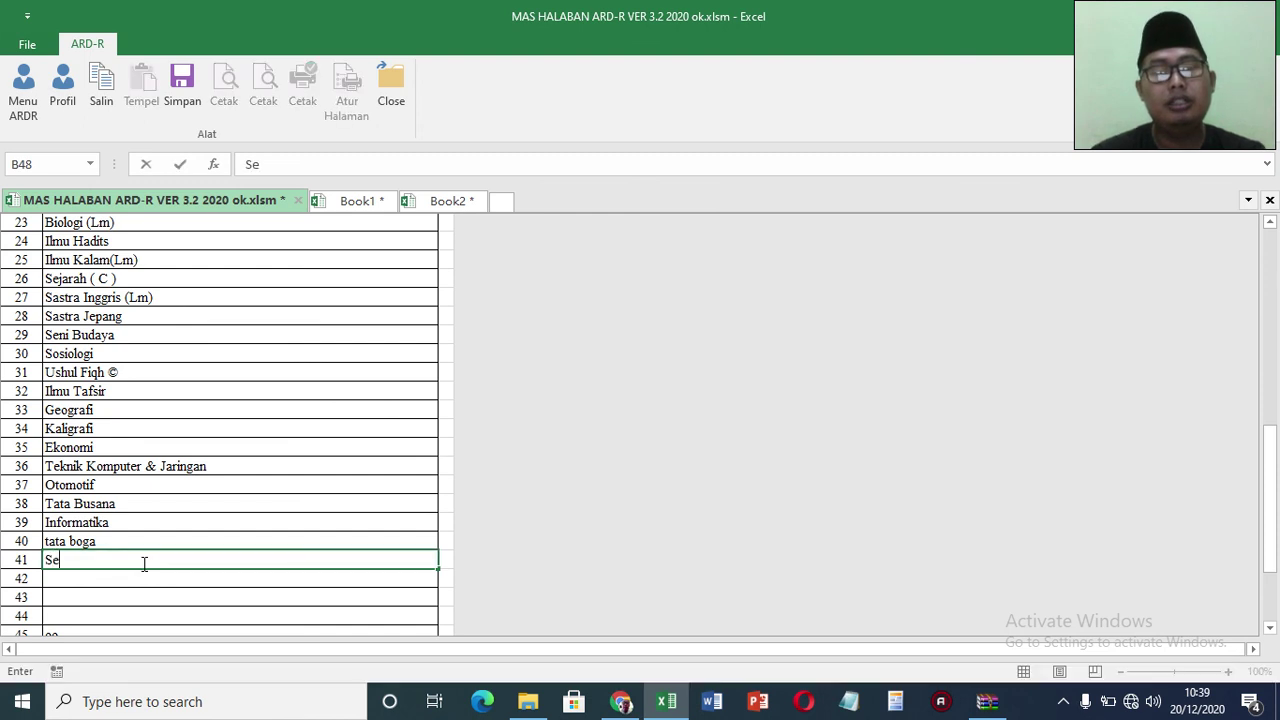
key(BackSpace)
key(BackSpace)
key(BackSpace)
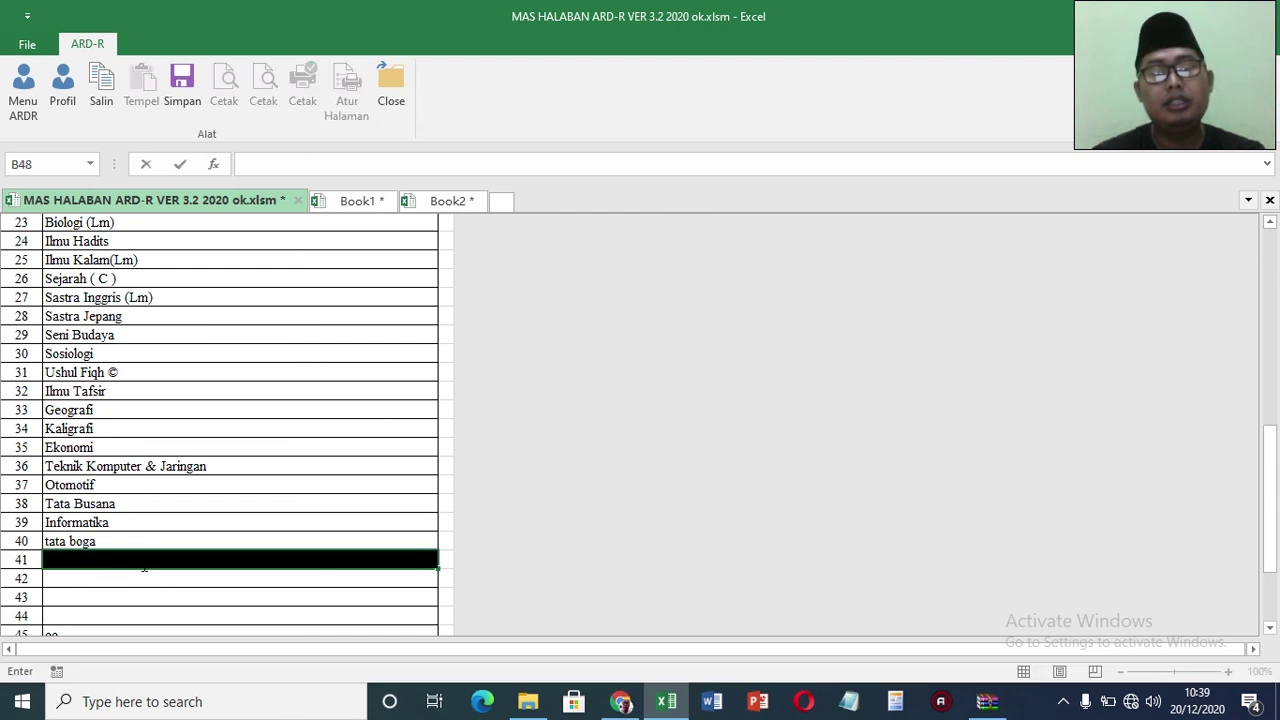
text(Mu)
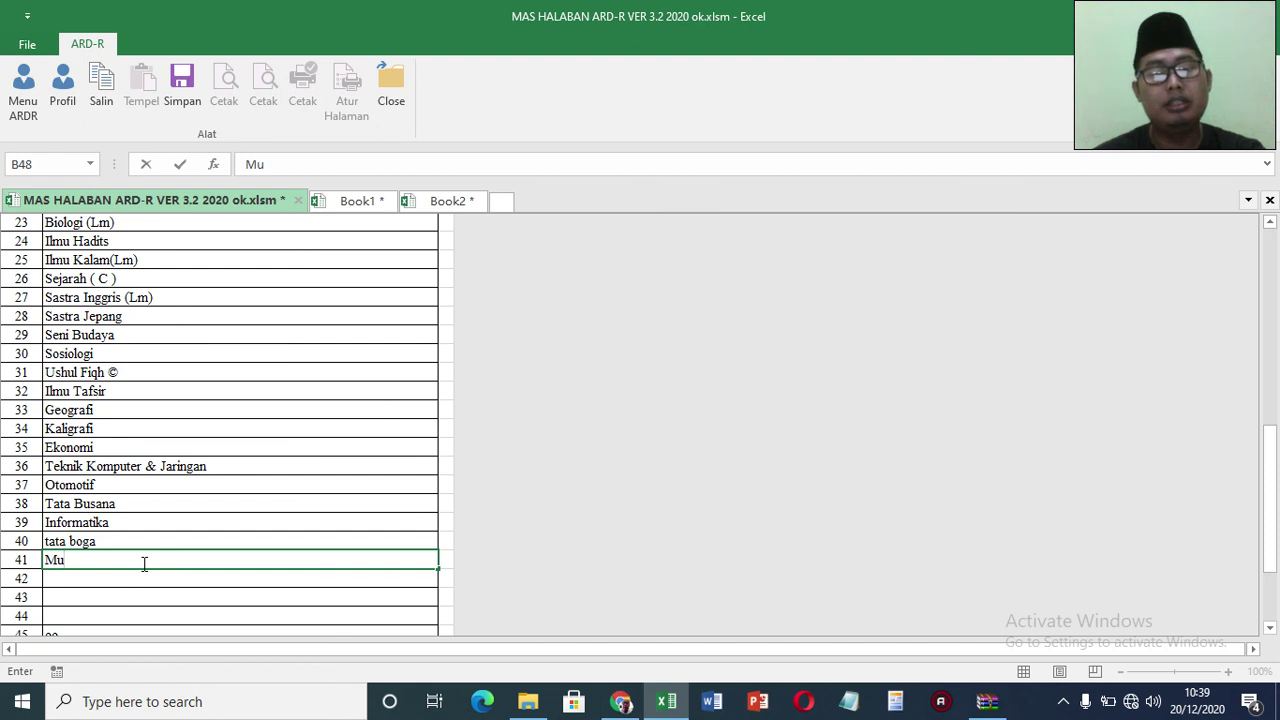
text(hadtsah)
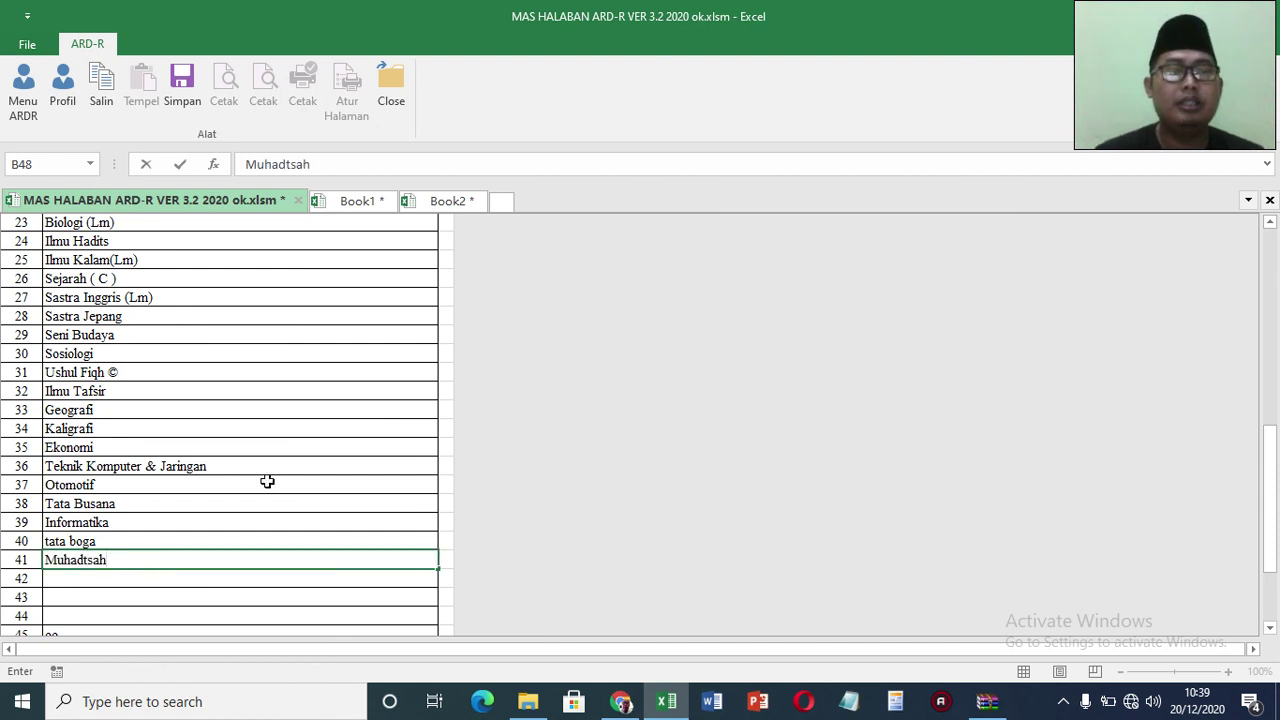
click(267, 482)
click(113, 563)
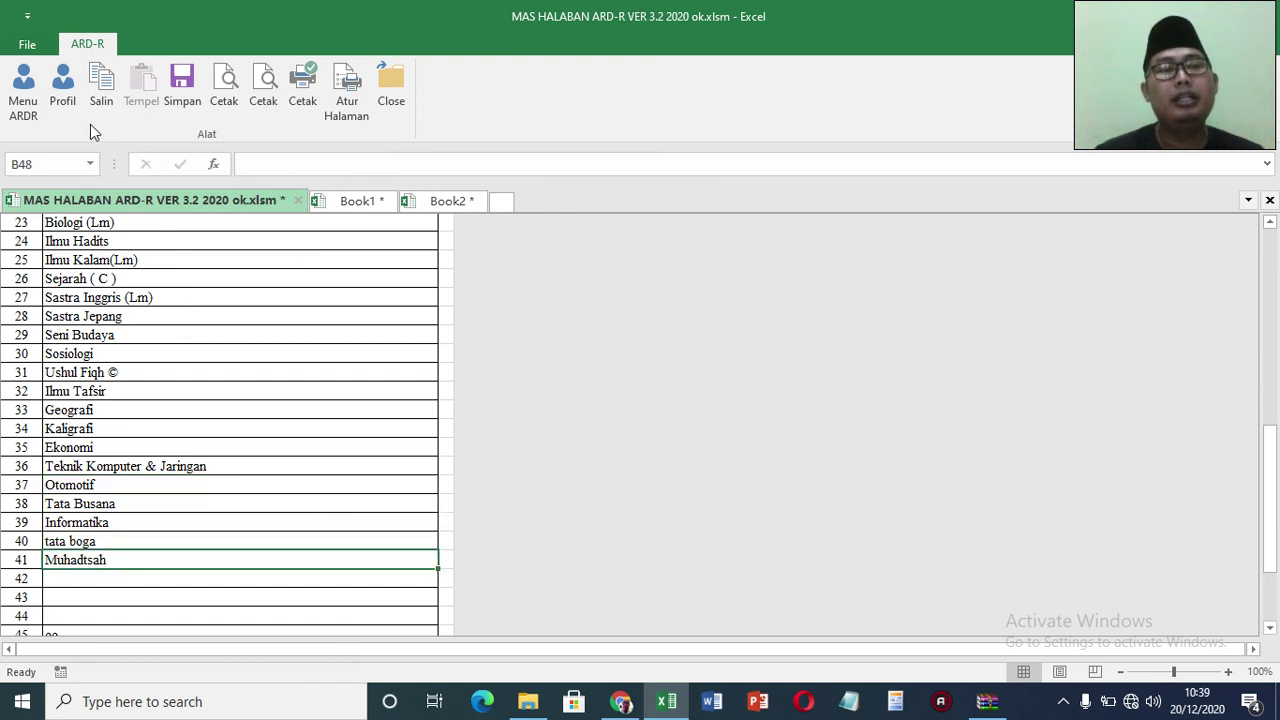
click(29, 111)
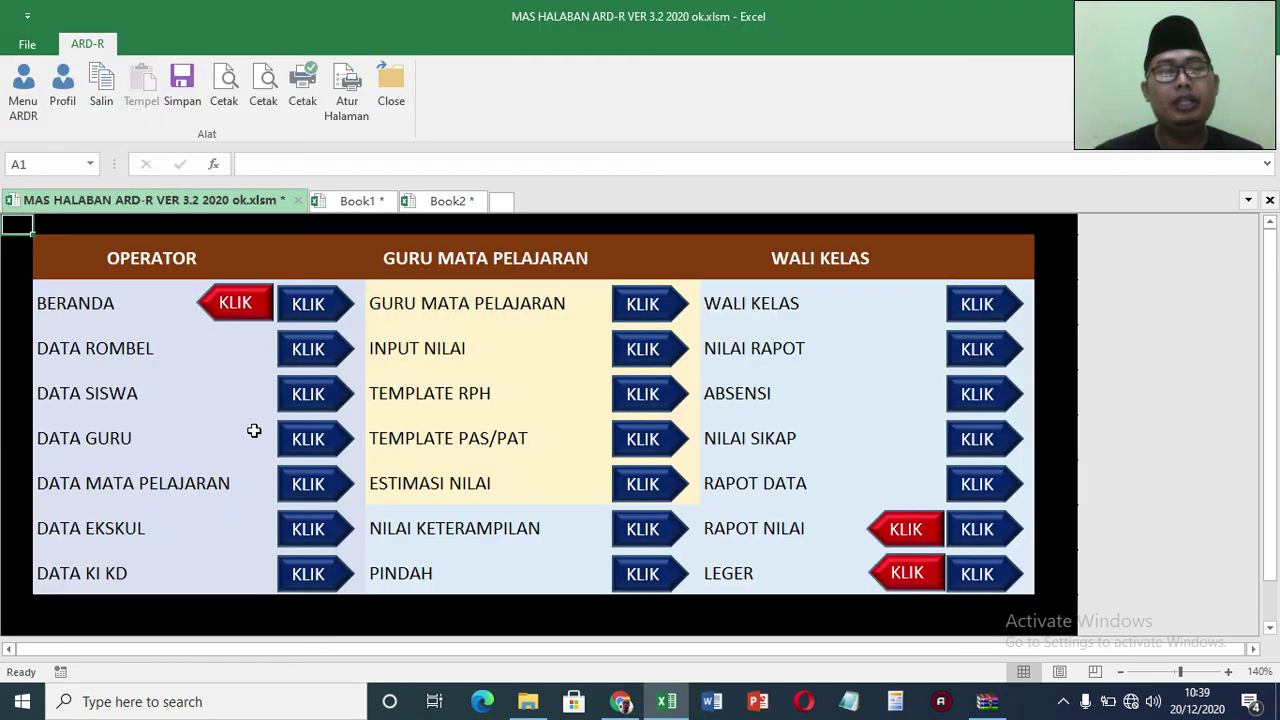
click(310, 530)
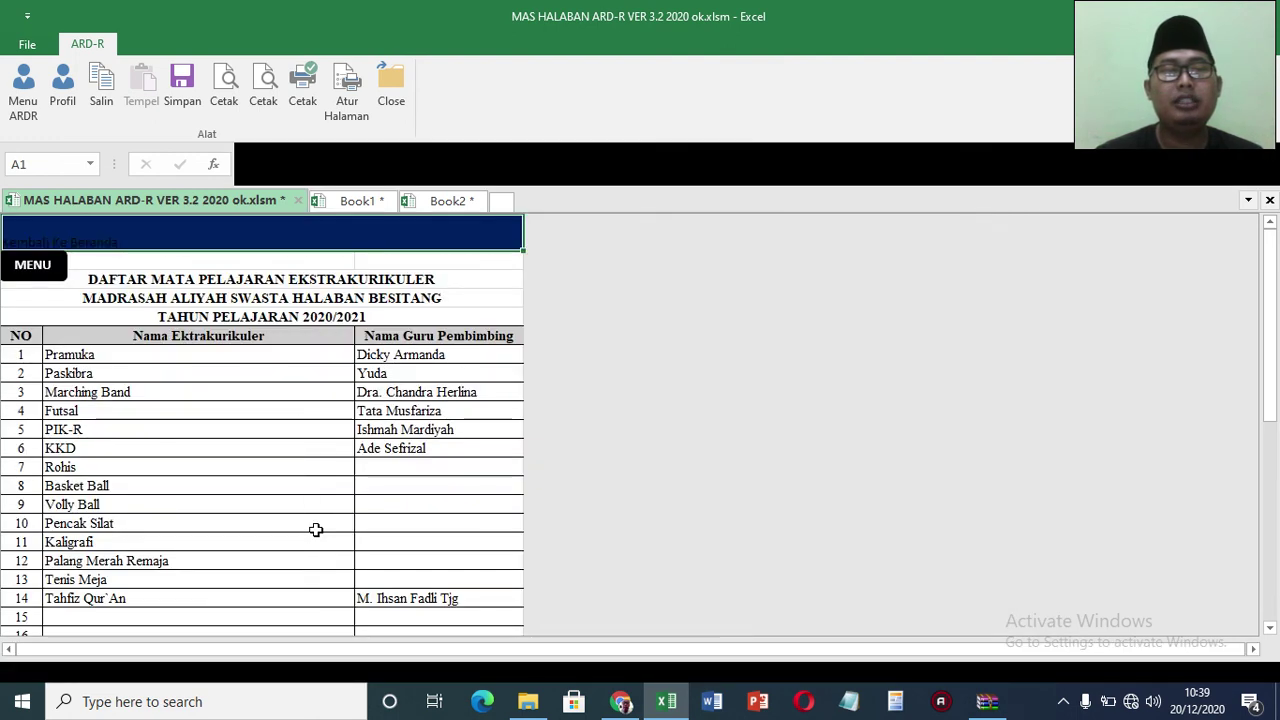
Step: Add Pencak Silat as extracurricular 15 with no supervising teacher, then return to the menu
click(362, 354)
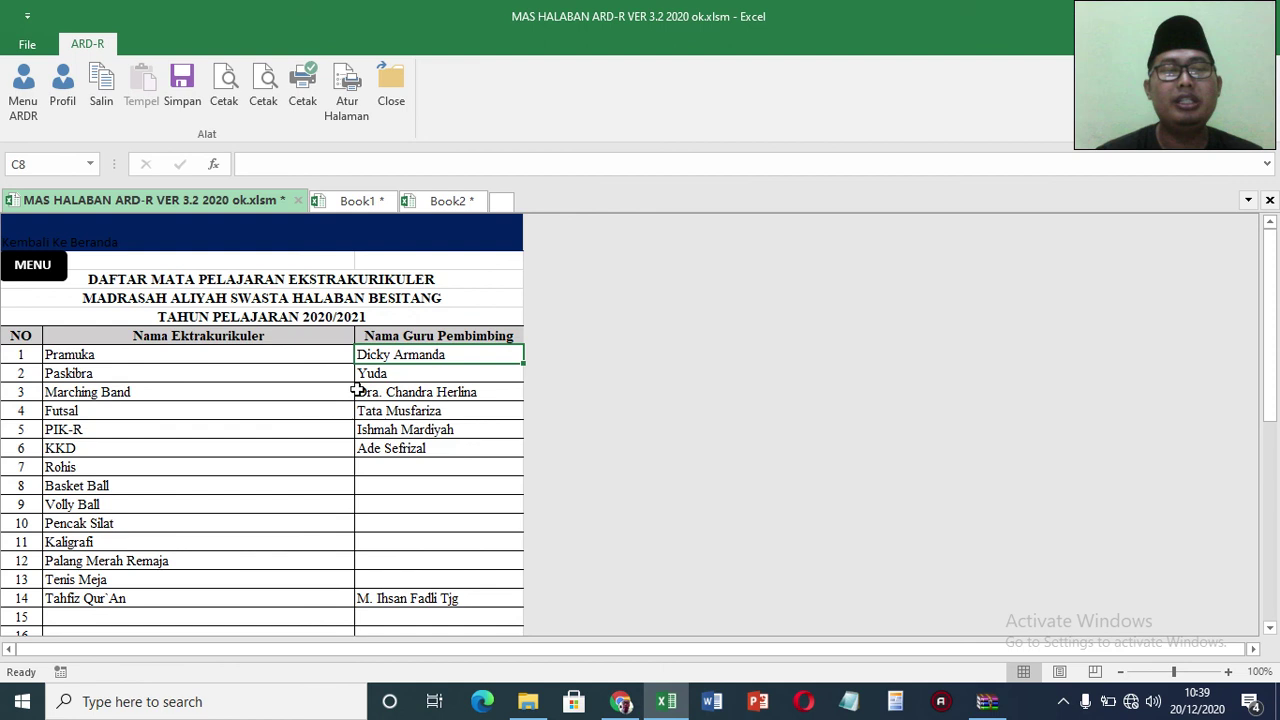
click(148, 618)
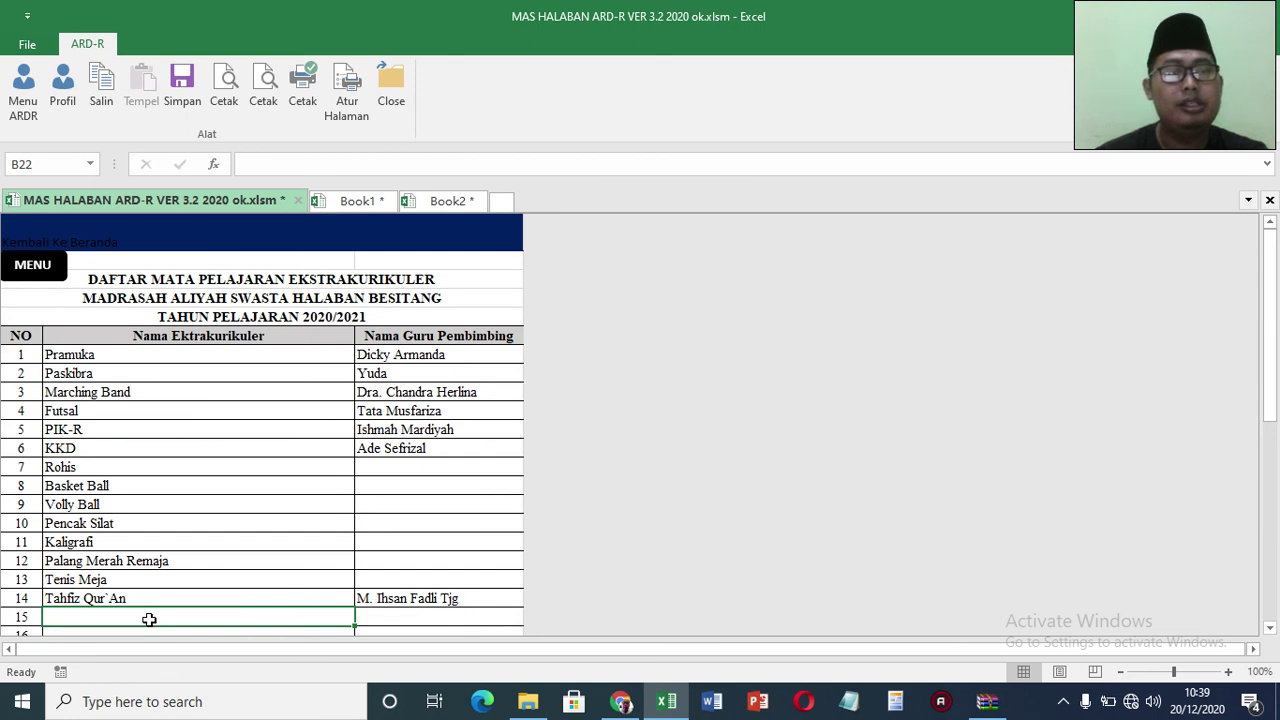
text(P)
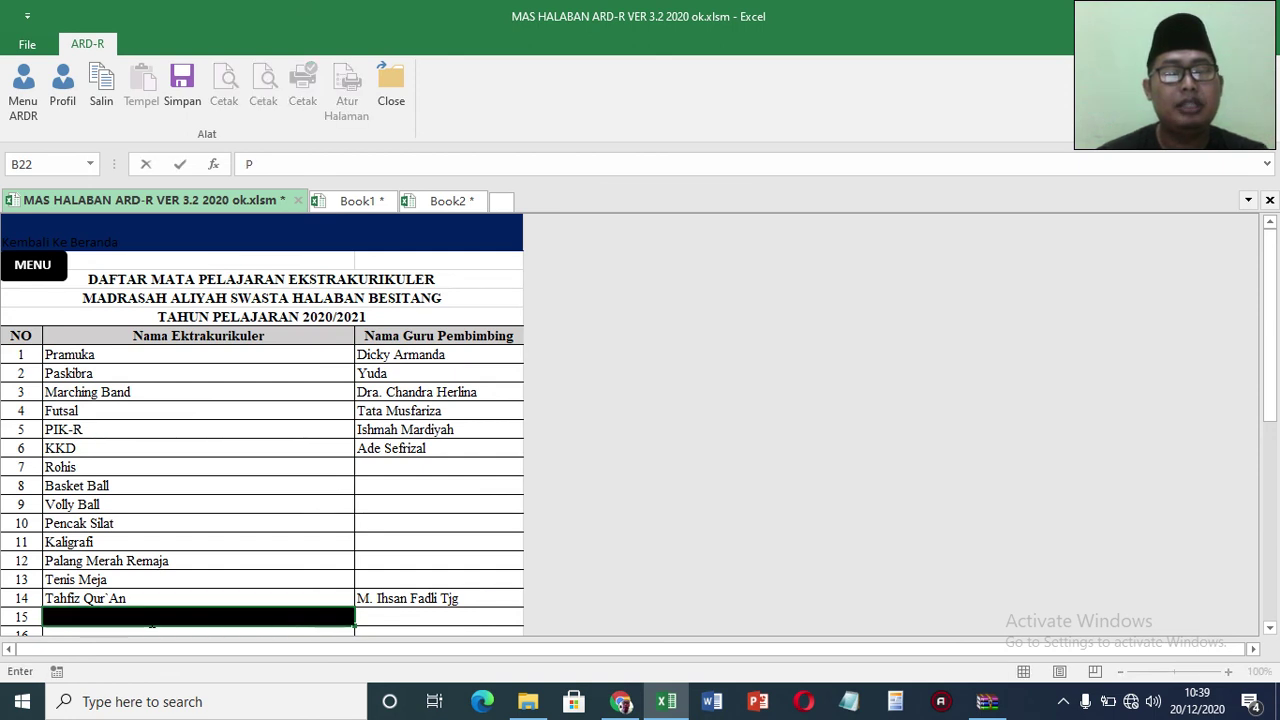
text(encak Silat)
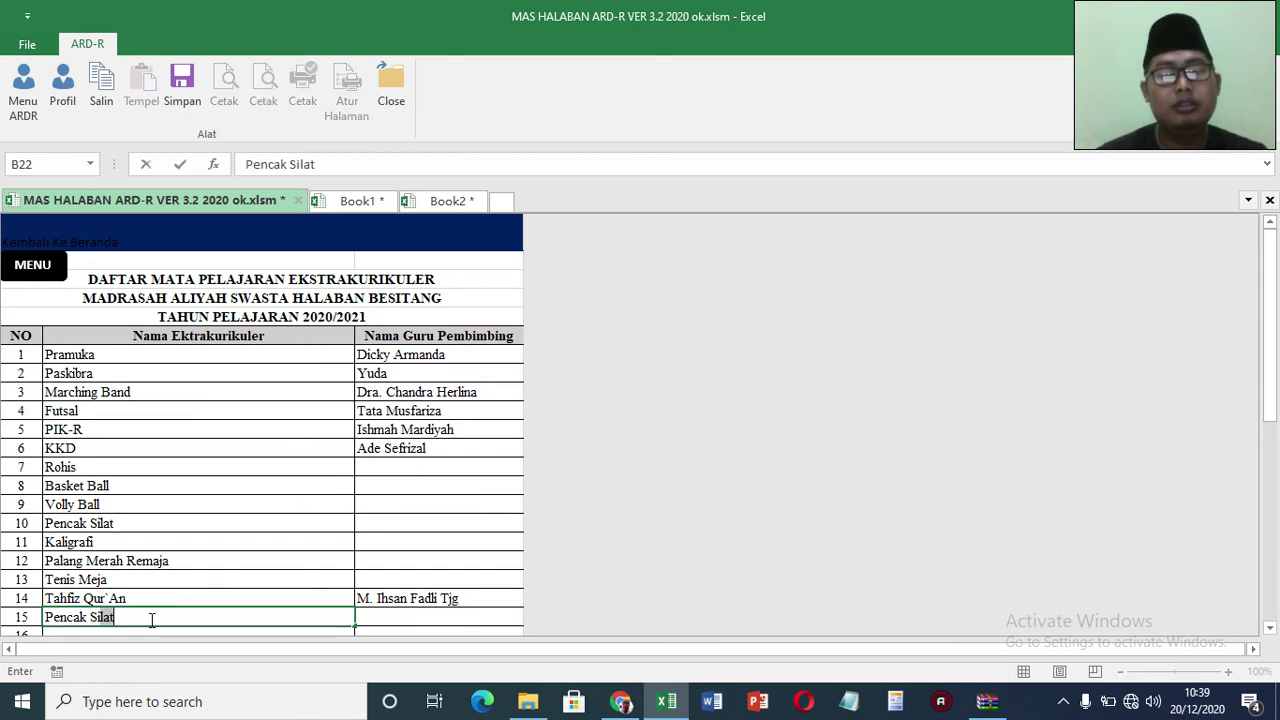
click(258, 500)
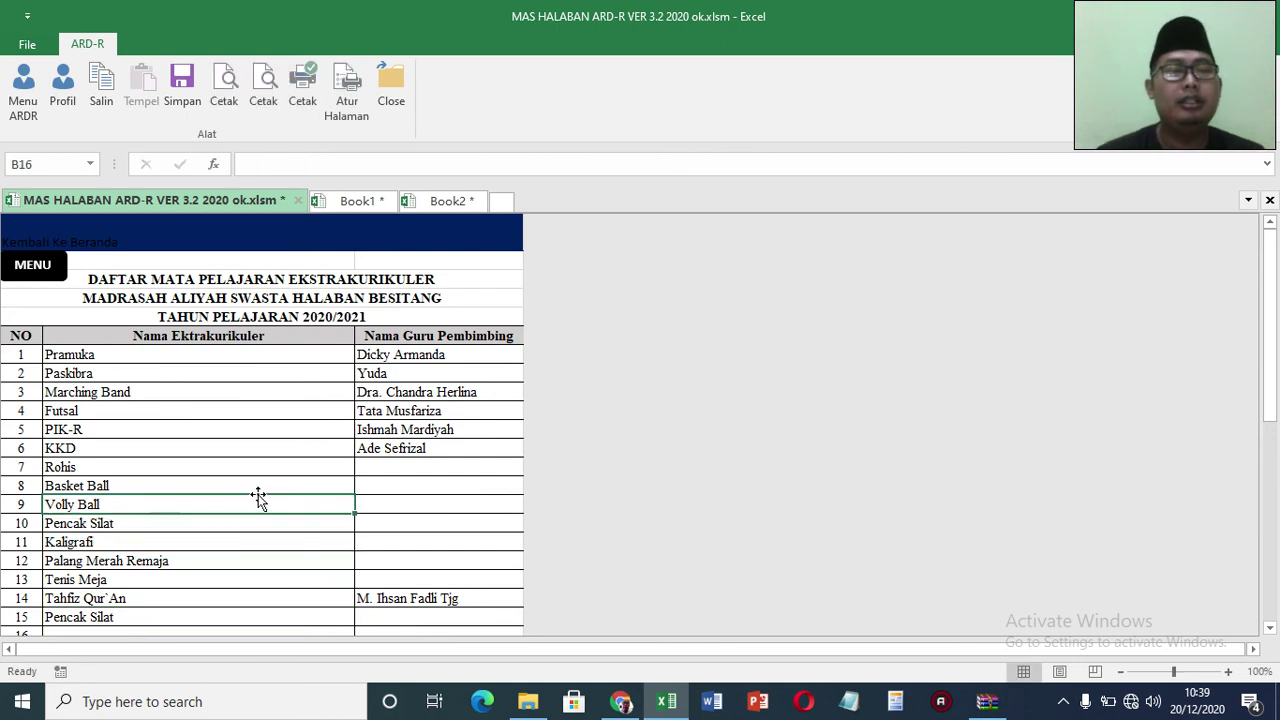
click(380, 617)
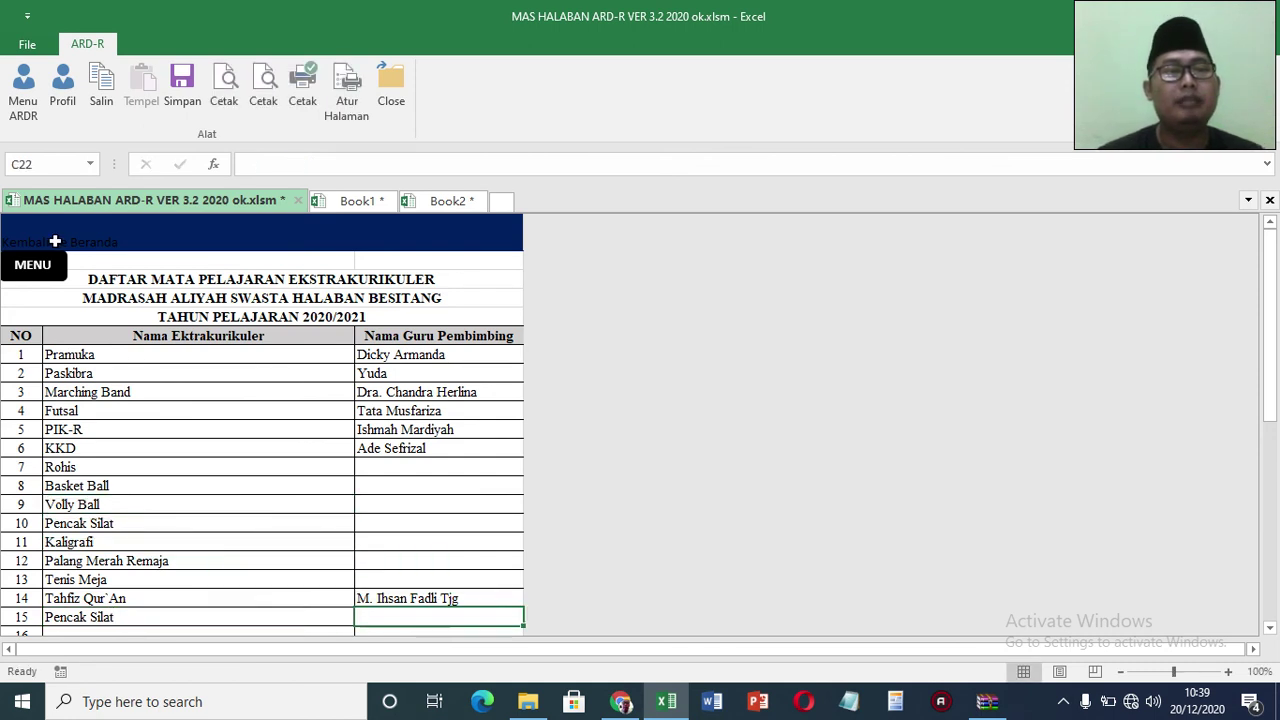
click(30, 264)
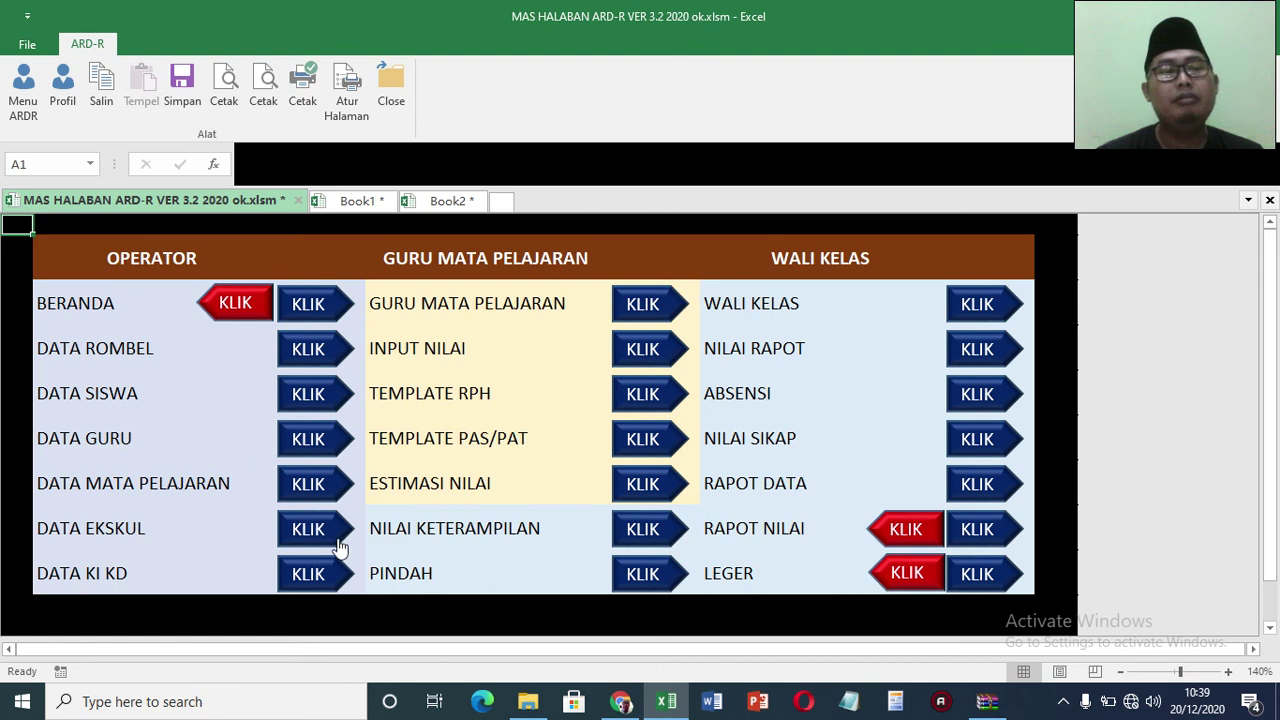
Step: In the KI KD sheet, enter 'Memahami' as Al Quran Hadist Kelas X knowledge KD row 6
click(318, 577)
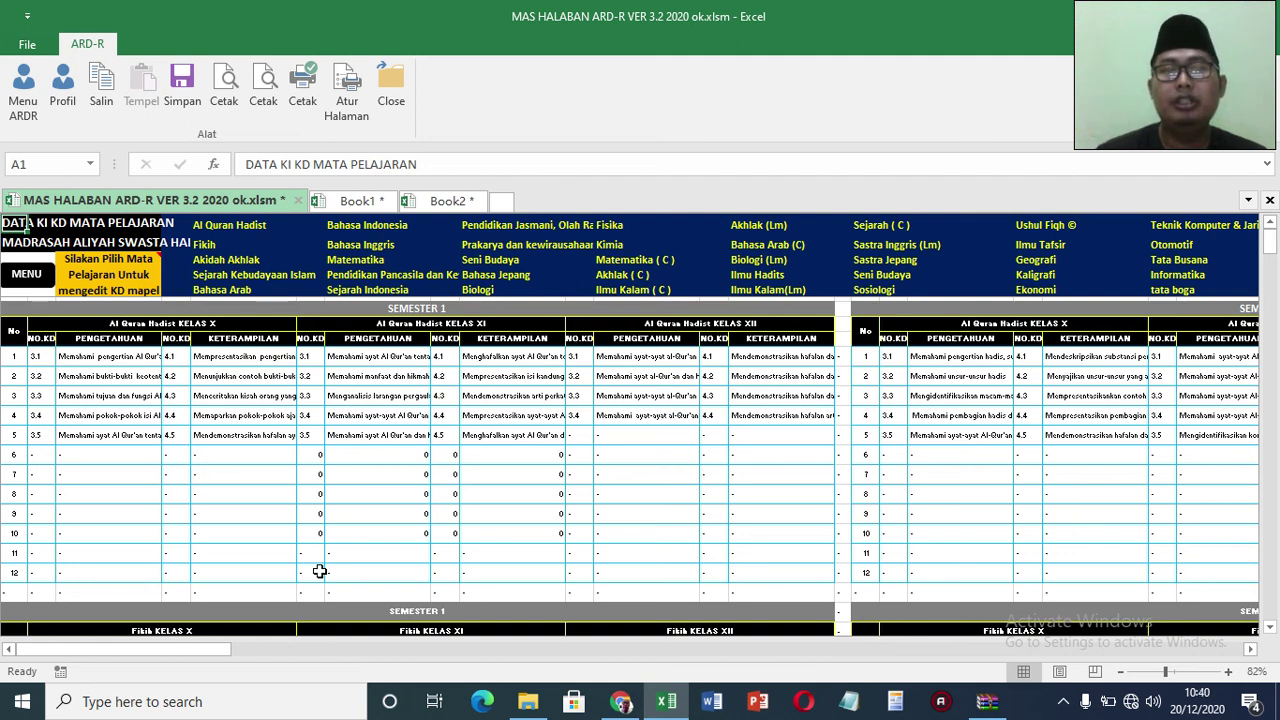
click(248, 230)
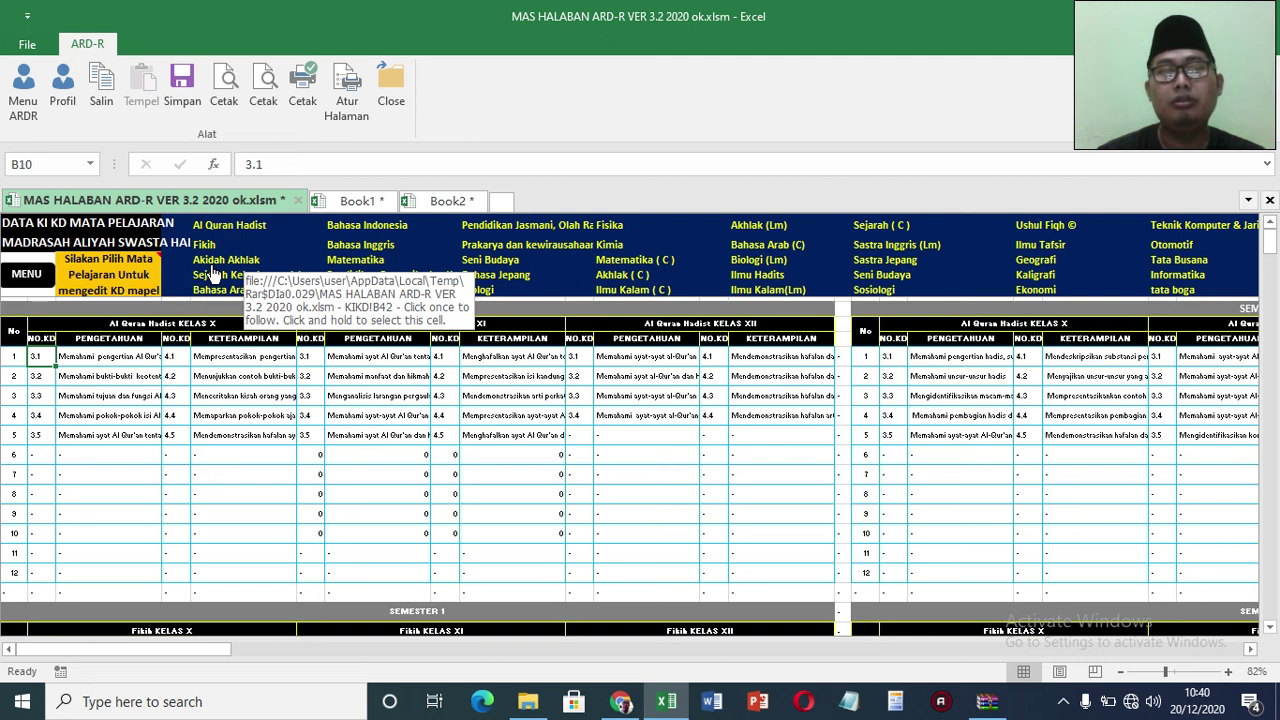
click(85, 360)
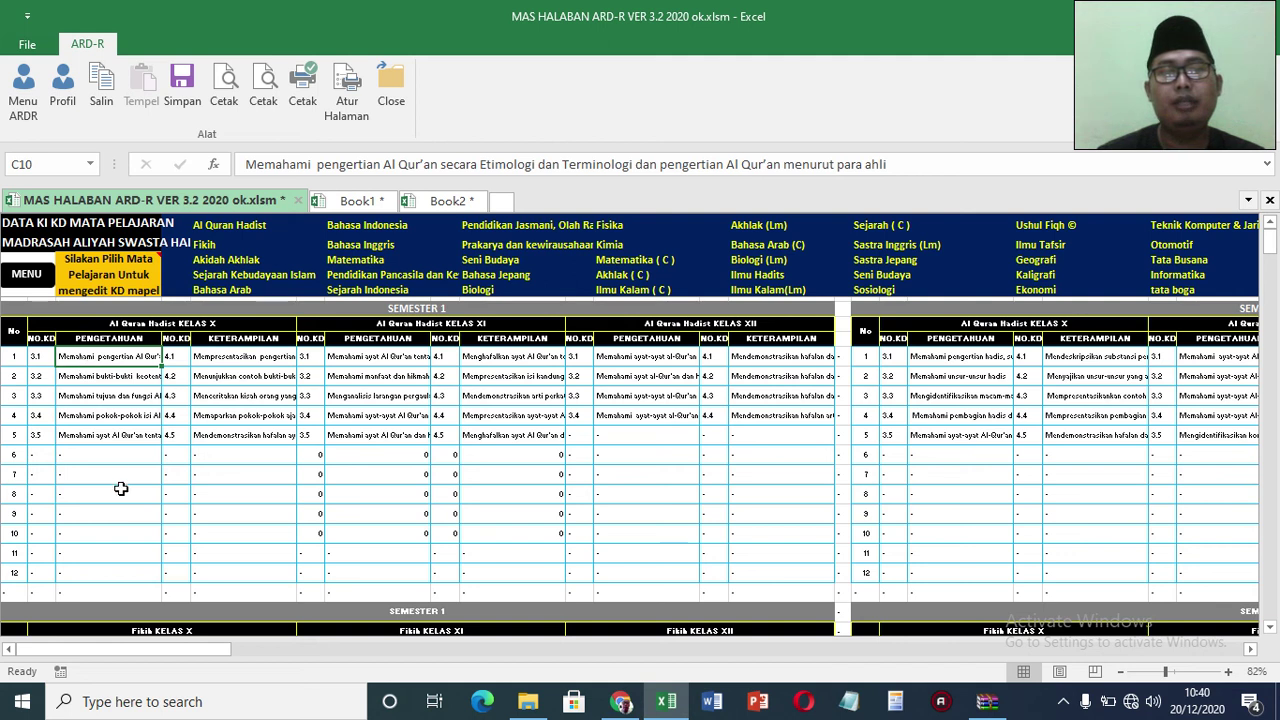
double_click(106, 457)
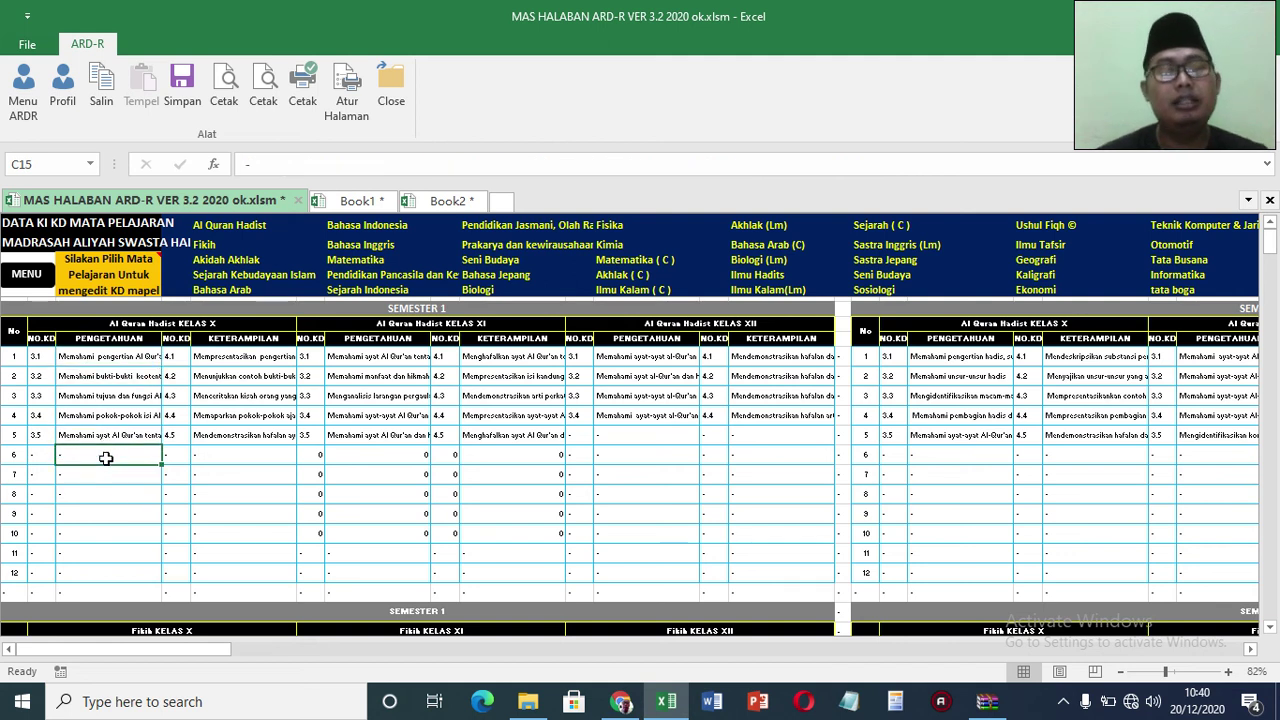
text(Men)
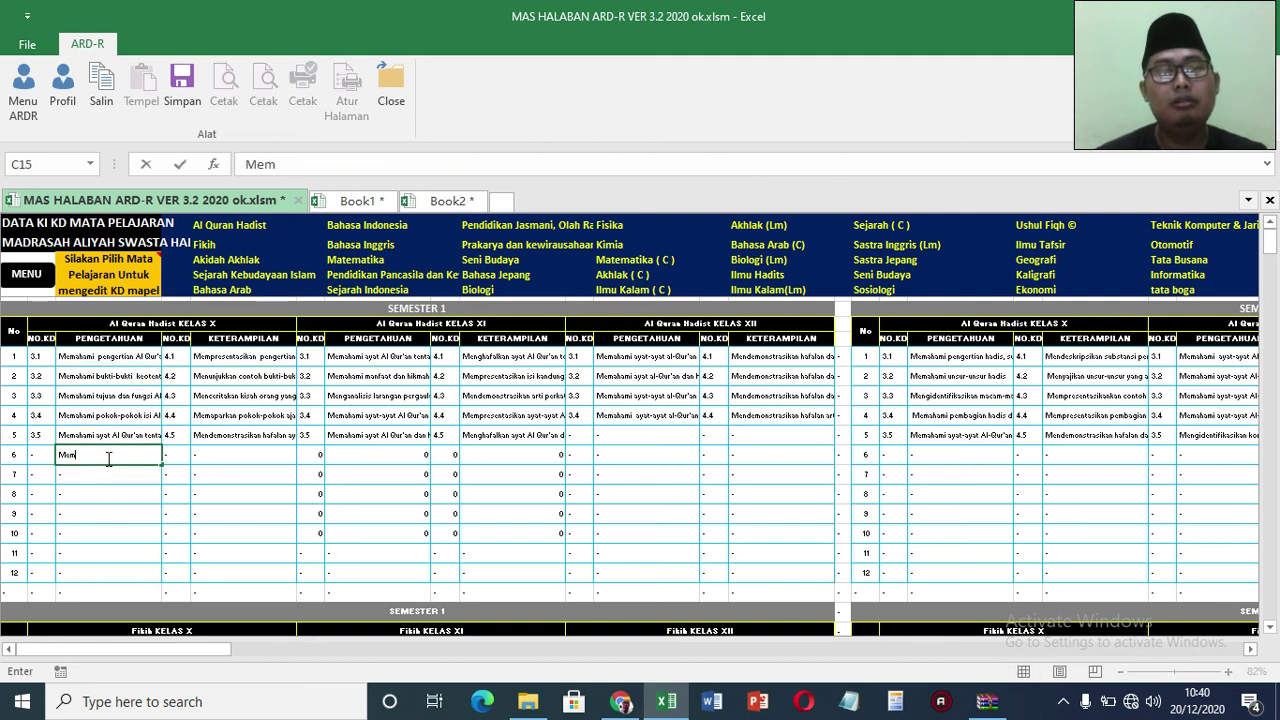
text(ahami)
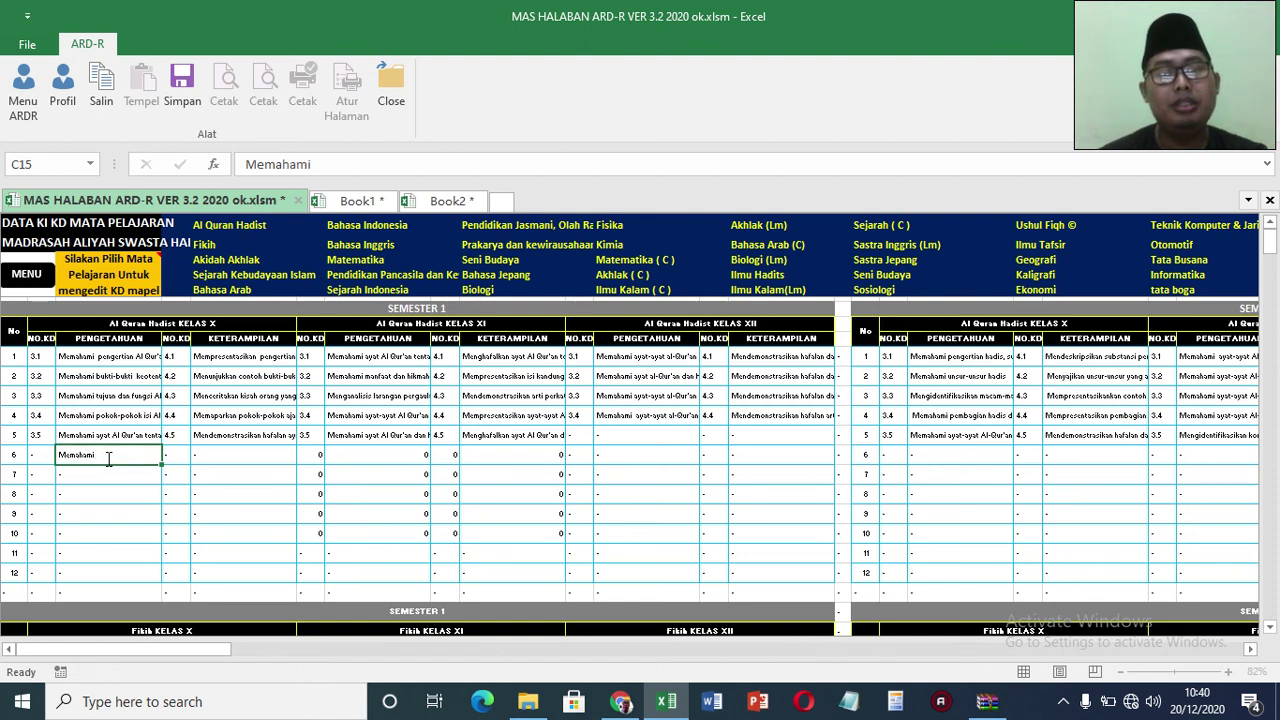
key(Return)
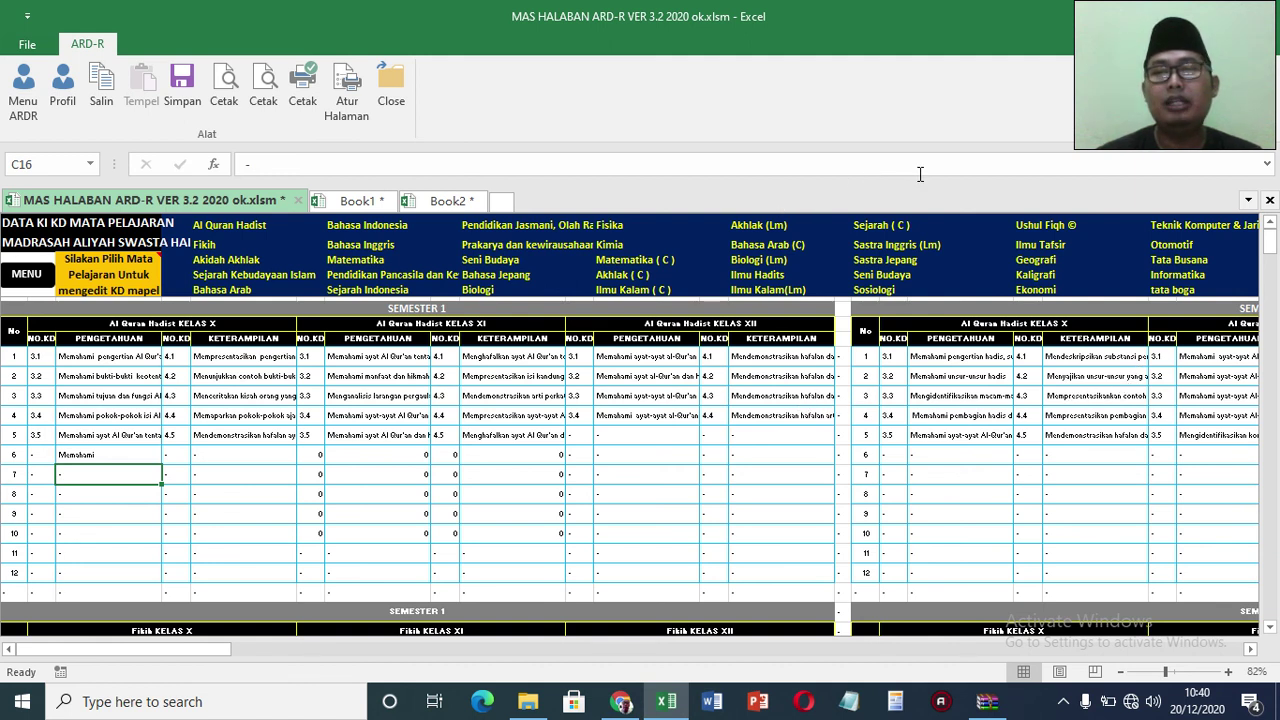
Step: Move through the KD tables past Tata Boga to the Muhadtsah section
click(1184, 292)
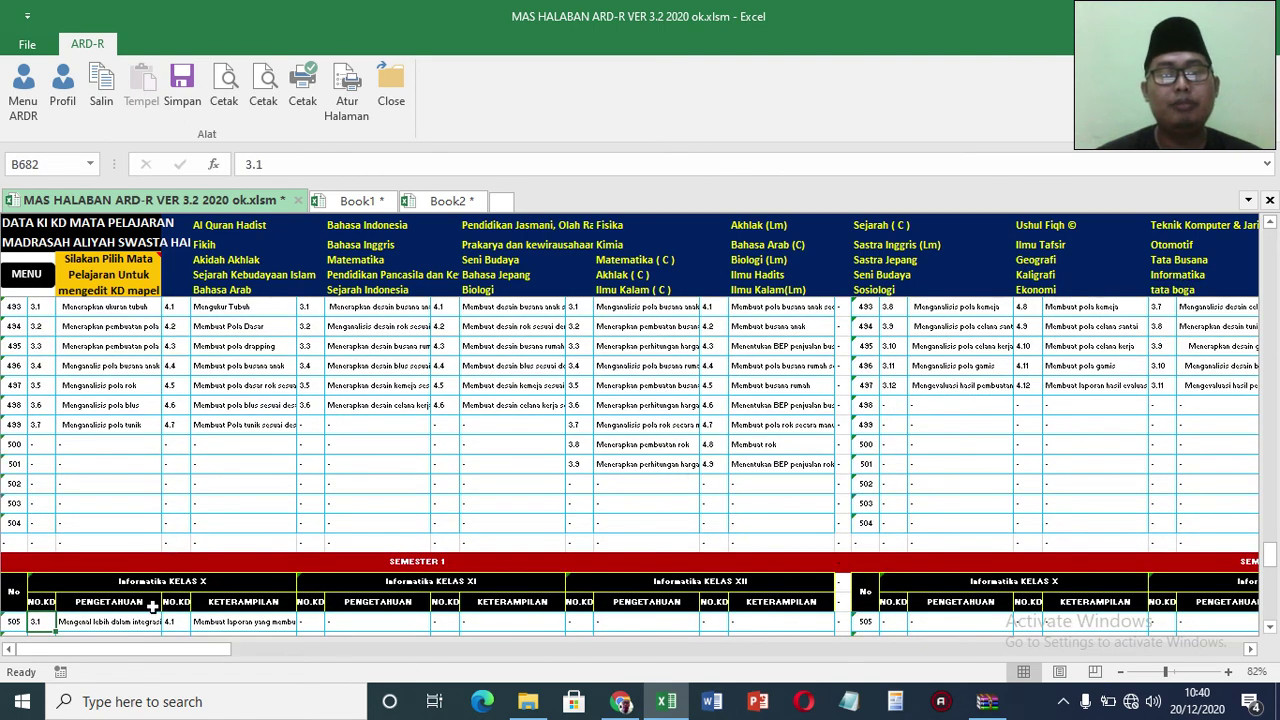
click(1270, 628)
click(1272, 630)
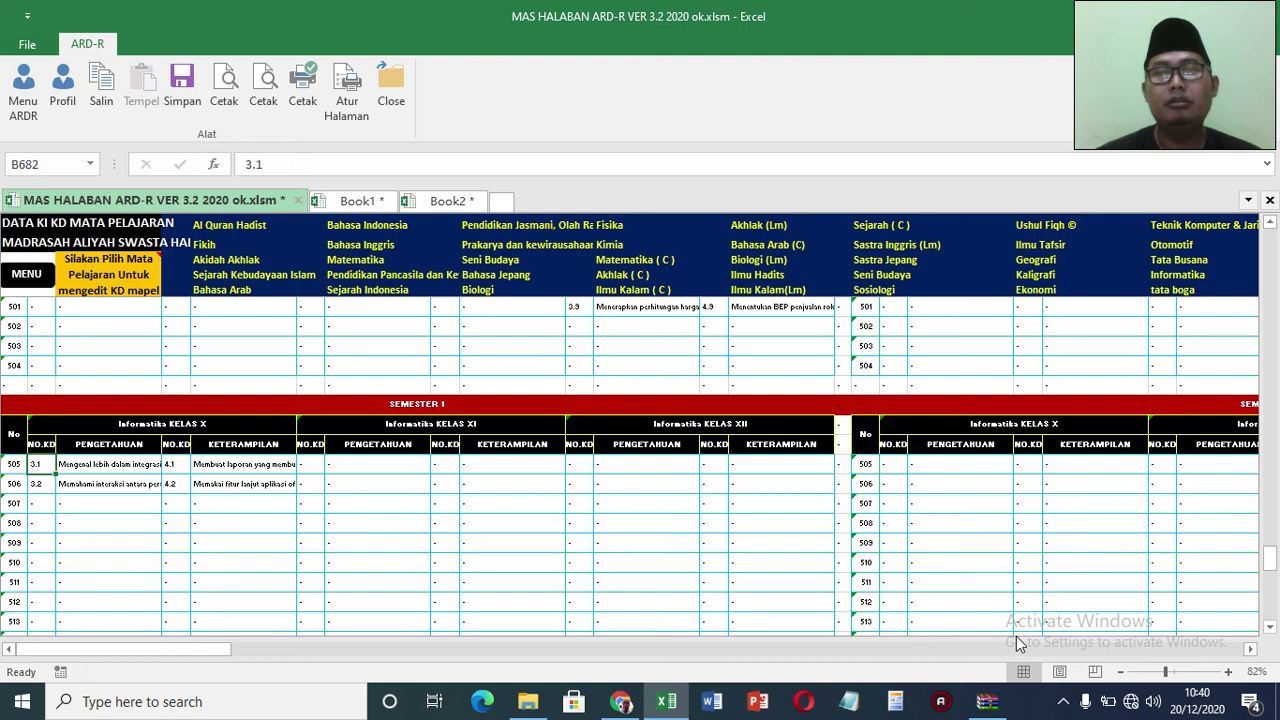
drag(195, 651, 279, 651)
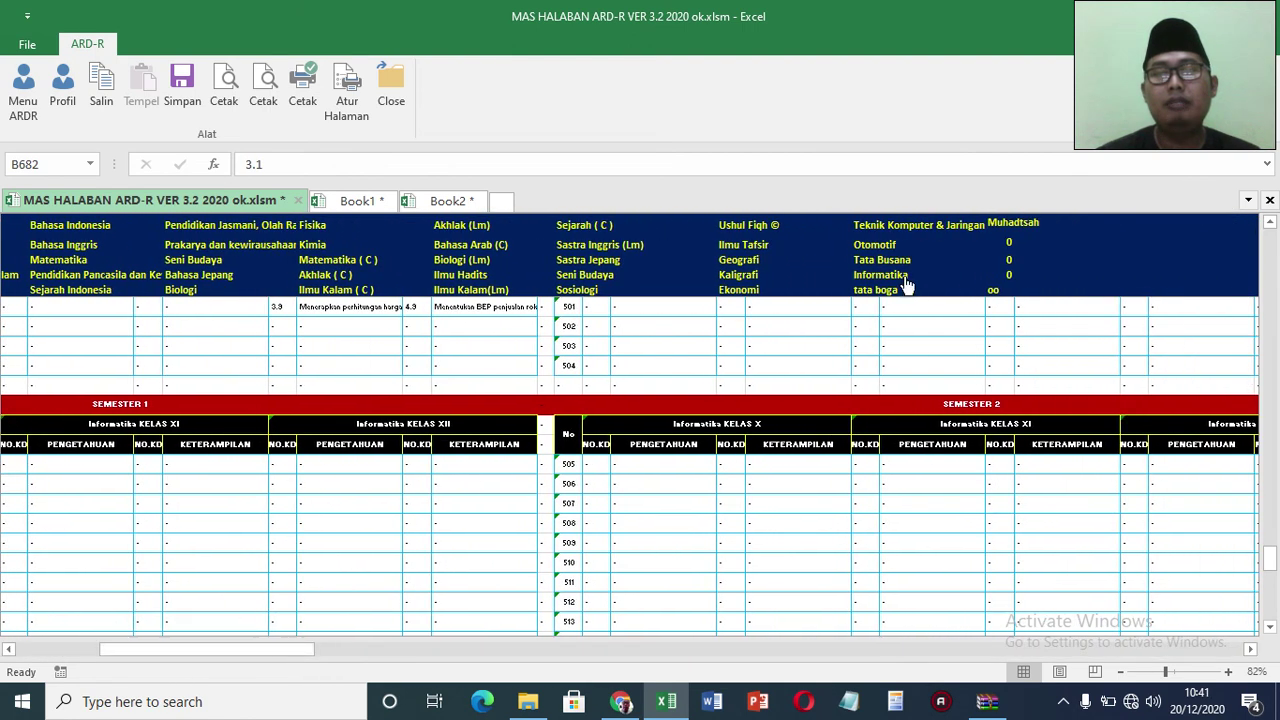
click(1005, 230)
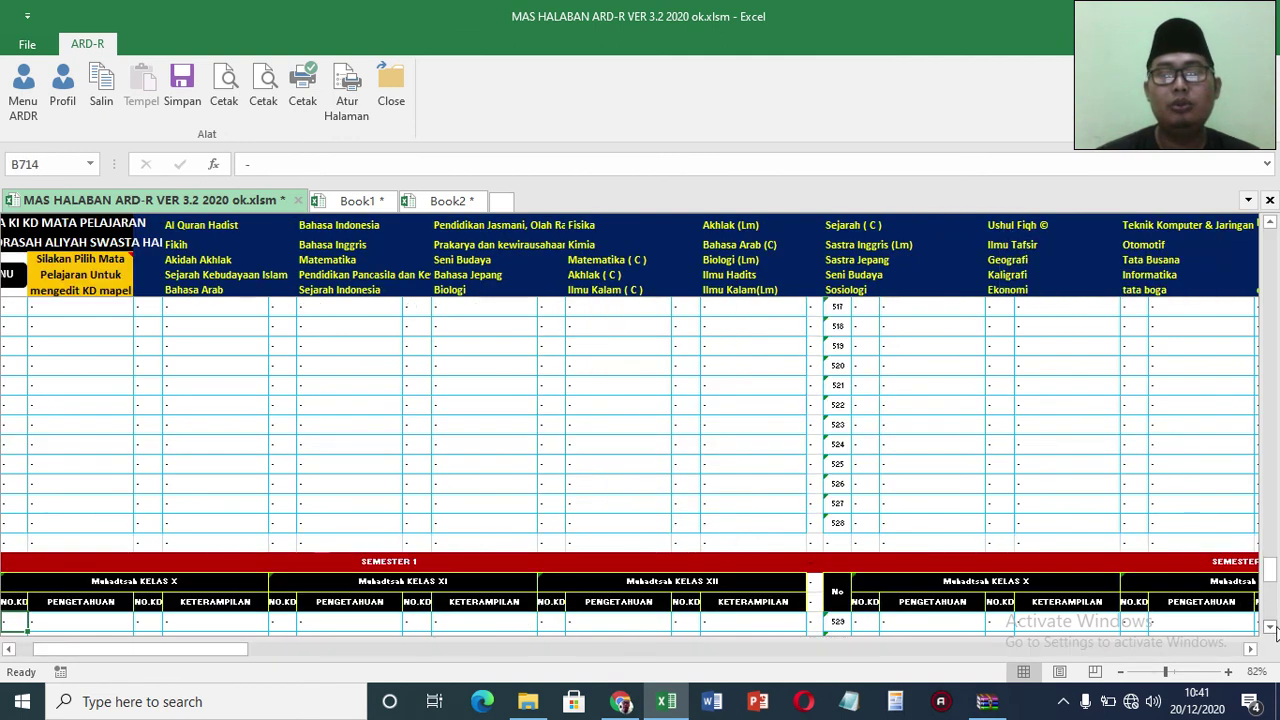
scroll(1272, 627, down, 2)
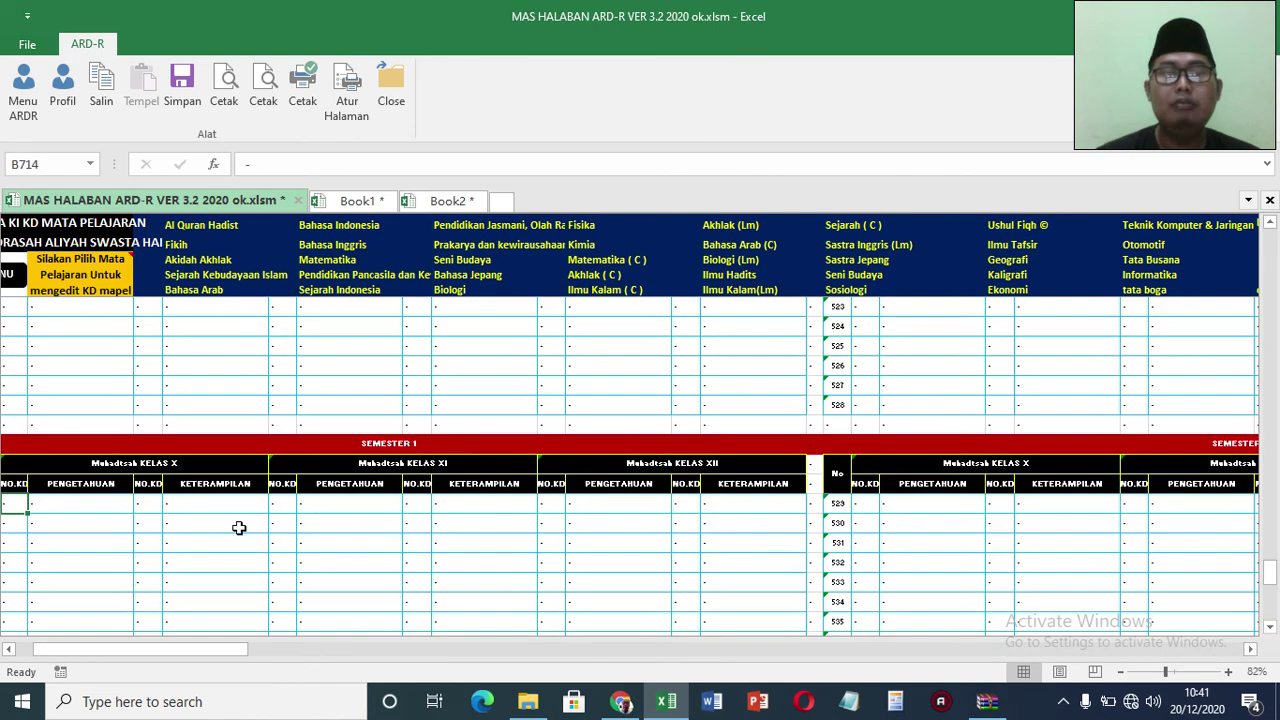
Step: Enter KD 3.1 'Memahami' for Muhadtsah Kelas X, then save the workbook from the main menu
text(3.1)
click(102, 510)
text(Memahami)
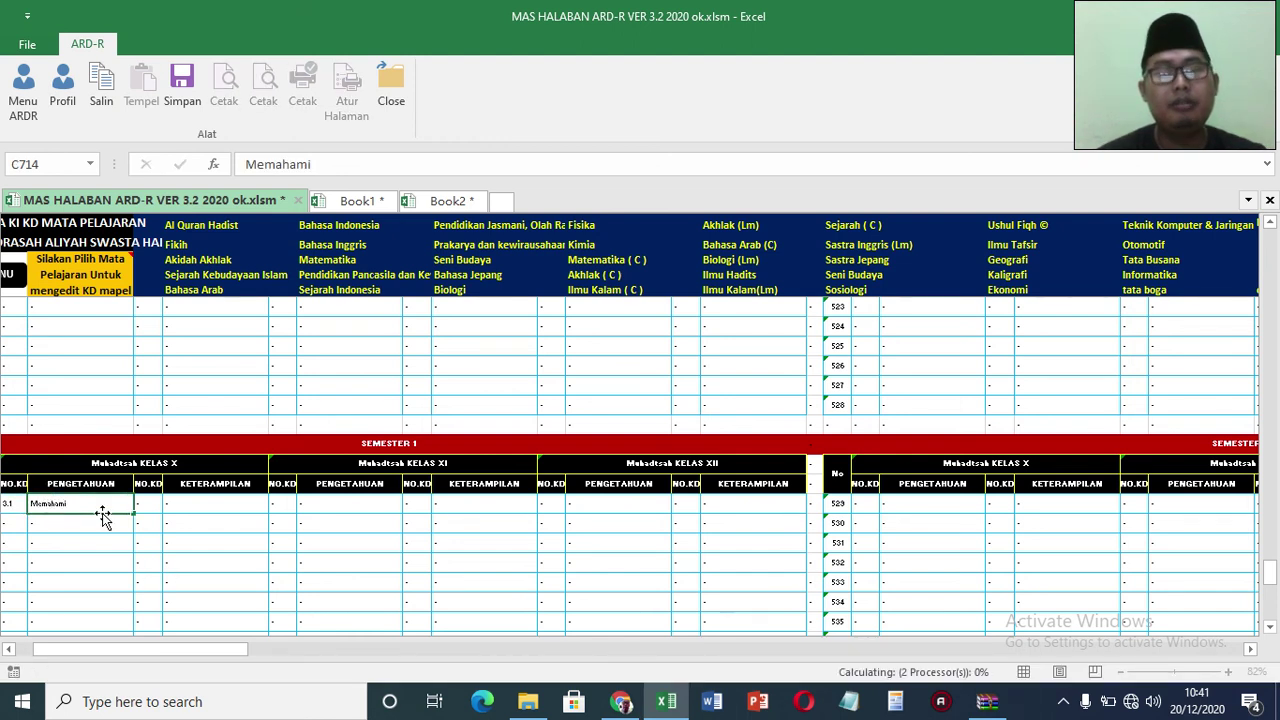
key(Return)
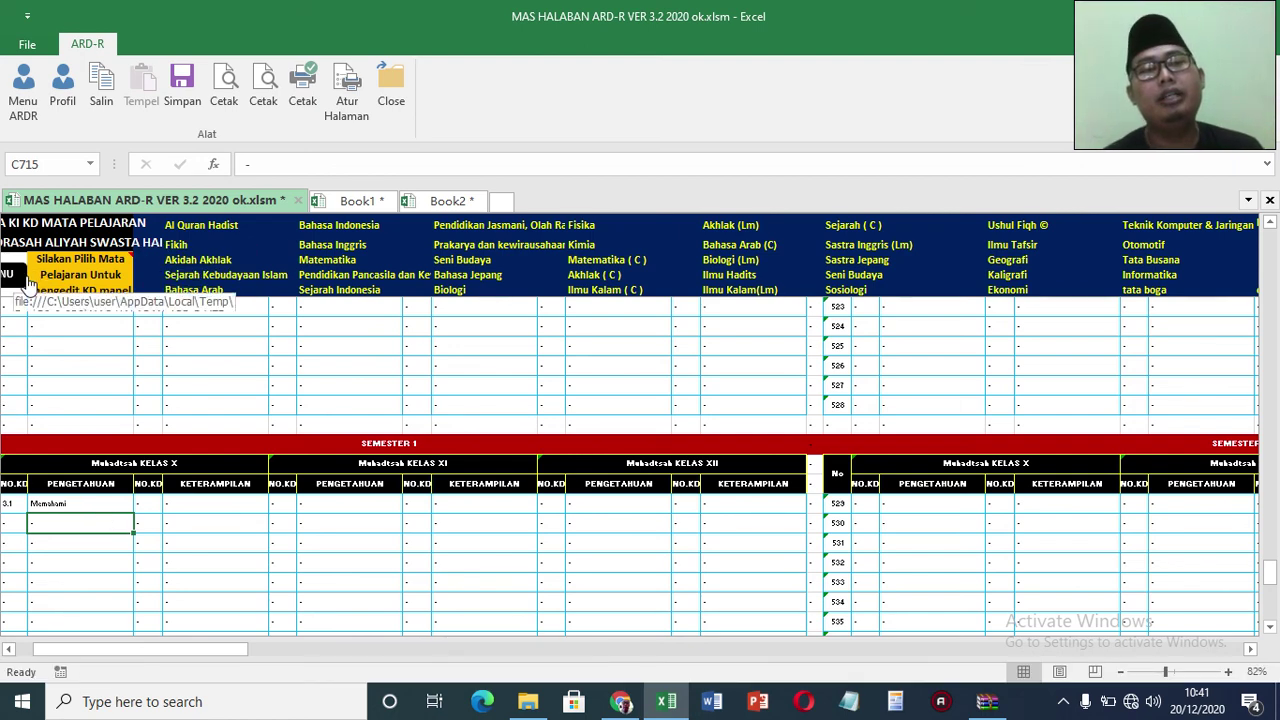
click(31, 90)
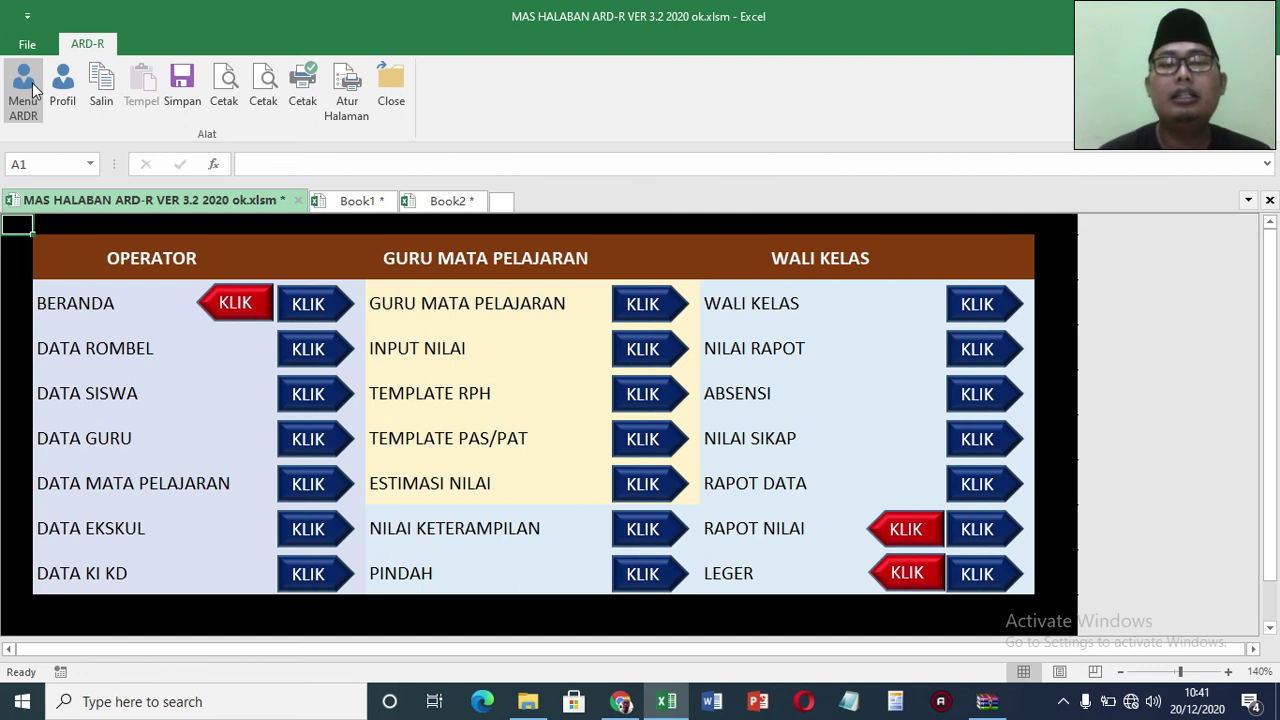
click(184, 83)
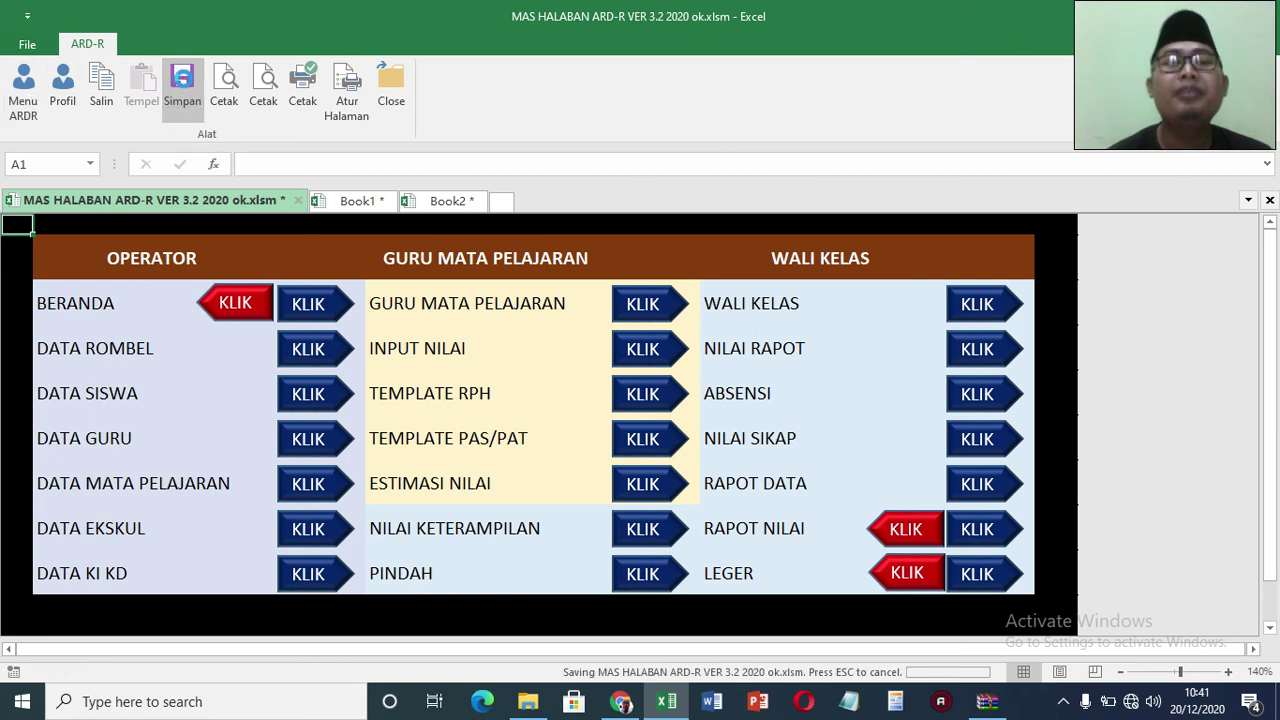
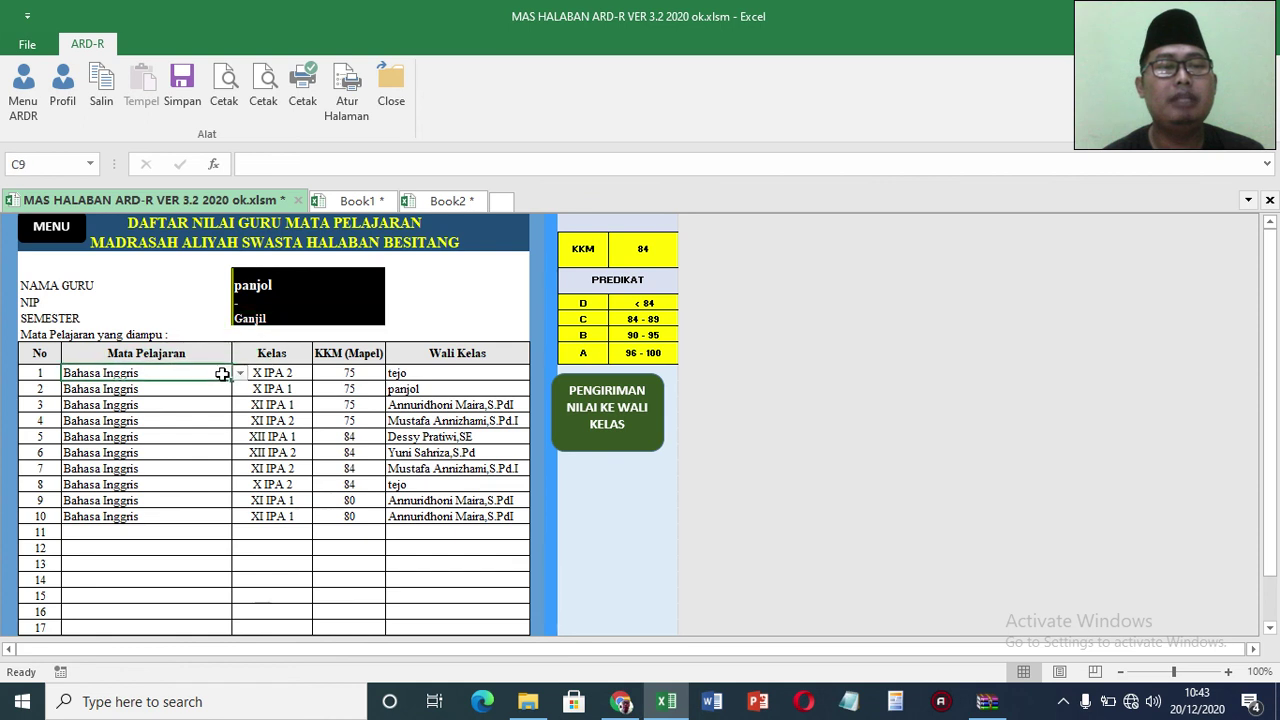
Step: Add Akidah Akhlak as the subject in row 11 of the subject list
click(308, 375)
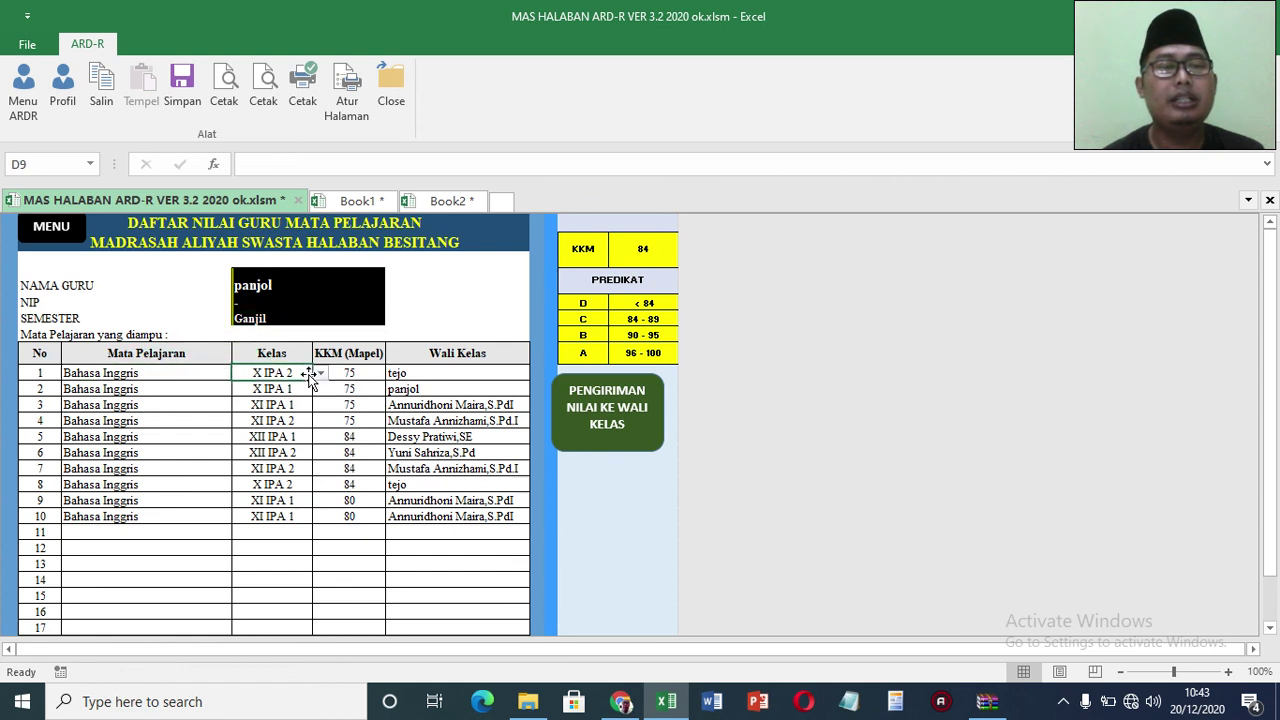
click(114, 532)
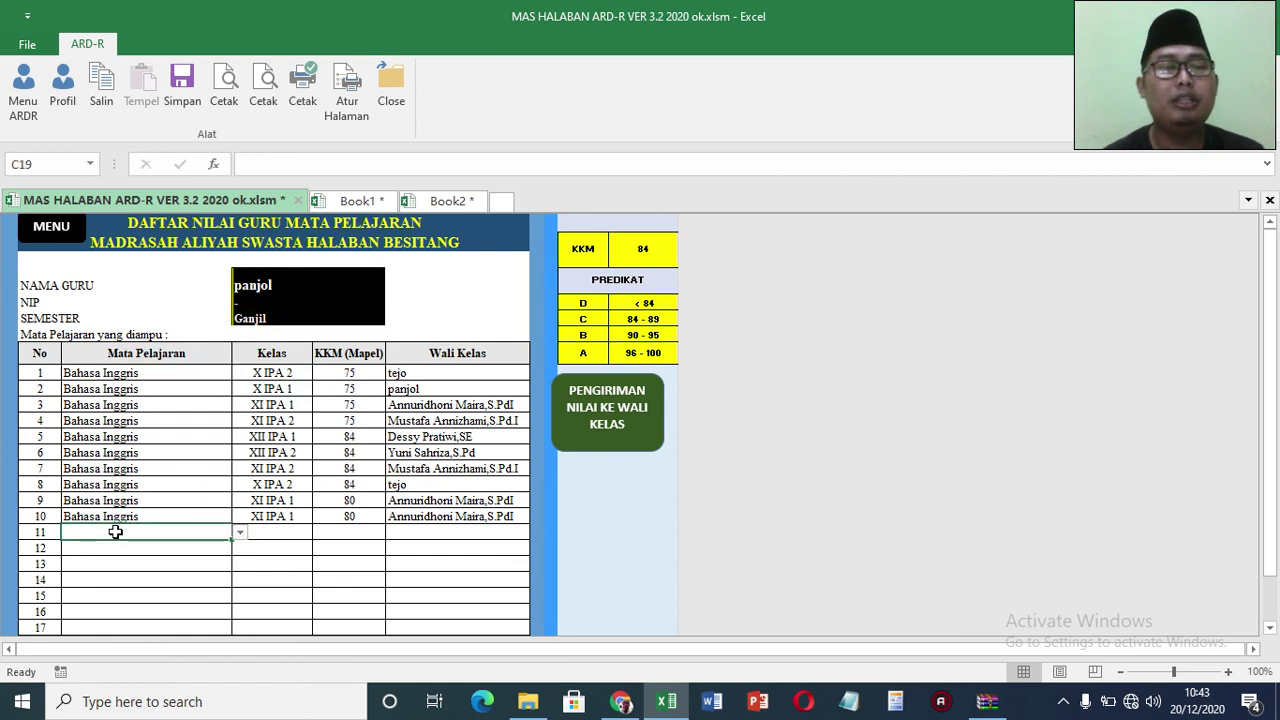
click(240, 533)
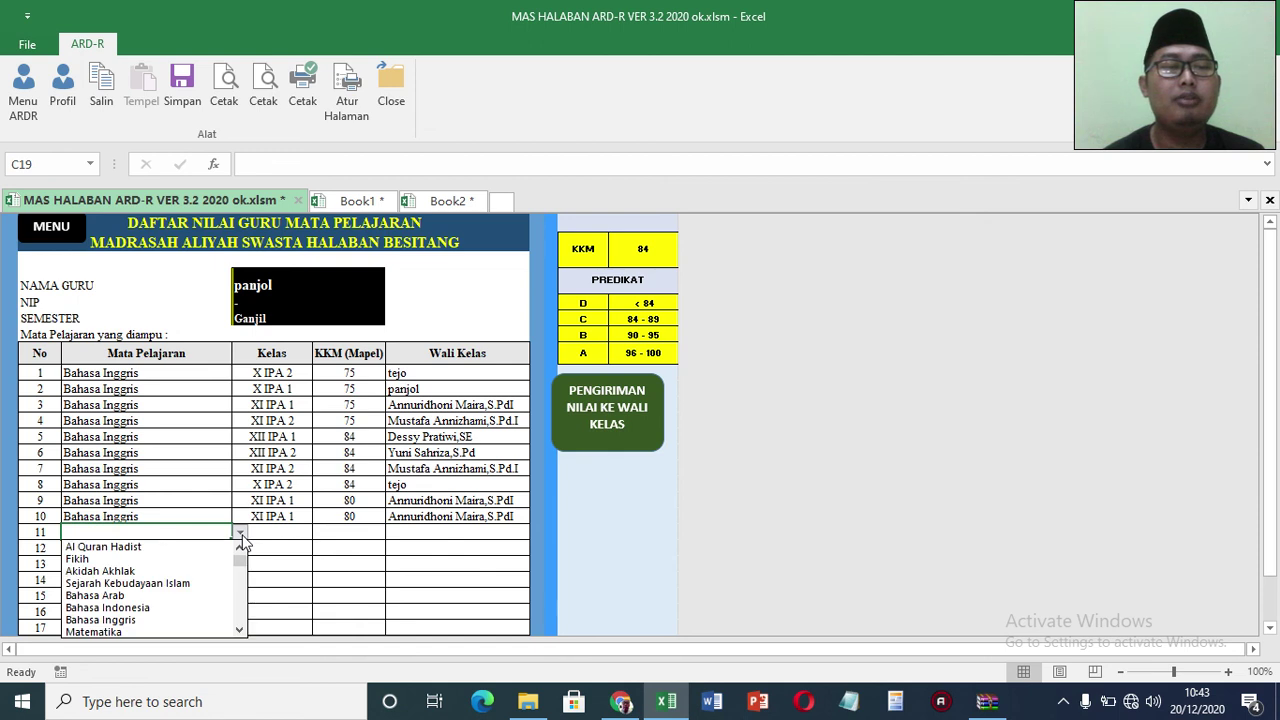
click(185, 571)
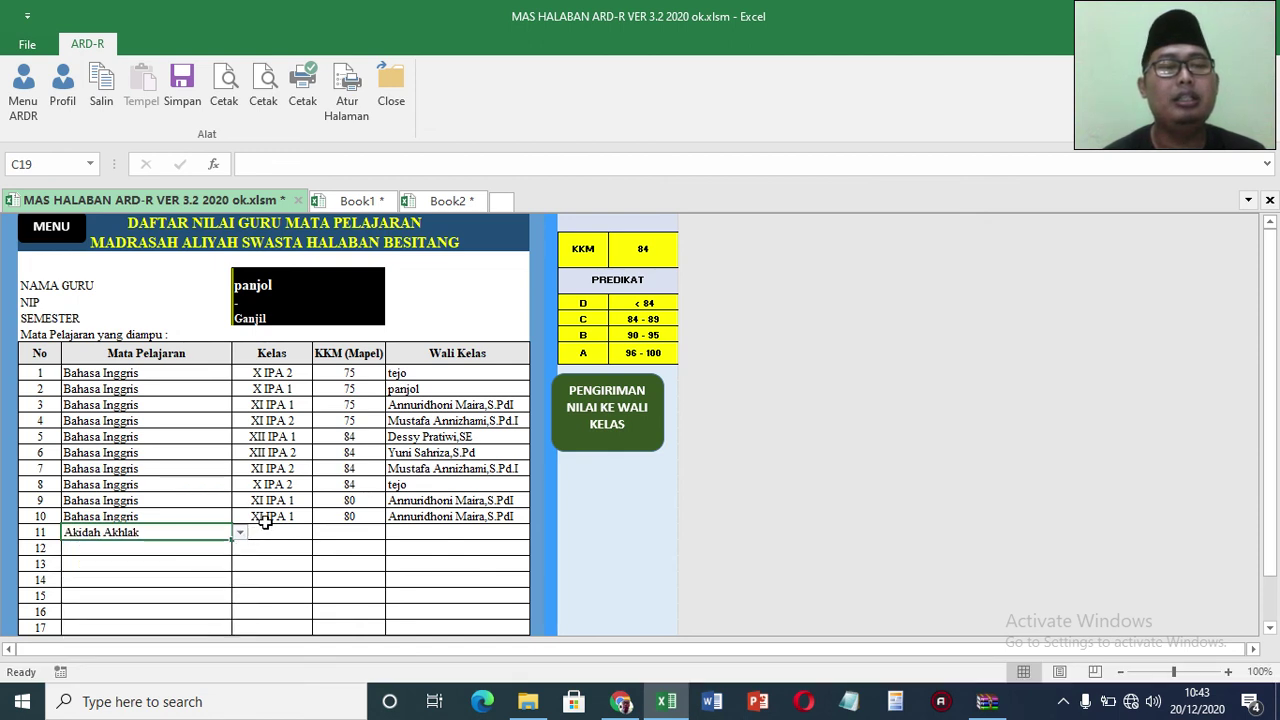
Step: Change row 7's subject to Matematika and row 8's to Pendidikan Pancasila
click(190, 468)
click(240, 468)
click(180, 492)
click(158, 489)
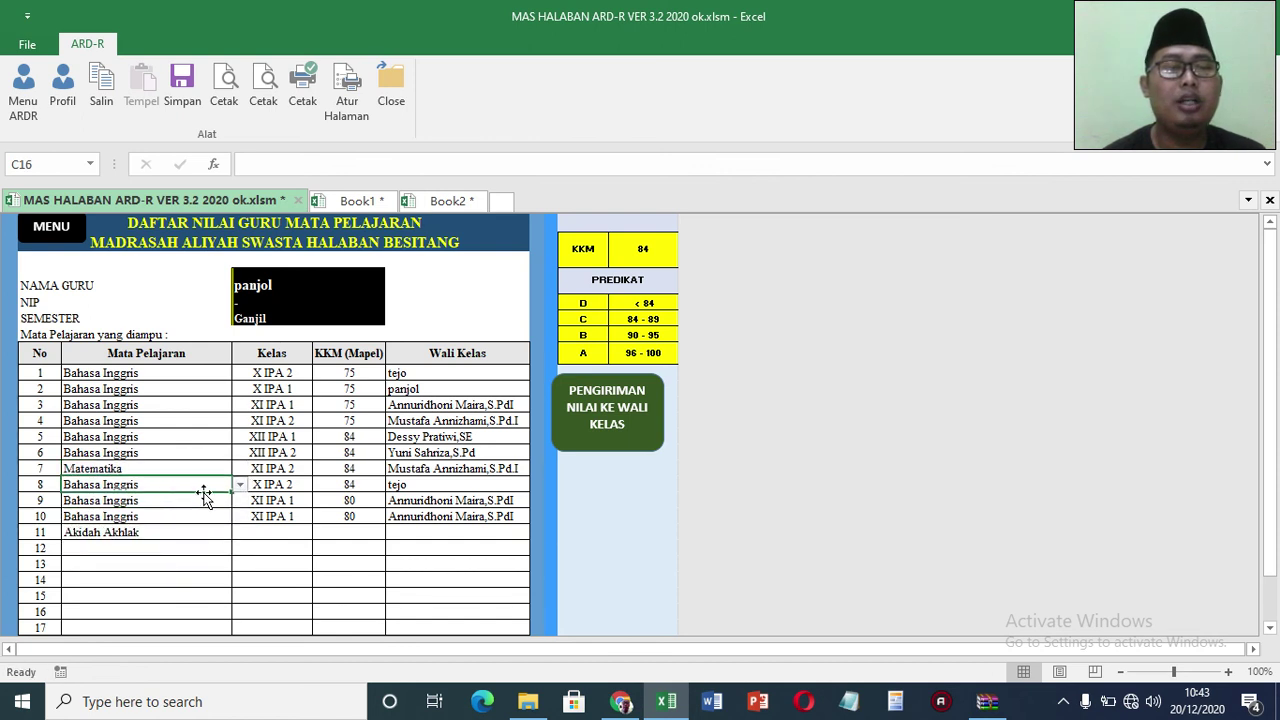
click(241, 484)
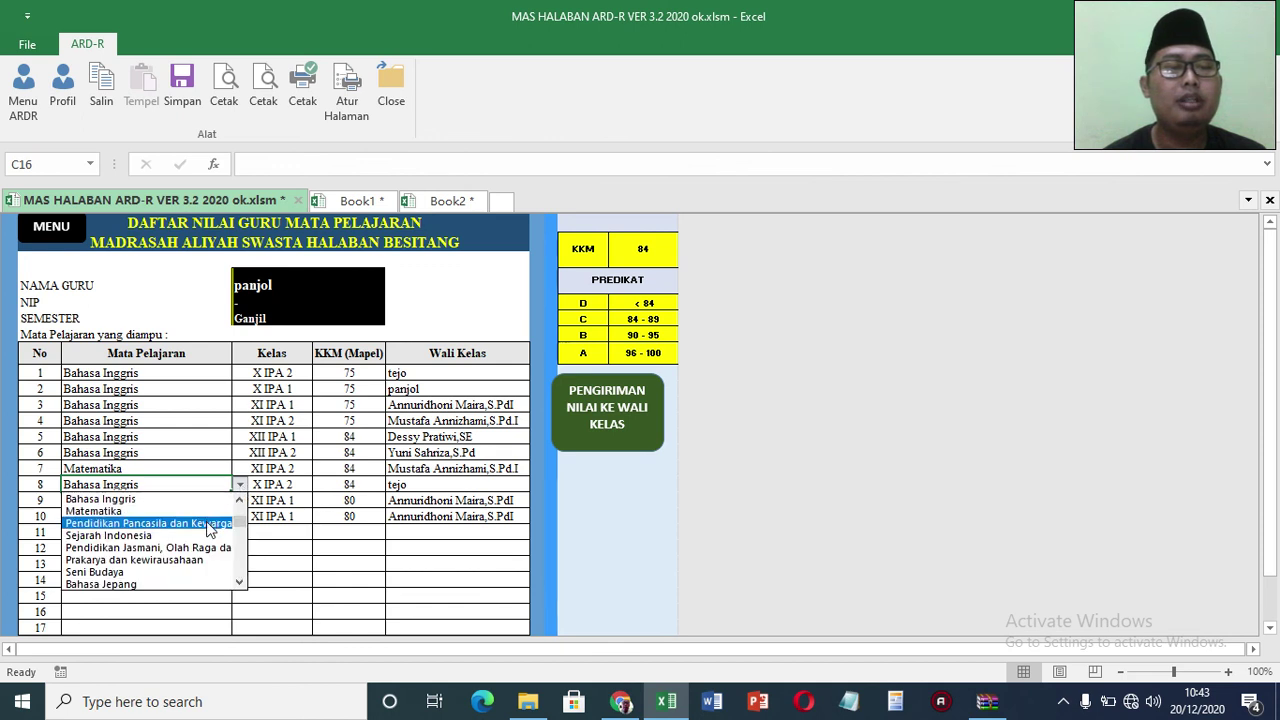
click(210, 524)
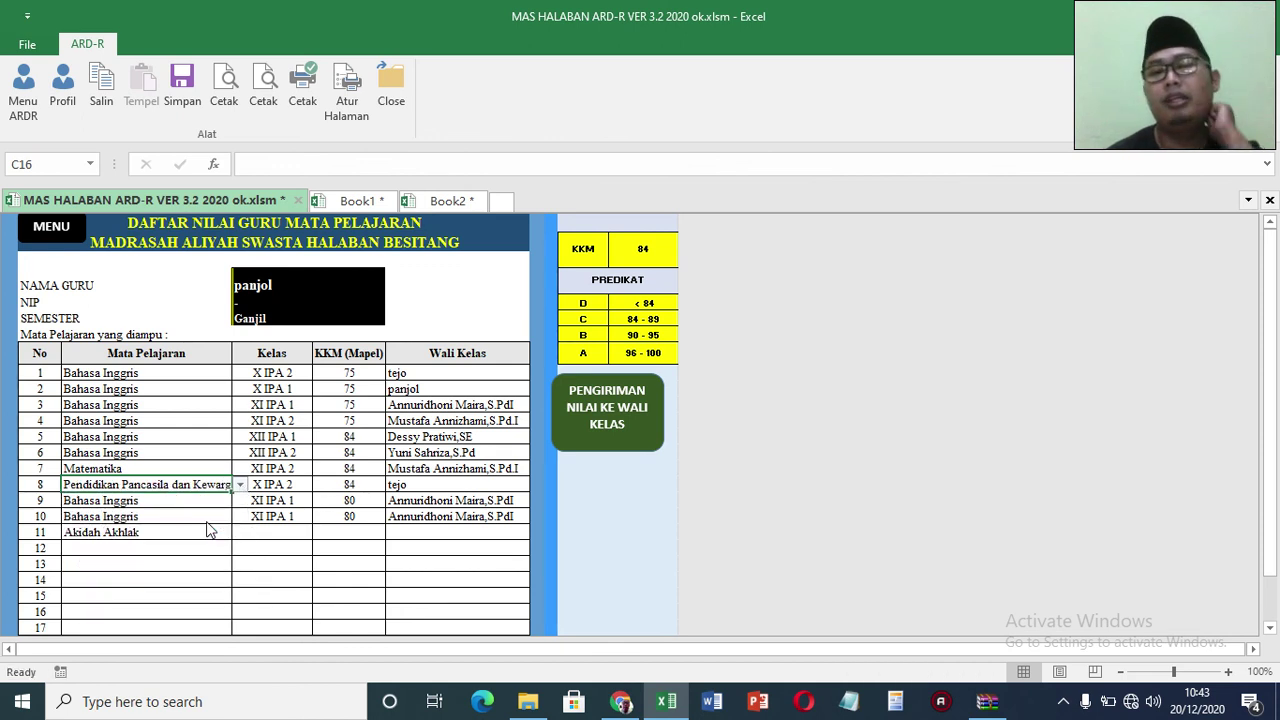
click(421, 371)
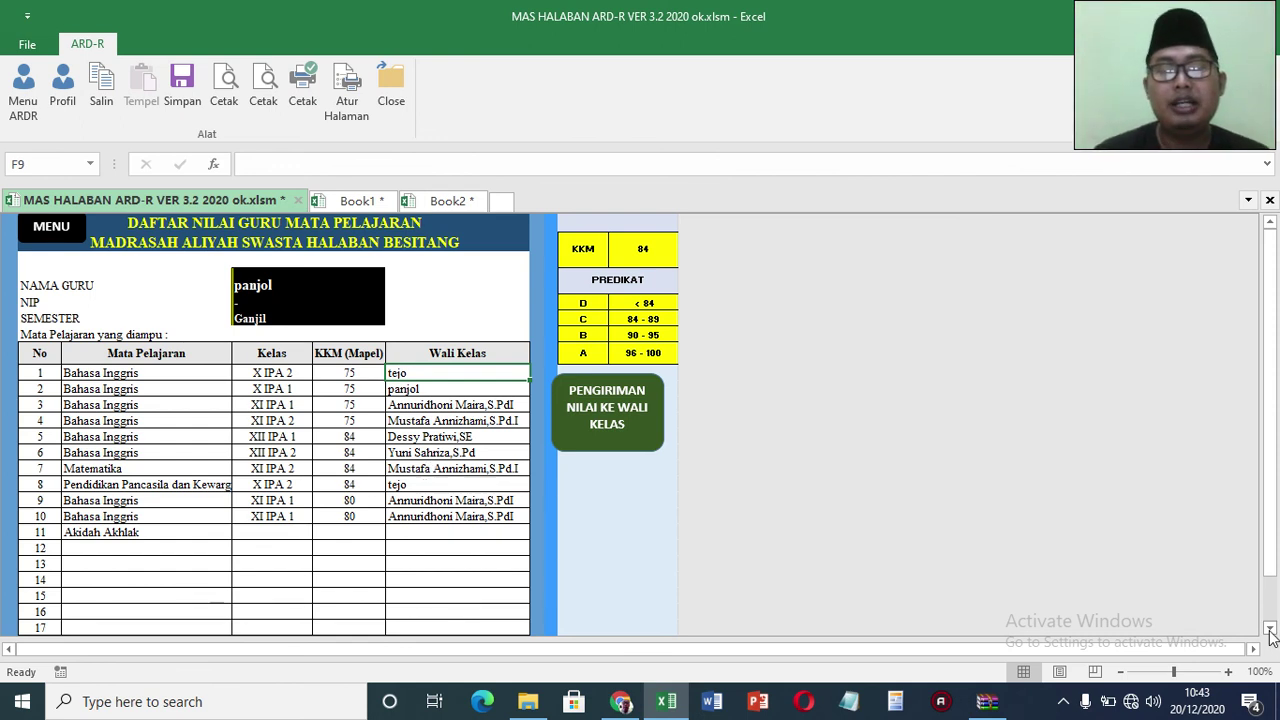
click(1270, 630)
scroll(1270, 630, down, 2)
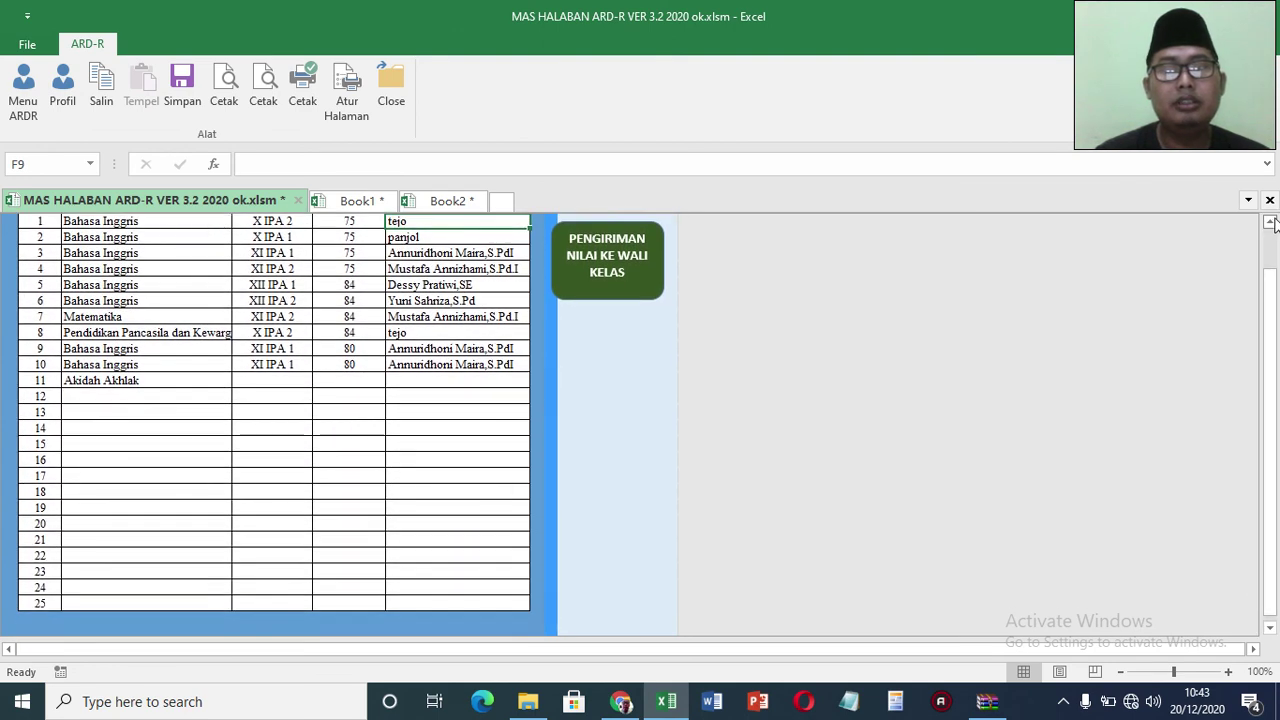
scroll(1274, 226, up, 1)
scroll(1274, 226, up, 1)
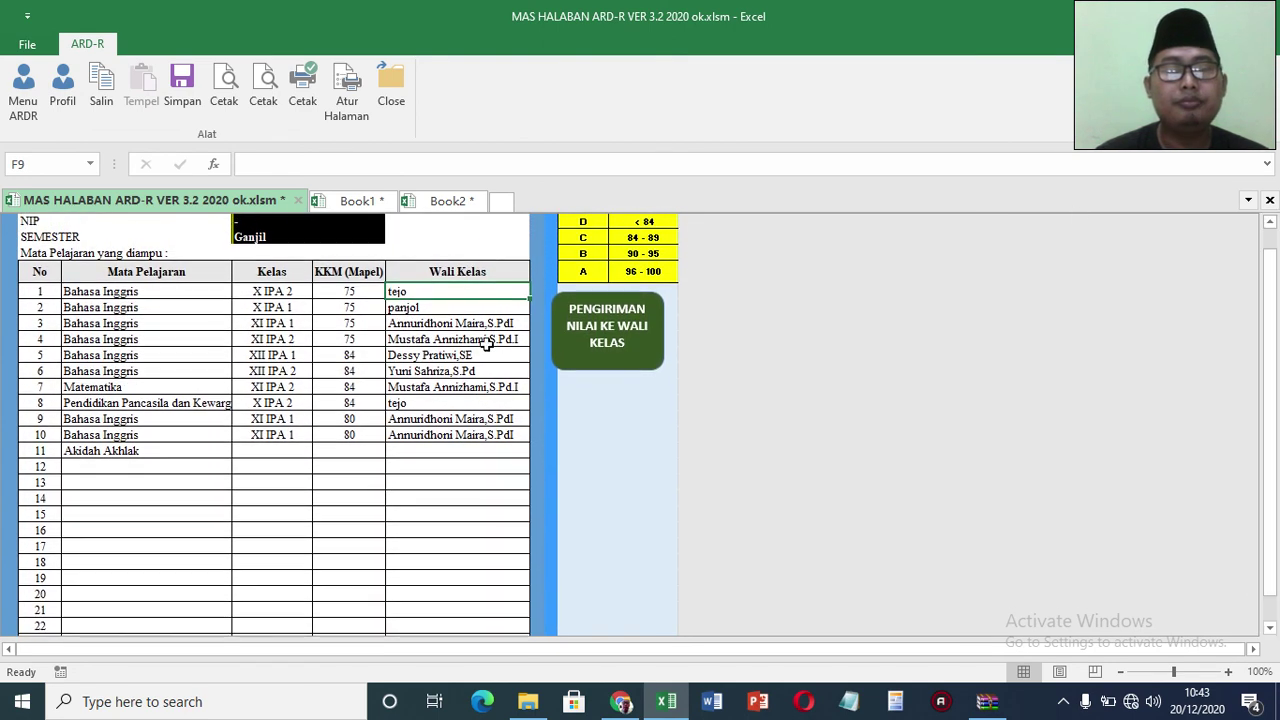
click(173, 468)
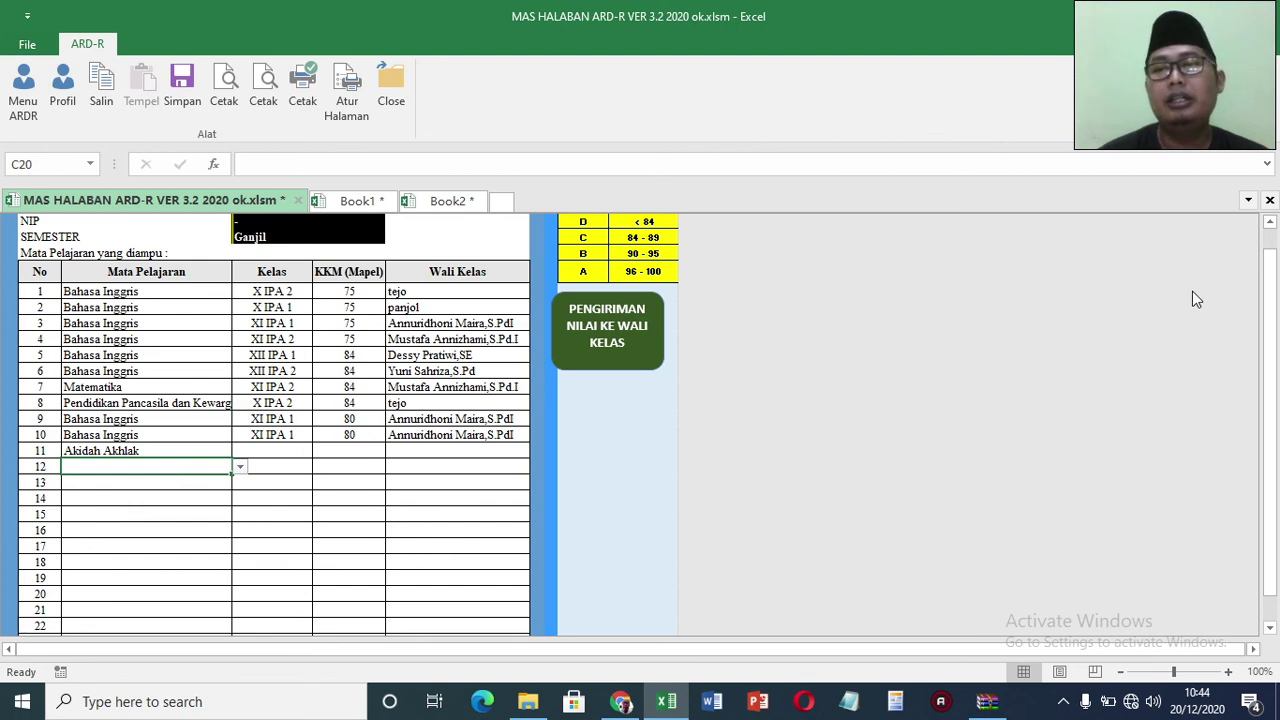
click(1272, 222)
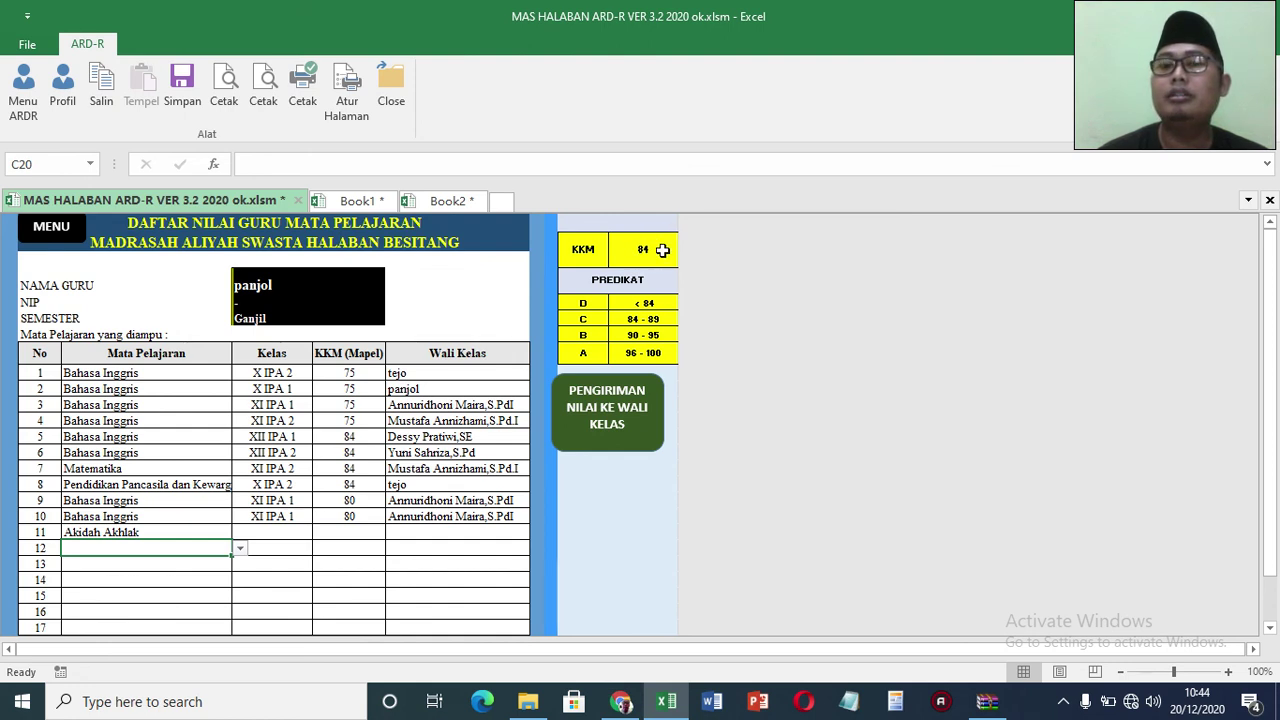
Step: Try overall KKM values of 75, 80 and 78 to see the predicate ranges change
click(660, 250)
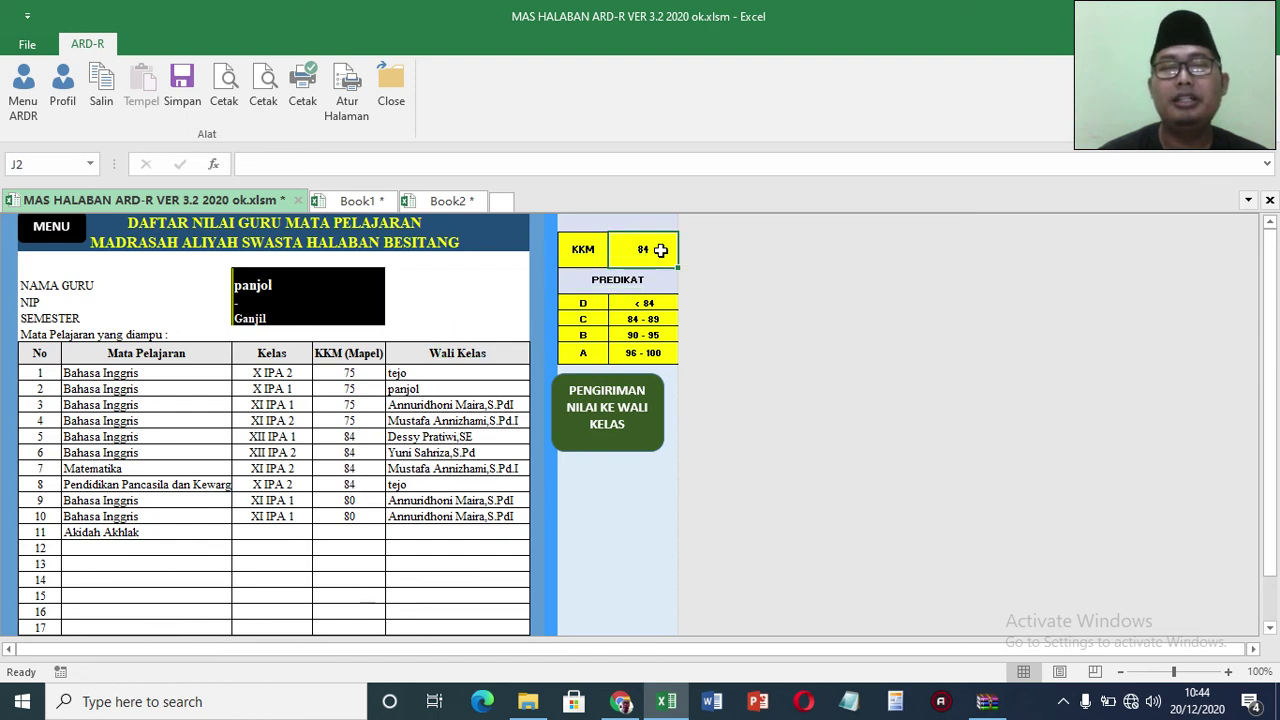
text(75)
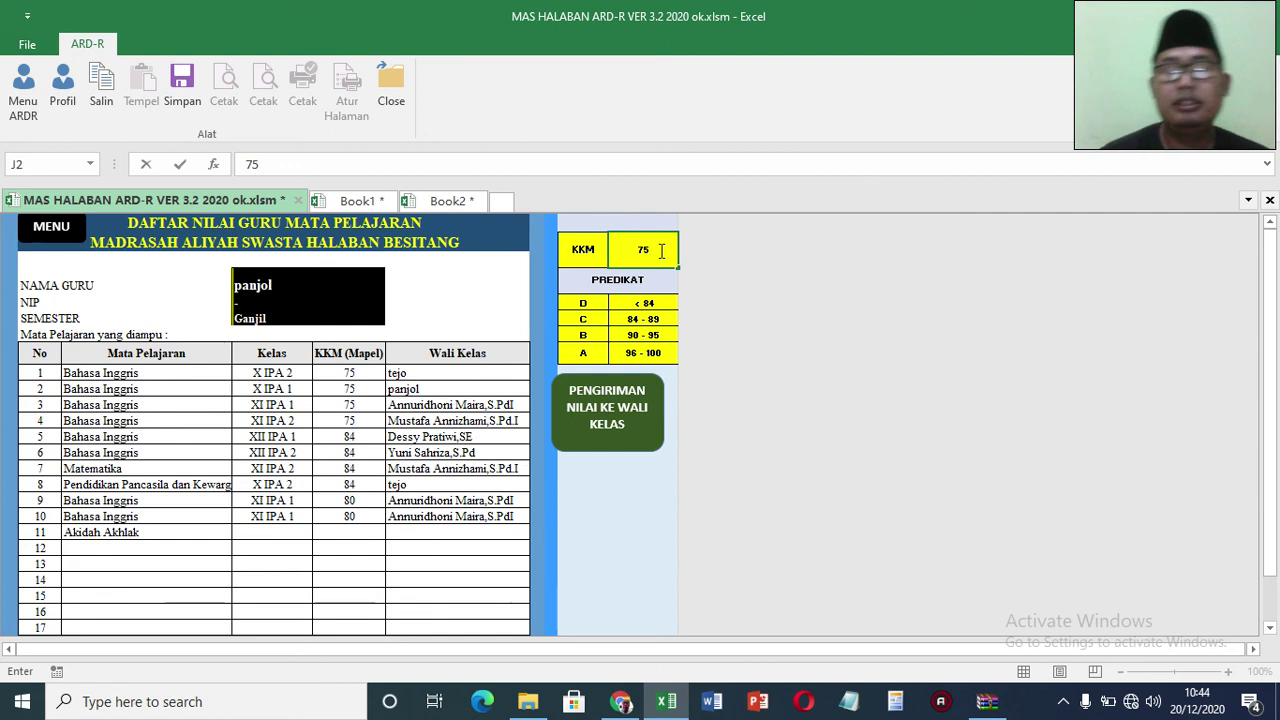
key(Return)
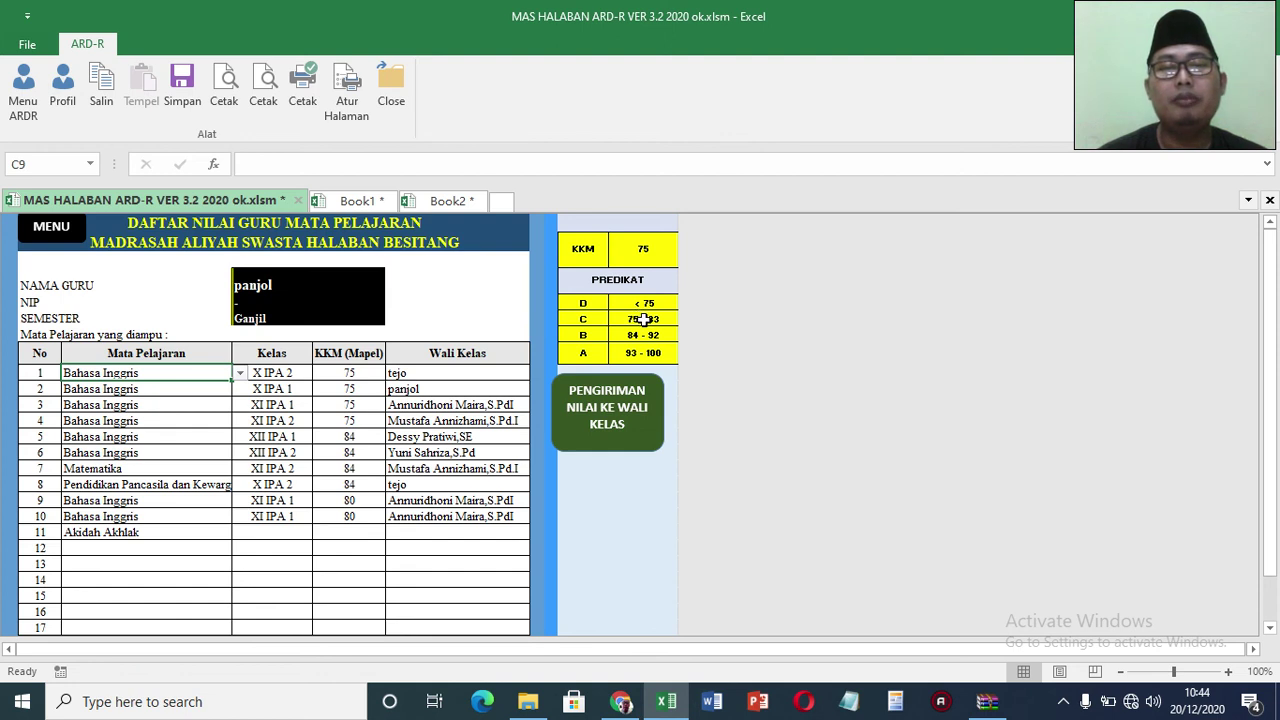
click(648, 253)
text(80)
key(Return)
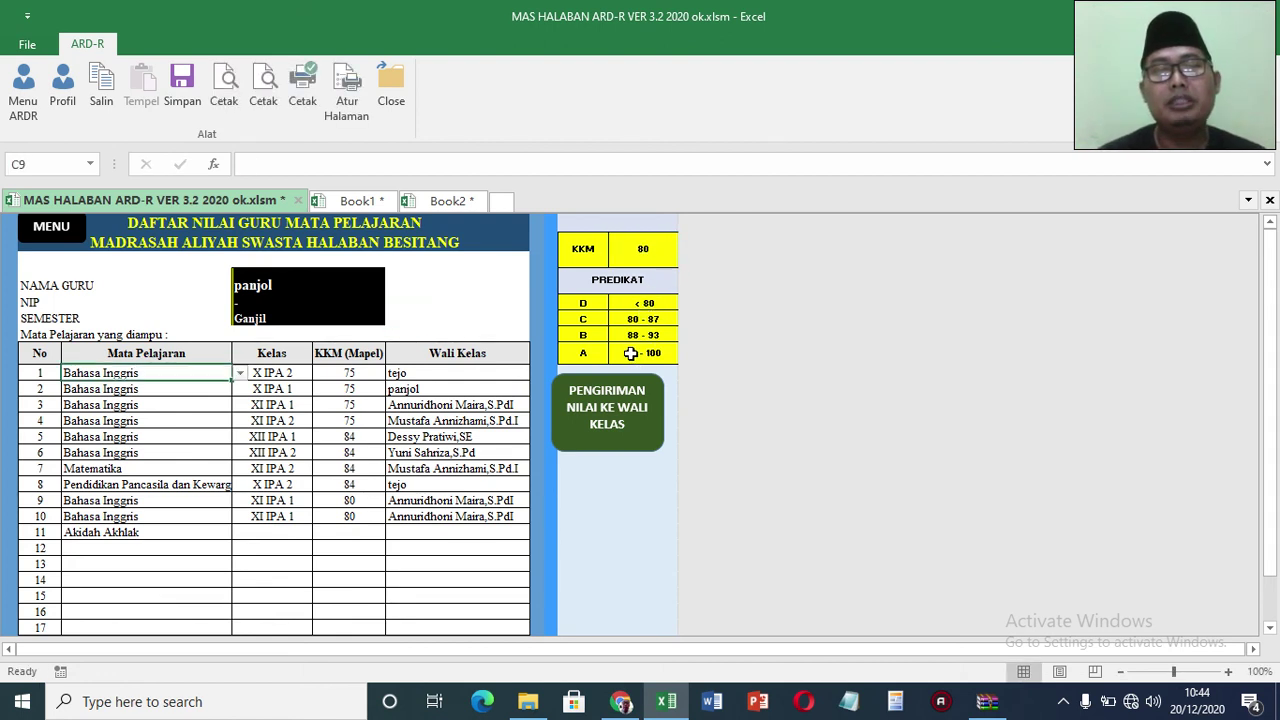
click(647, 252)
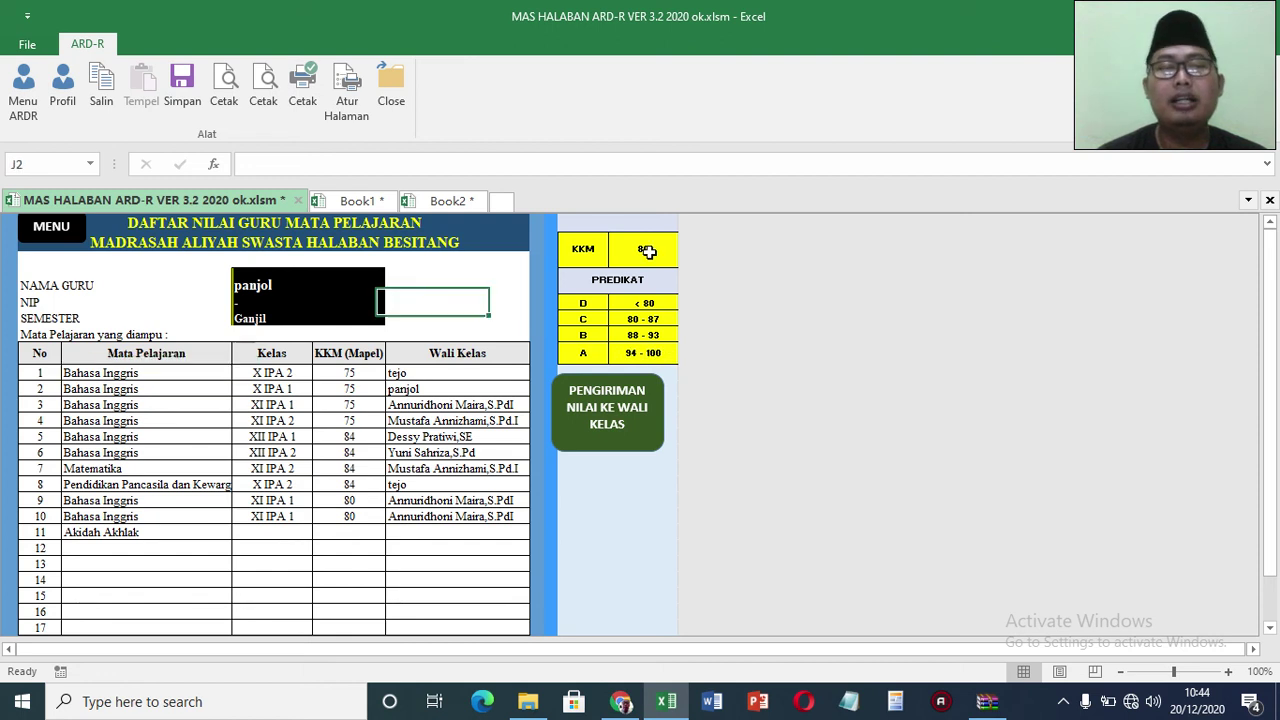
text(78)
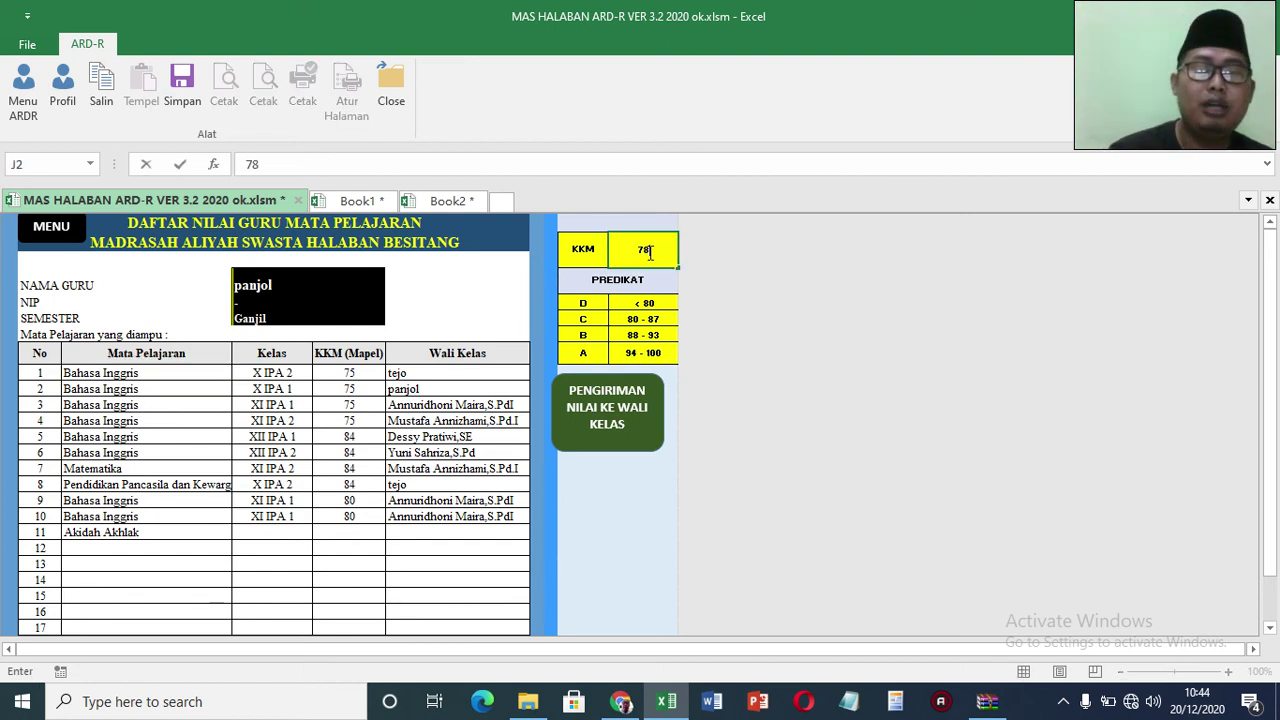
key(Return)
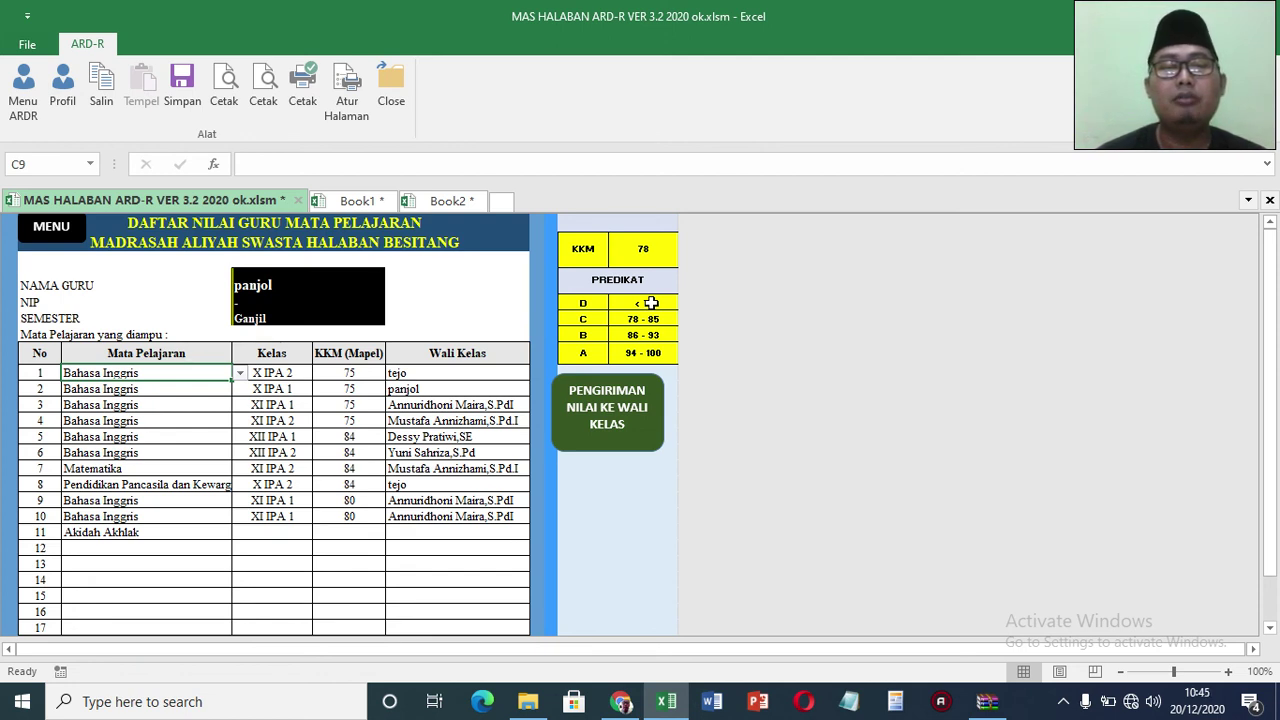
Step: Check row 1's subject KKM, then set the overall KKM back to 75
click(364, 375)
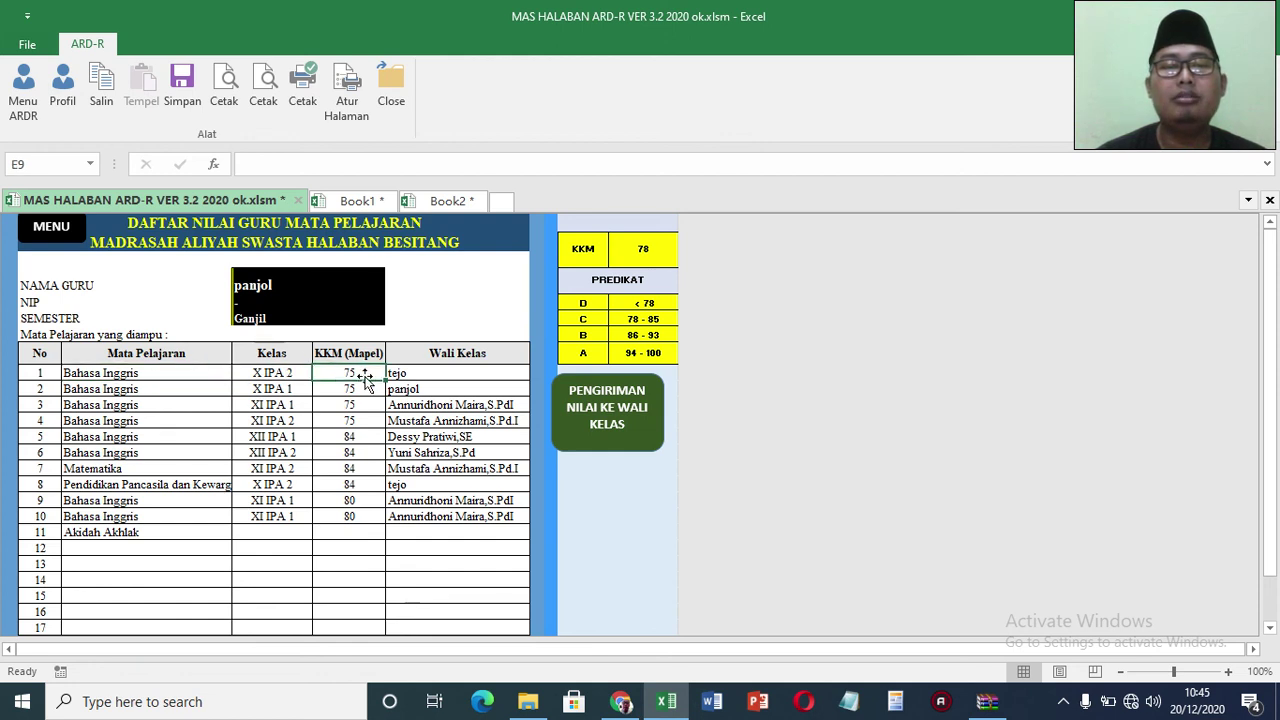
click(643, 248)
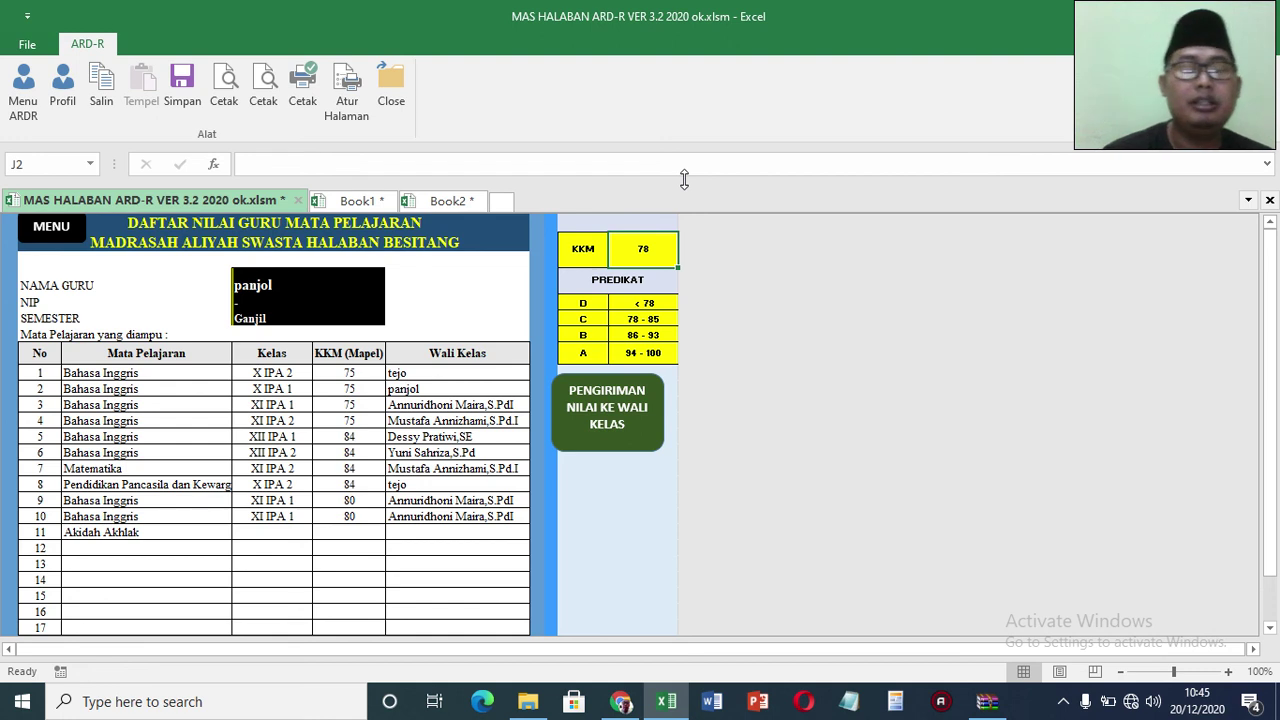
text(75)
key(Return)
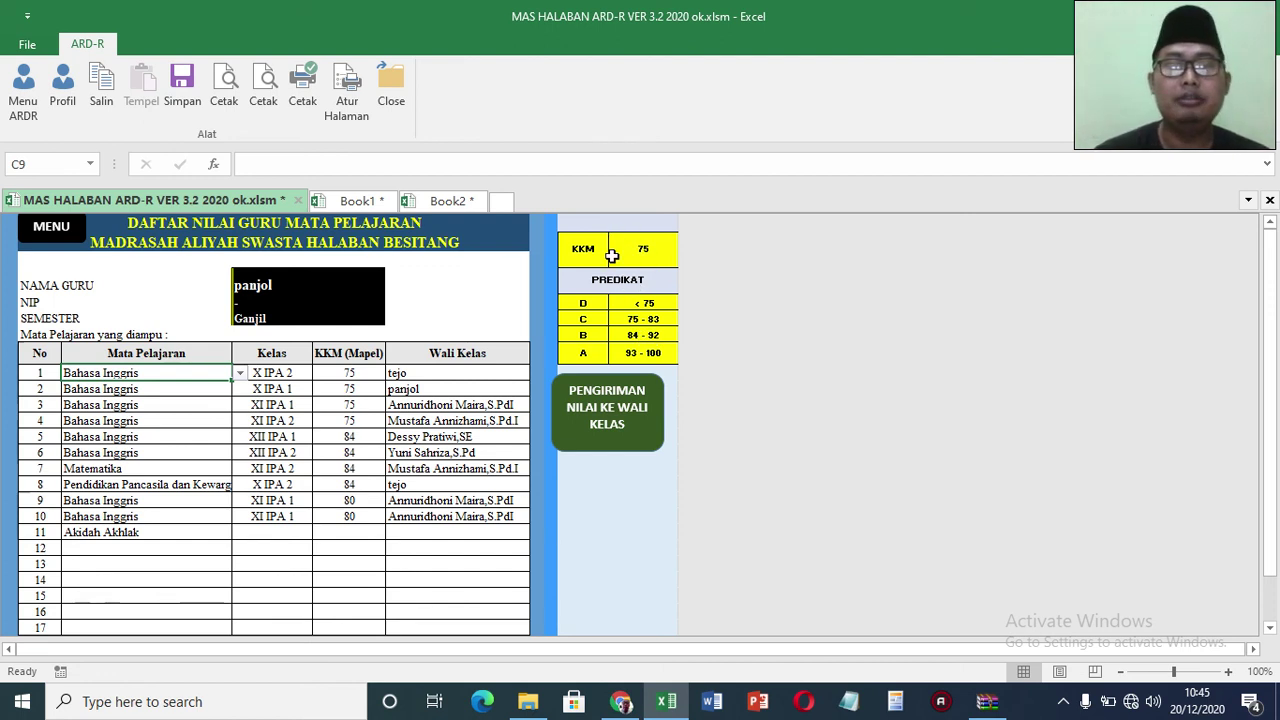
click(51, 226)
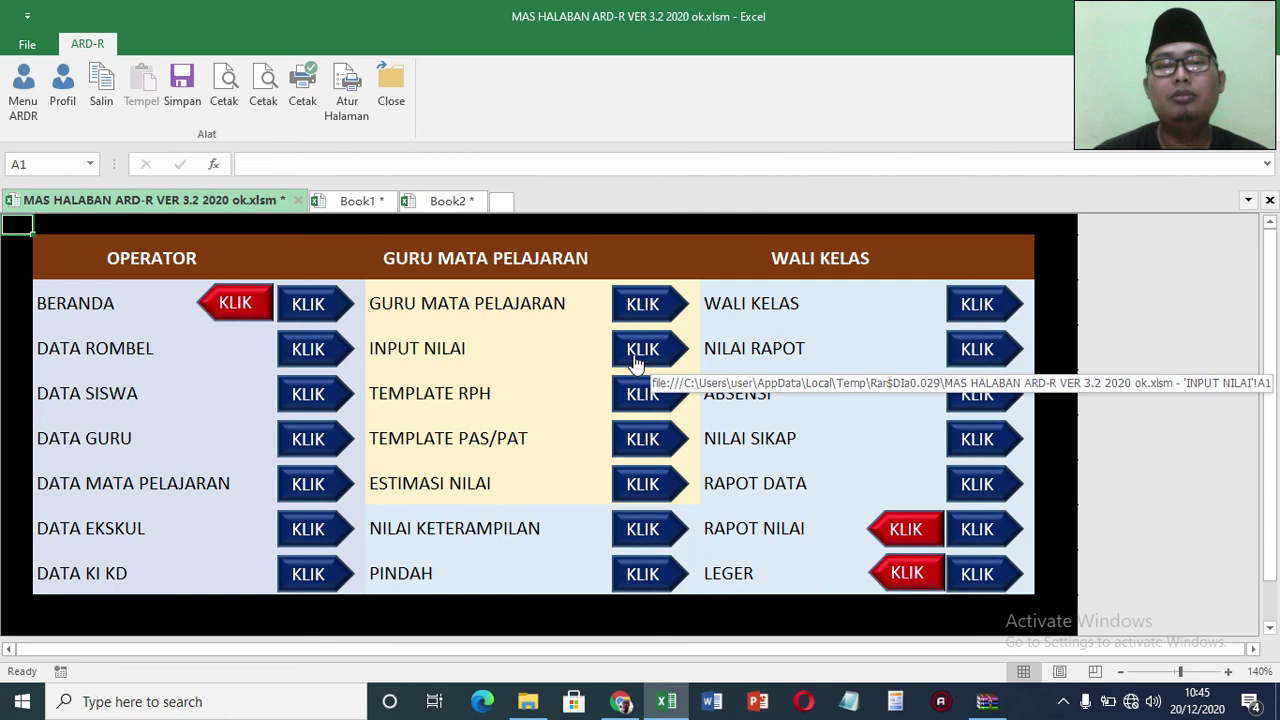
click(635, 360)
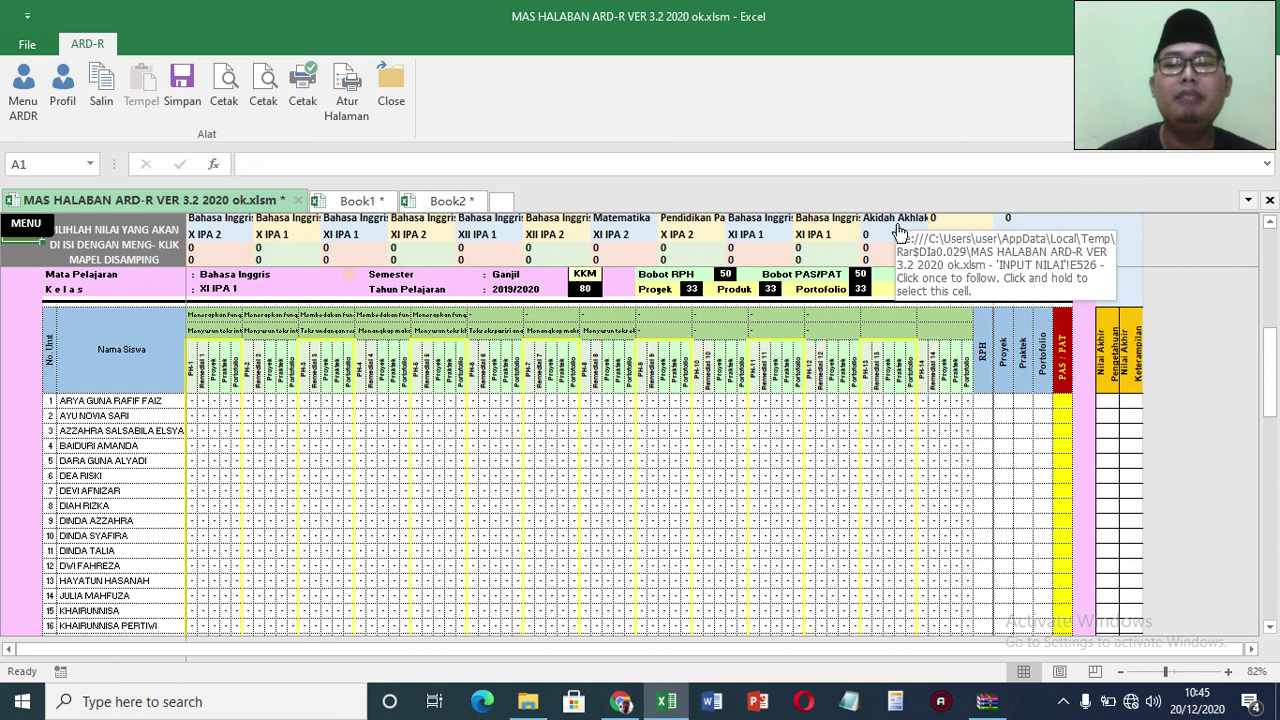
click(40, 225)
click(620, 297)
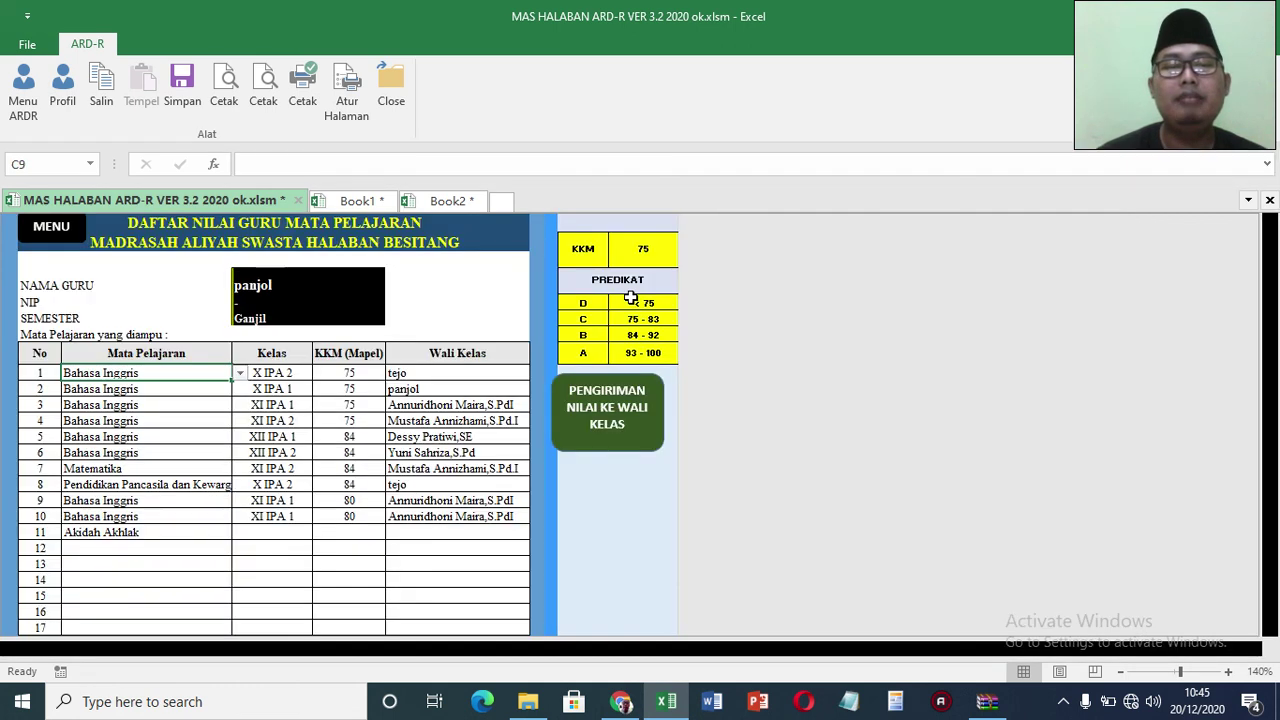
Step: Give the Akidah Akhlak row class X IPA 2 and KKM 80, then return to the main menu
click(271, 532)
click(320, 532)
click(271, 559)
click(349, 533)
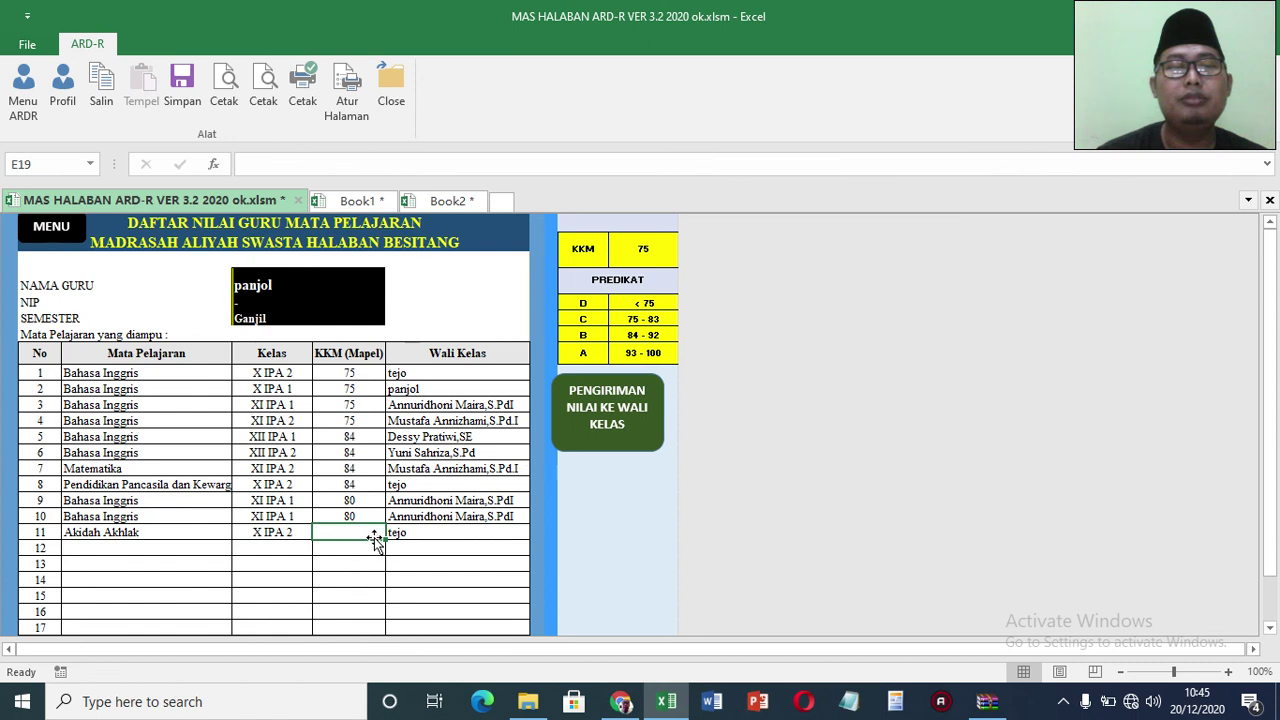
text(80)
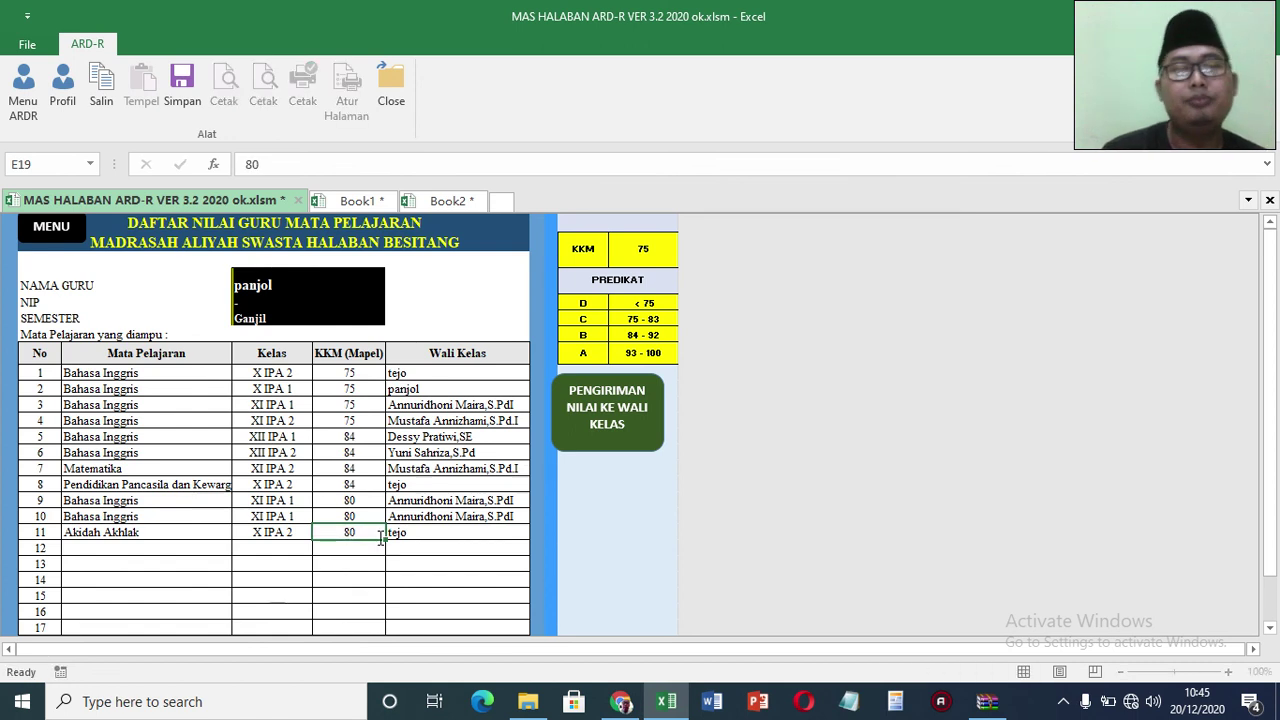
key(Return)
click(74, 224)
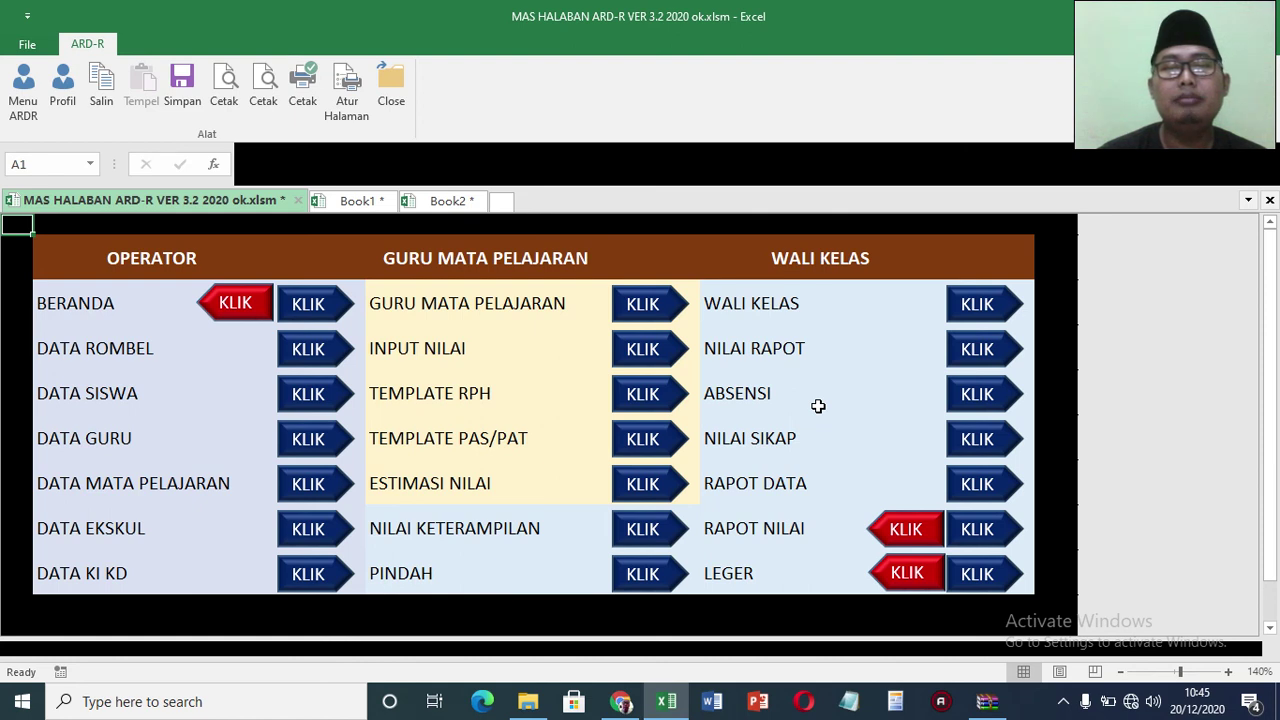
Step: Open the Input Nilai sheet and view the Matematika XI IPA 2 grade list with its header
click(666, 352)
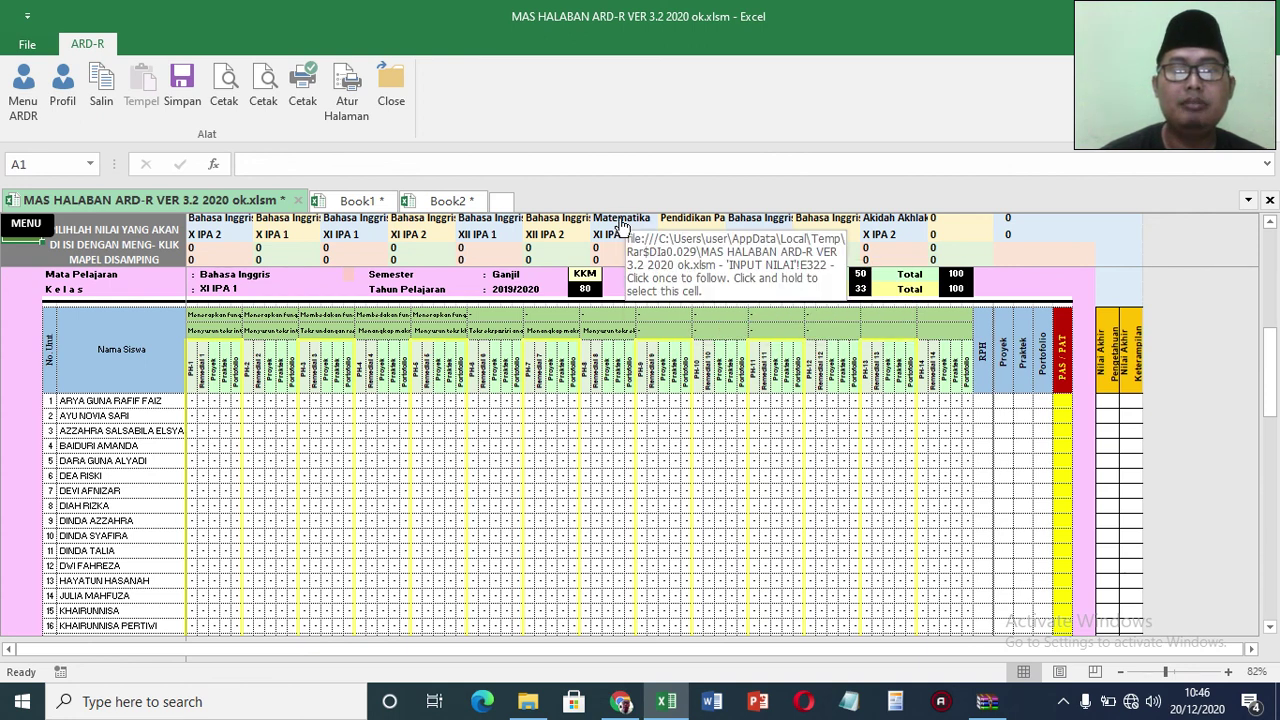
click(620, 227)
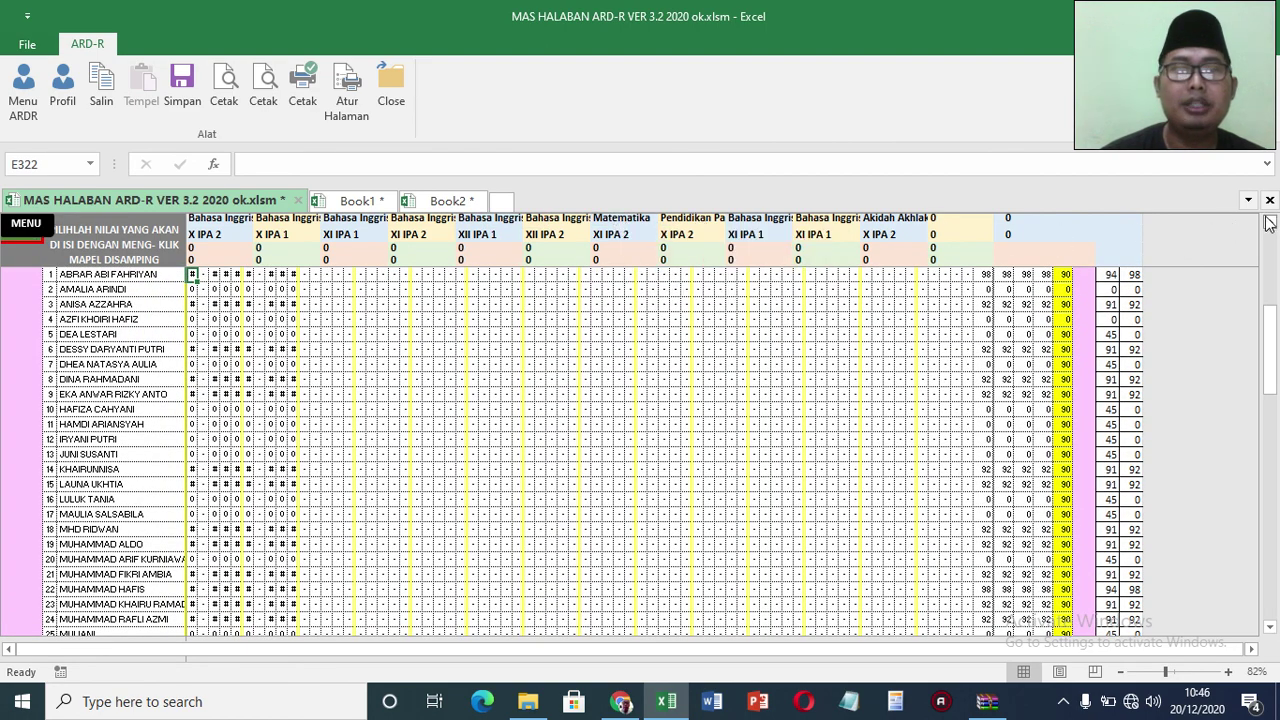
click(1268, 222)
click(1268, 222)
click(1268, 222)
click(1268, 222)
click(1268, 222)
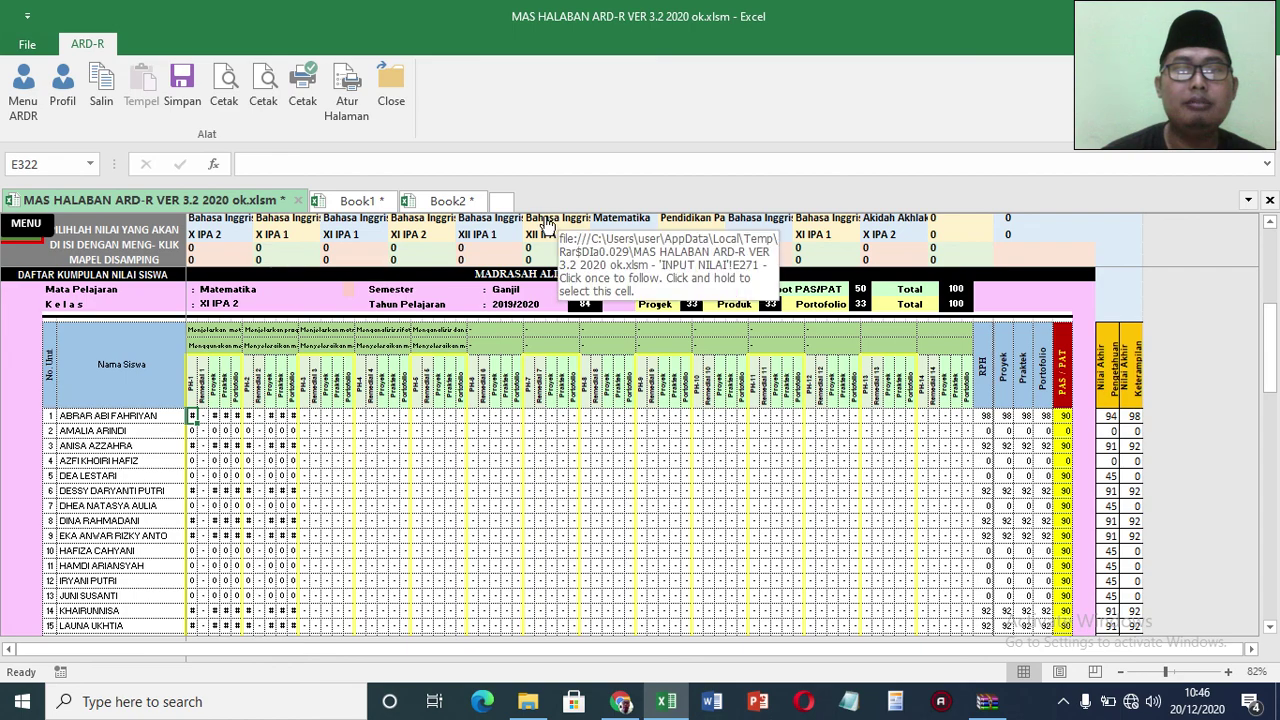
Step: Look through the Bahasa Inggris XII IPA 2, Akidah Akhlak X IPA 2 and Matematika XI IPA 2 lists
click(547, 228)
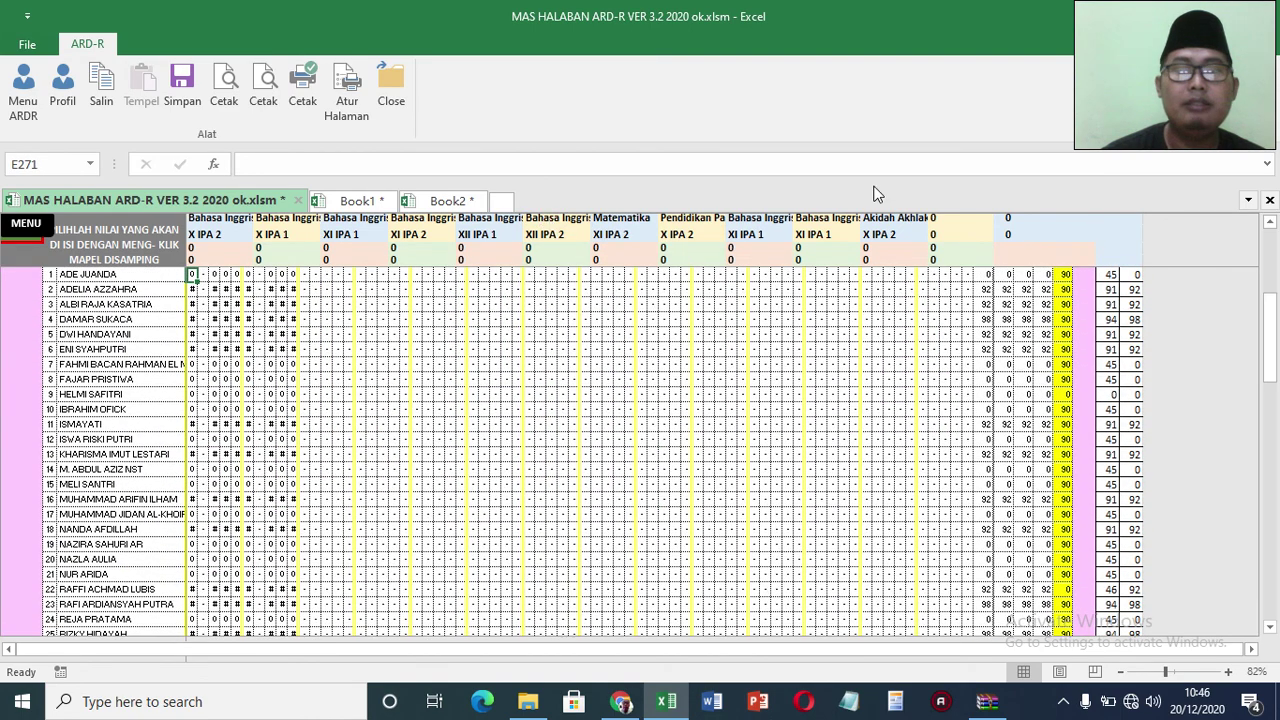
scroll(1268, 222, up, 3)
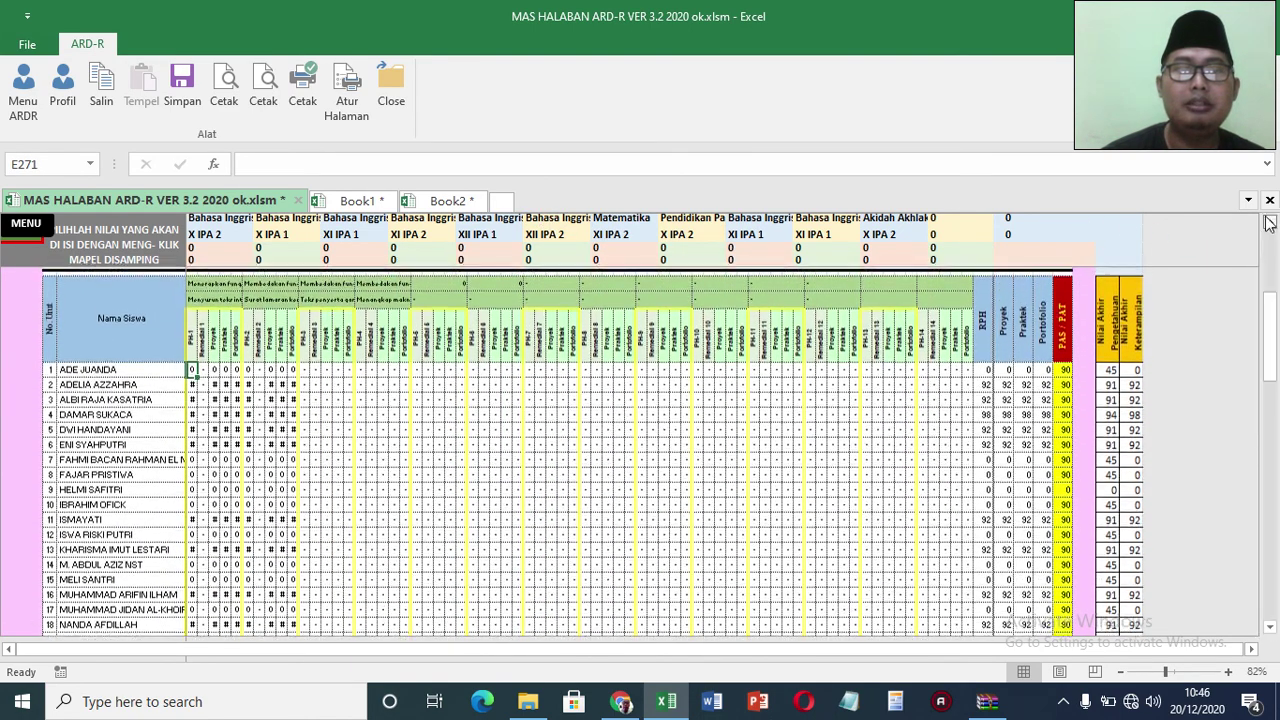
click(1268, 222)
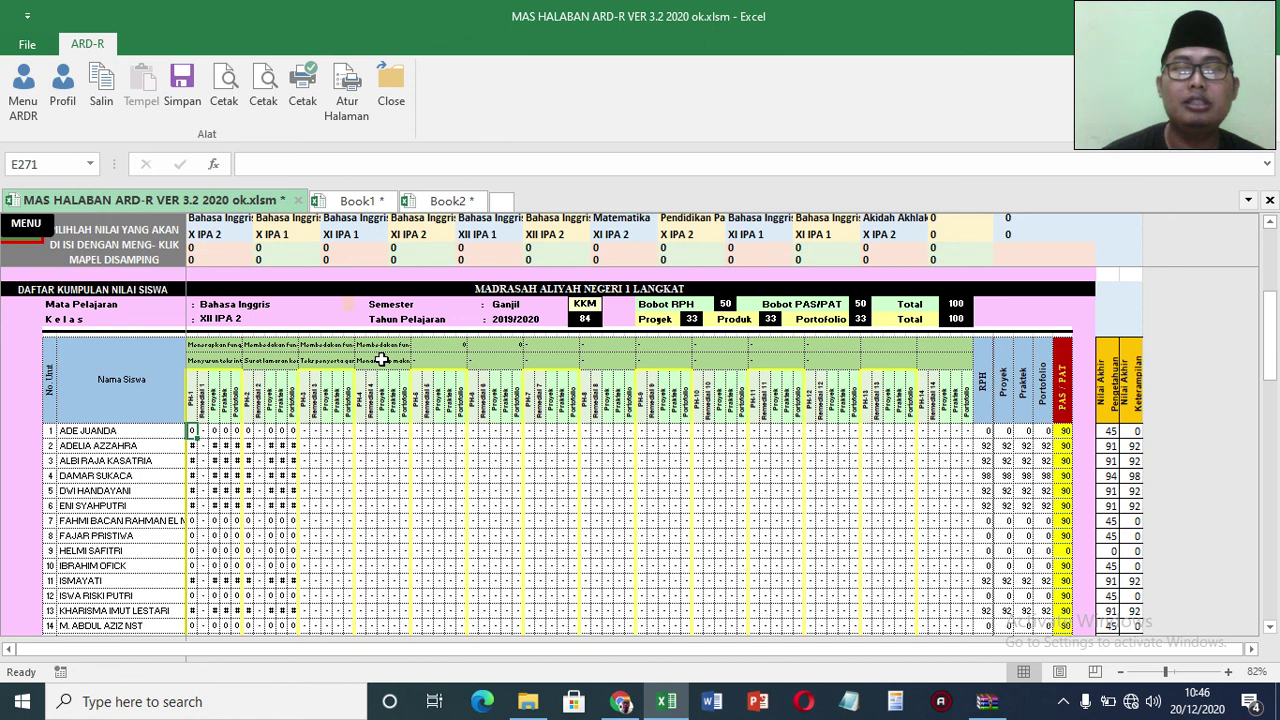
click(871, 233)
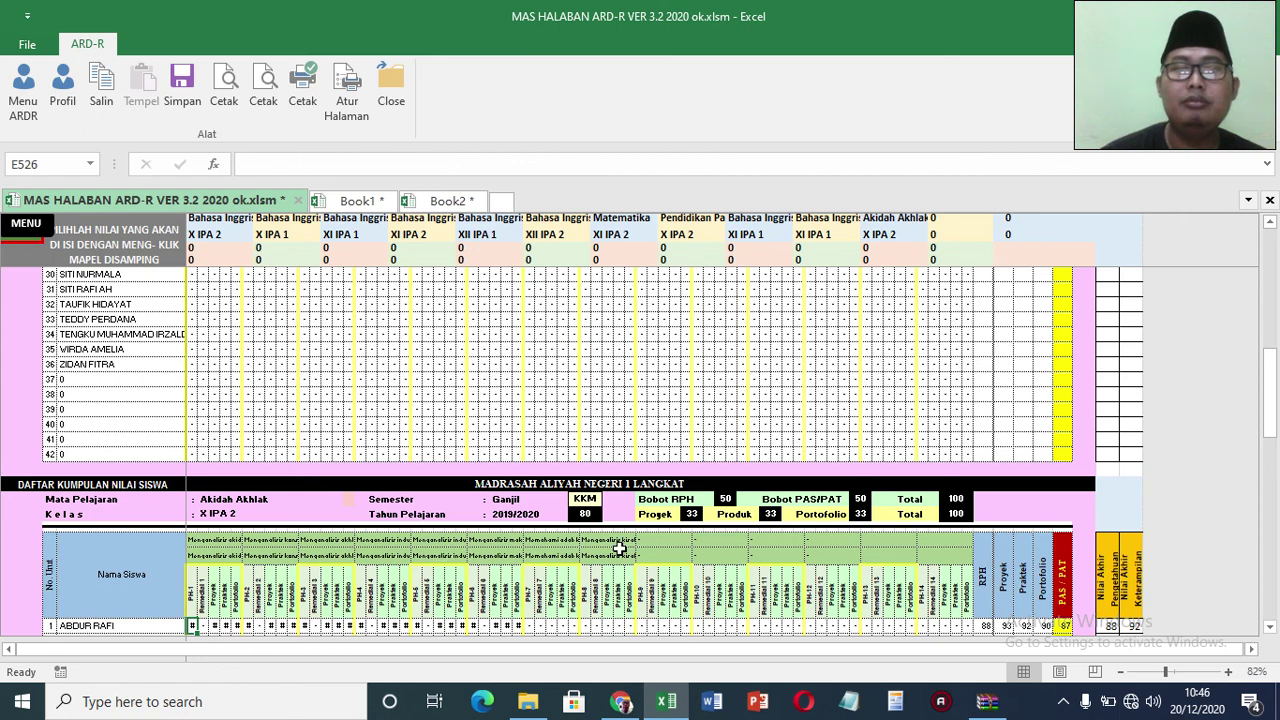
click(621, 228)
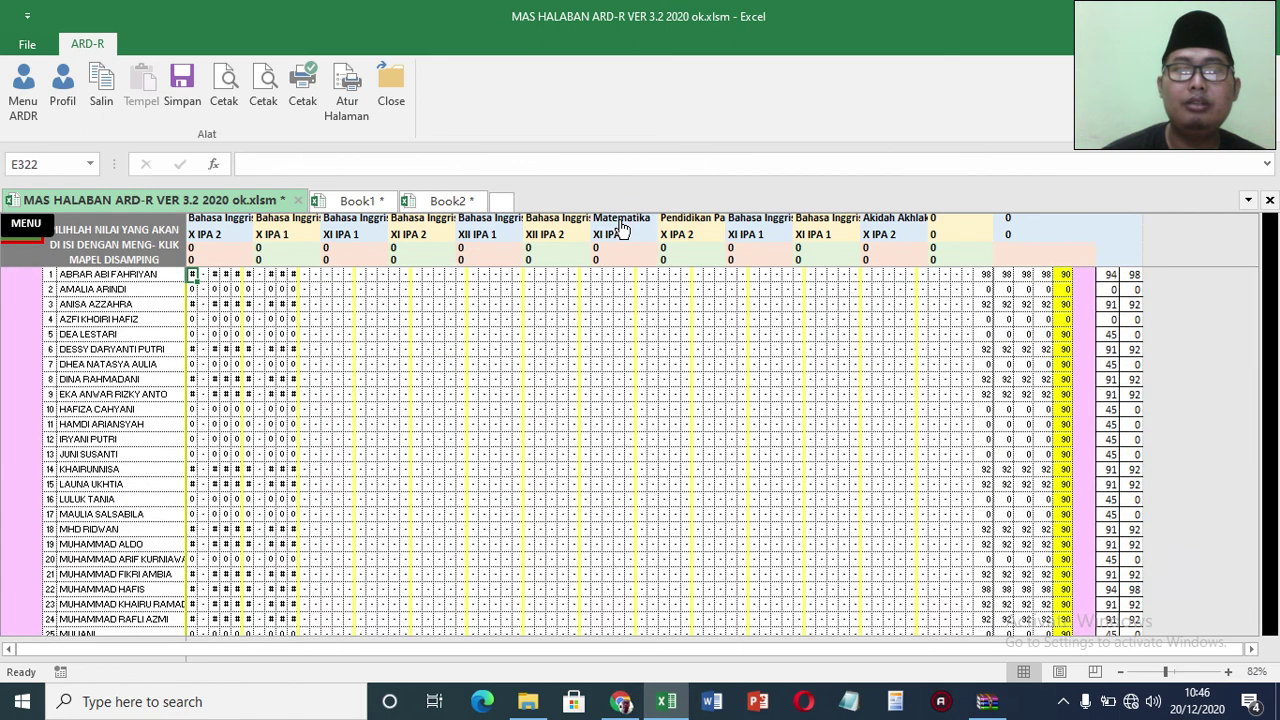
click(1268, 226)
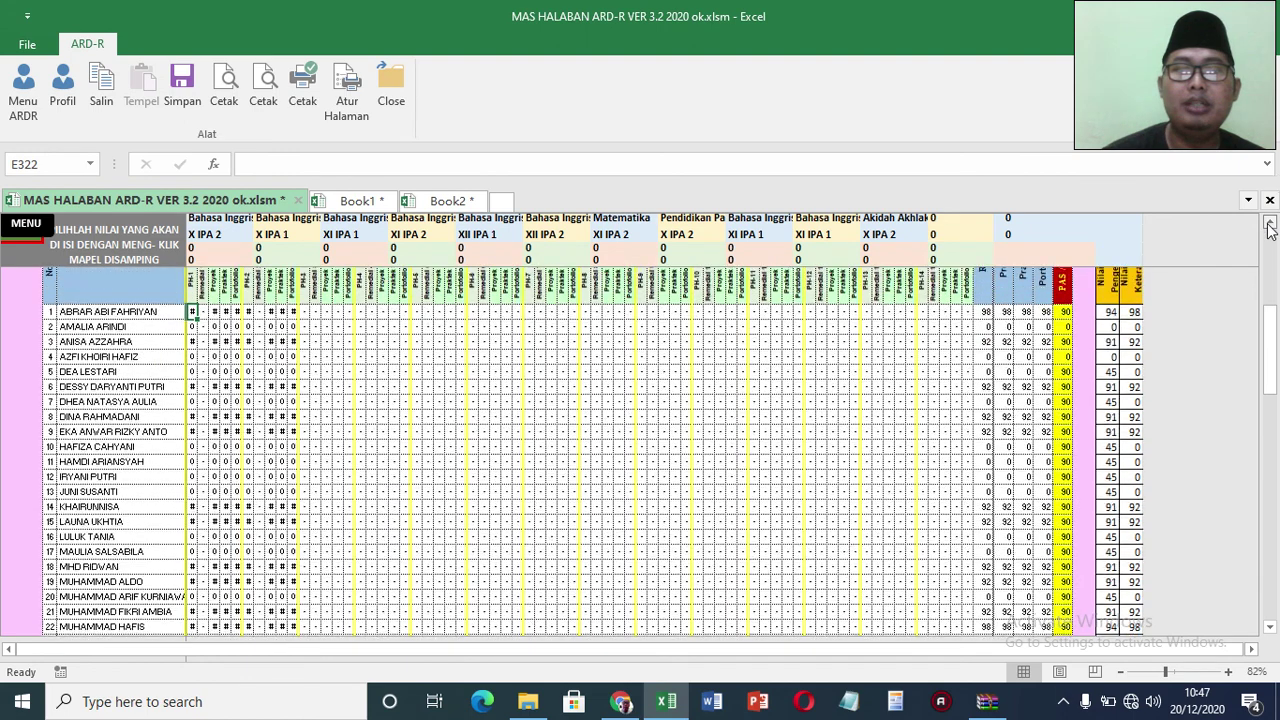
click(1268, 226)
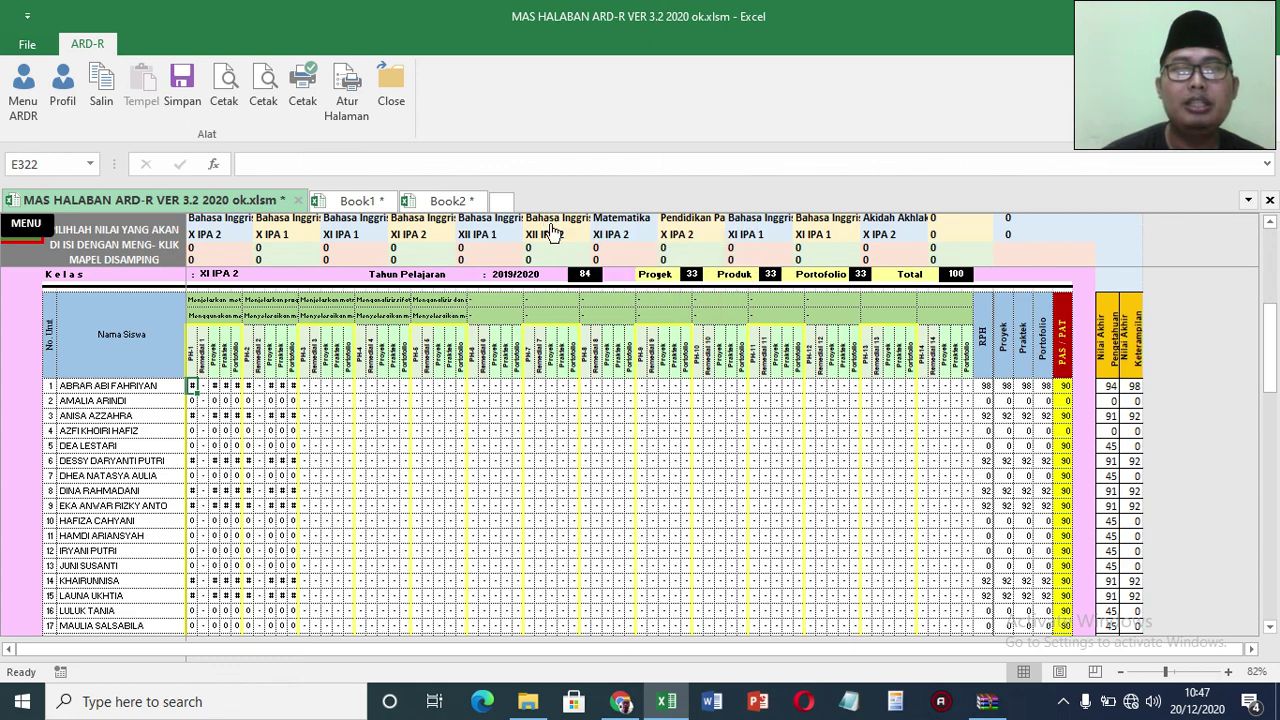
Step: Check the Bahasa Inggris XII IPA 2 header, then settle on the Bahasa Inggris XI IPA 2 list
click(550, 232)
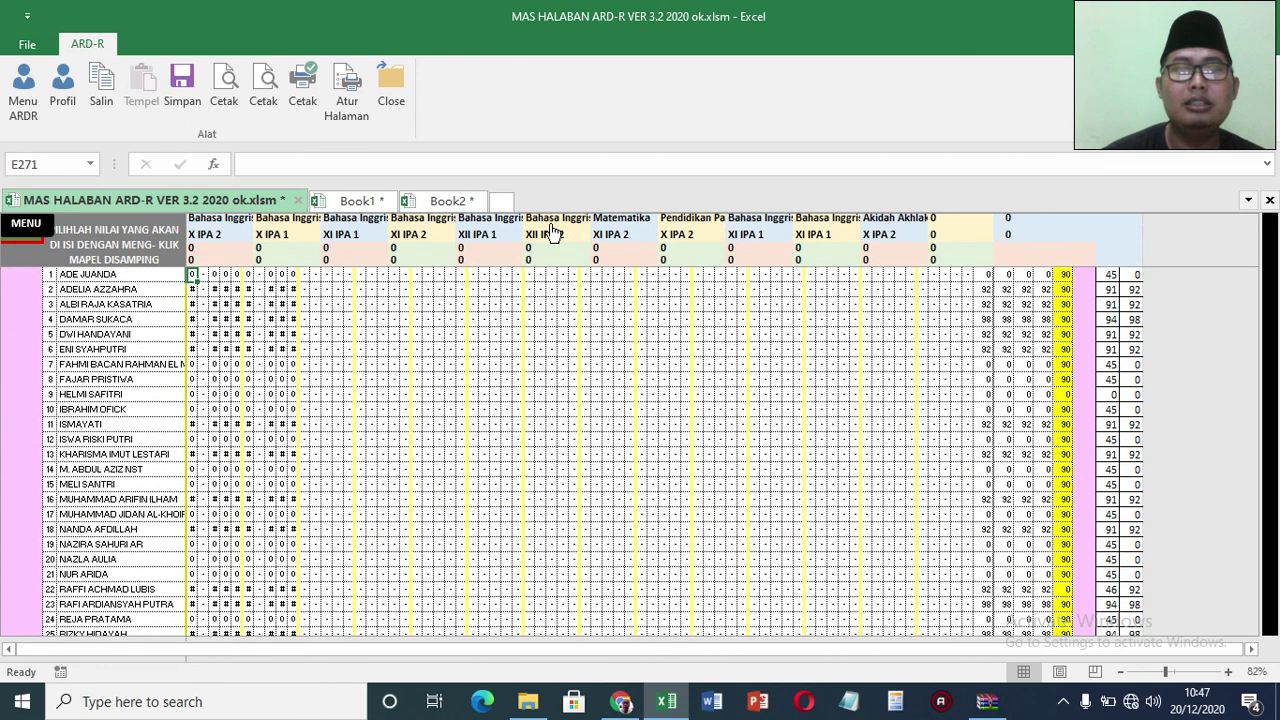
click(1270, 224)
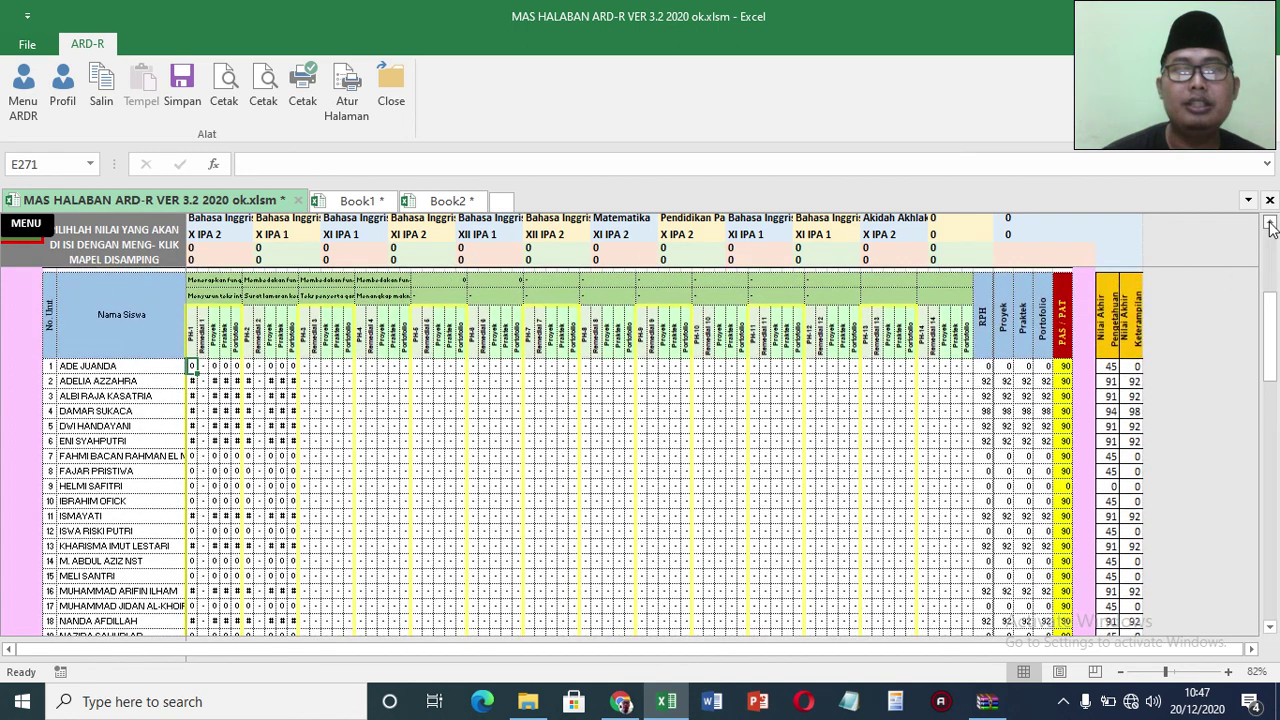
click(1270, 224)
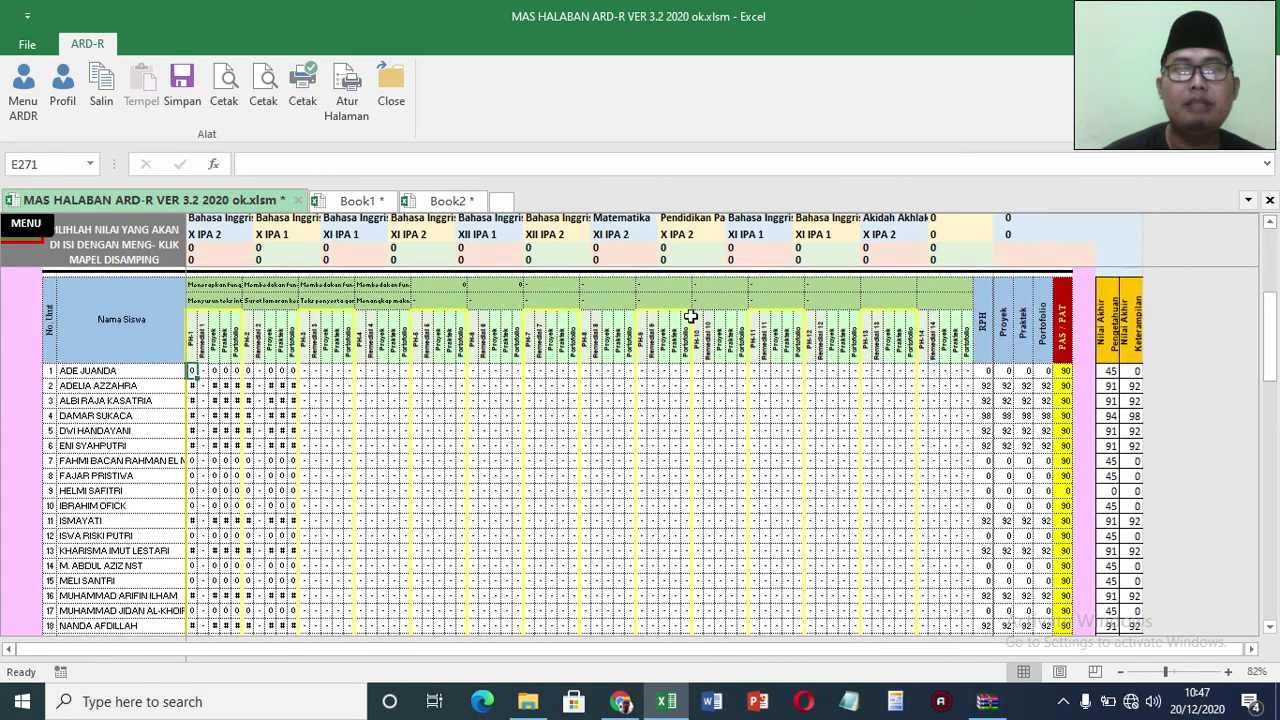
click(406, 240)
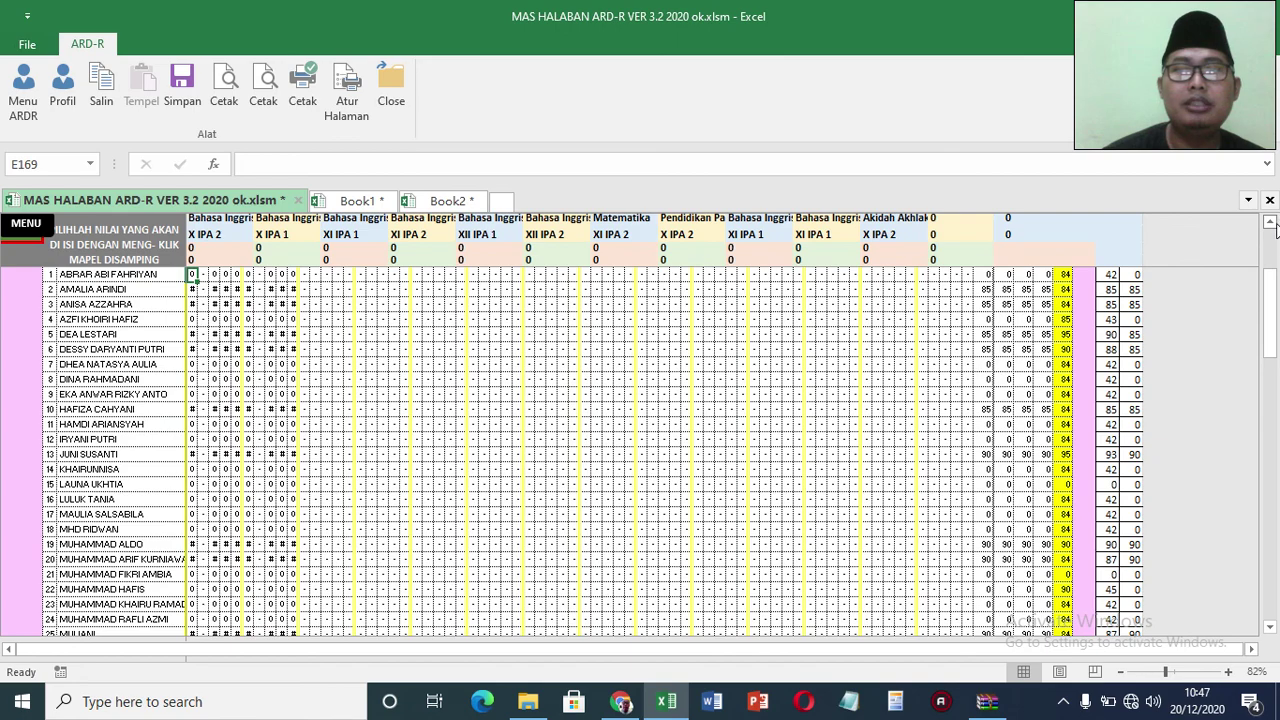
drag(1275, 230, 1258, 338)
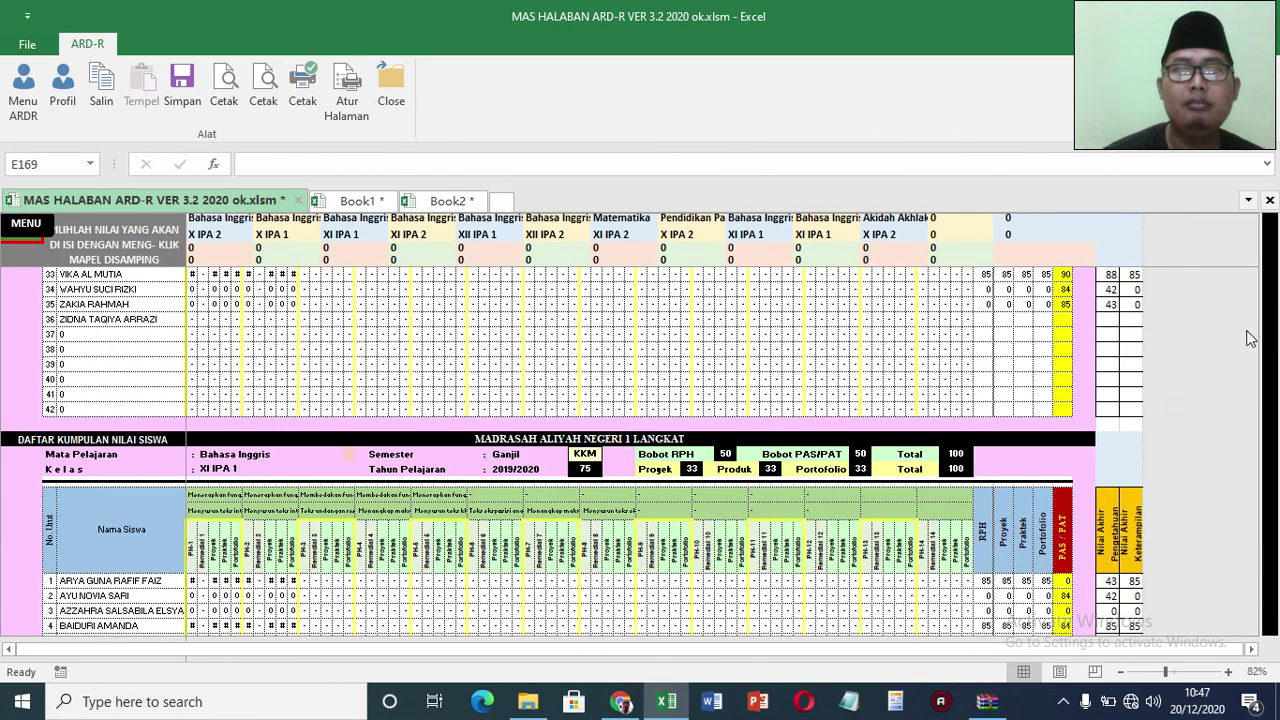
click(404, 238)
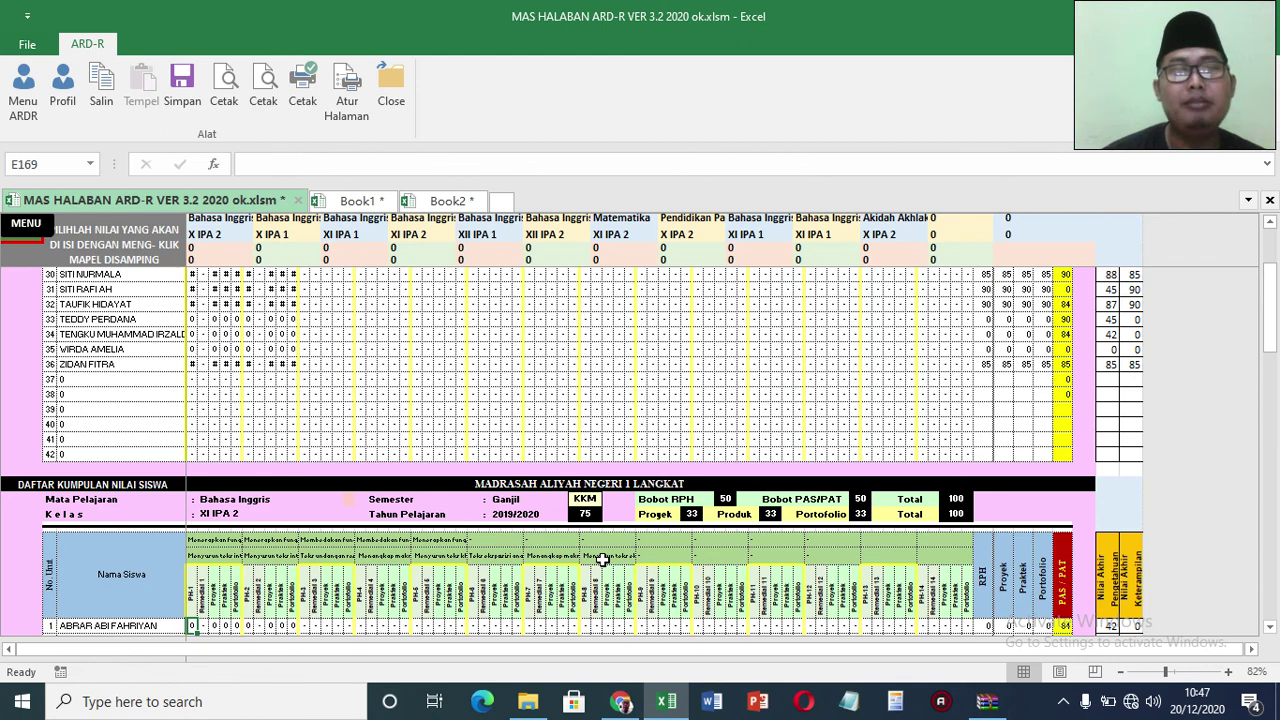
Step: Browse the Bahasa Inggris XI IPA 1, X IPA 2 and XI IPA 2 grade lists
click(283, 228)
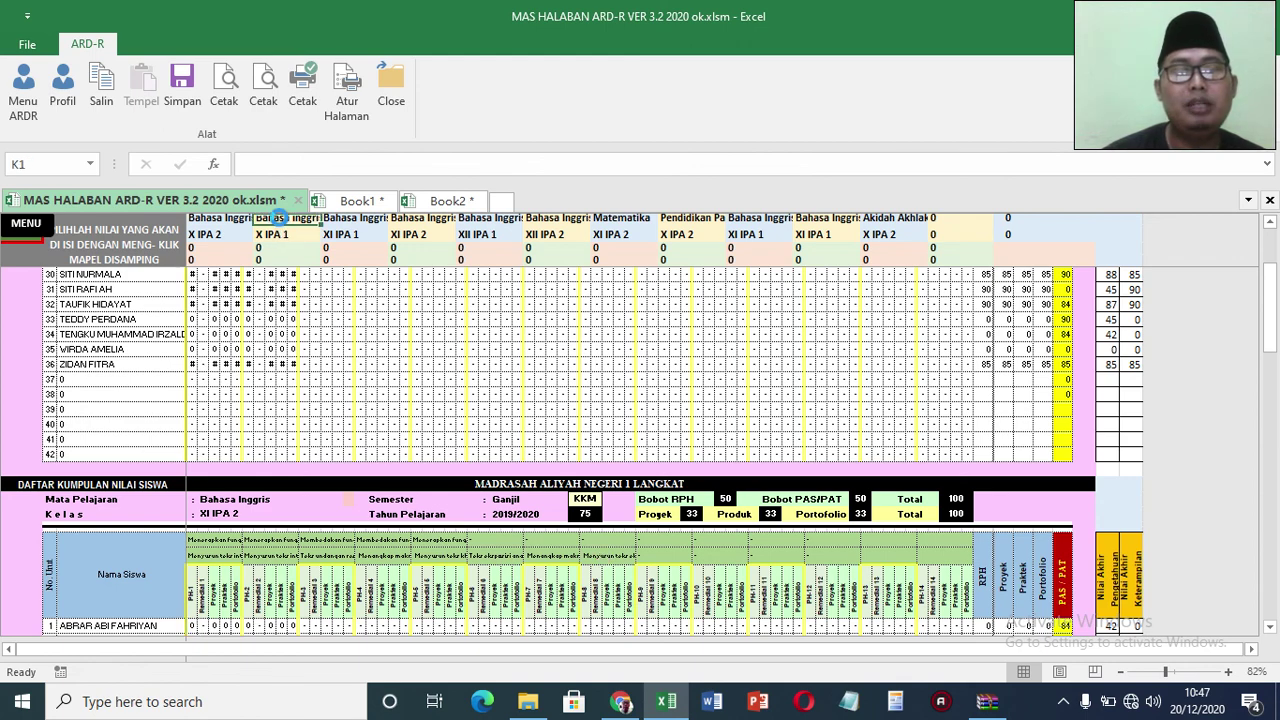
click(1270, 222)
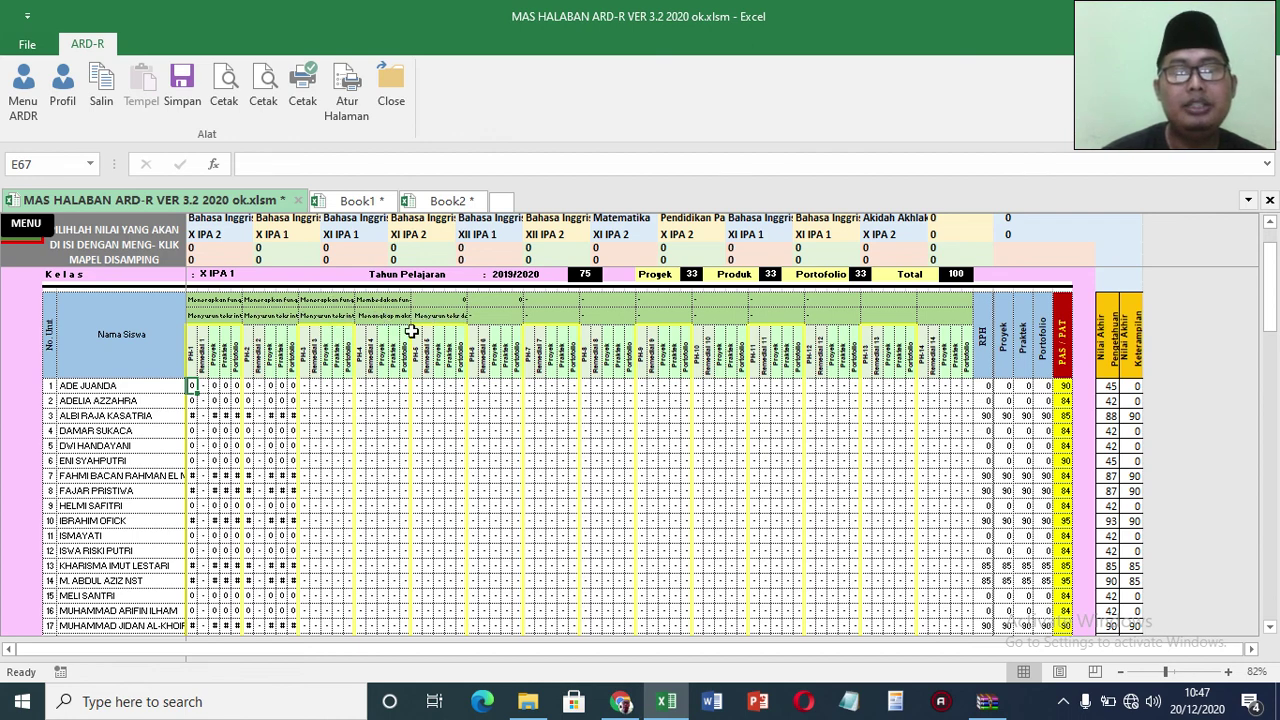
scroll(1272, 243, down, 7)
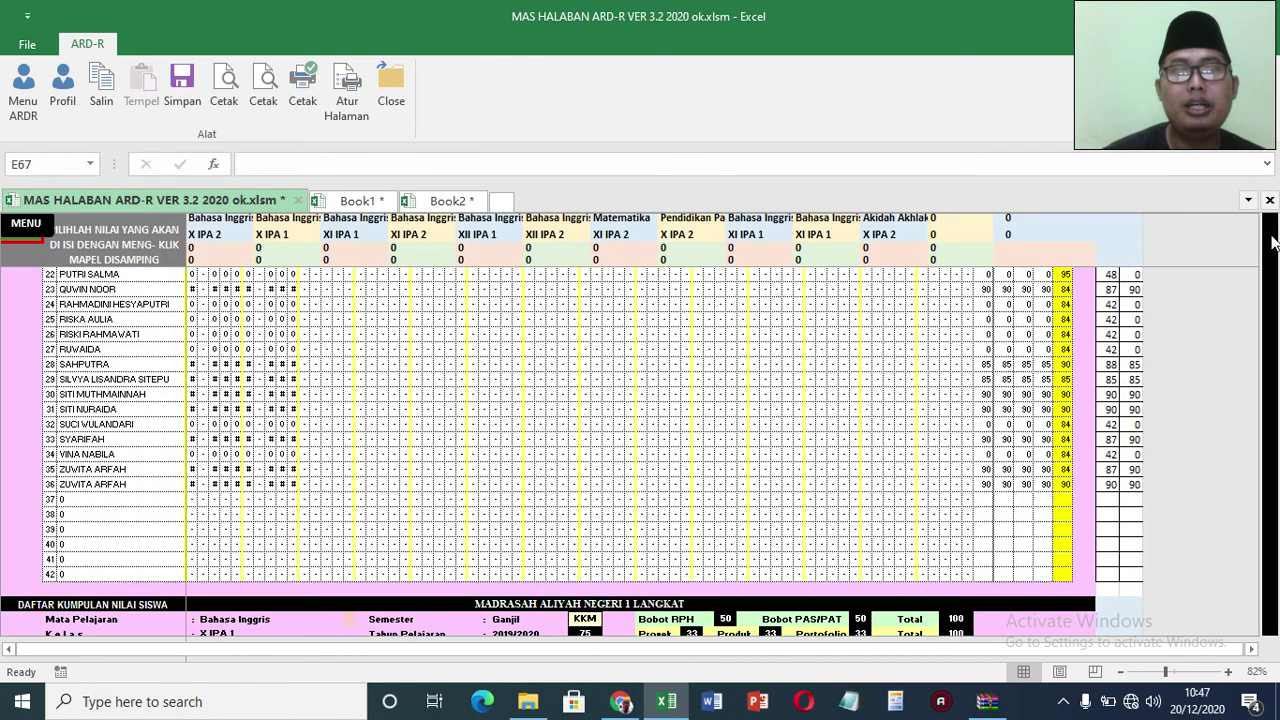
scroll(1272, 243, up, 7)
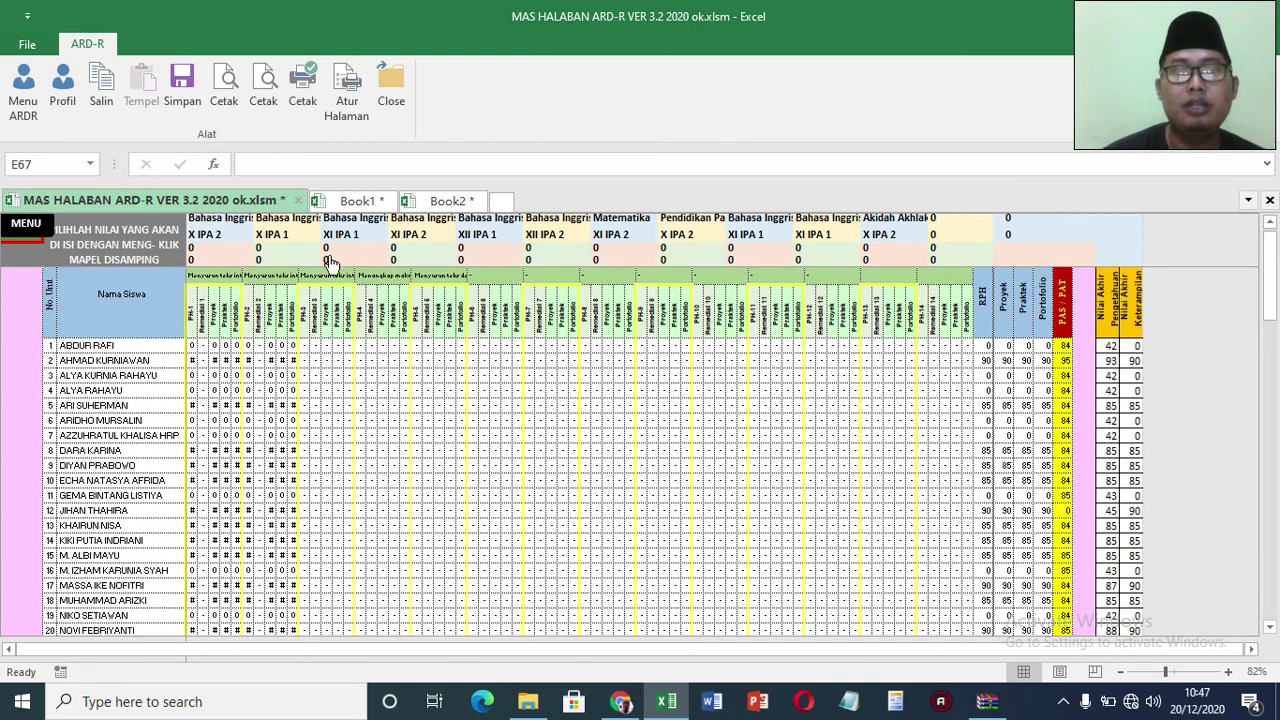
click(190, 244)
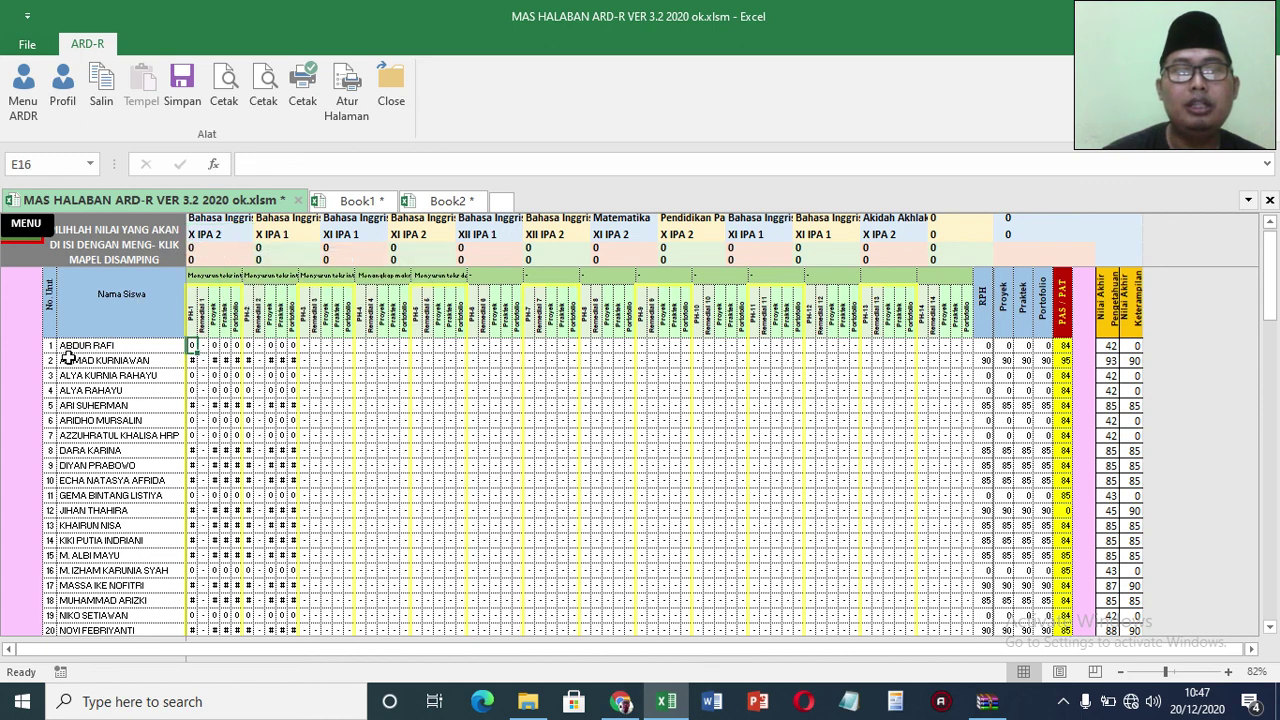
click(282, 244)
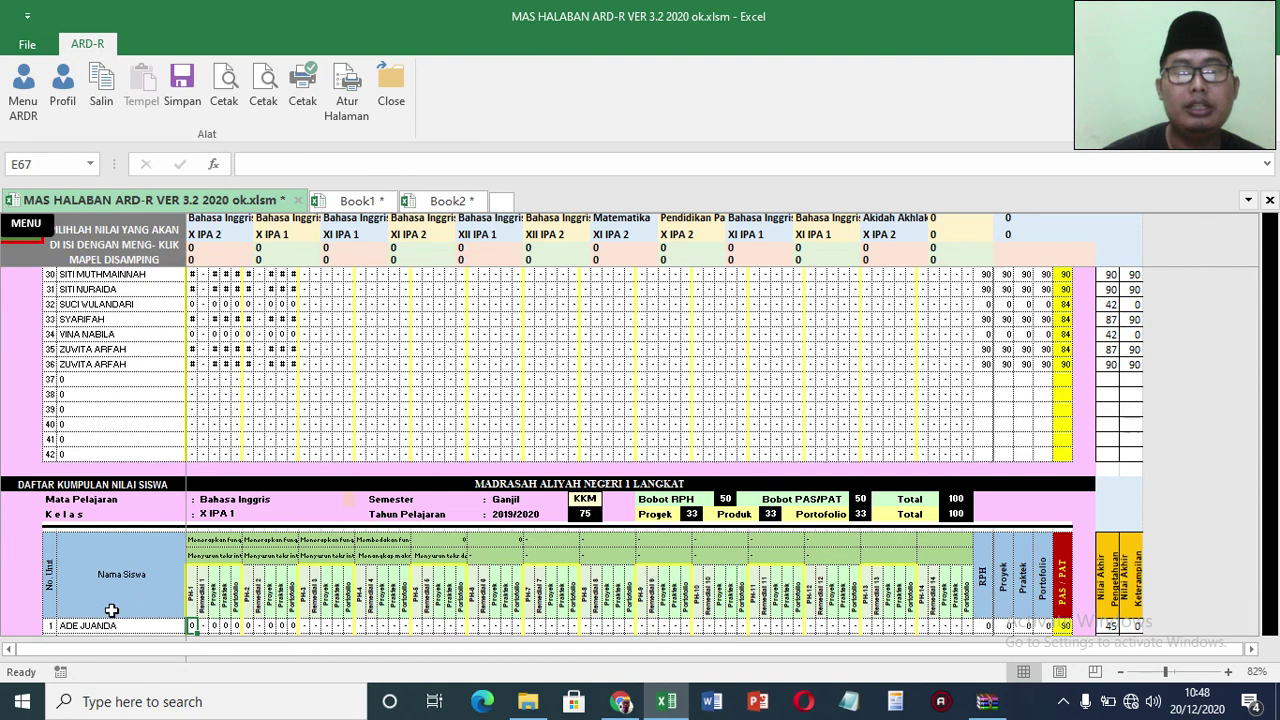
click(418, 241)
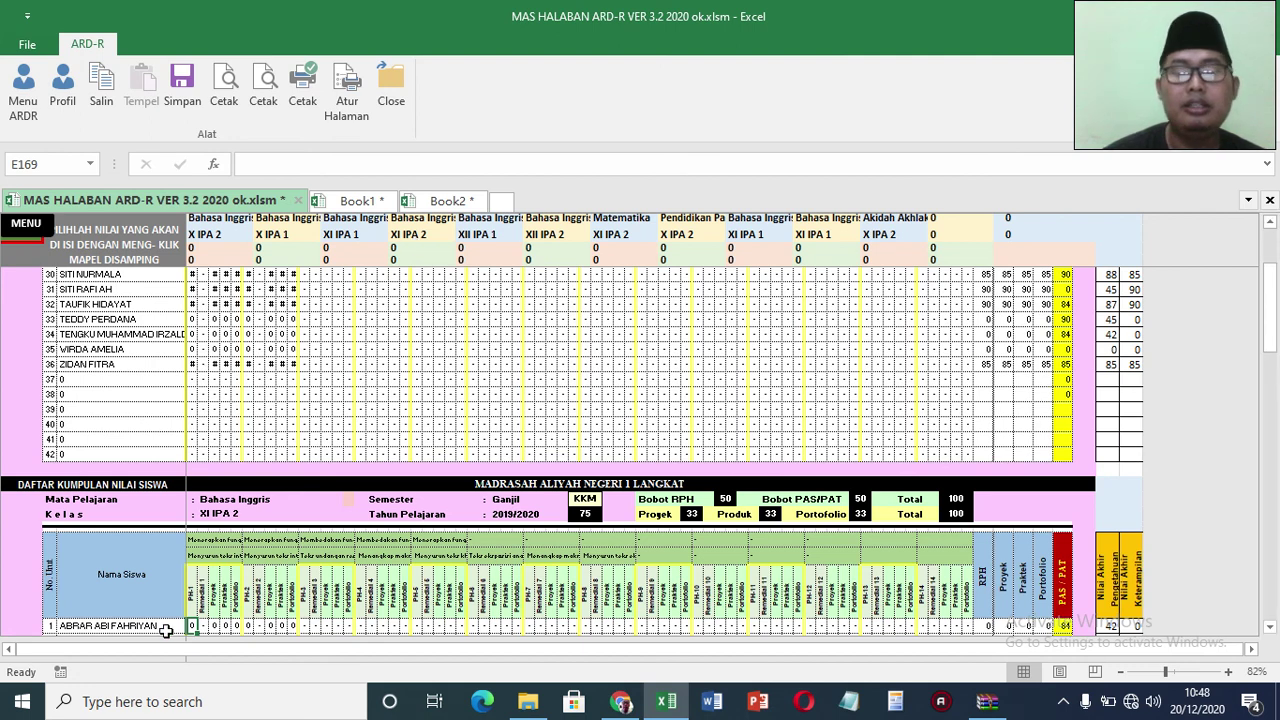
Step: Scroll the sheet and visit the XII IPA 1 and XI IPA 2 blocks, ending on Akidah Akhlak X IPA 2
click(1270, 627)
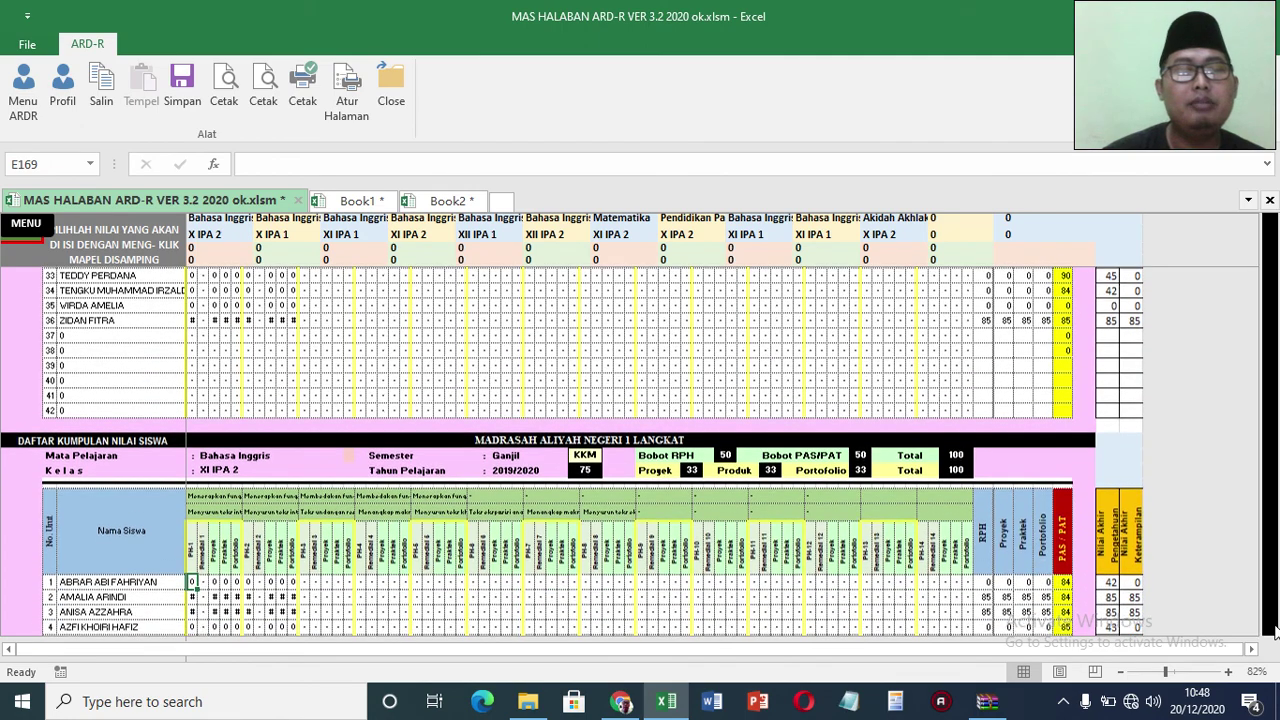
scroll(1272, 628, down, 4)
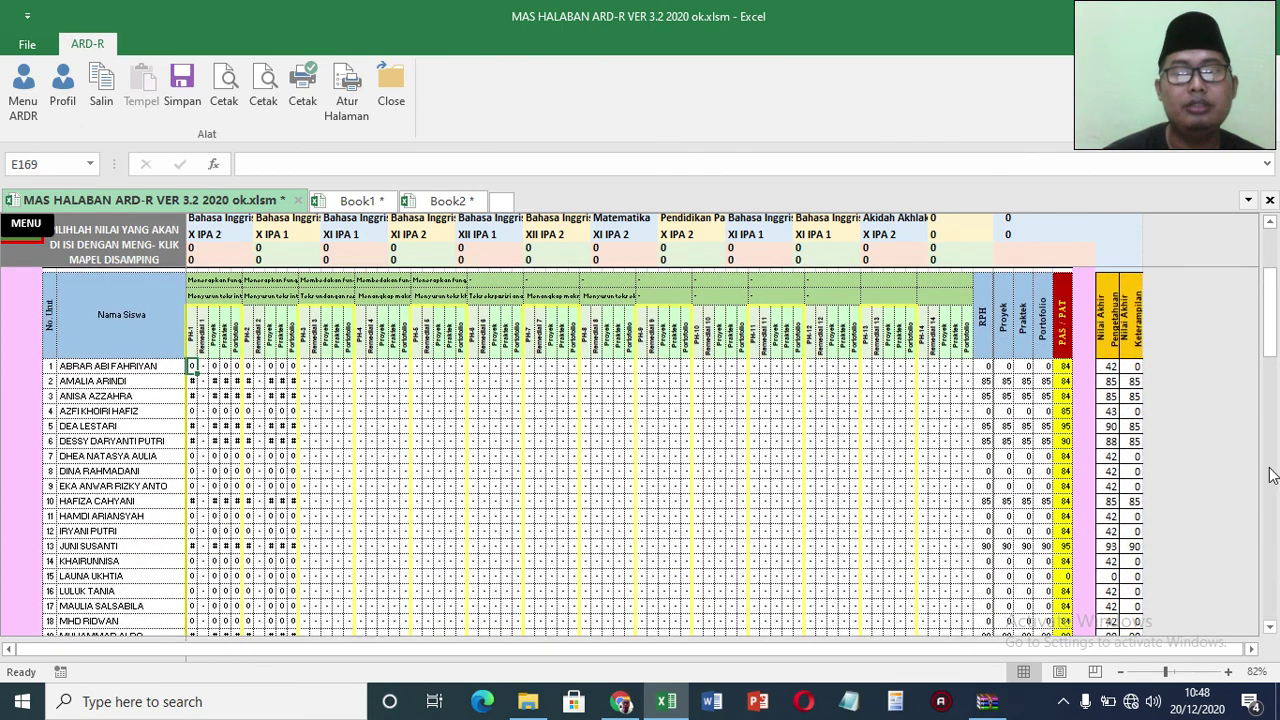
scroll(1275, 262, down, 10)
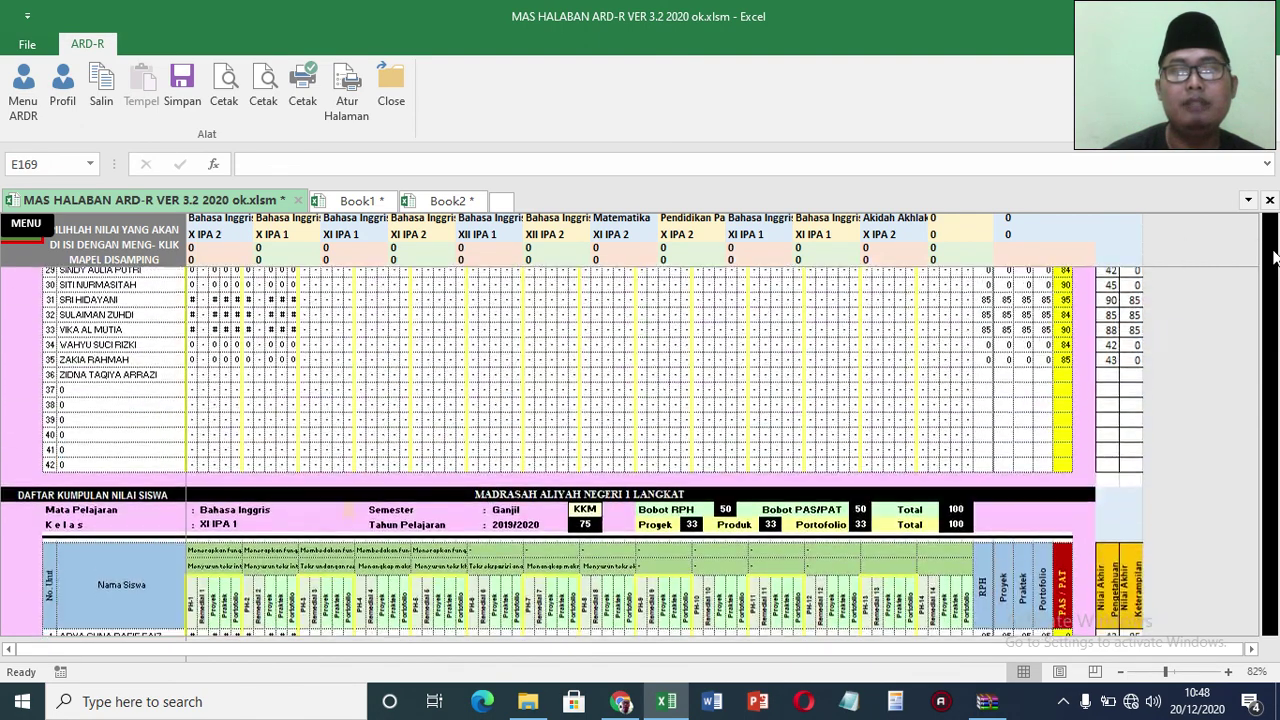
drag(1275, 258, 1272, 270)
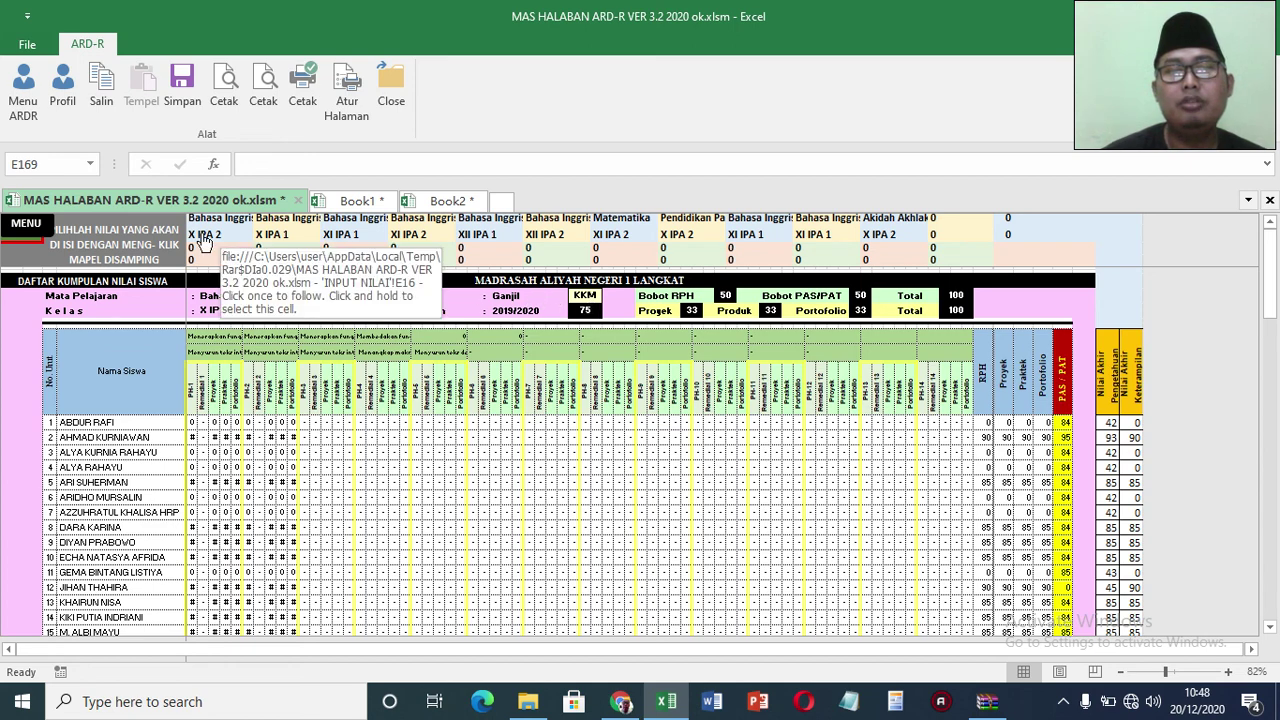
click(479, 245)
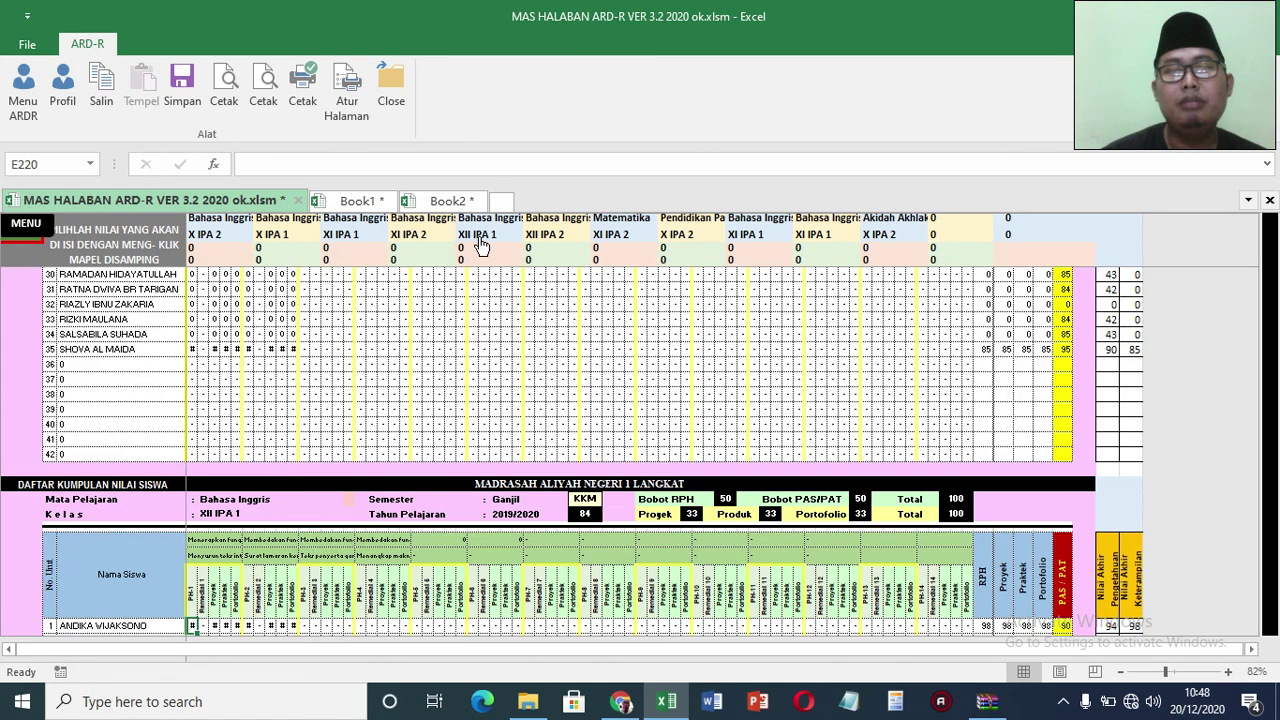
click(413, 232)
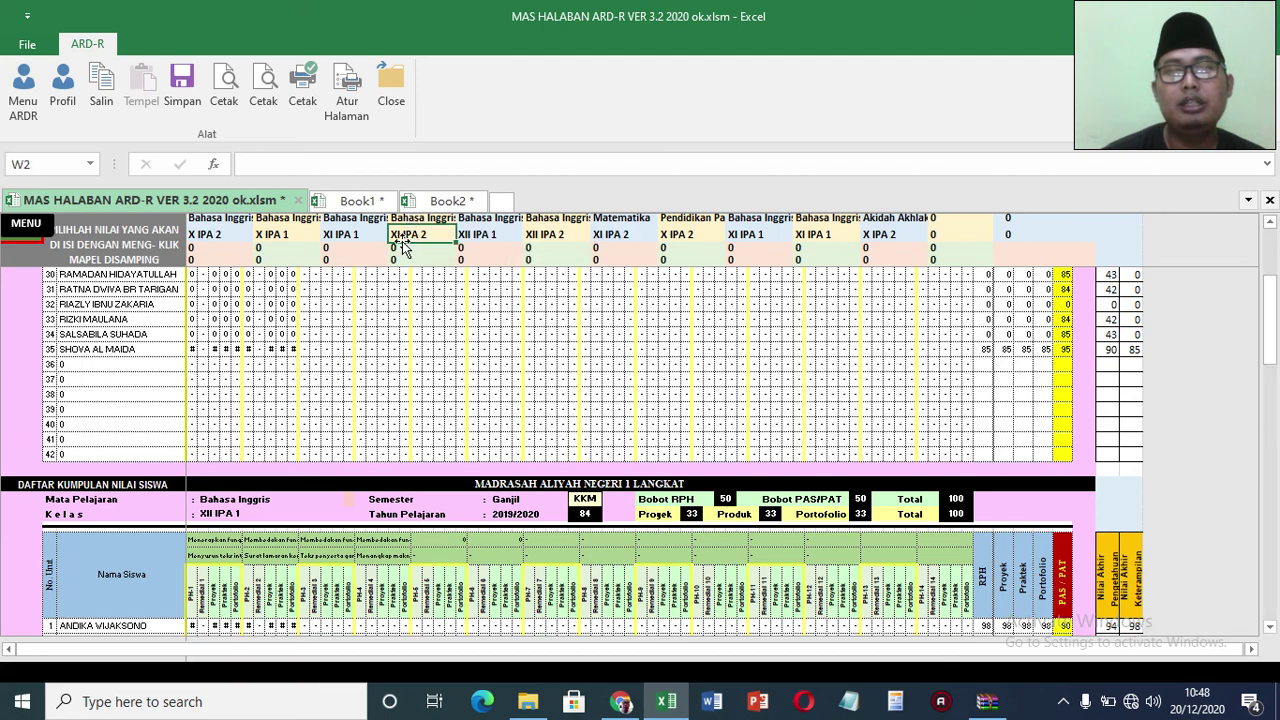
click(401, 246)
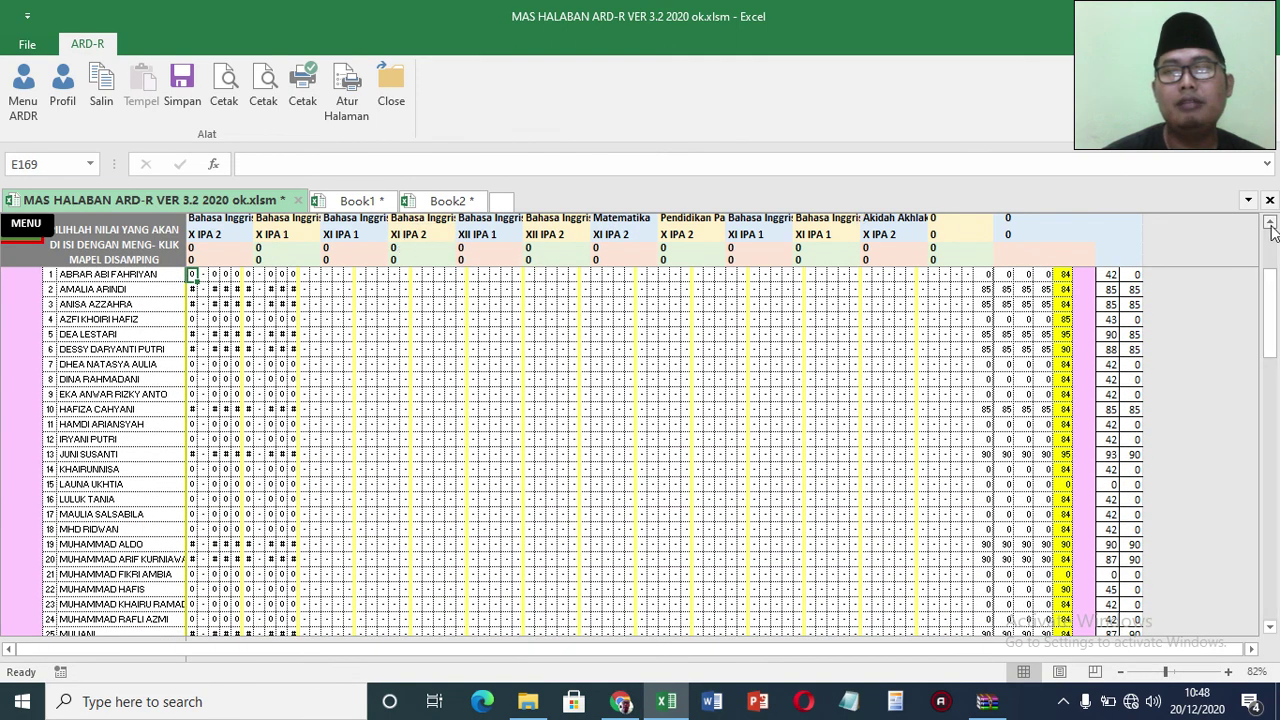
click(1270, 222)
click(1270, 222)
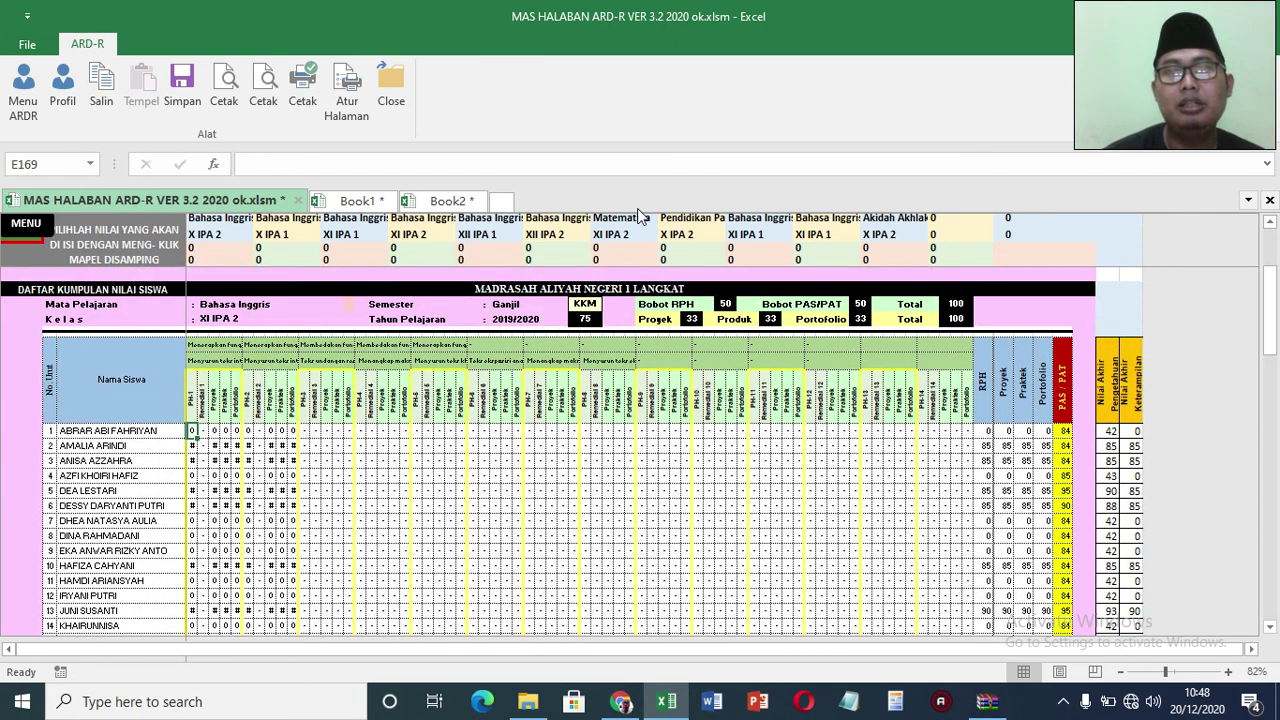
click(880, 238)
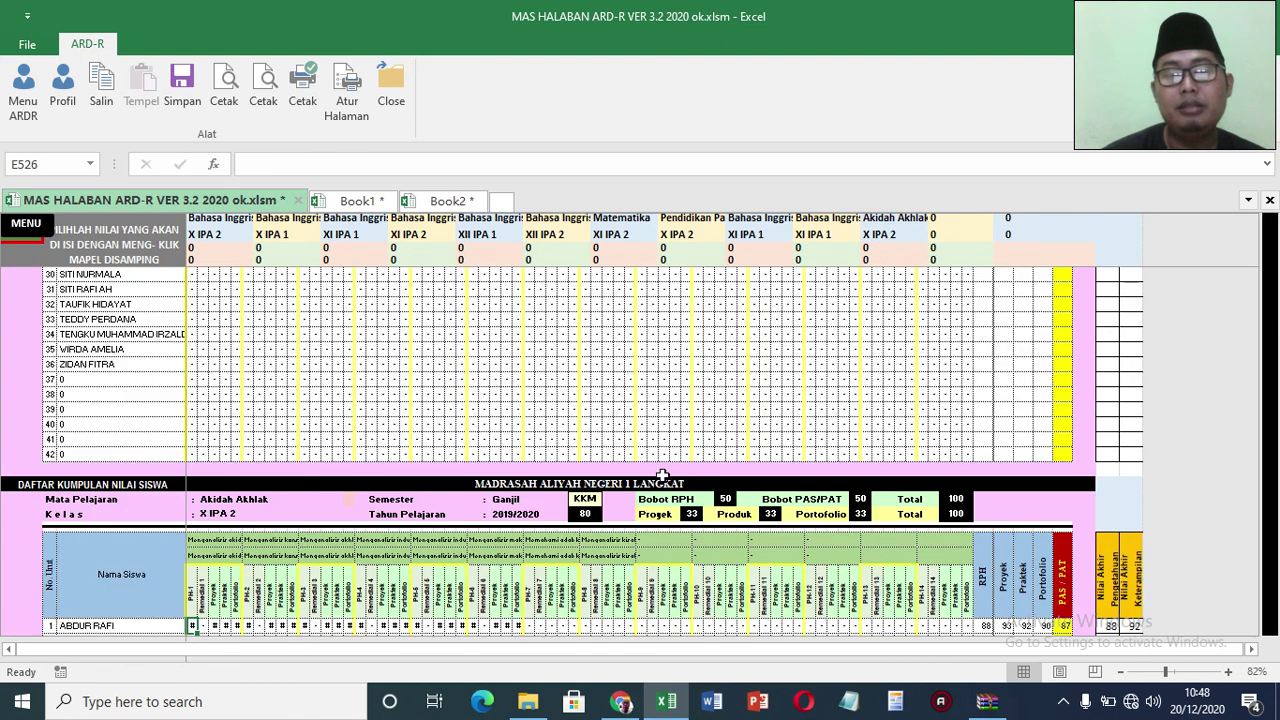
Step: Scroll up to the Bahasa Inggris X IPA 2 block and select the first student's score cells
drag(1270, 392, 1270, 230)
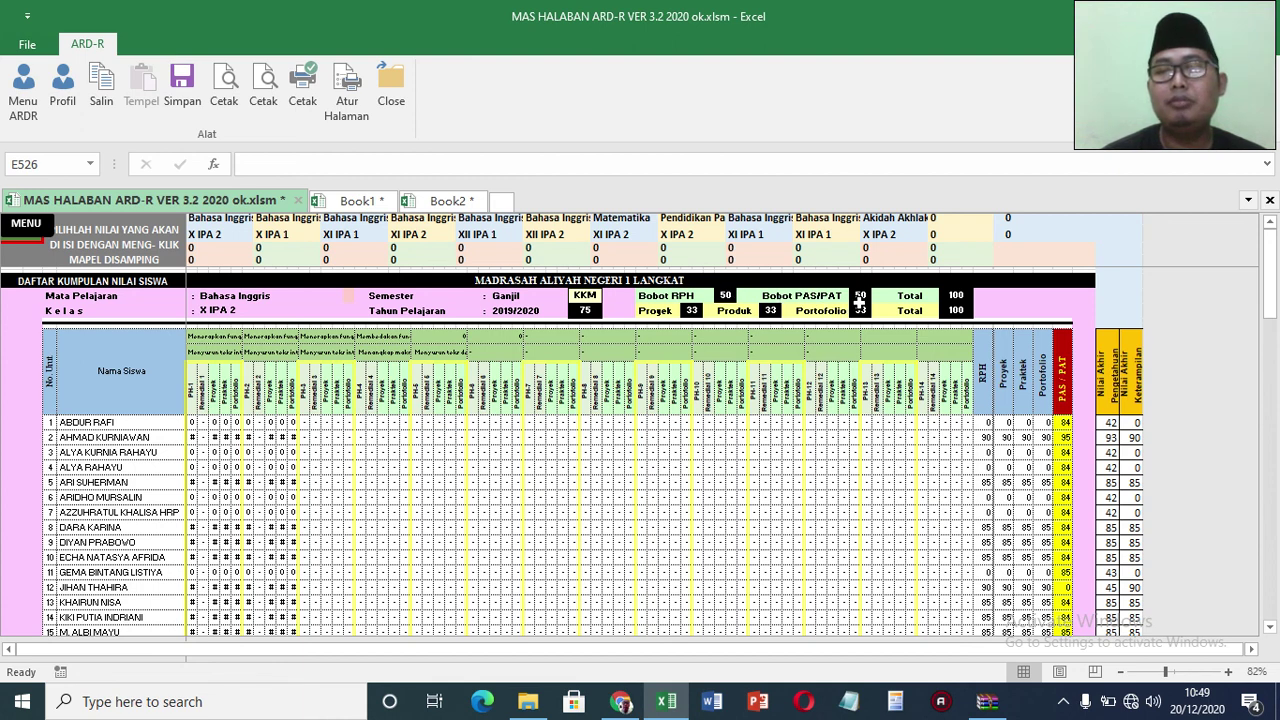
click(1063, 424)
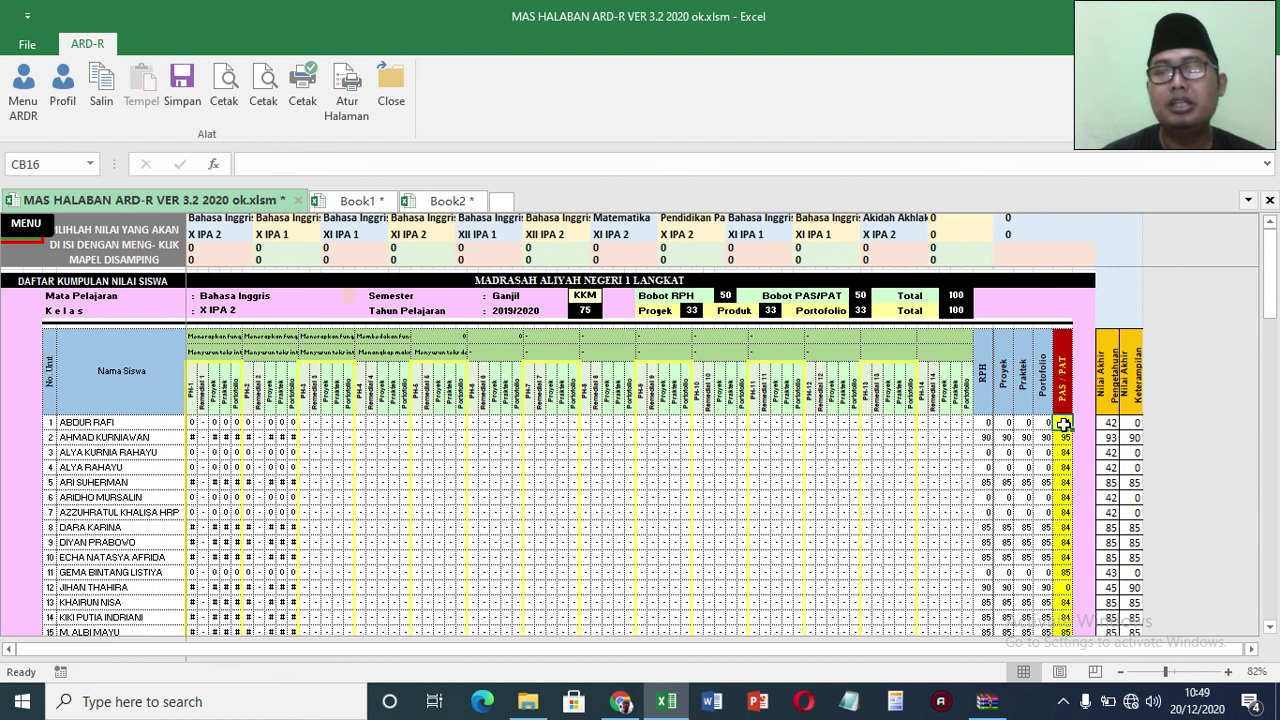
drag(191, 422, 295, 424)
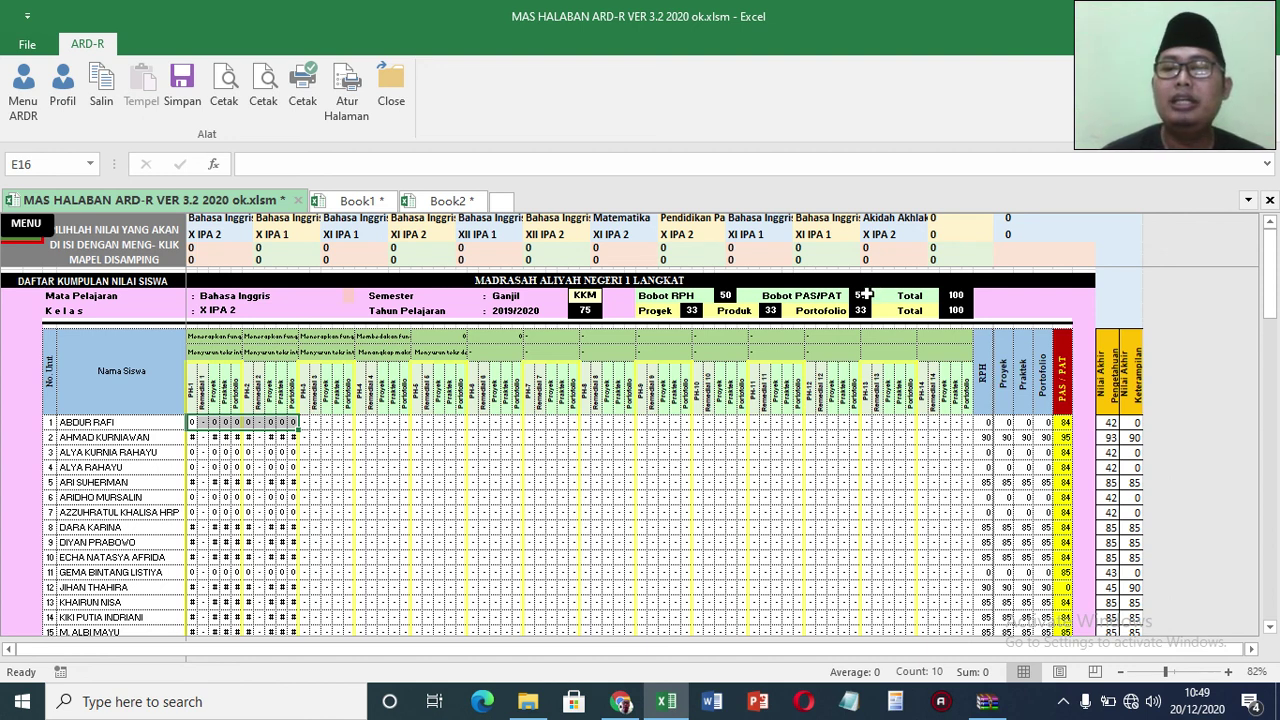
Step: Set the Bobot RPH weight to 20 and the Bobot PAS/PAT weight to 80
click(725, 297)
text(70)
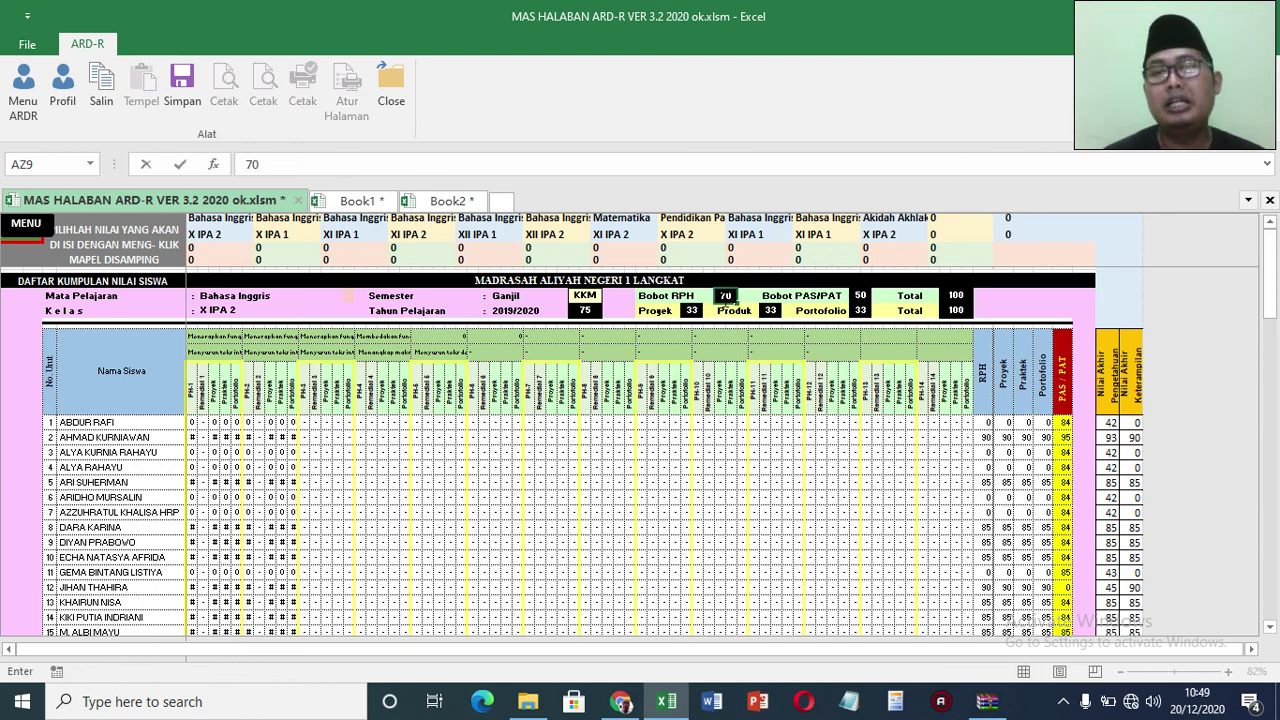
click(862, 295)
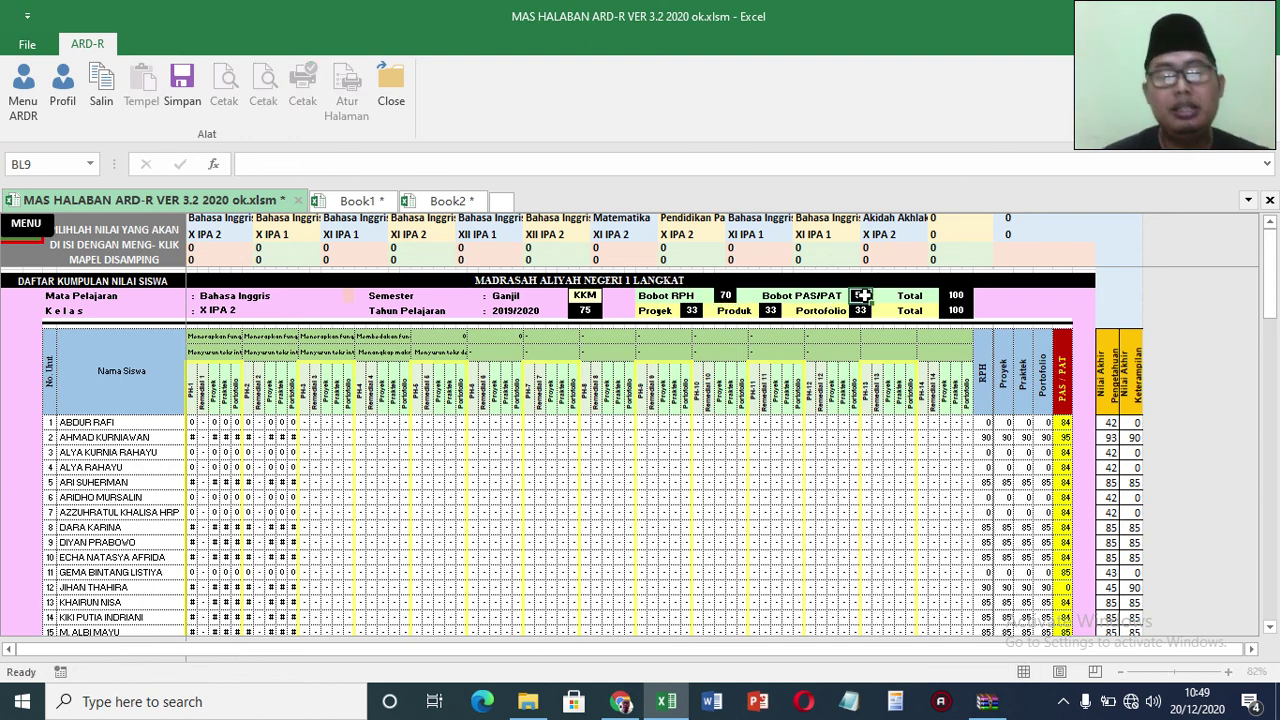
key(Return)
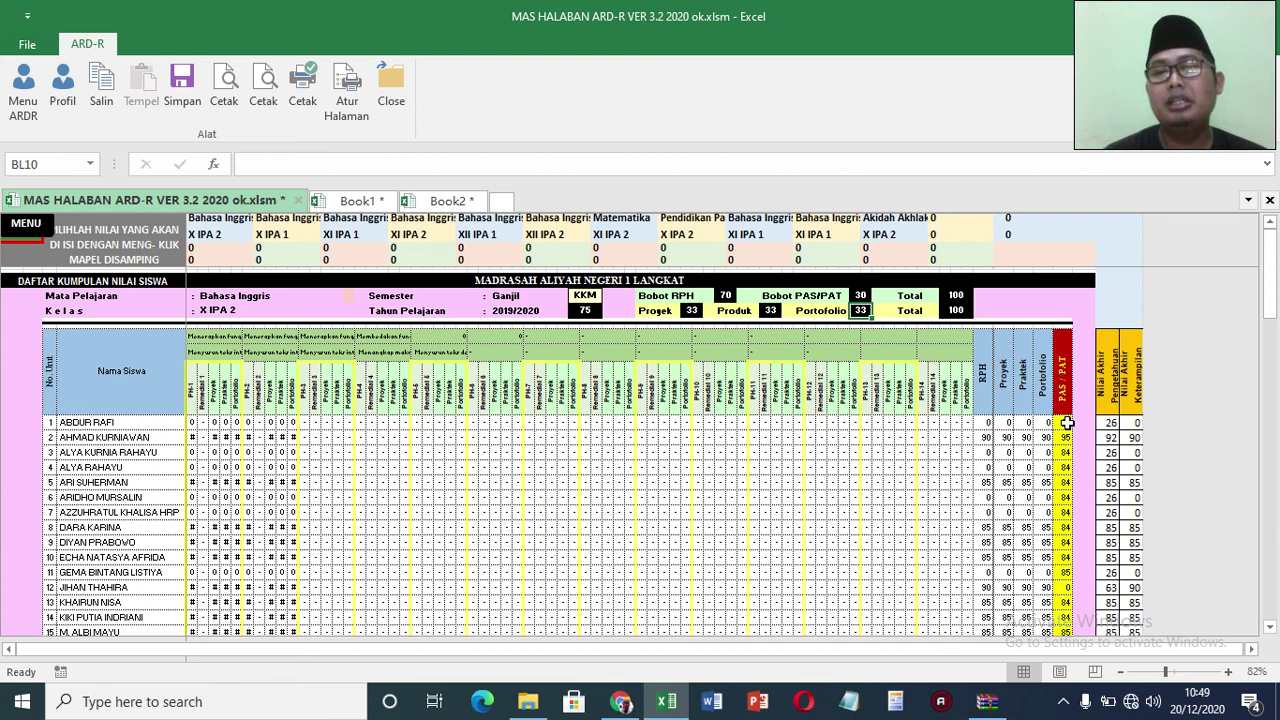
click(862, 296)
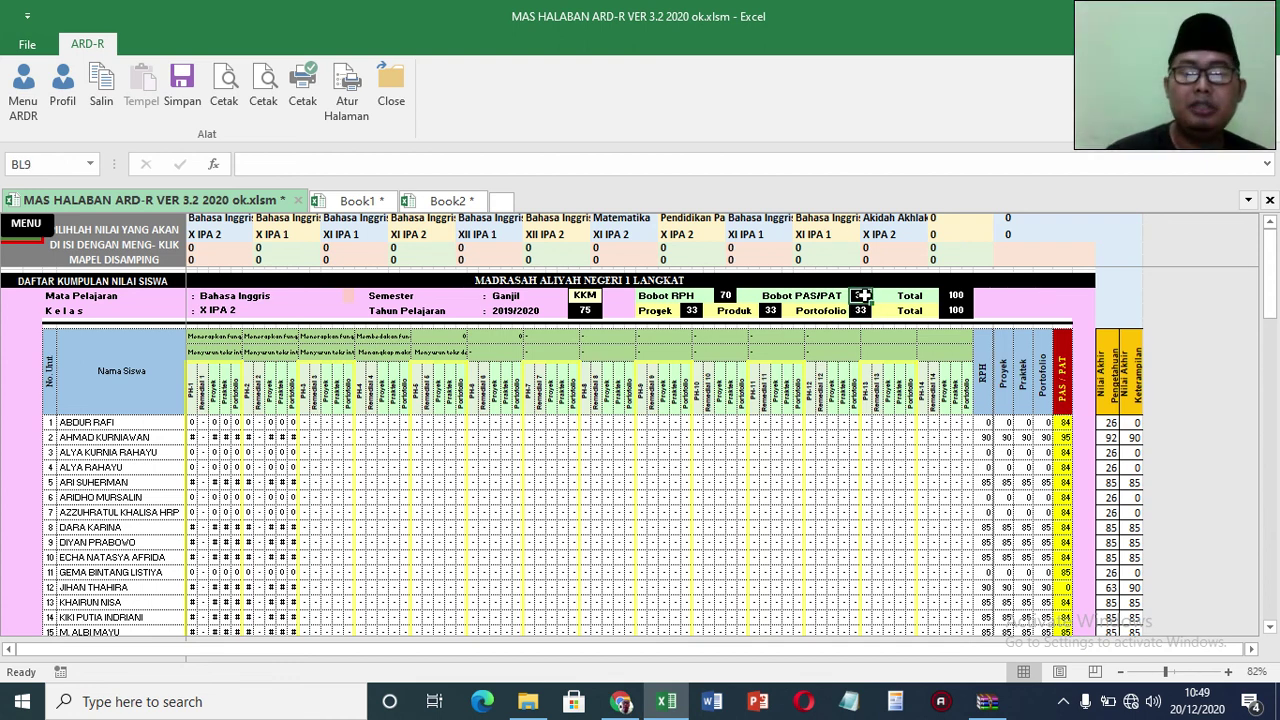
text(80)
click(722, 296)
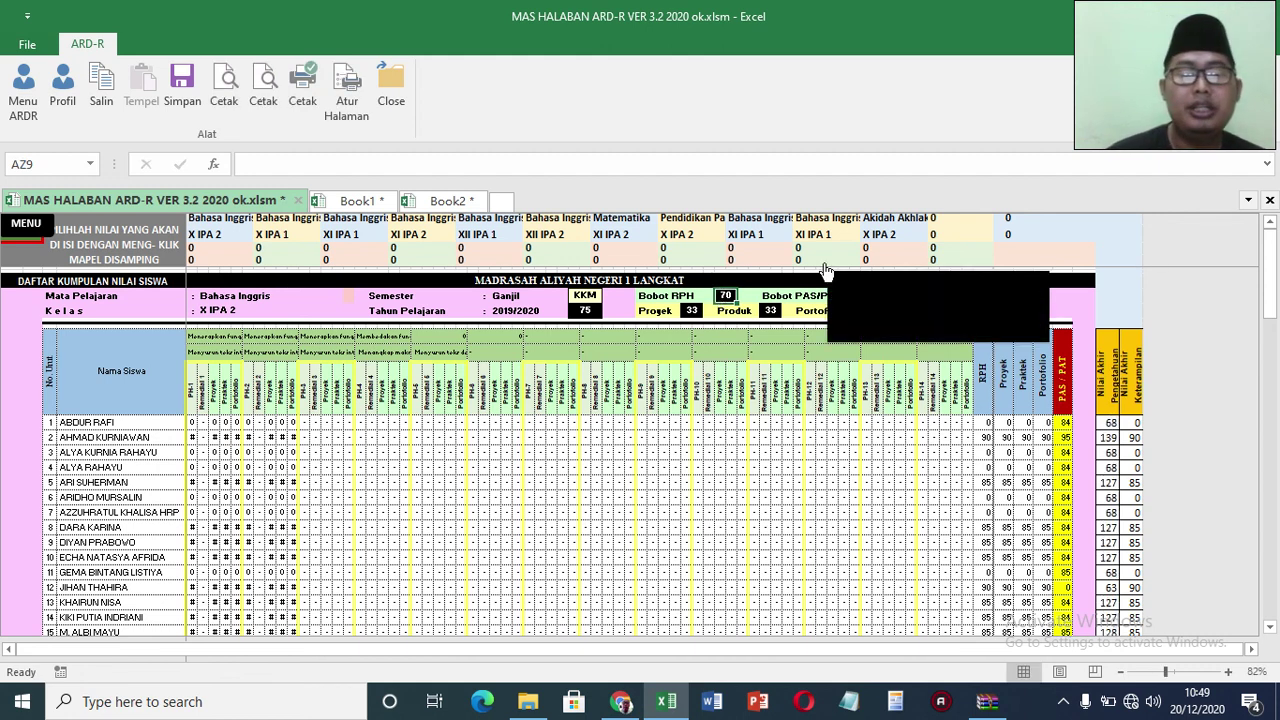
key(Down)
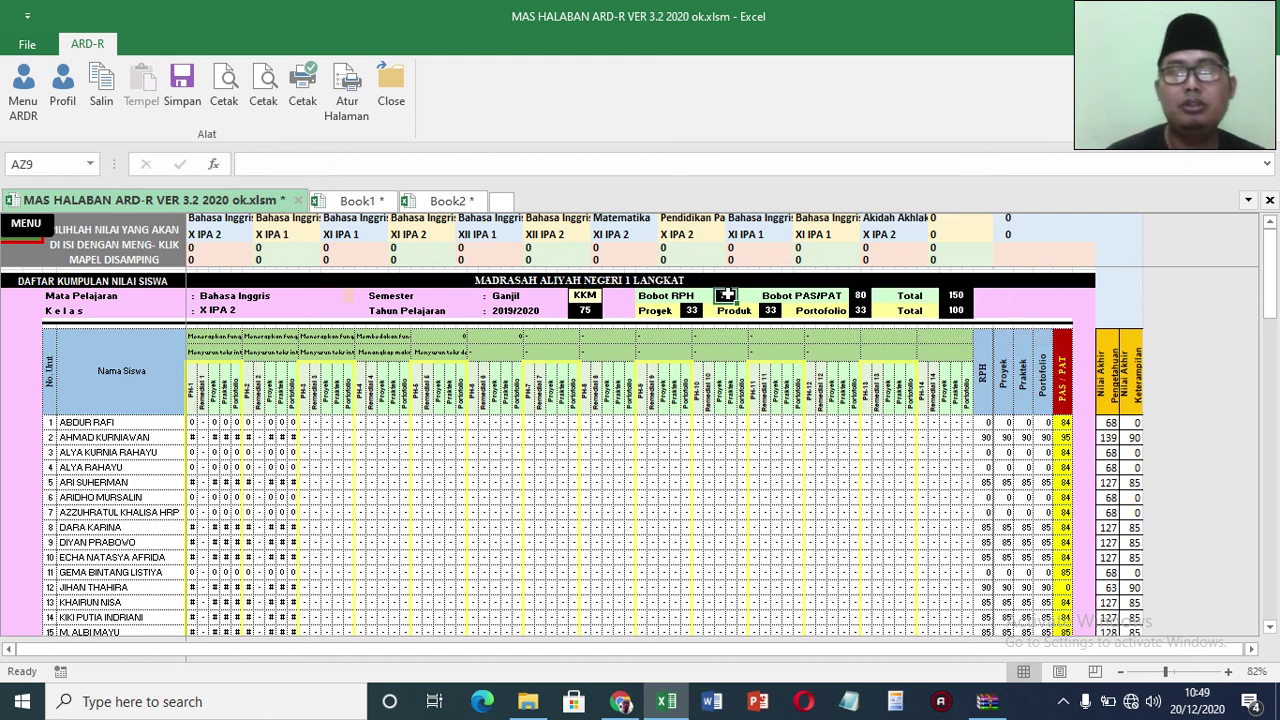
text(20)
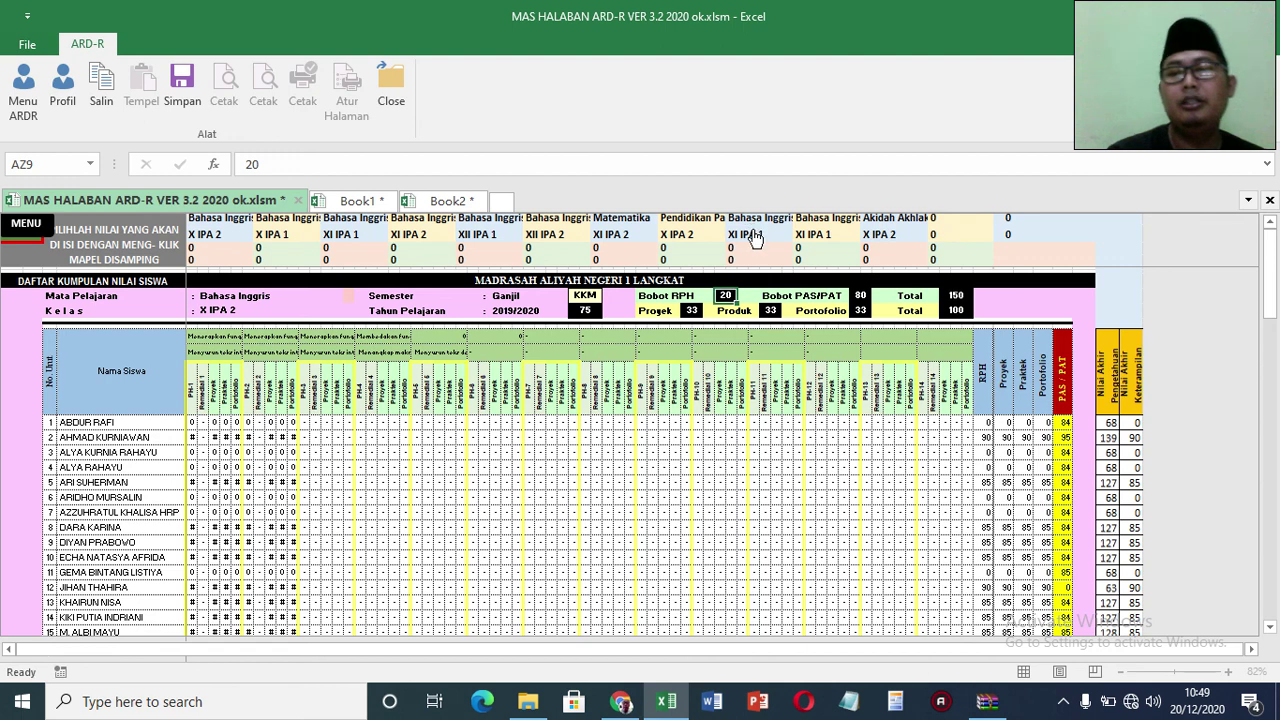
key(Return)
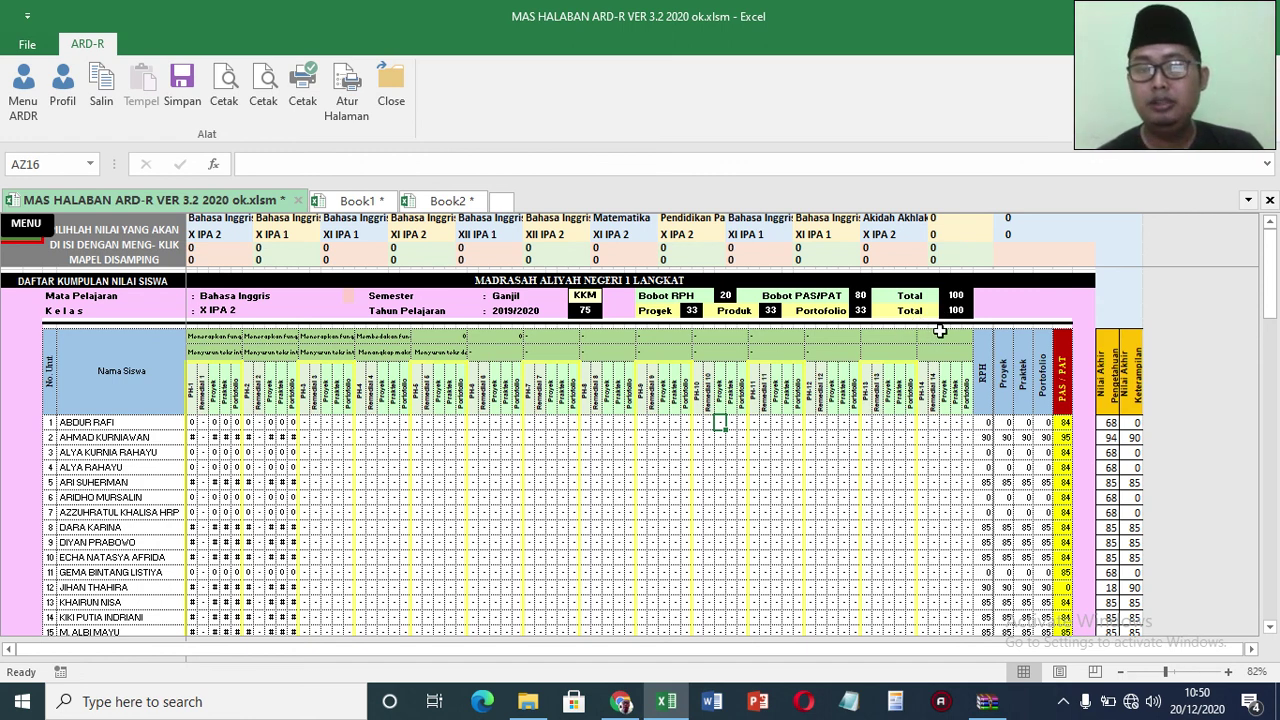
Step: Set the Projek, Produk and Portofolio weights to 30, 40 and 30
click(689, 311)
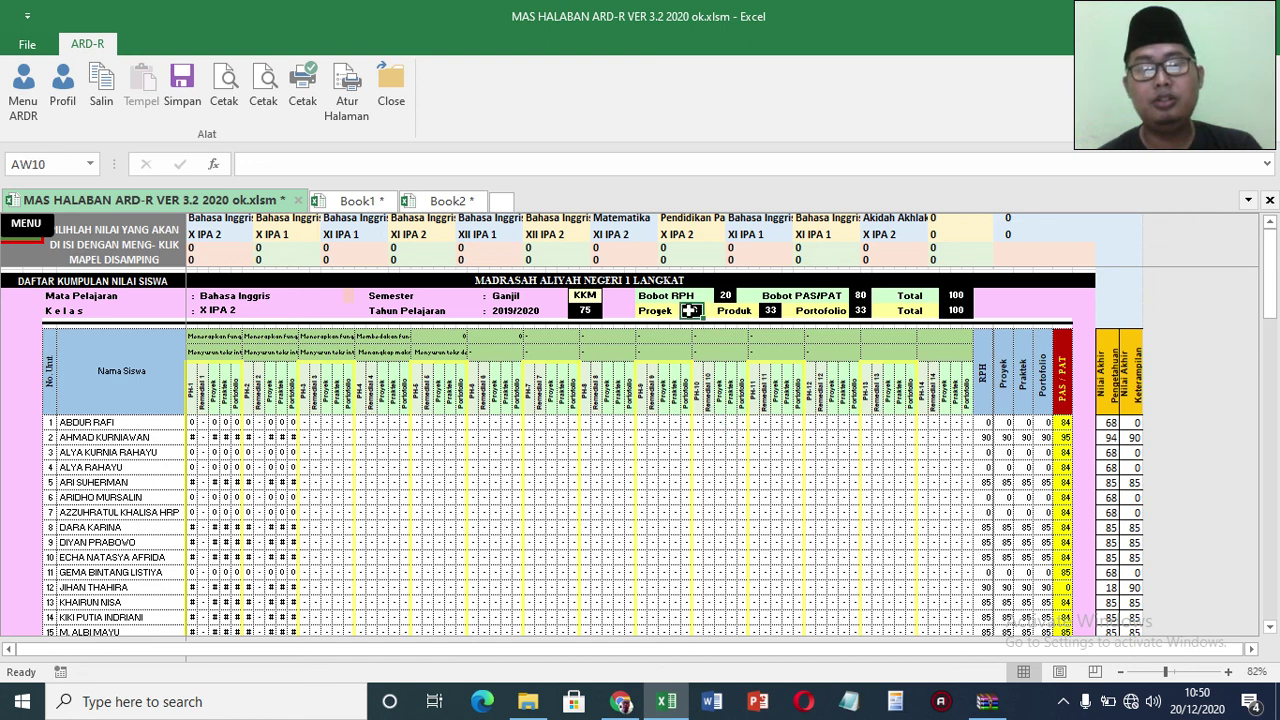
text(30)
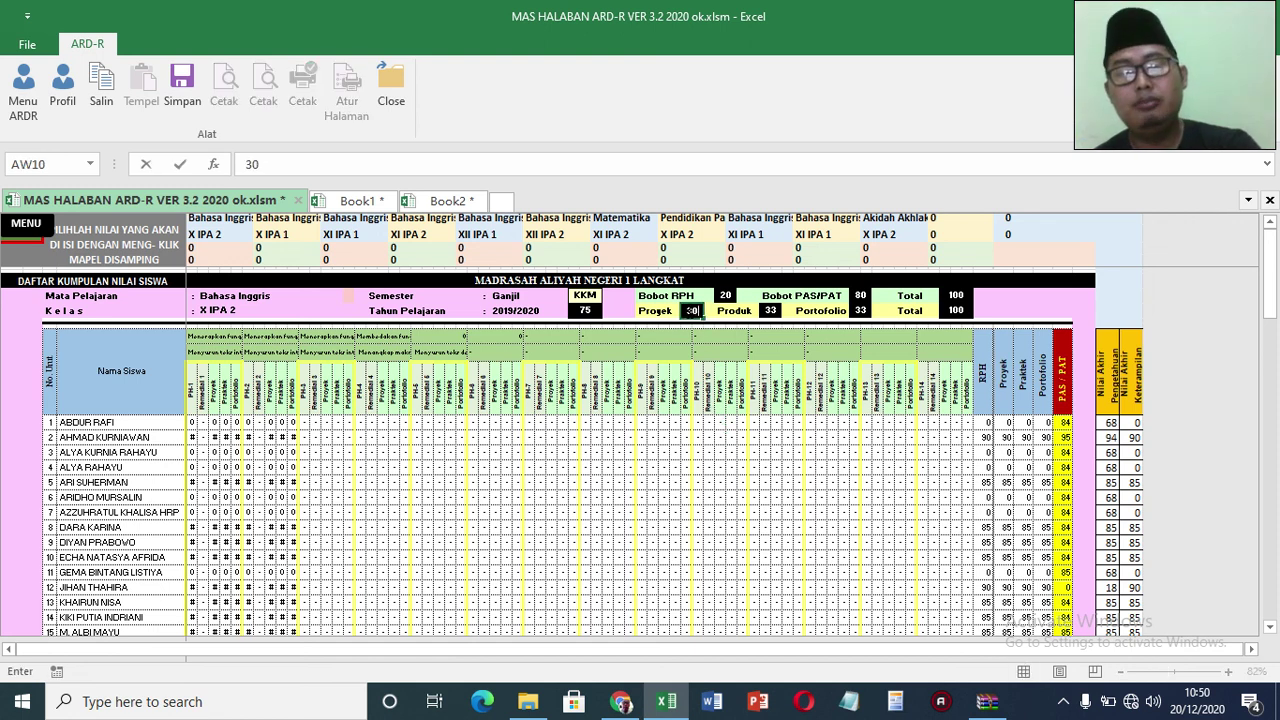
key(Return)
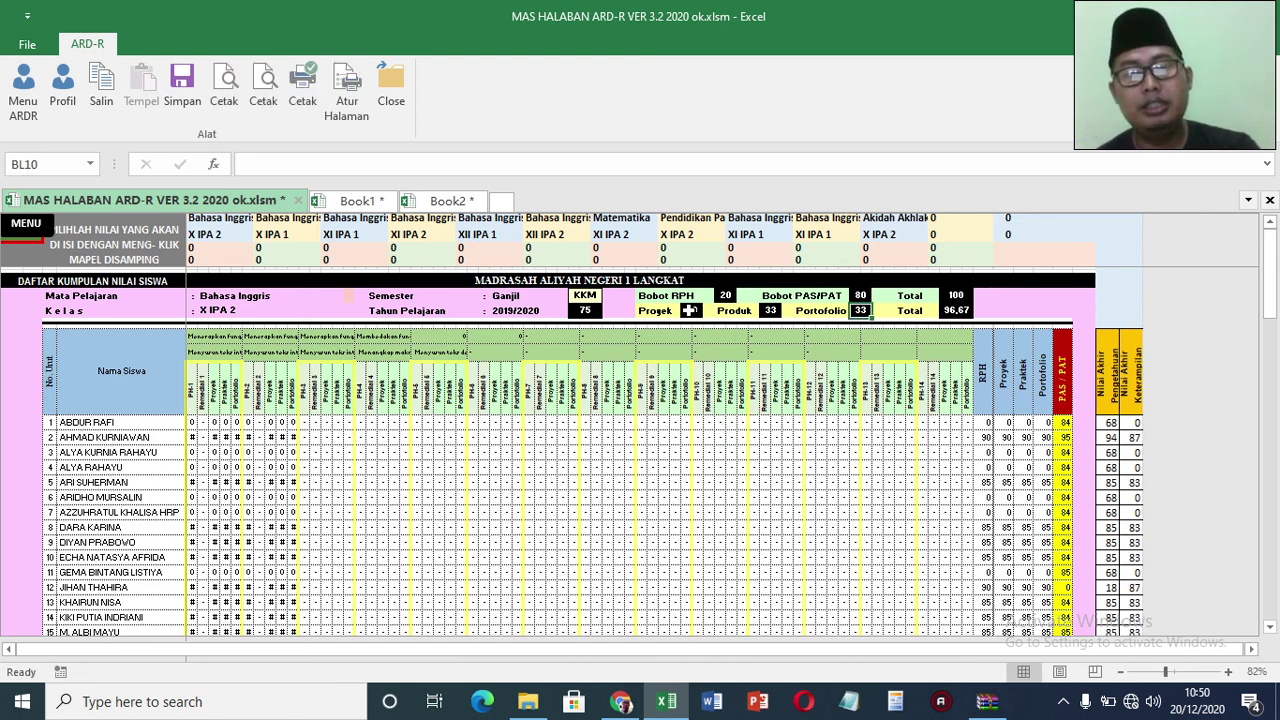
click(772, 311)
text(40)
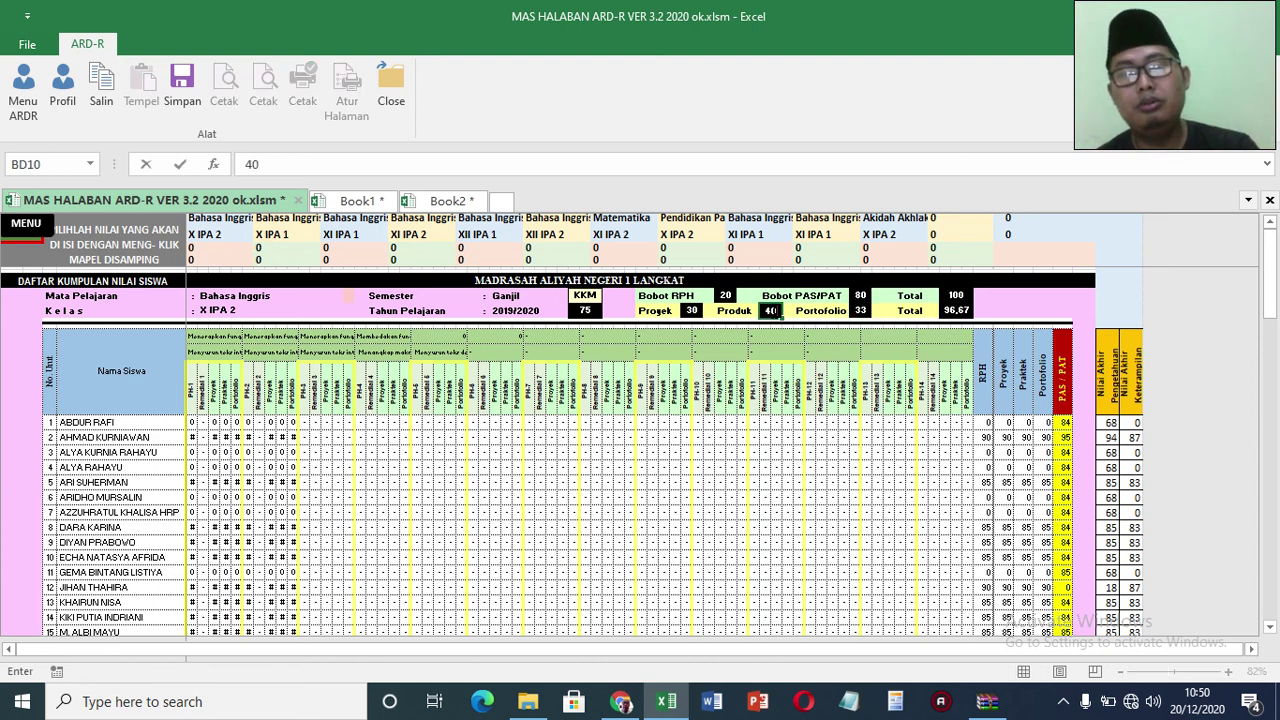
click(860, 311)
text(3)
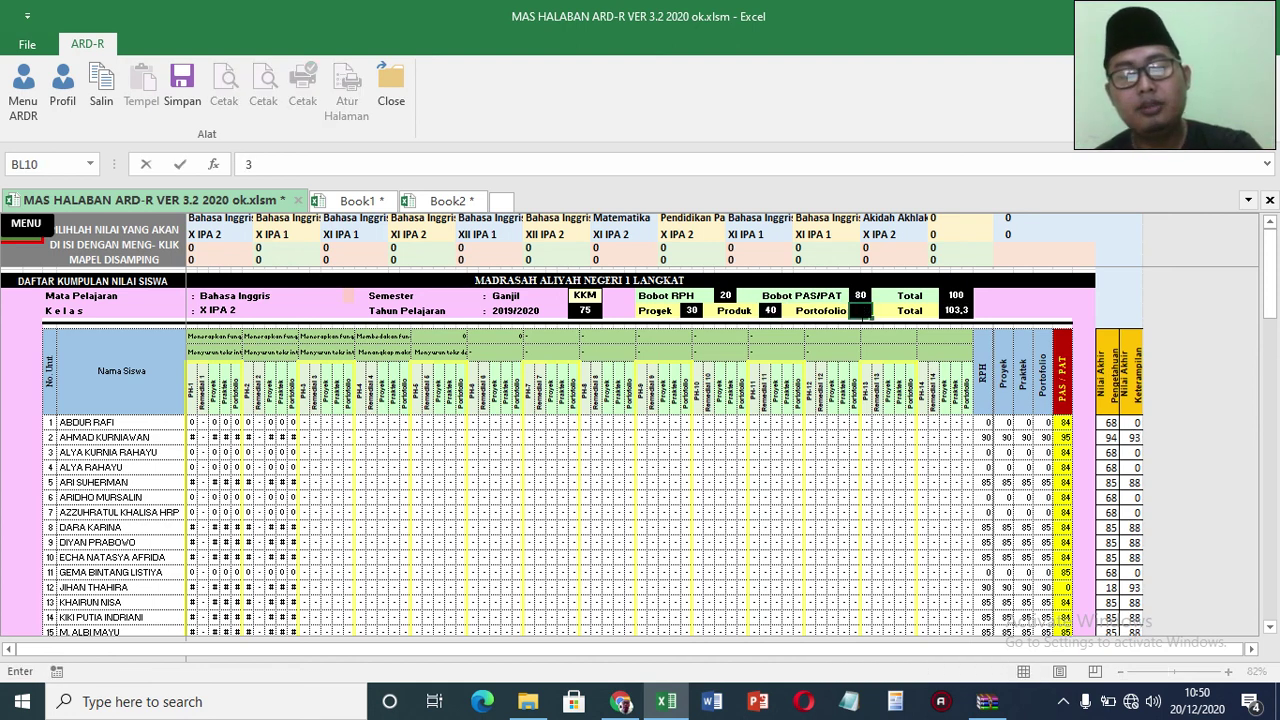
text(0)
key(Return)
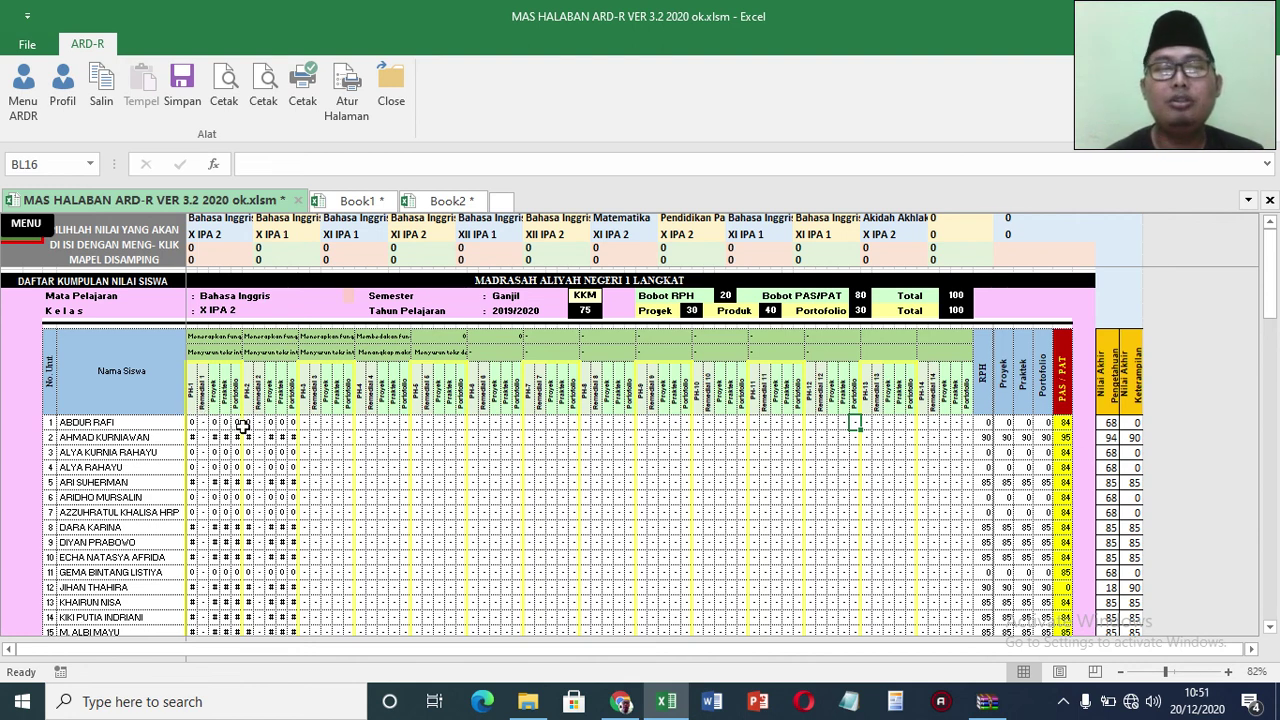
click(192, 422)
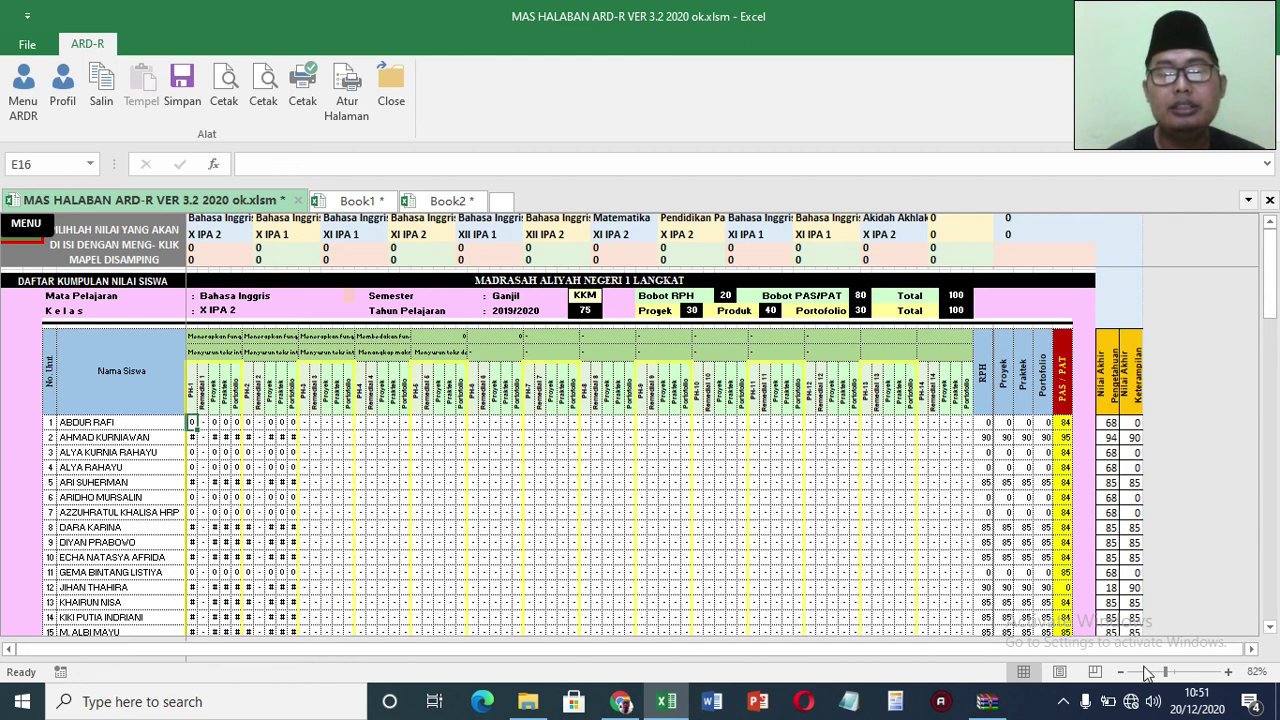
Step: Copy students 1–2's PH-1 scores and paste them into PH-2, PH-3 and PH-4, then review the results
drag(1165, 672, 1179, 672)
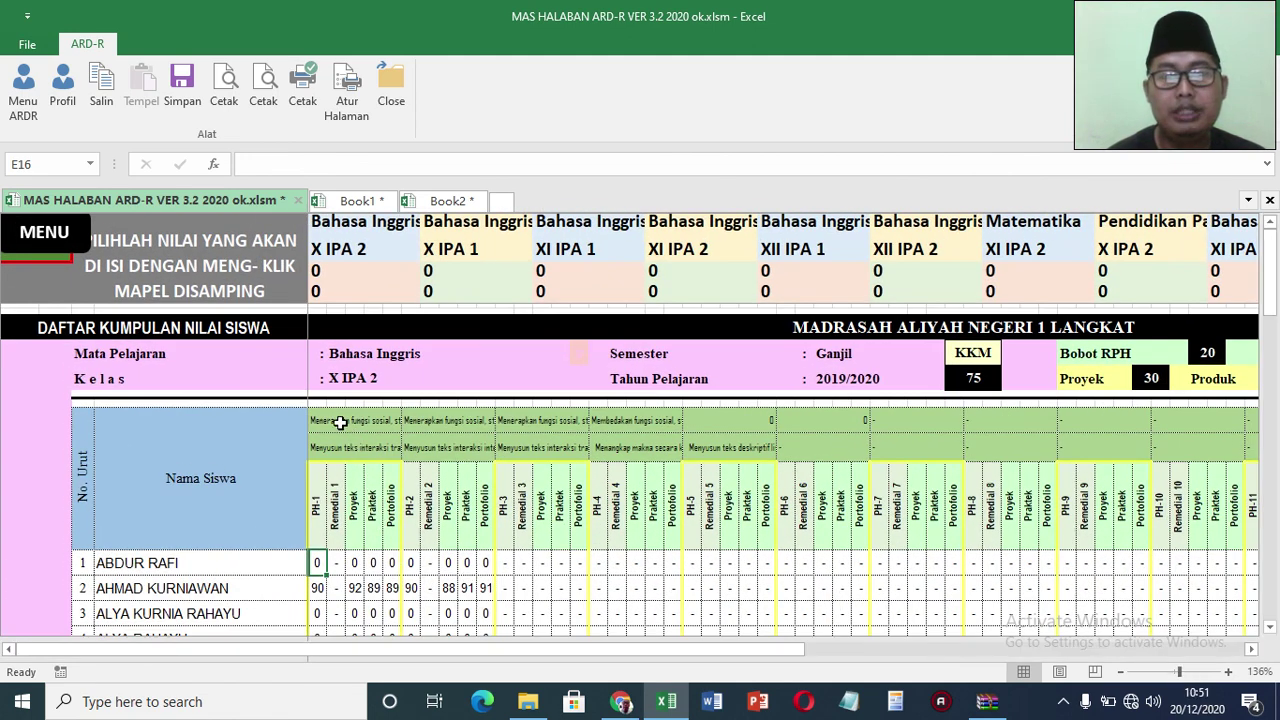
drag(318, 563, 385, 589)
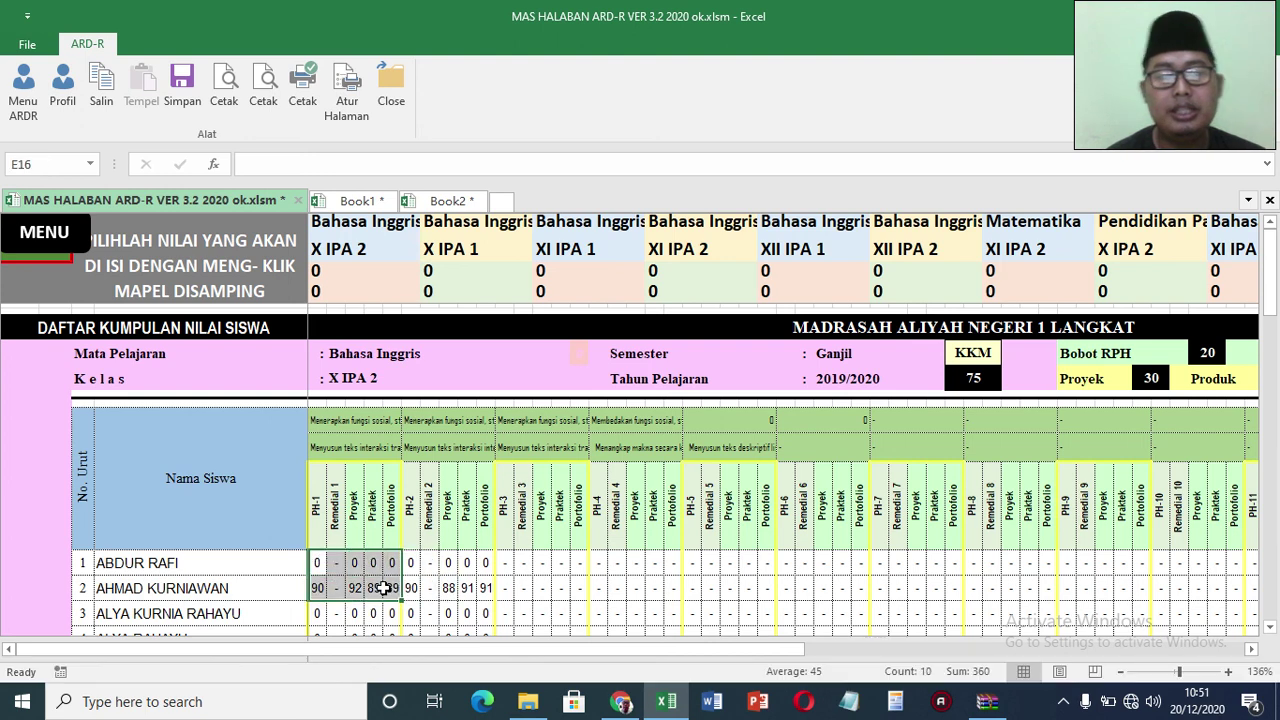
key(ctrl+c)
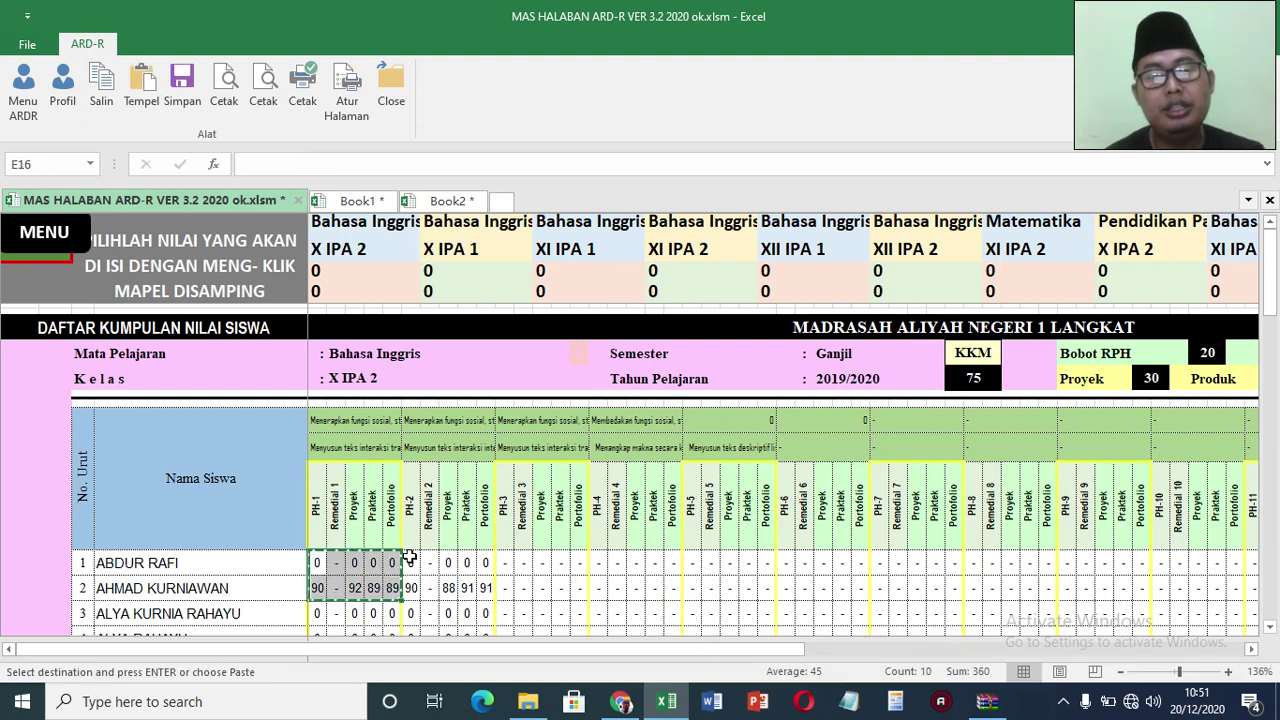
click(410, 560)
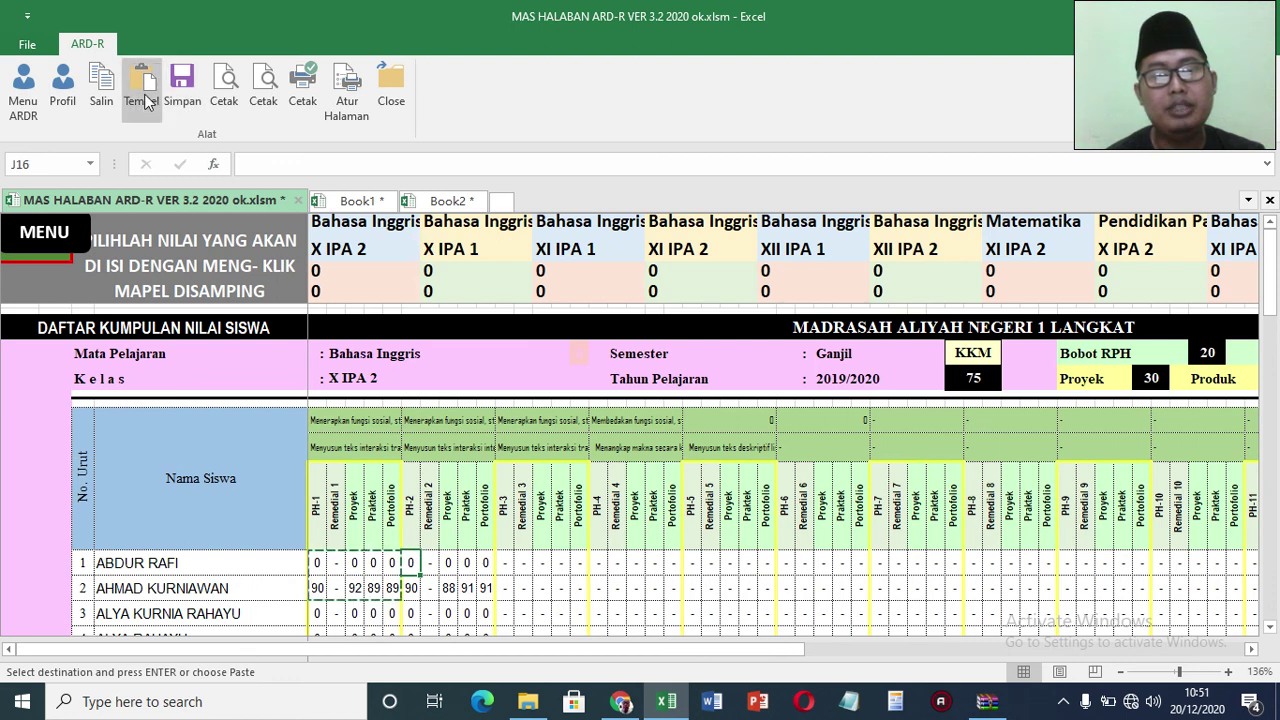
click(141, 85)
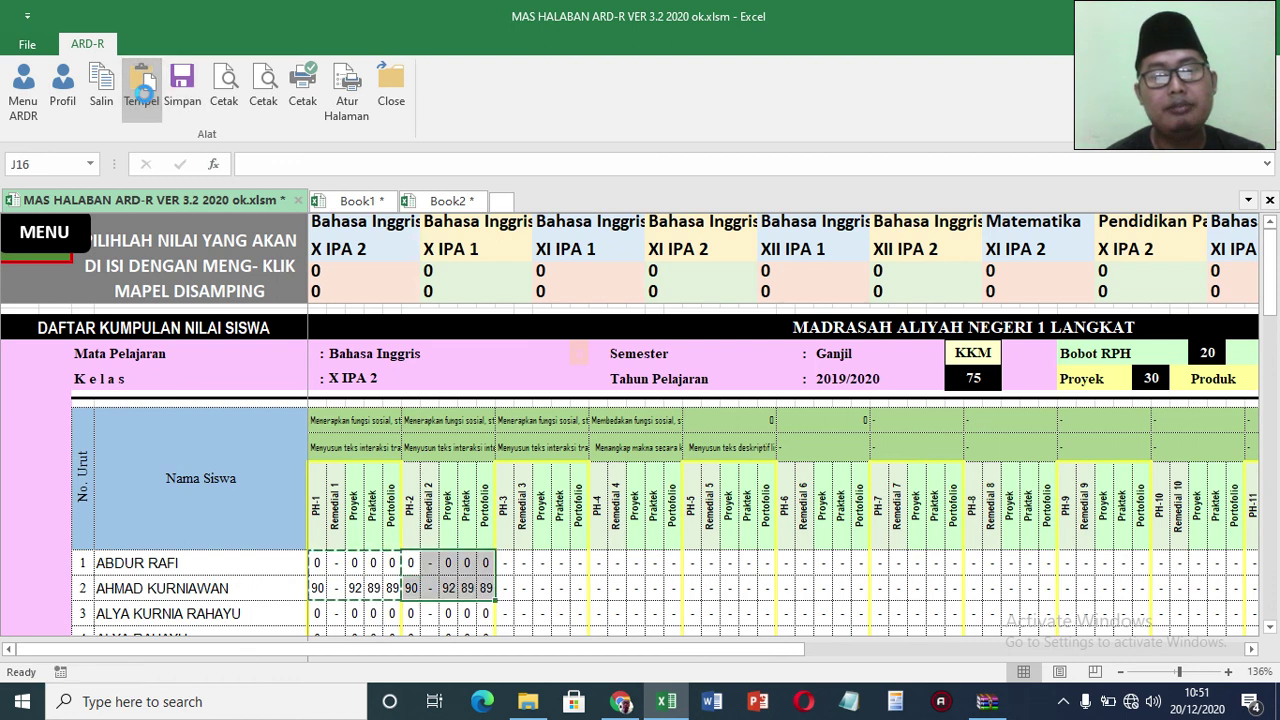
click(508, 560)
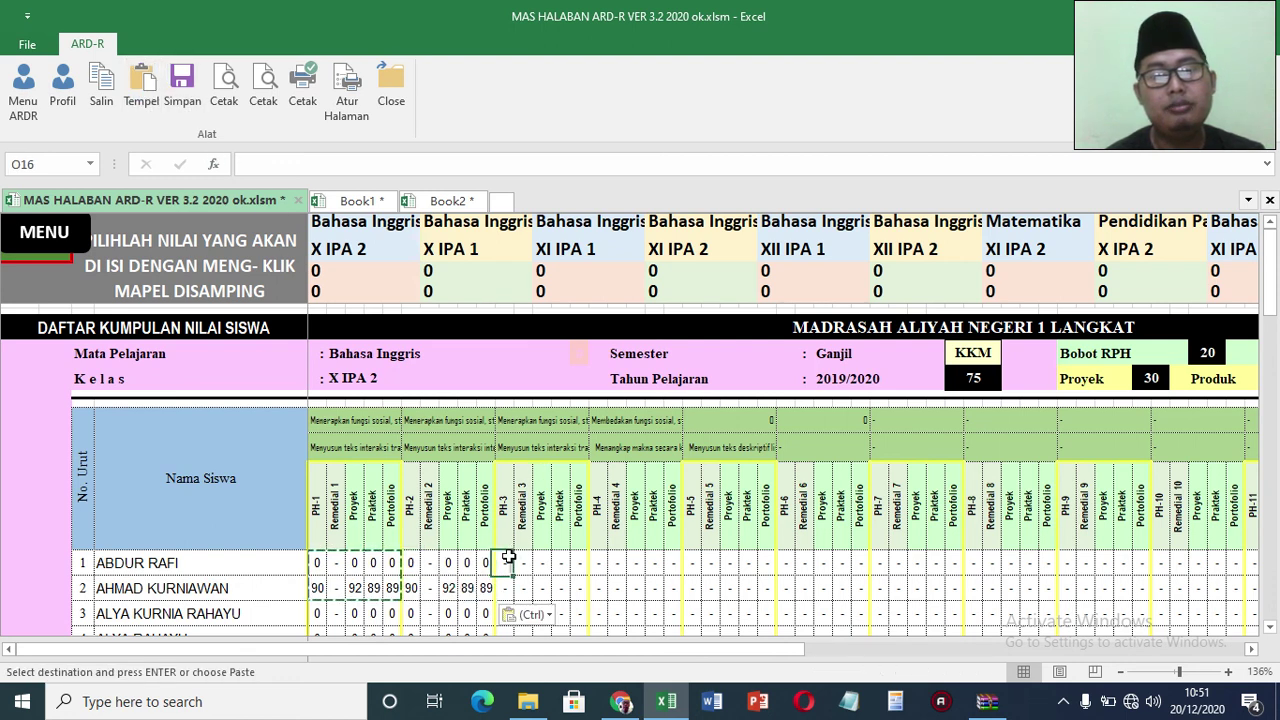
click(141, 90)
click(600, 566)
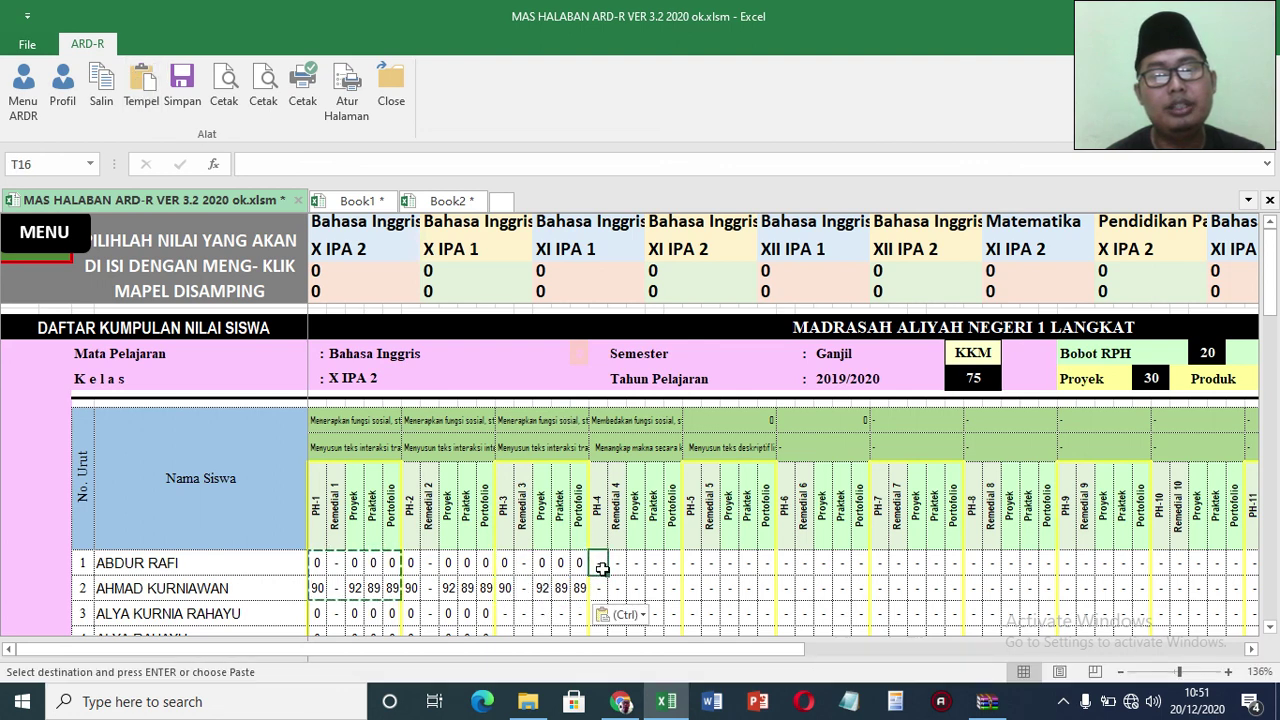
click(137, 79)
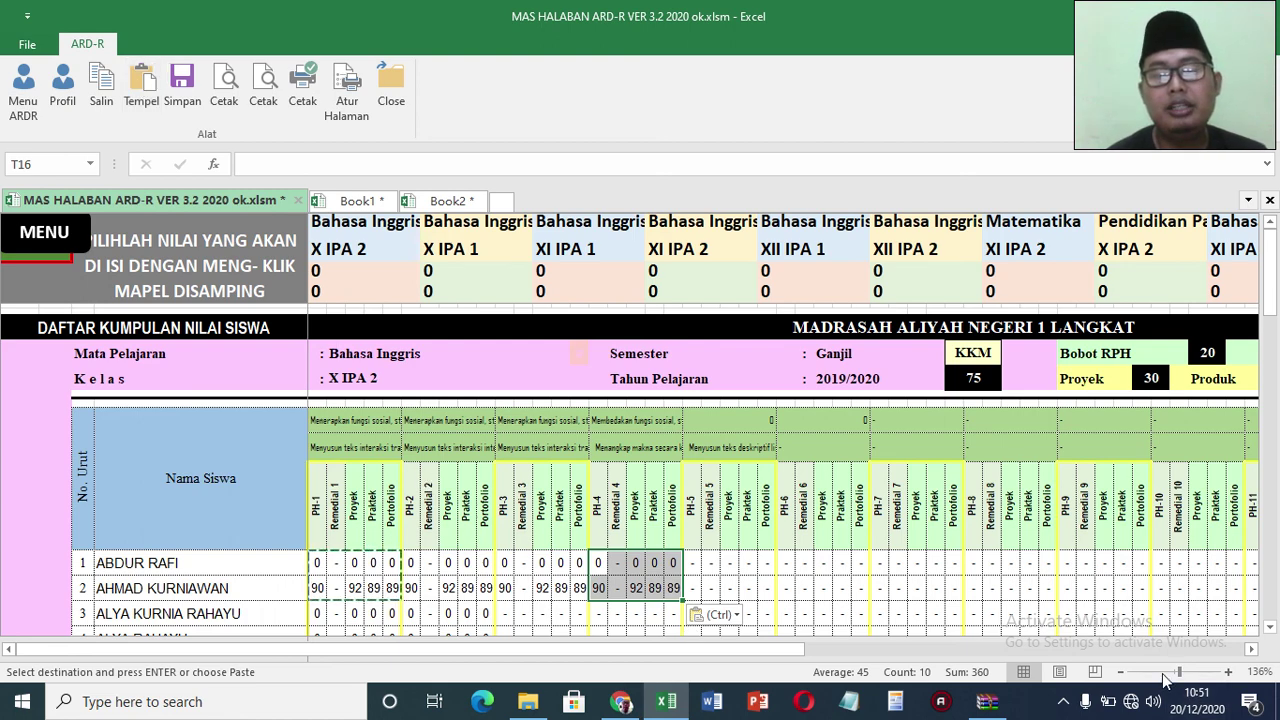
drag(1180, 672, 1162, 672)
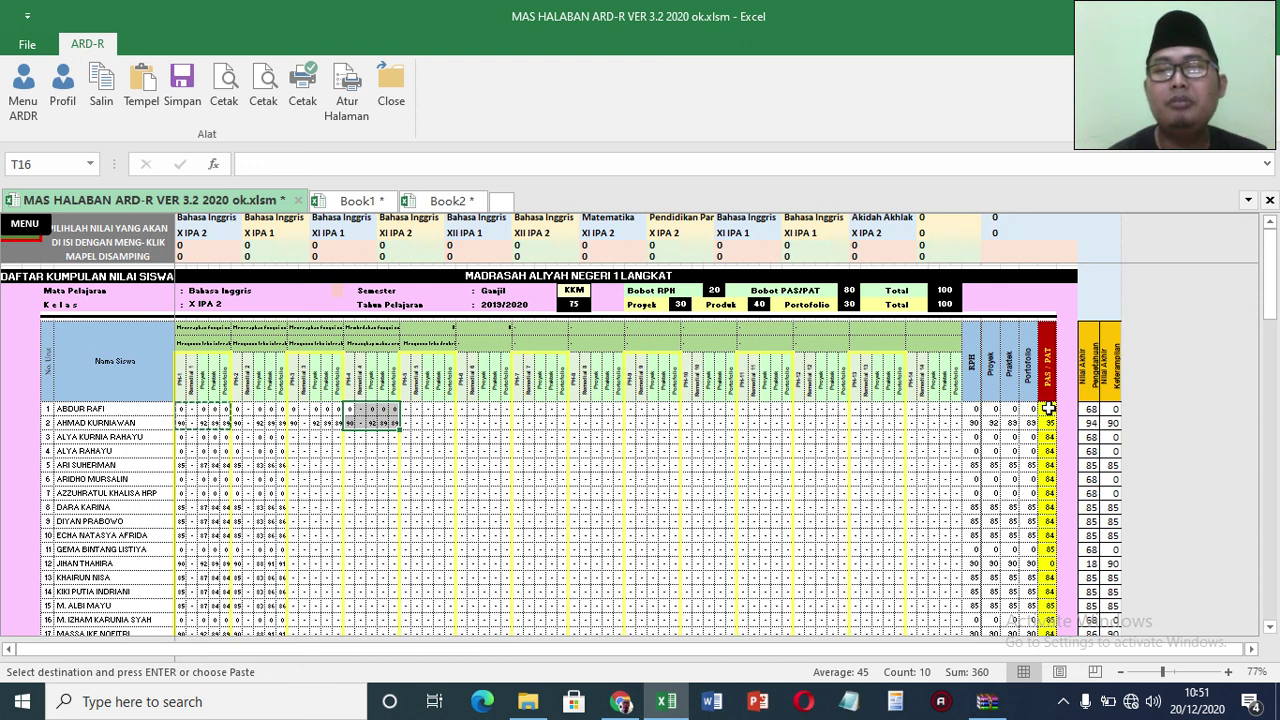
click(1047, 408)
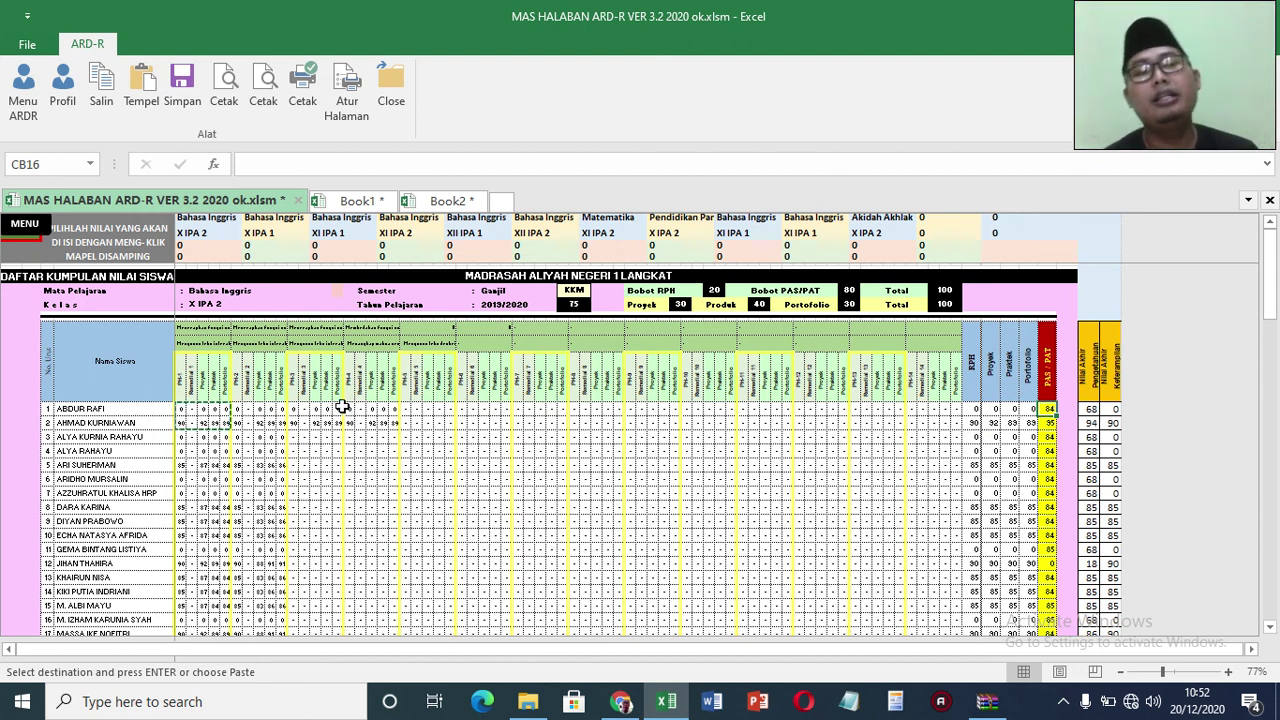
Step: Jump through the X IPA 2, X IPA 1, XI IPA 1, XI IPA 2 and XII IPA 1 sections
click(228, 234)
click(260, 244)
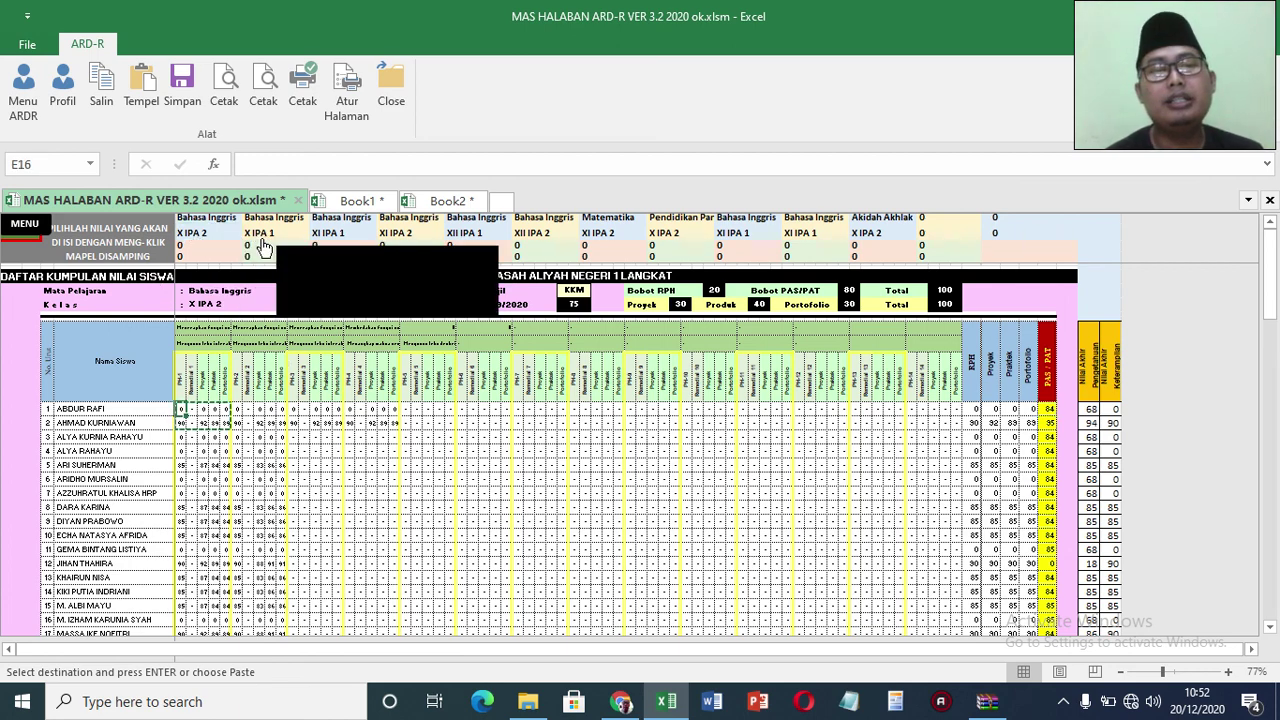
click(333, 240)
click(391, 248)
click(463, 240)
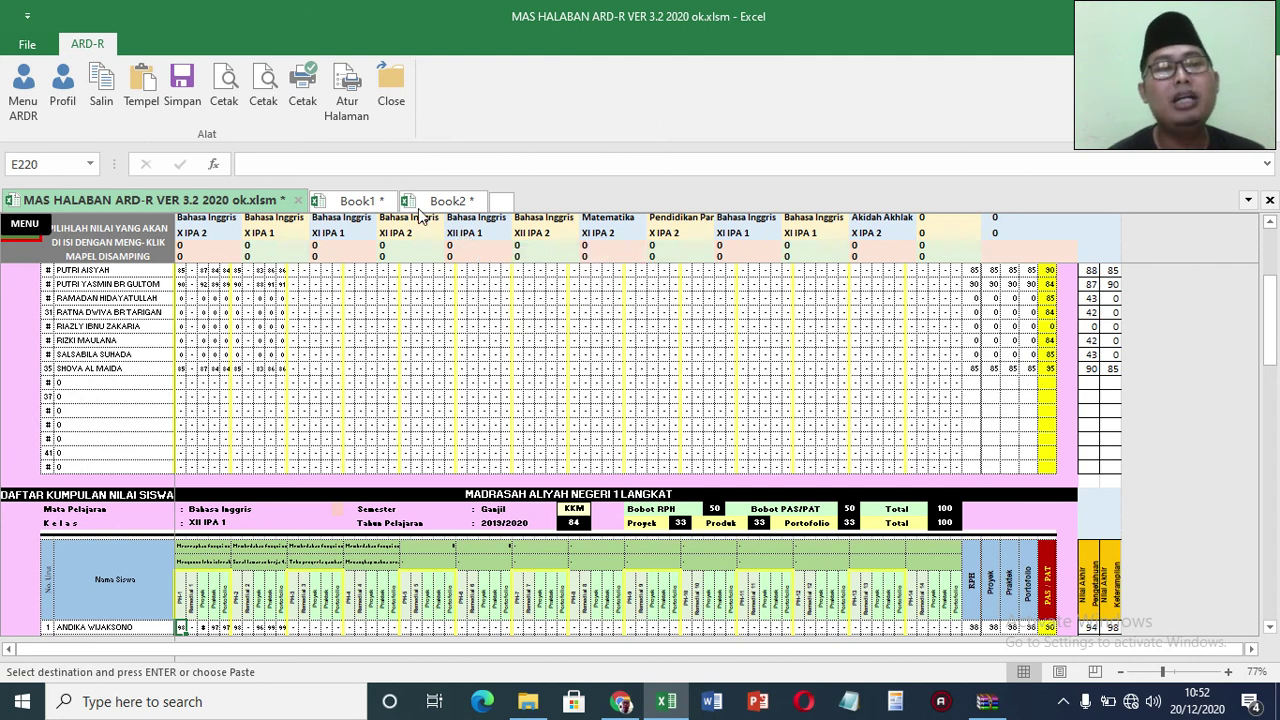
Step: Go back to the ARD-R menu, save the workbook, and glance at the Keterangan Pindah Madrasah page
click(30, 118)
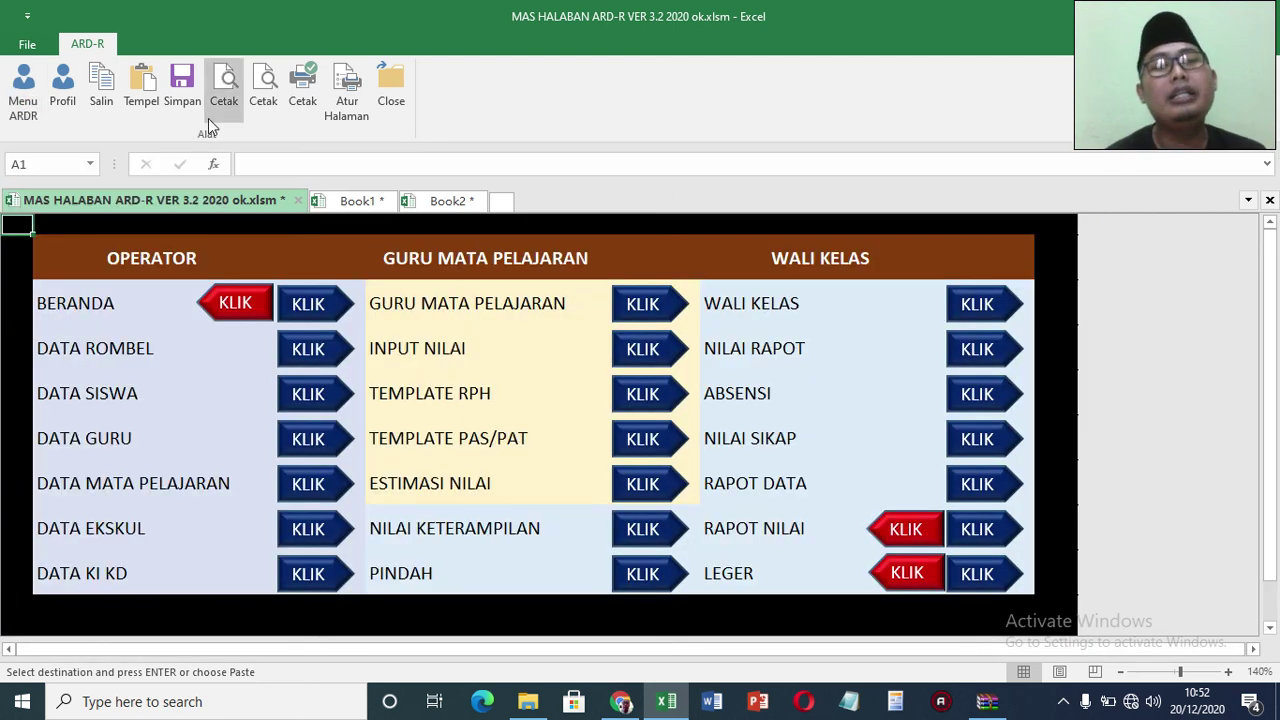
click(185, 92)
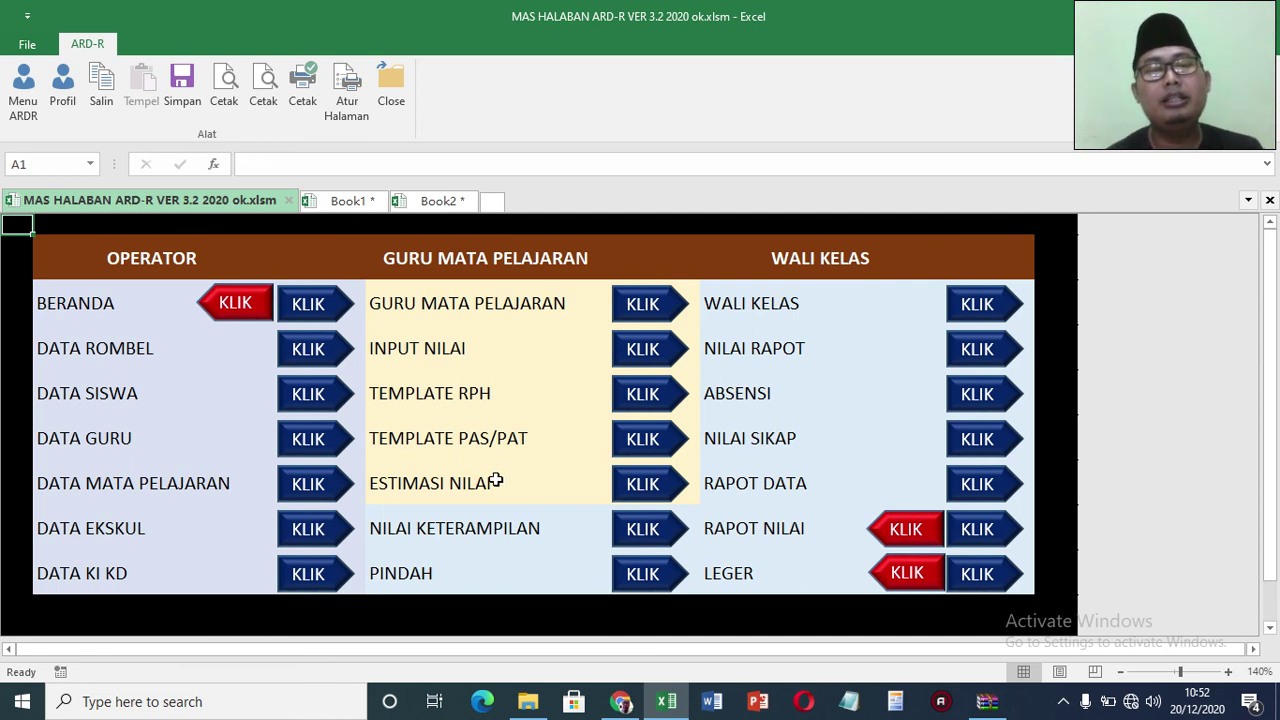
click(634, 578)
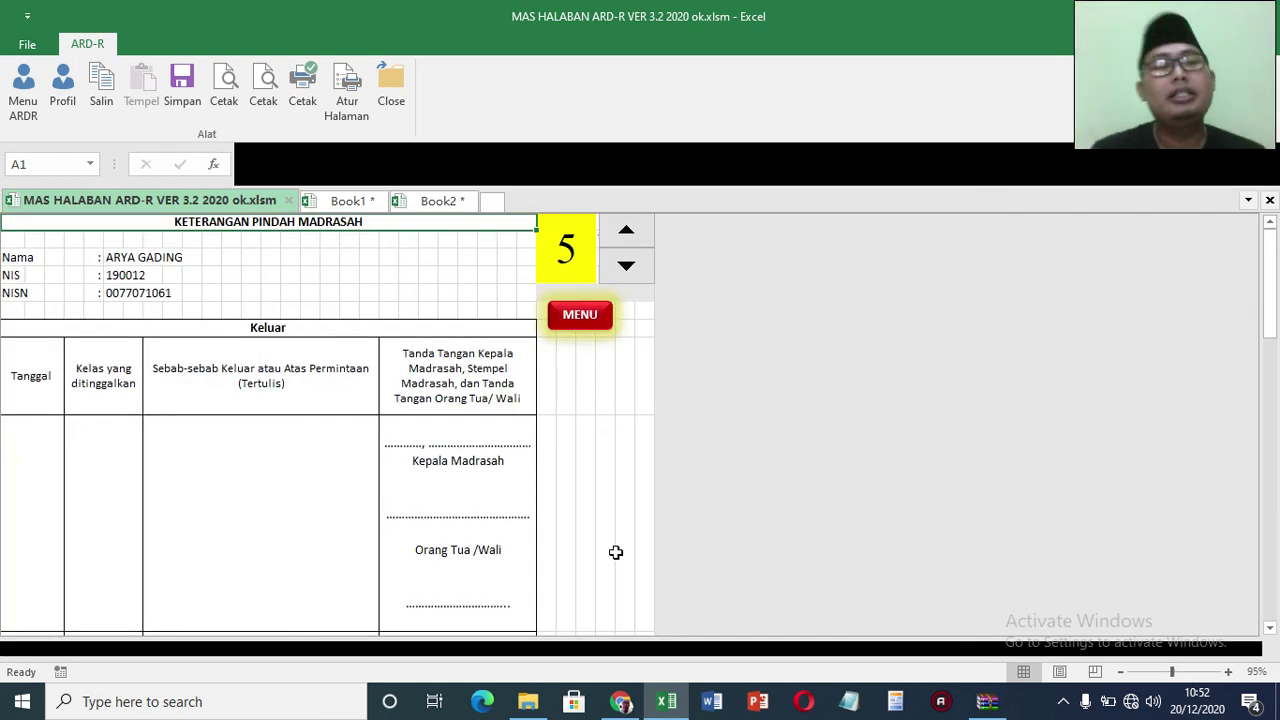
click(583, 314)
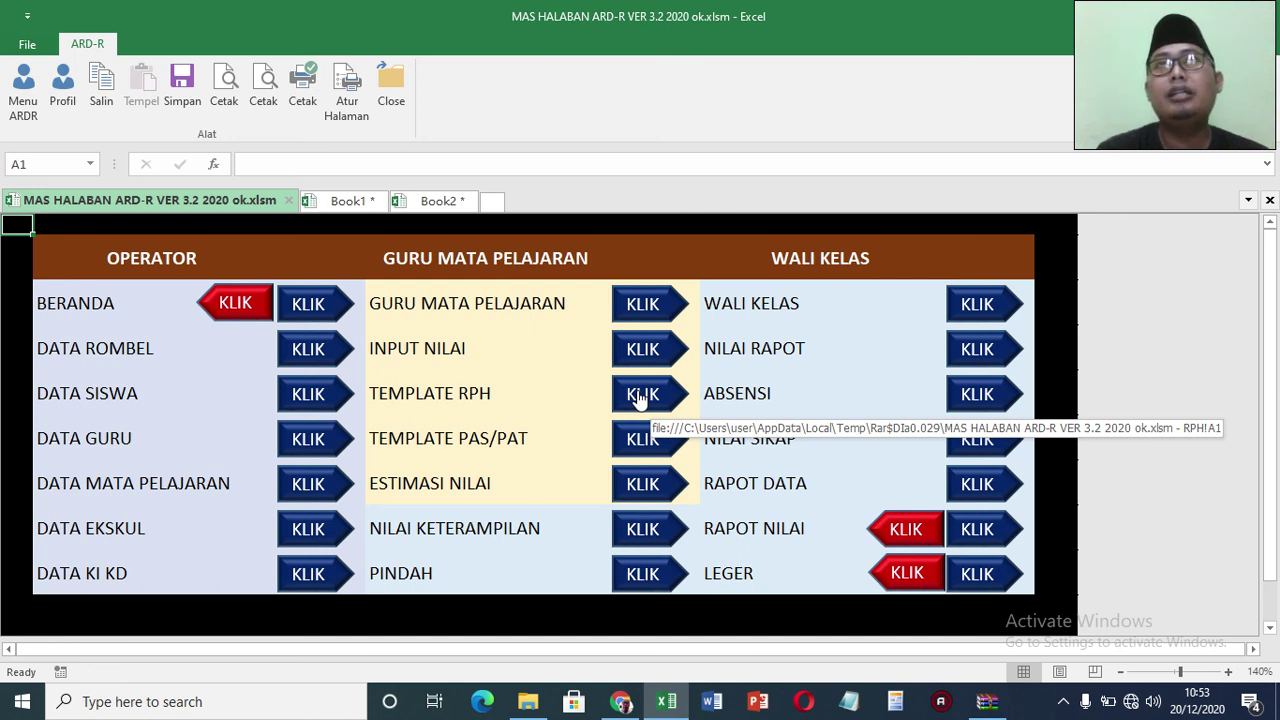
click(640, 398)
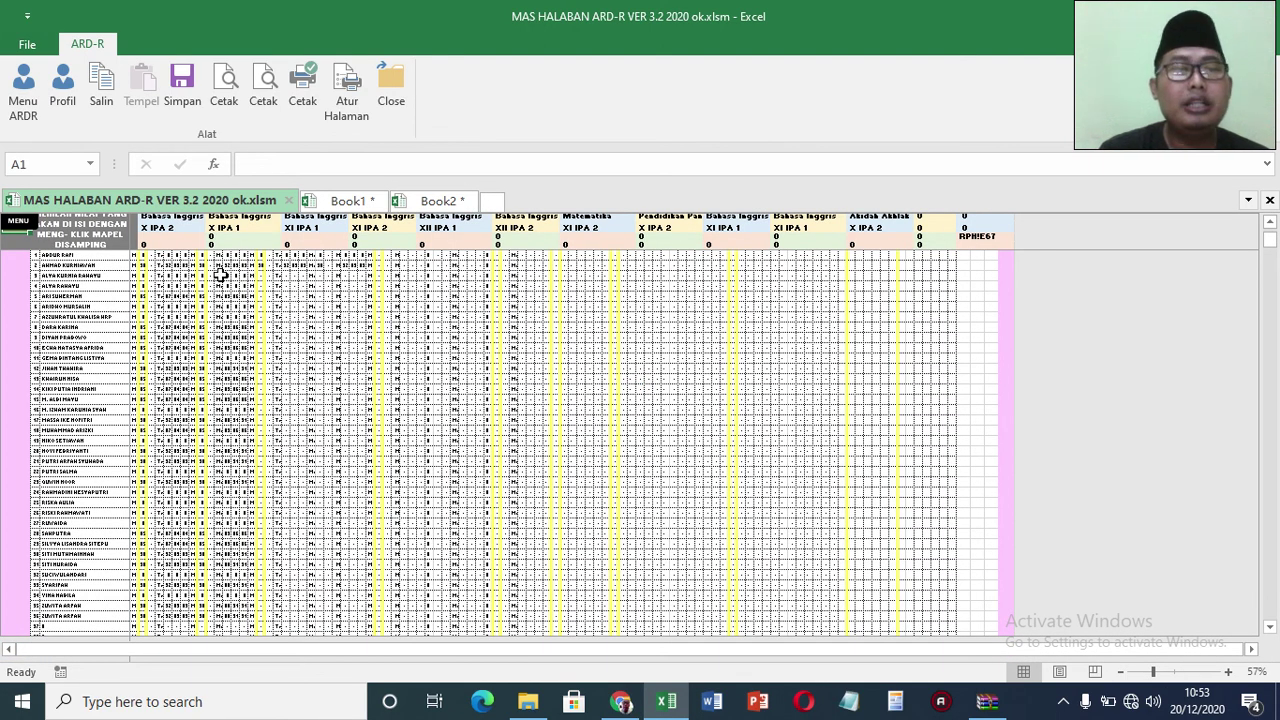
click(130, 258)
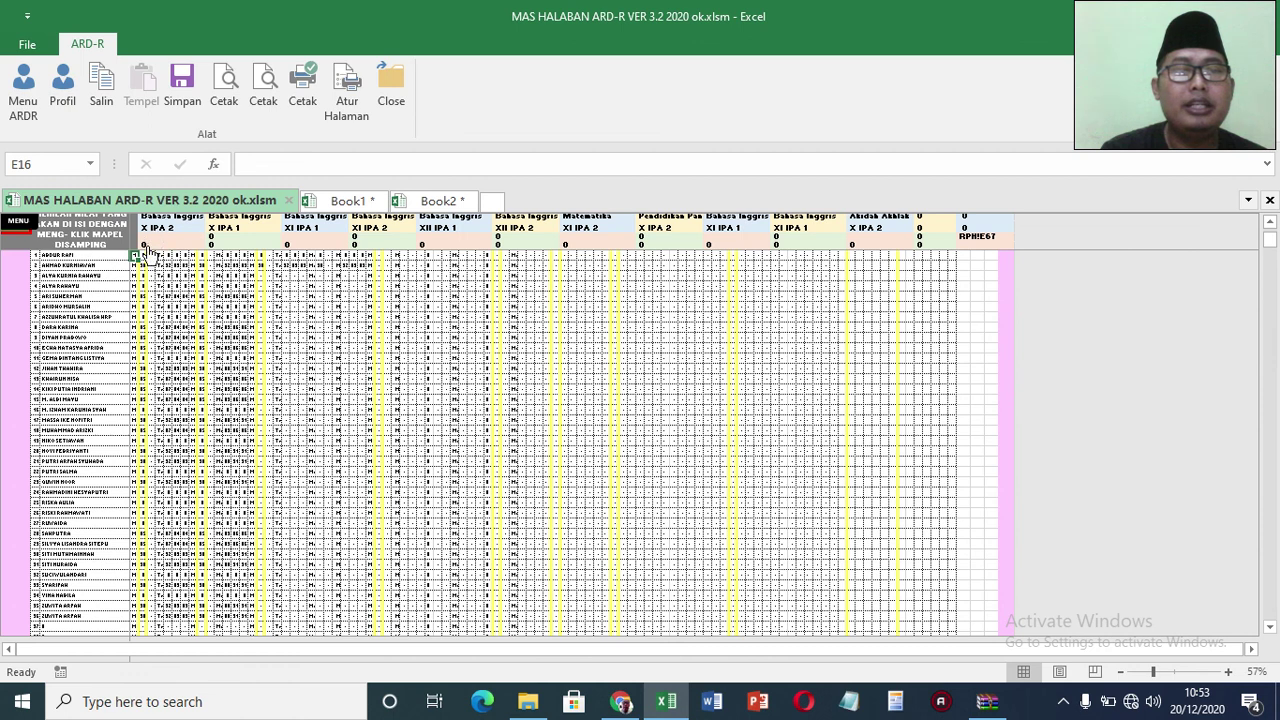
drag(132, 254, 903, 630)
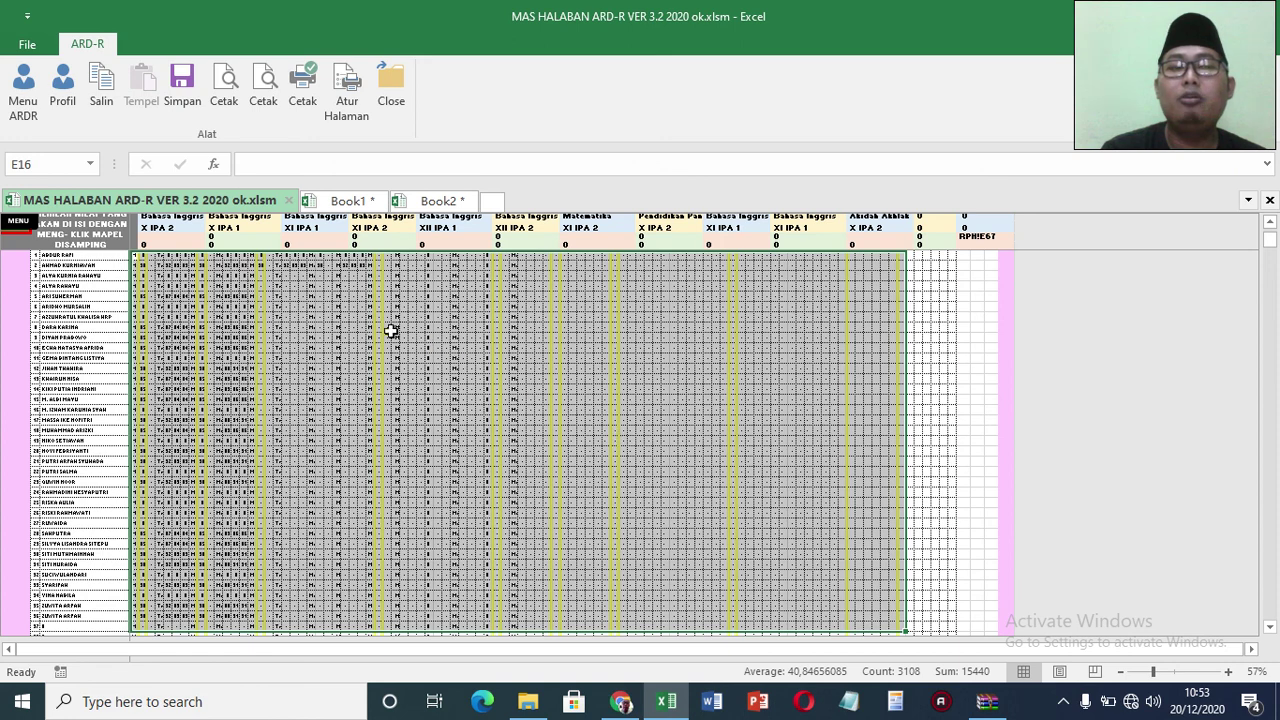
click(24, 232)
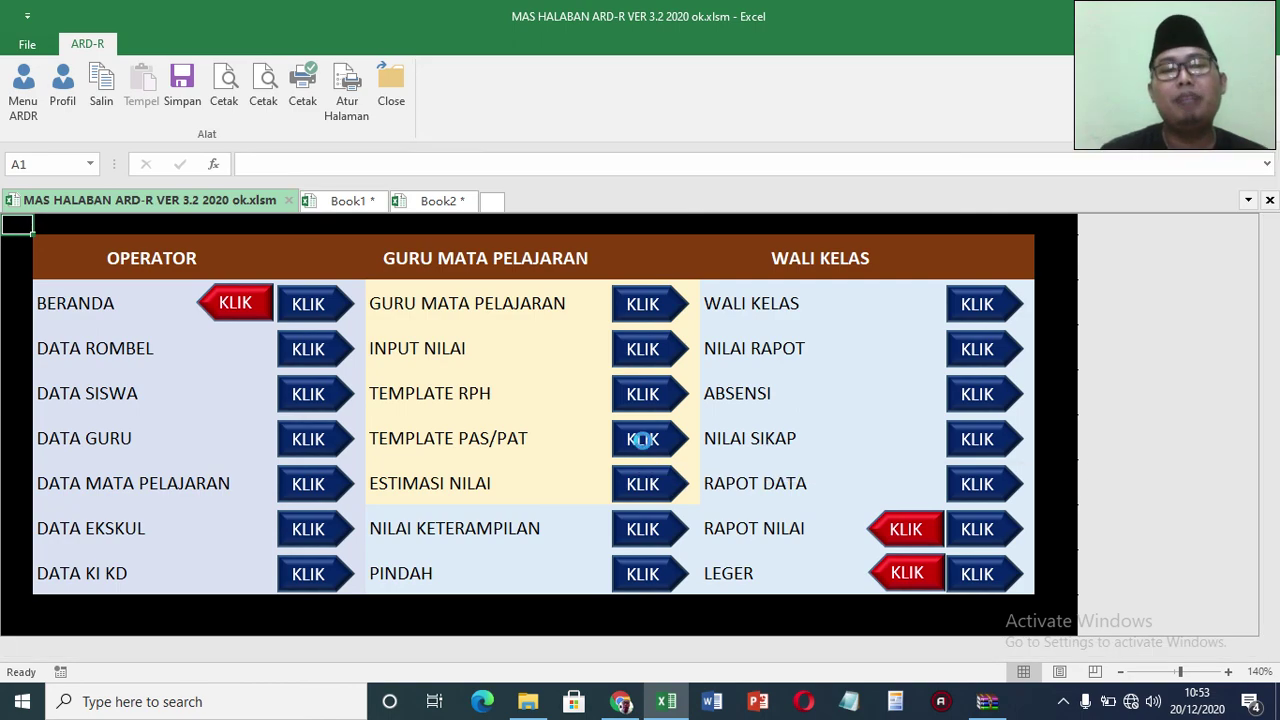
click(641, 439)
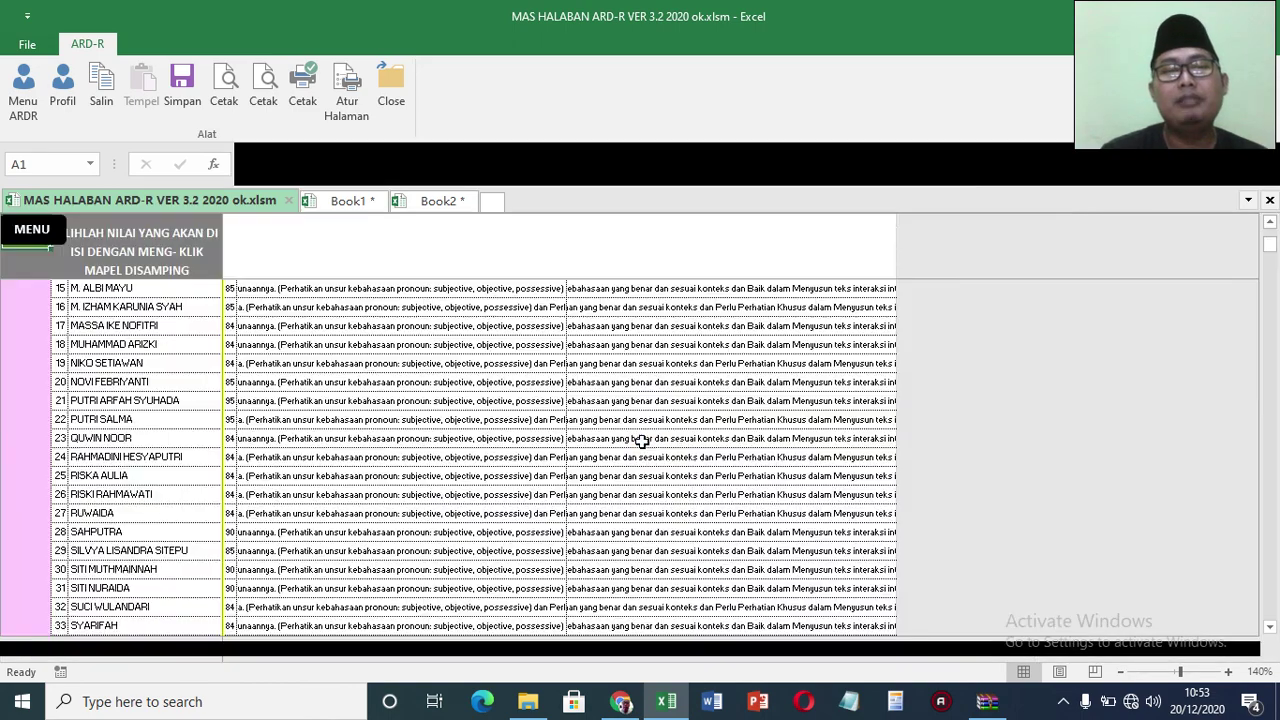
click(1270, 222)
click(1270, 222)
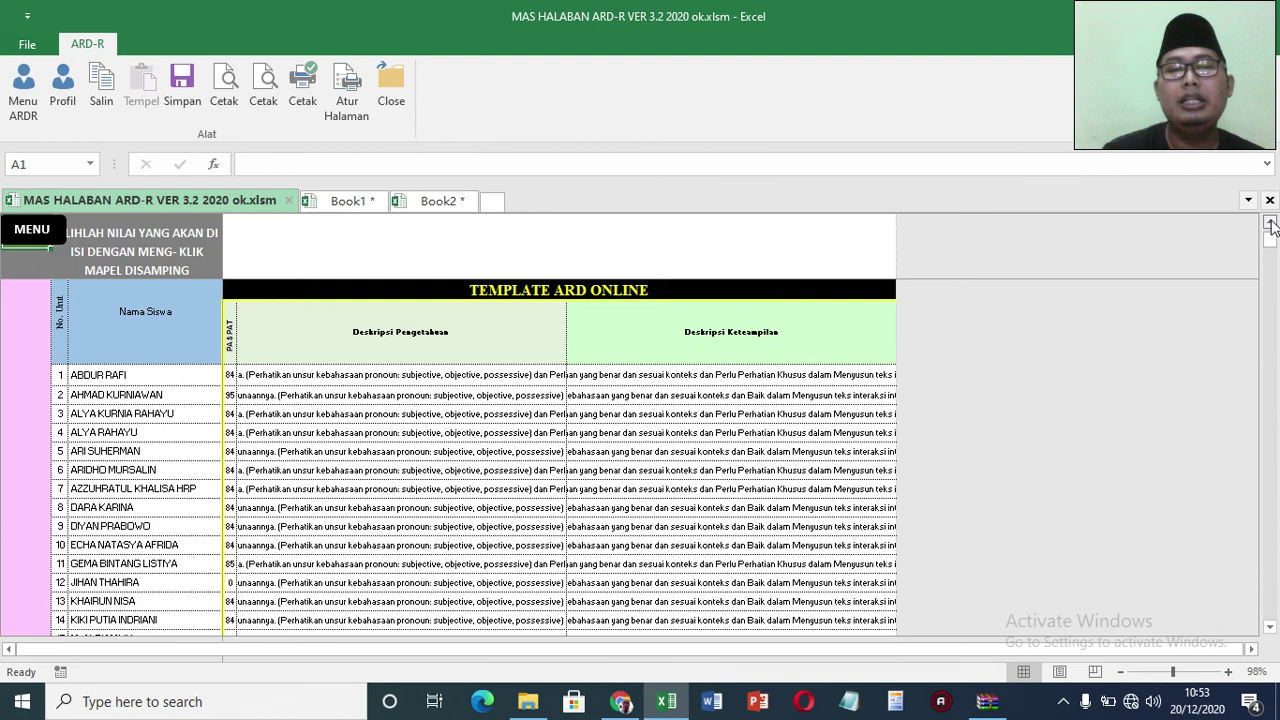
drag(229, 404, 737, 574)
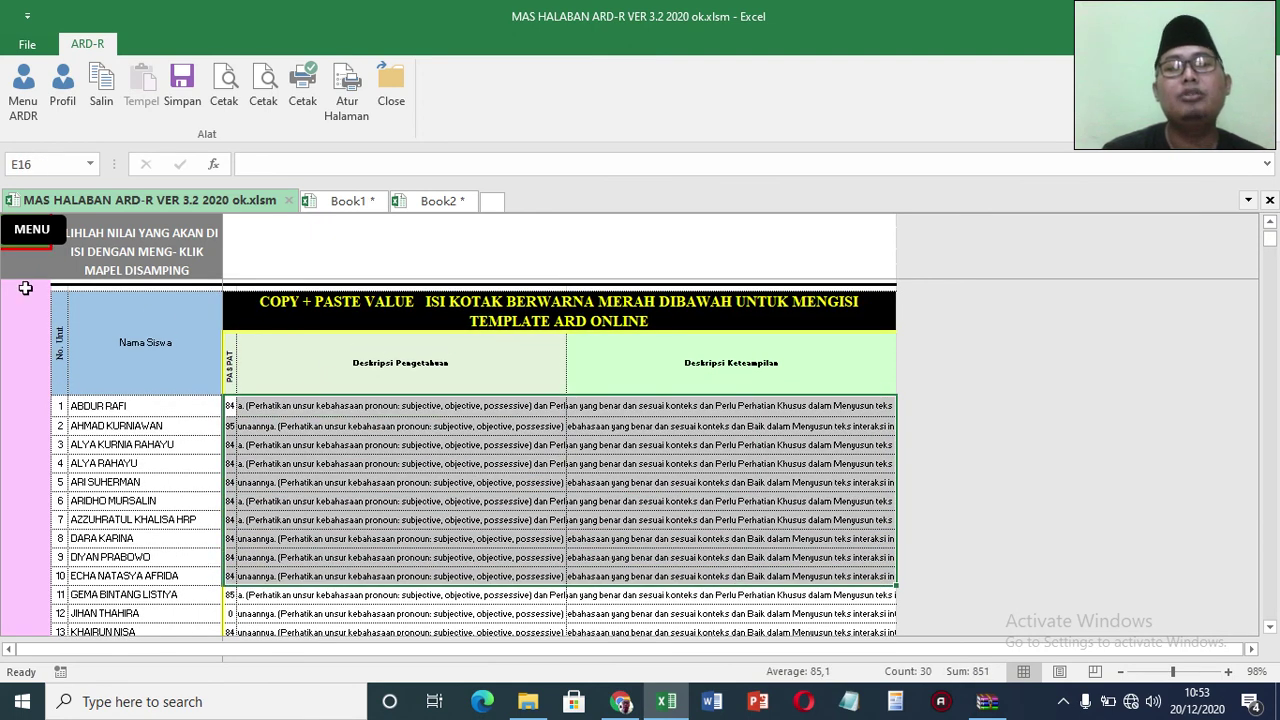
click(18, 228)
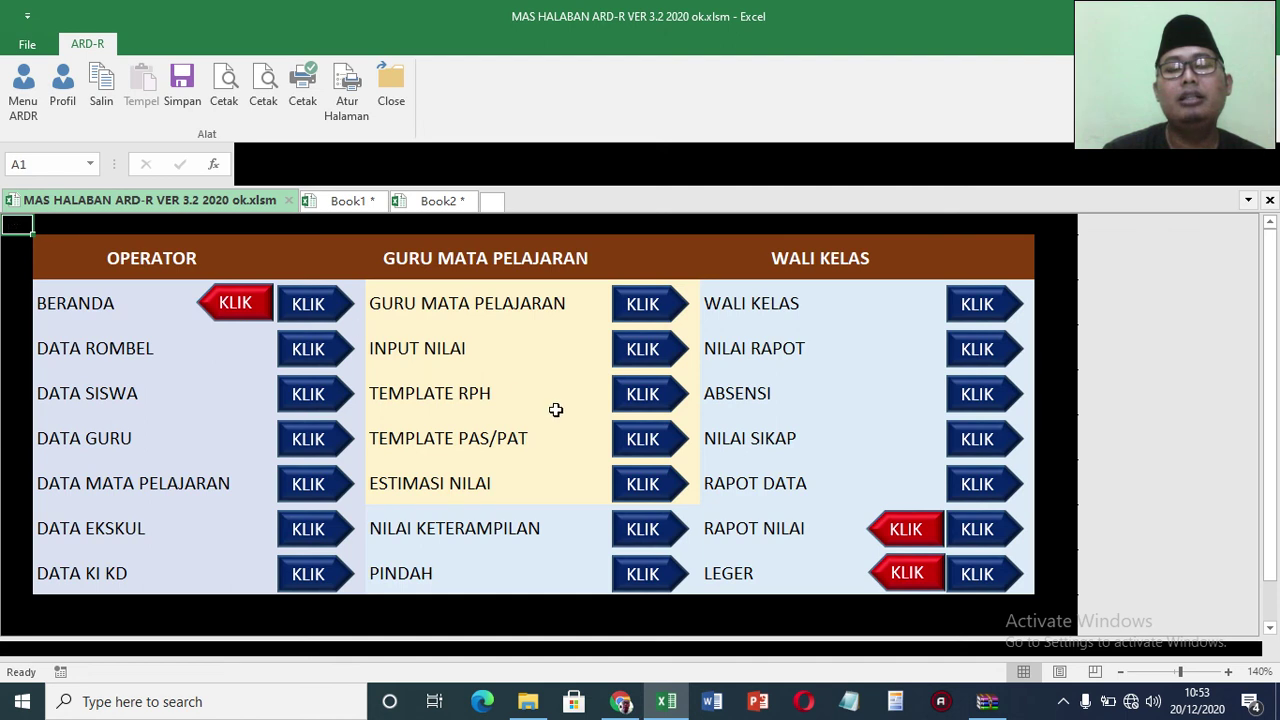
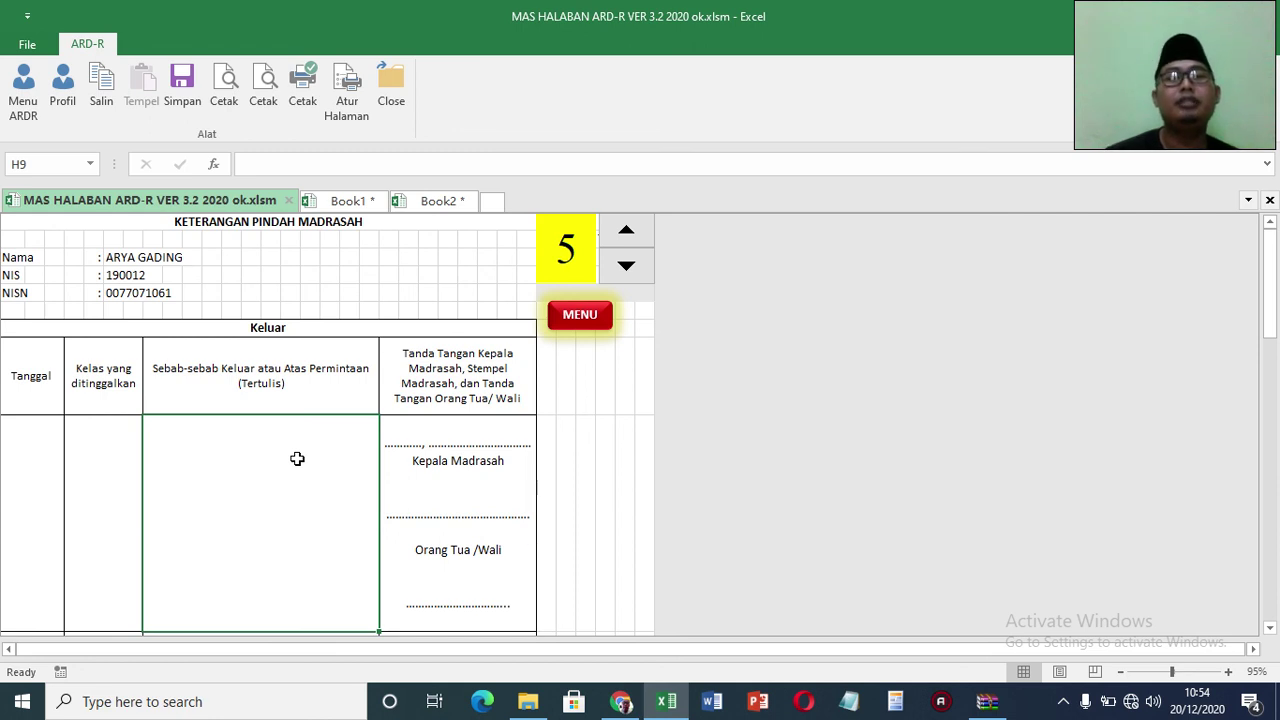
Step: Go back from the transfer-record sheet to the ARD-R main menu via Menu ARDR
click(38, 119)
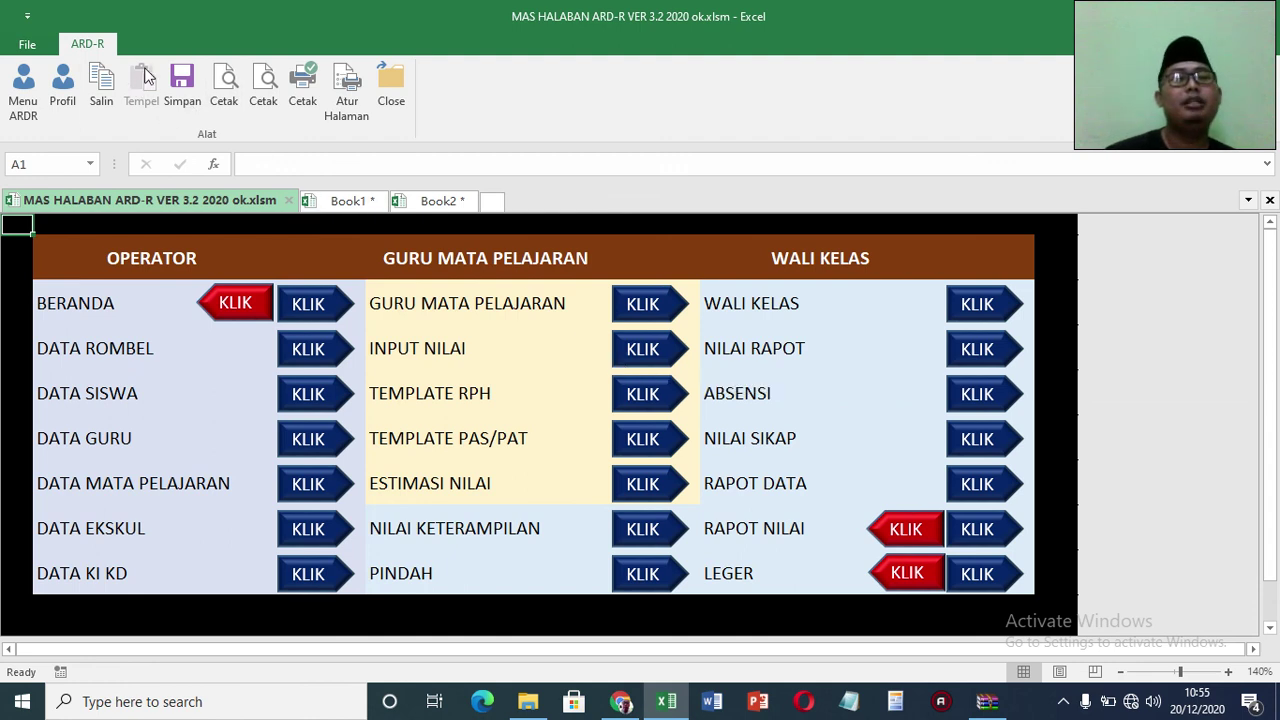
Step: Save the workbook and open the Wali Kelas report-grade data sheet
click(177, 83)
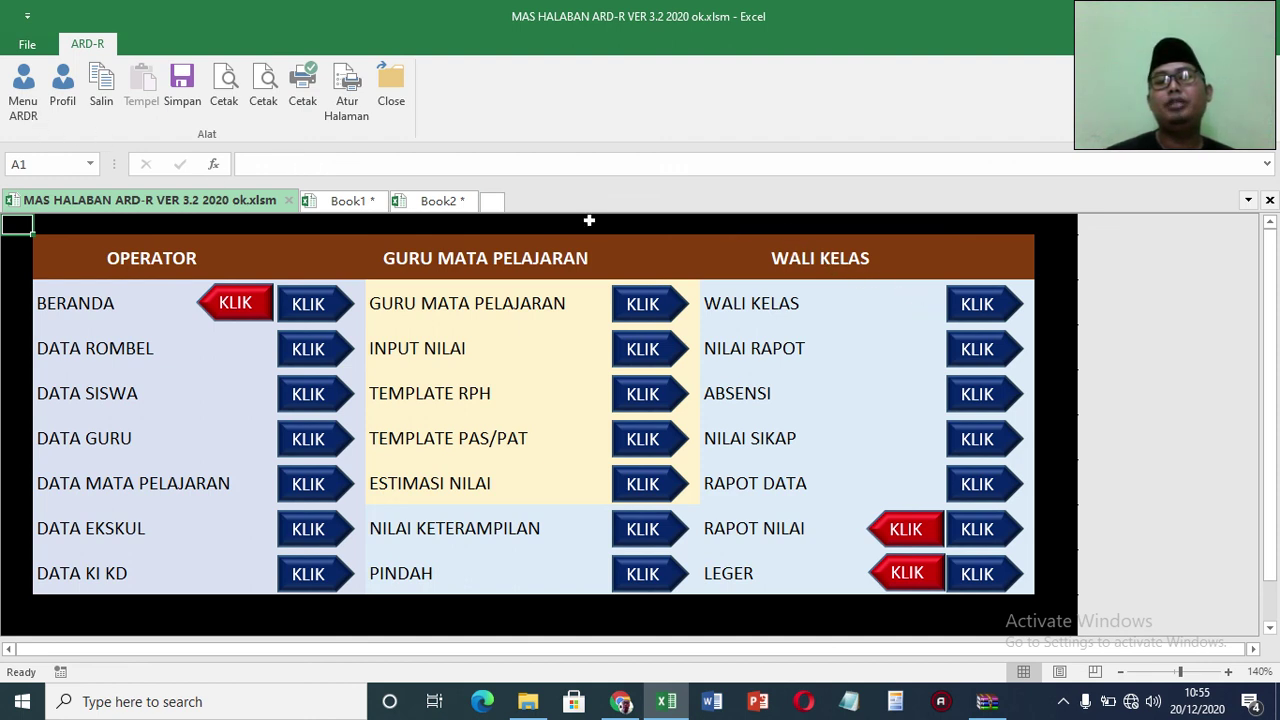
click(995, 318)
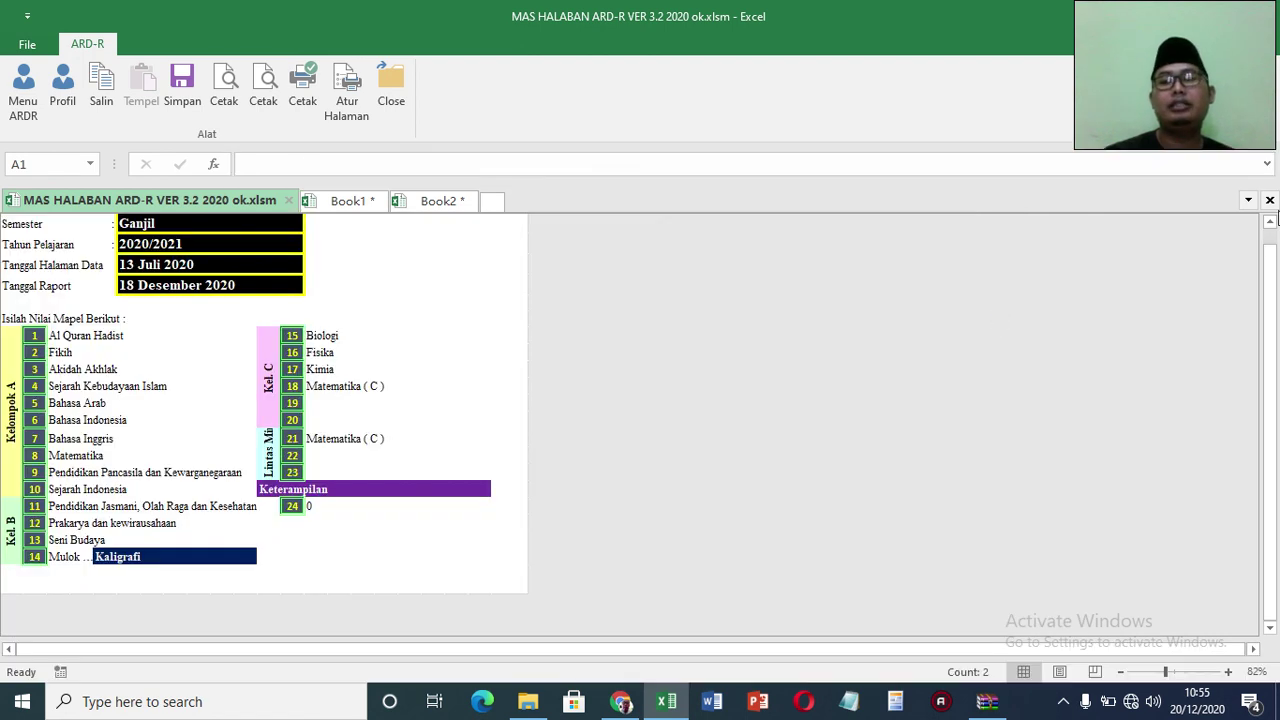
Step: Choose a different teacher as Nama Wali Kelas and set Kelas to X IPA 1
drag(1268, 262, 1268, 247)
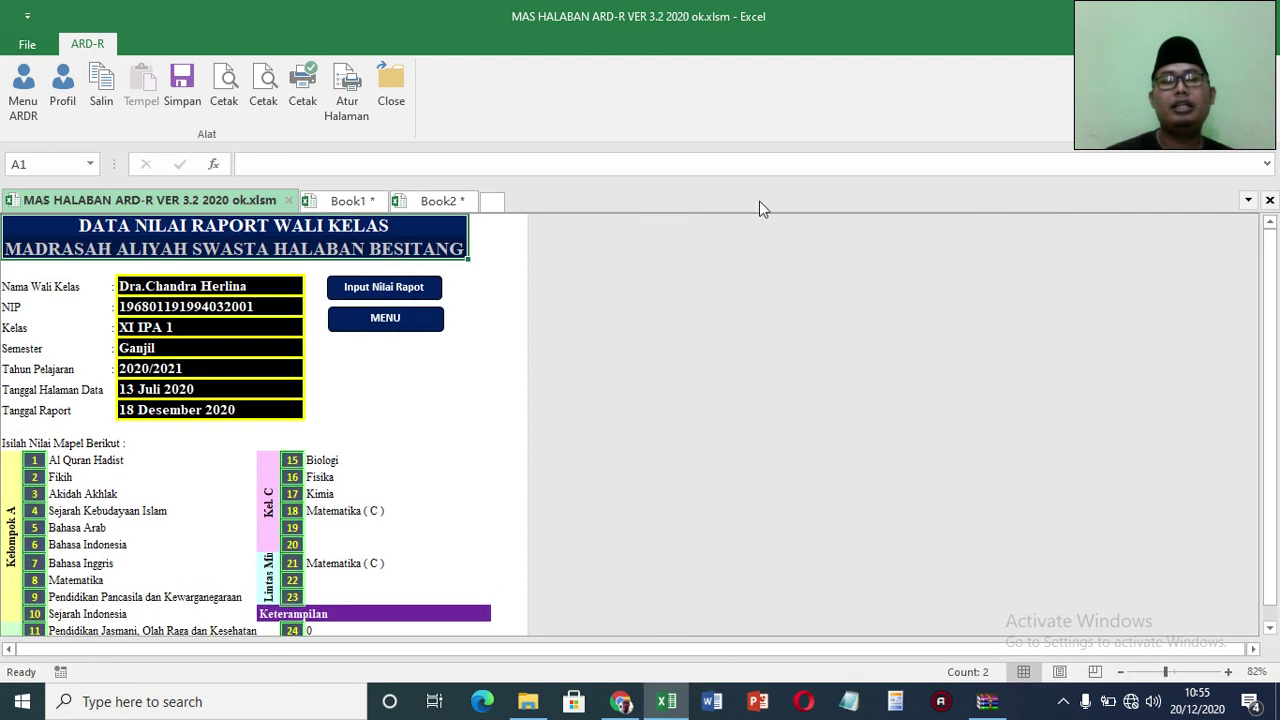
click(293, 287)
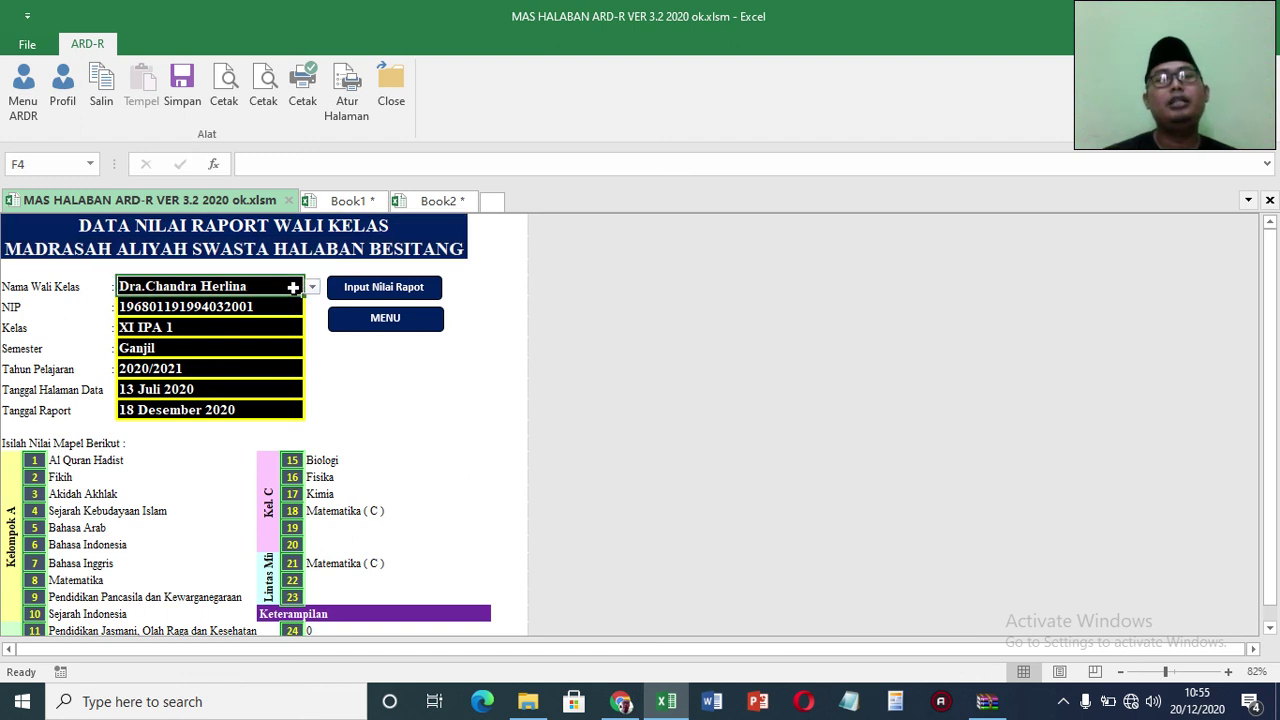
click(316, 290)
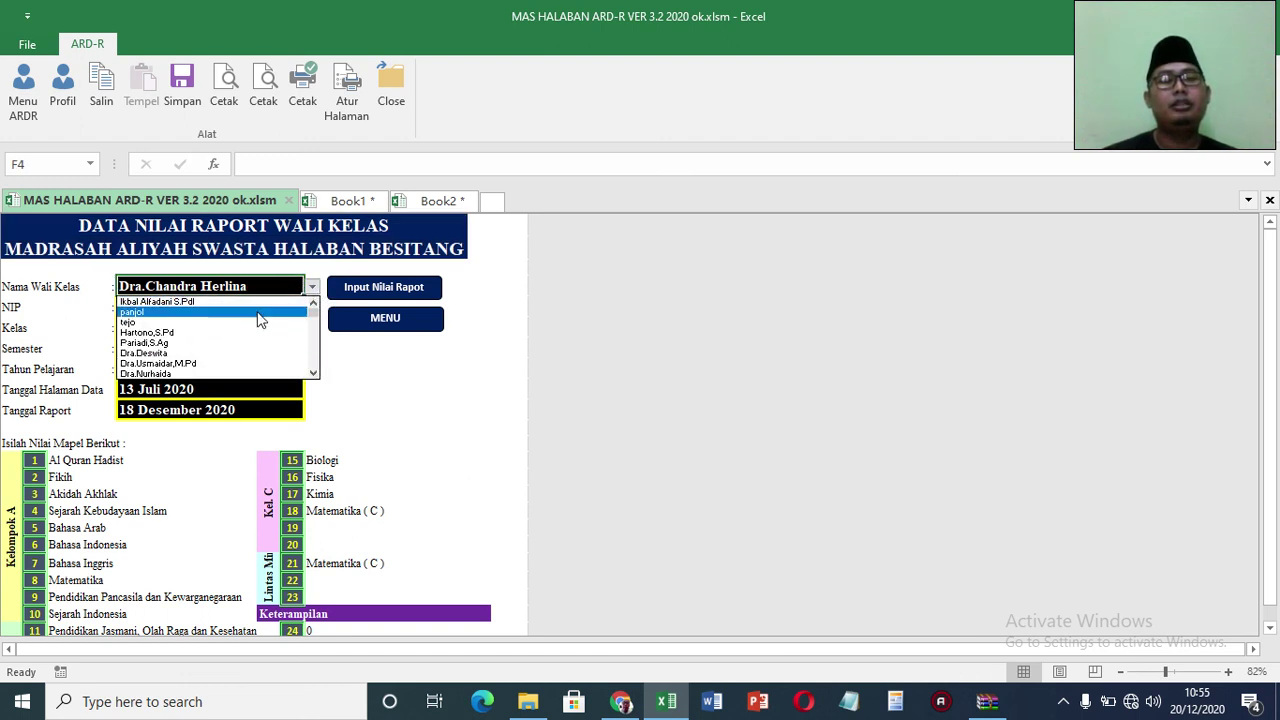
click(257, 313)
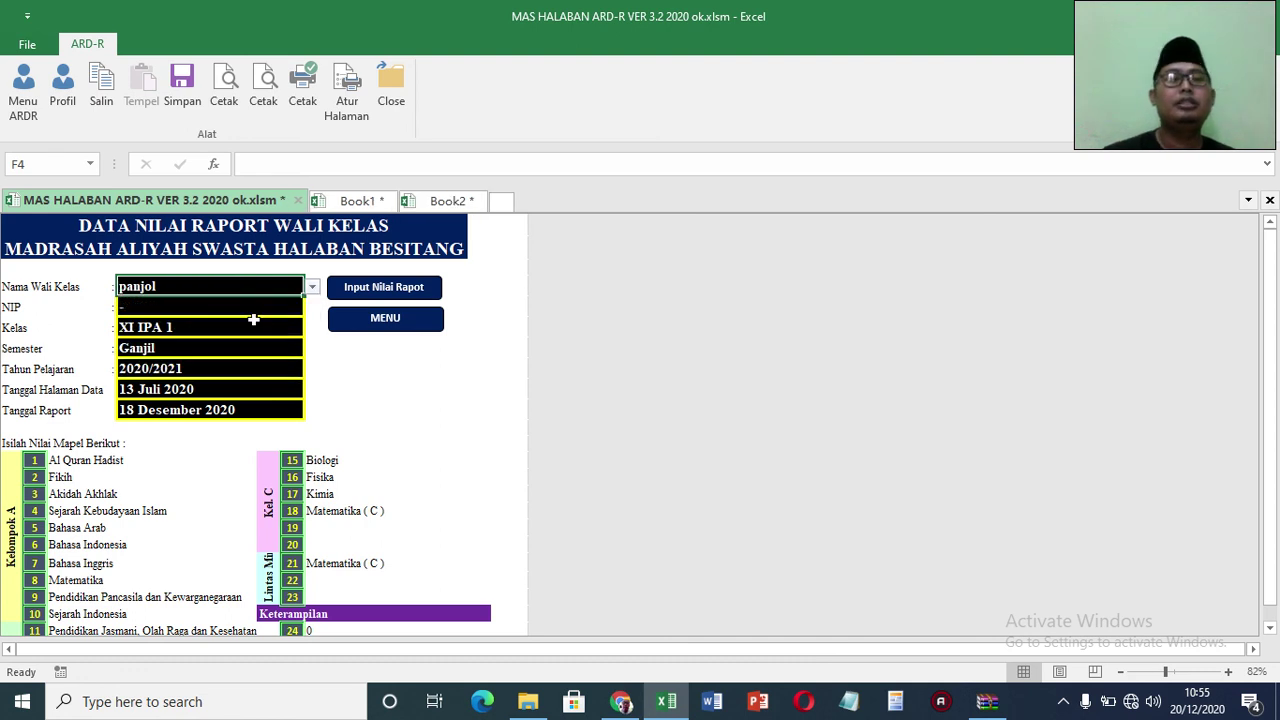
click(289, 326)
click(313, 330)
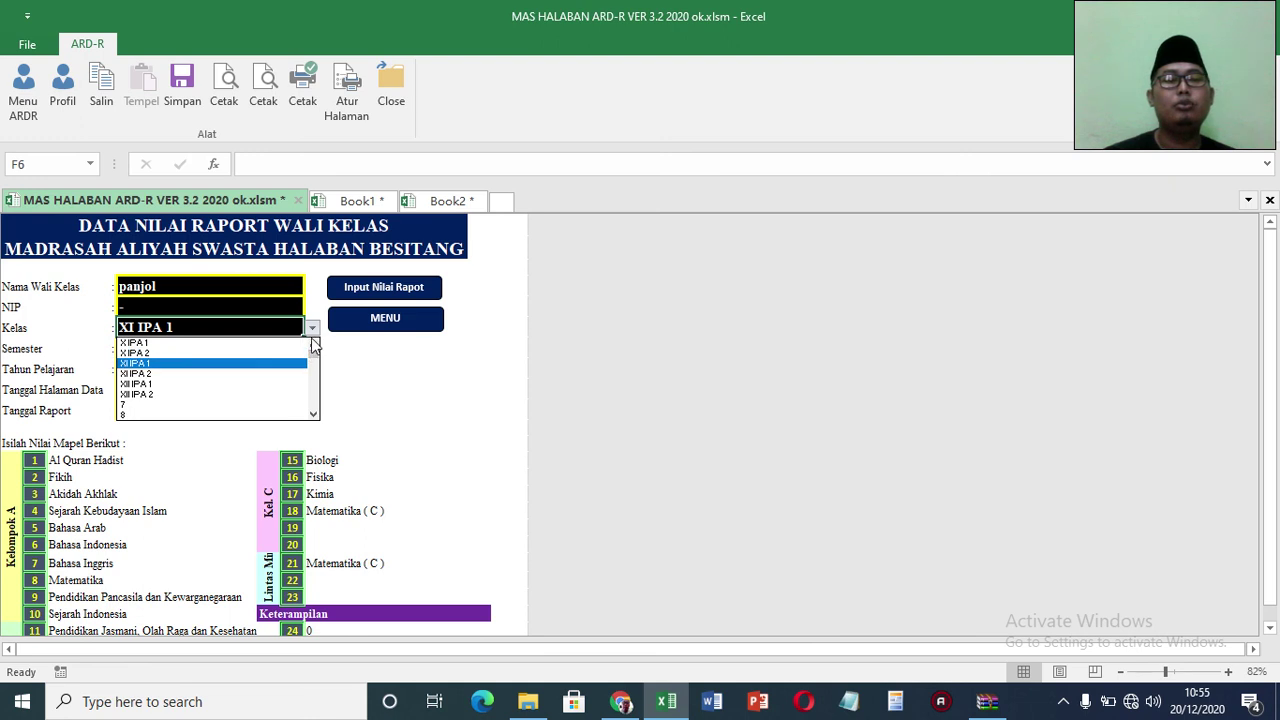
click(279, 345)
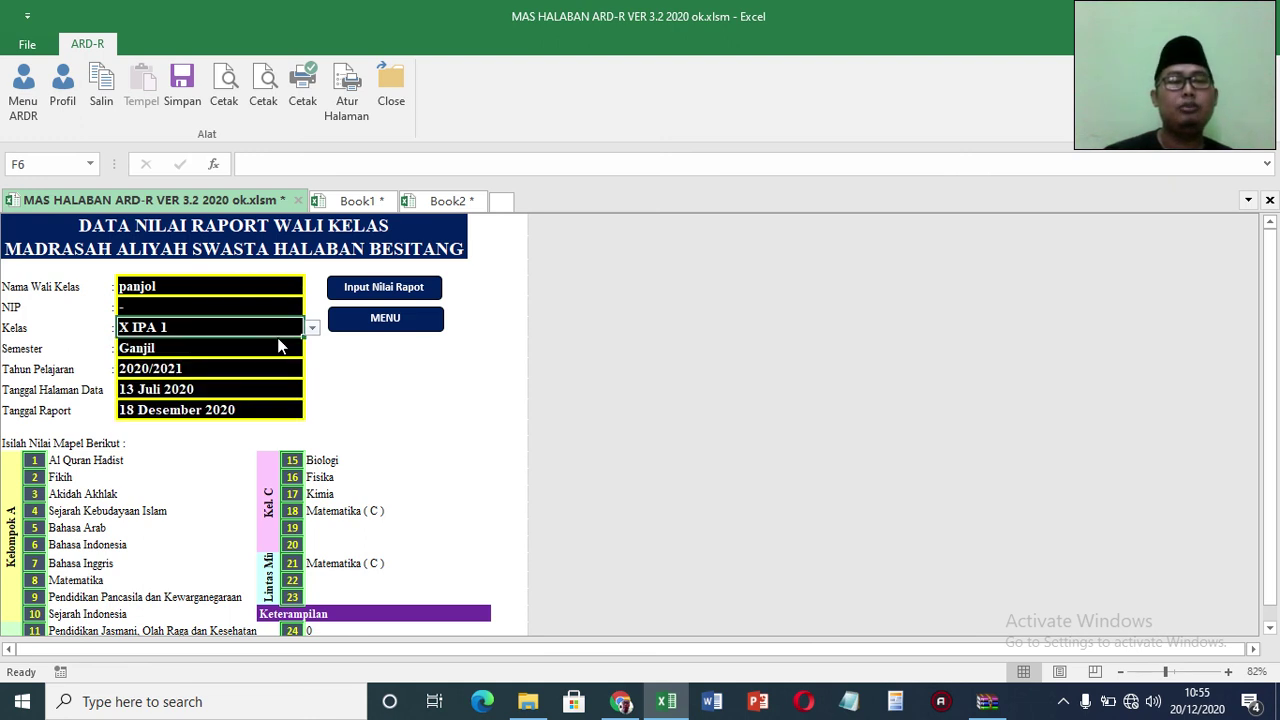
click(279, 347)
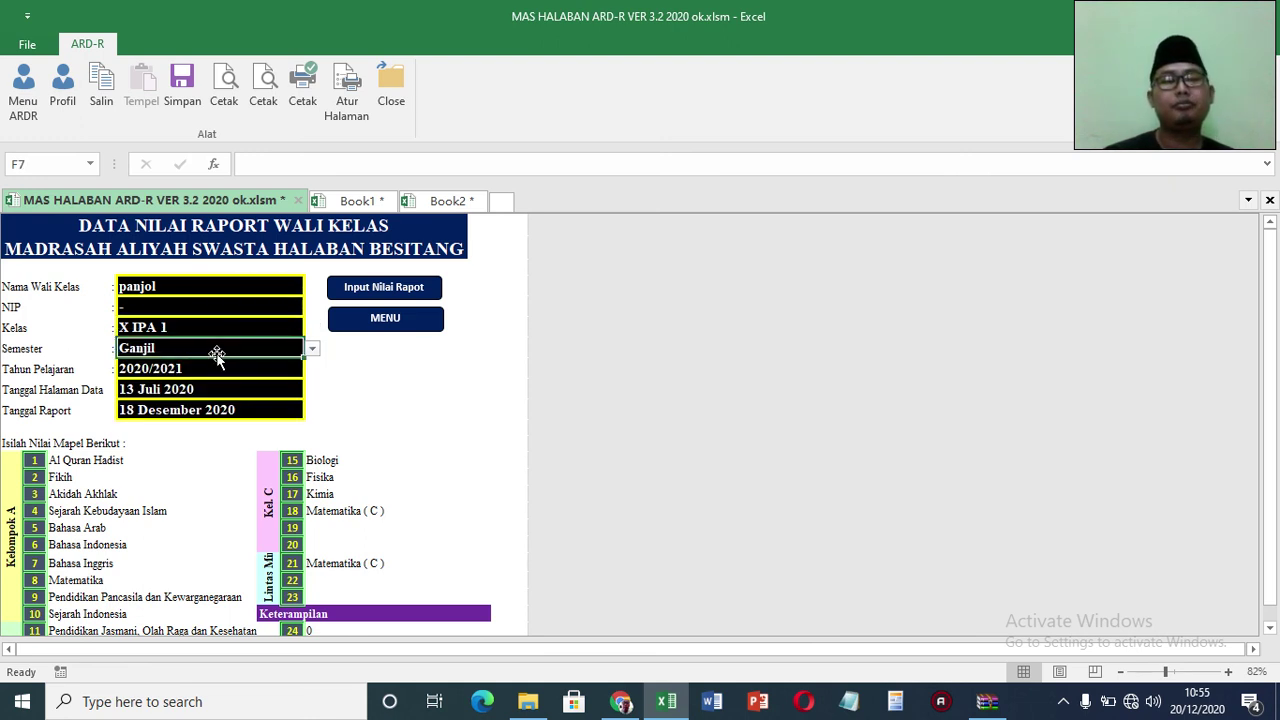
click(178, 383)
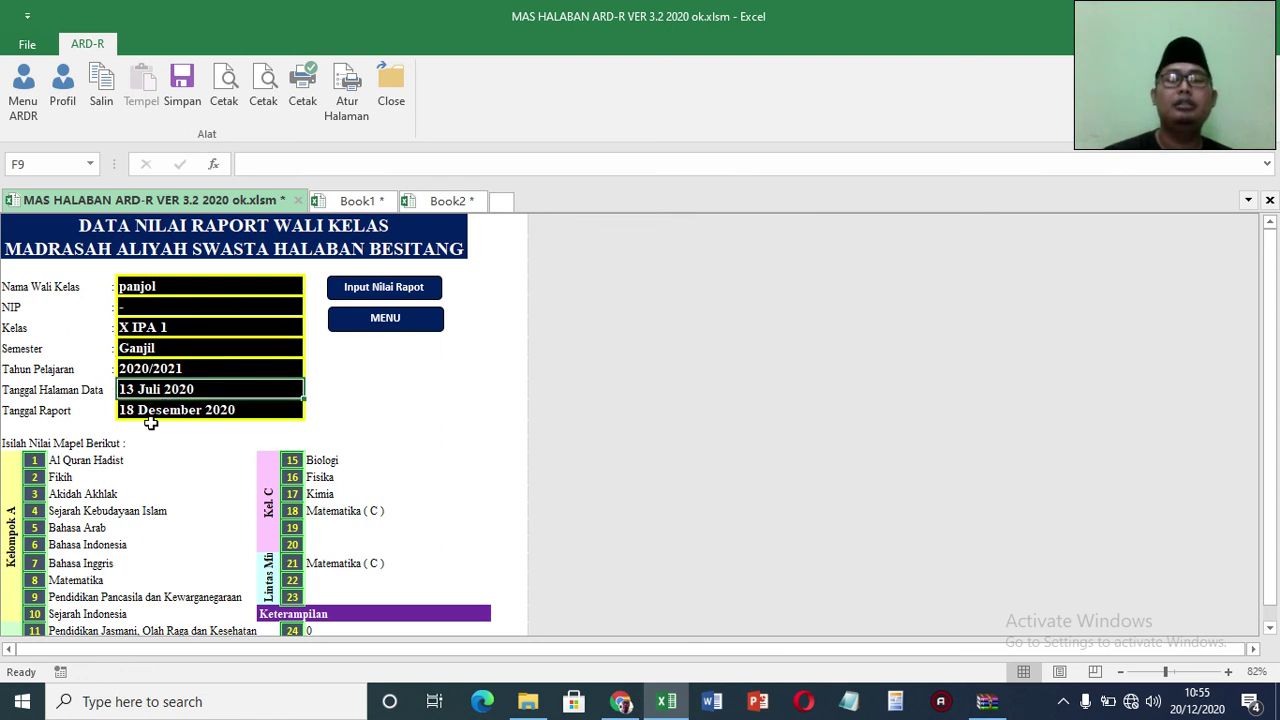
click(1270, 626)
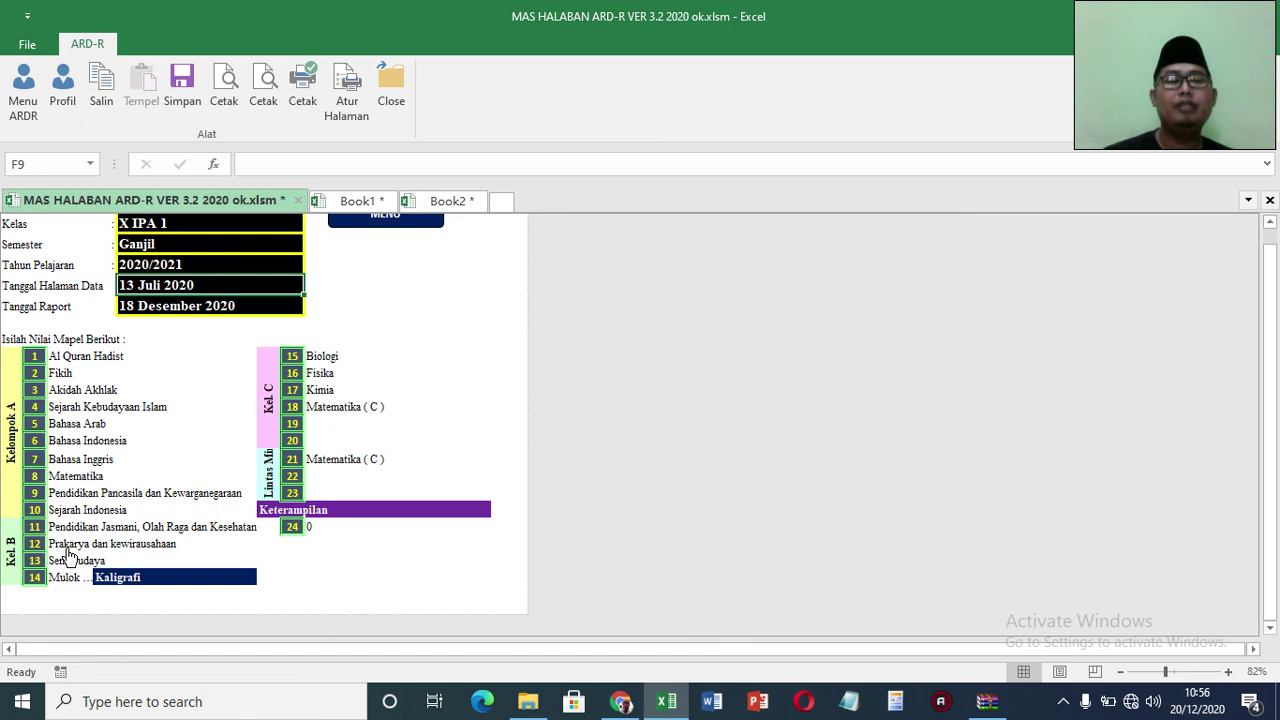
Step: Replace Kaligrafi with Muhadtsah as the Mulok subject
click(166, 578)
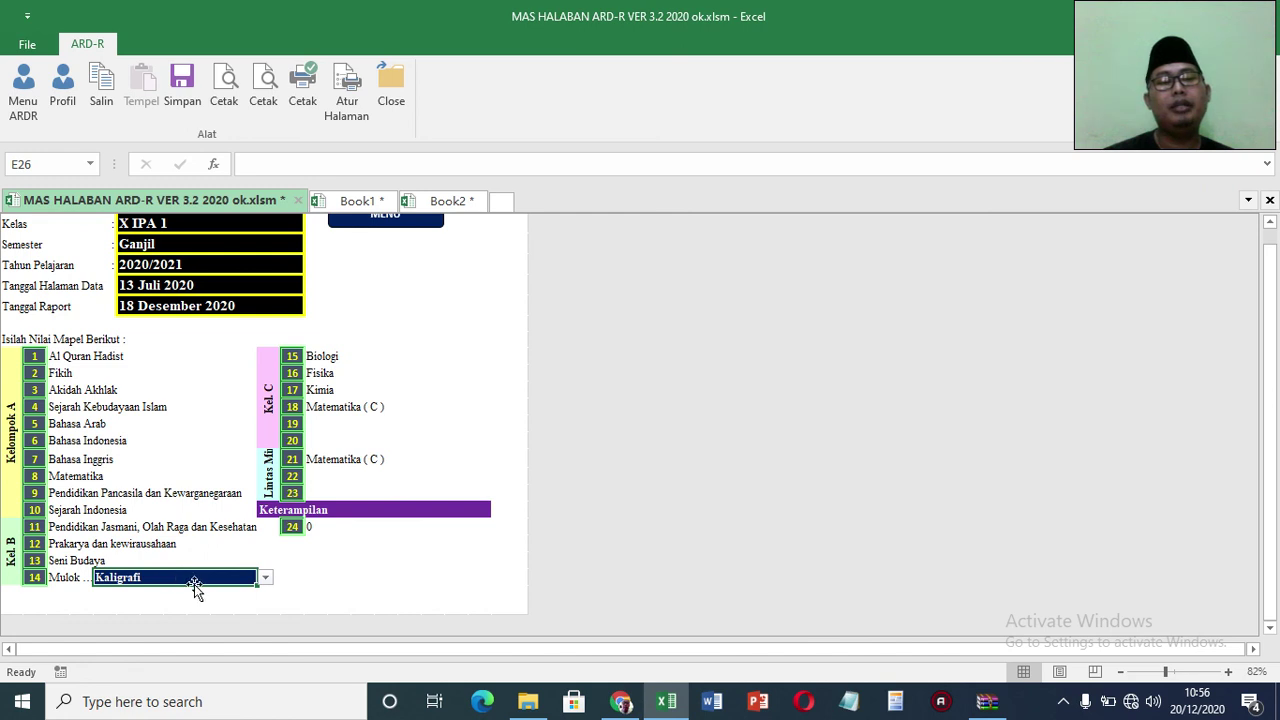
click(266, 578)
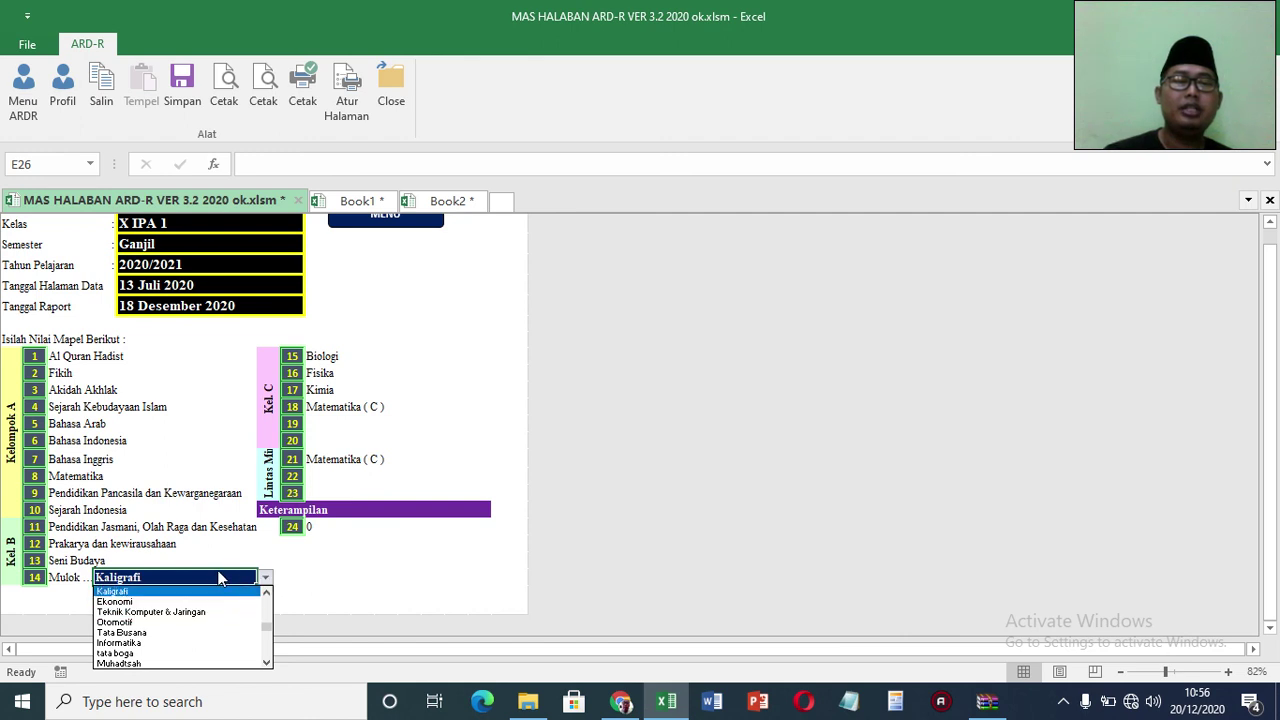
click(163, 663)
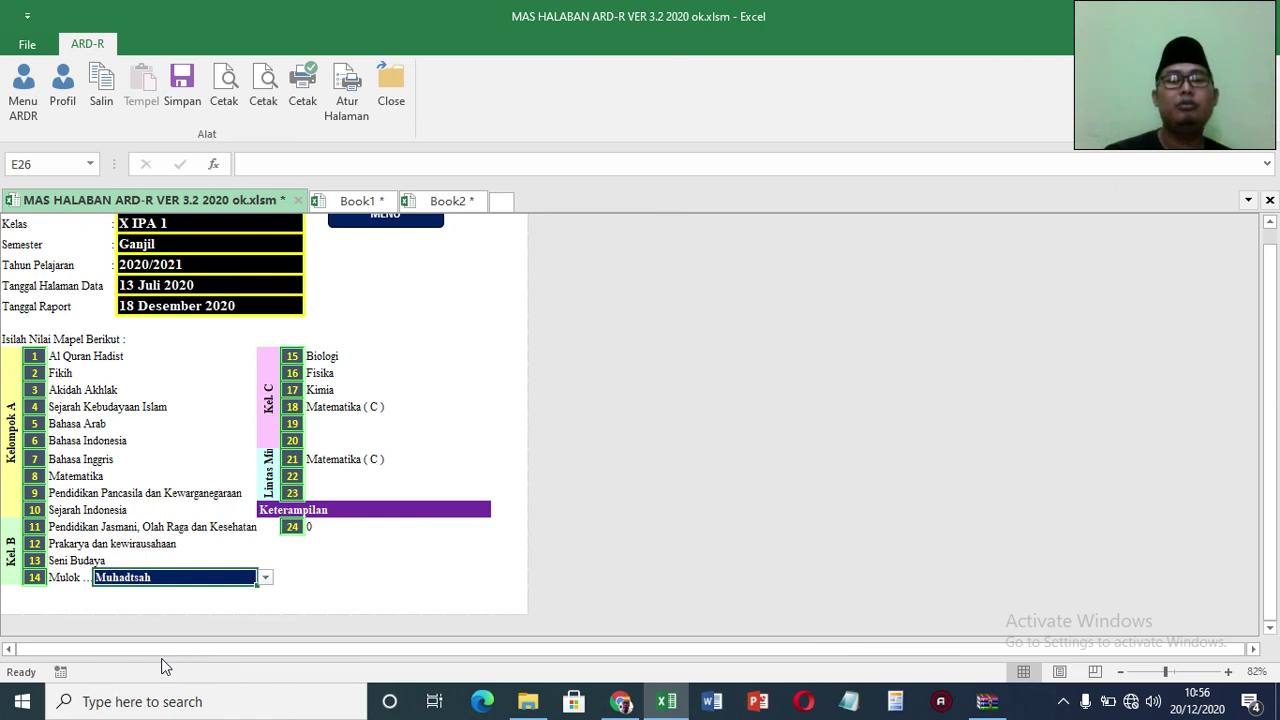
click(330, 355)
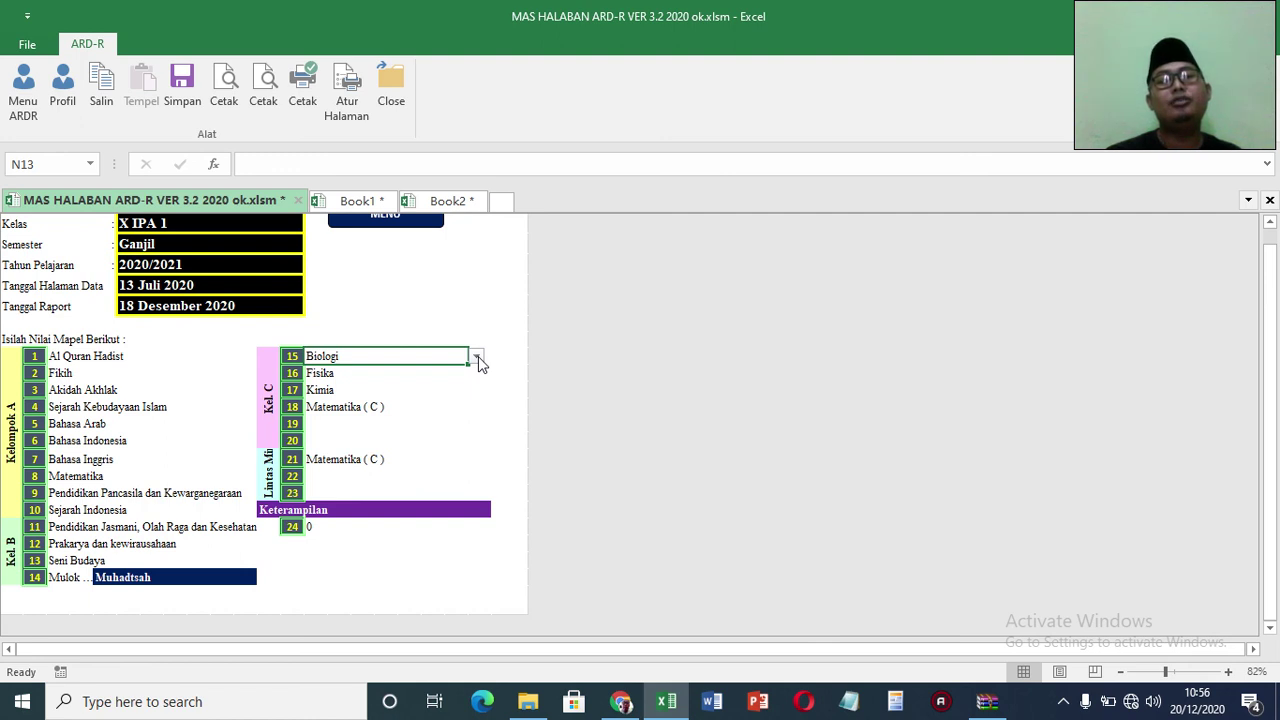
Step: Check the subject lists for the Biologi and Matematika ( C ) slots, leaving both unchanged
click(476, 357)
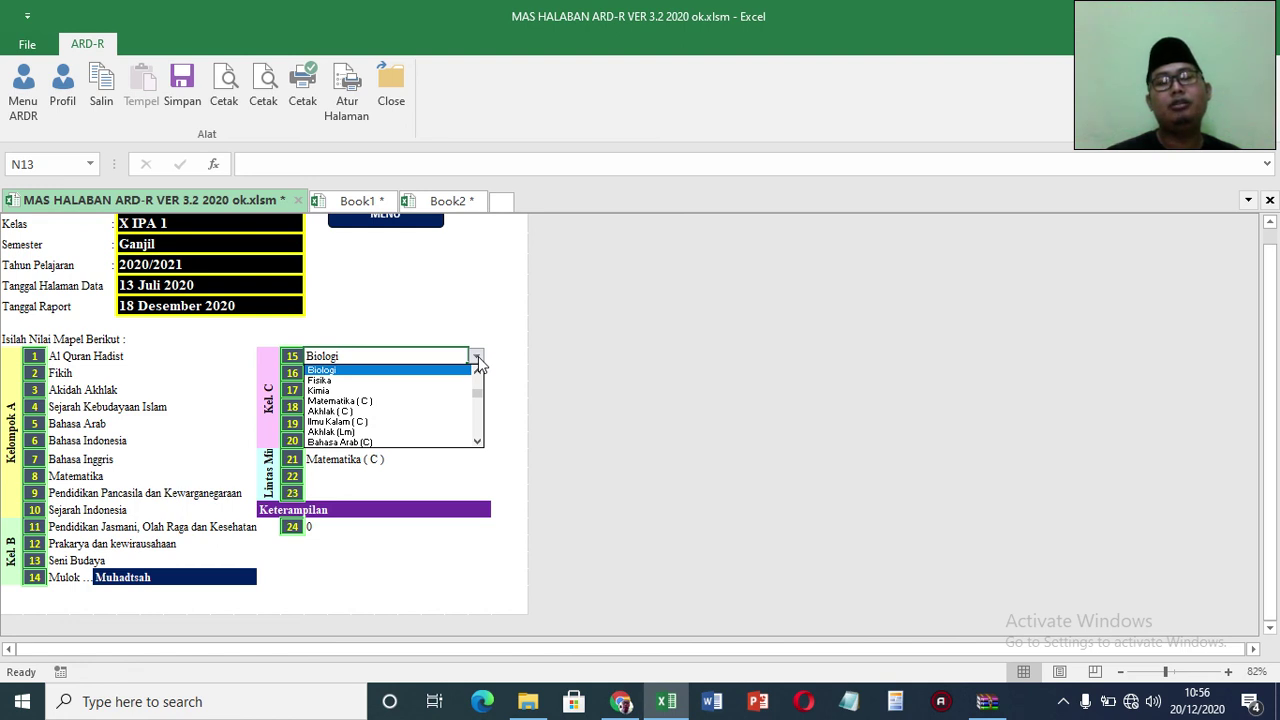
click(463, 298)
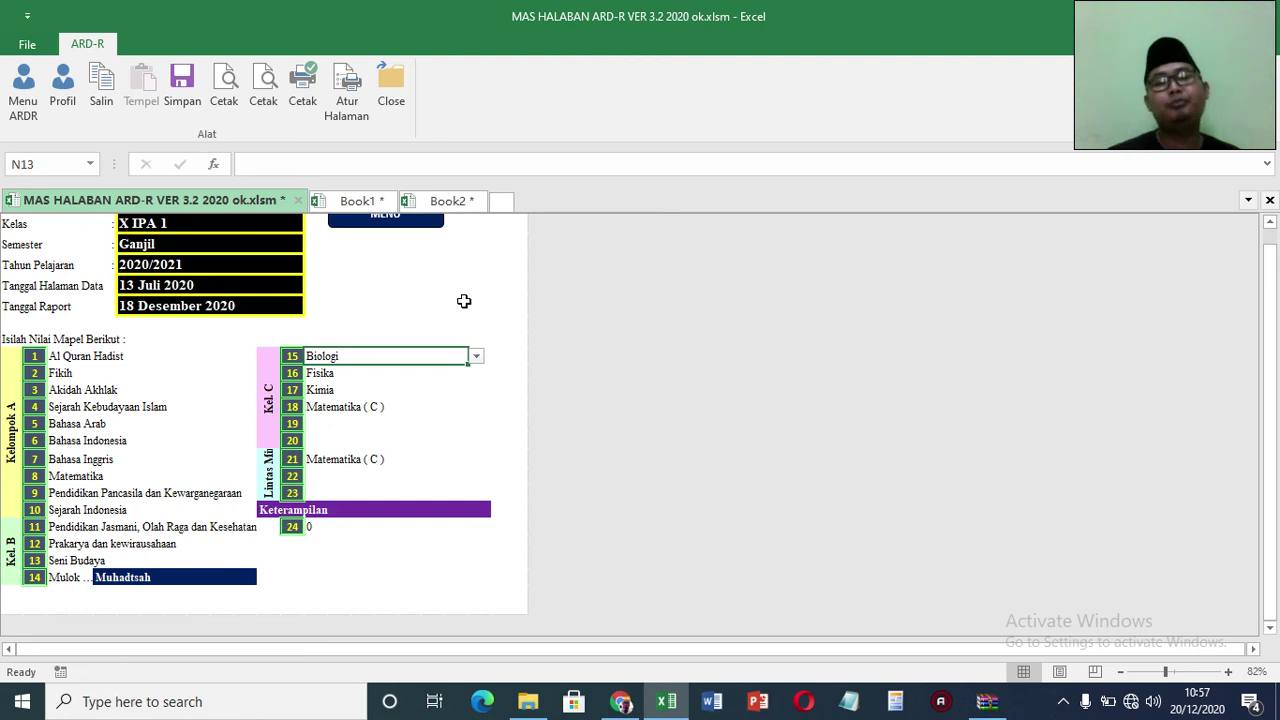
click(476, 356)
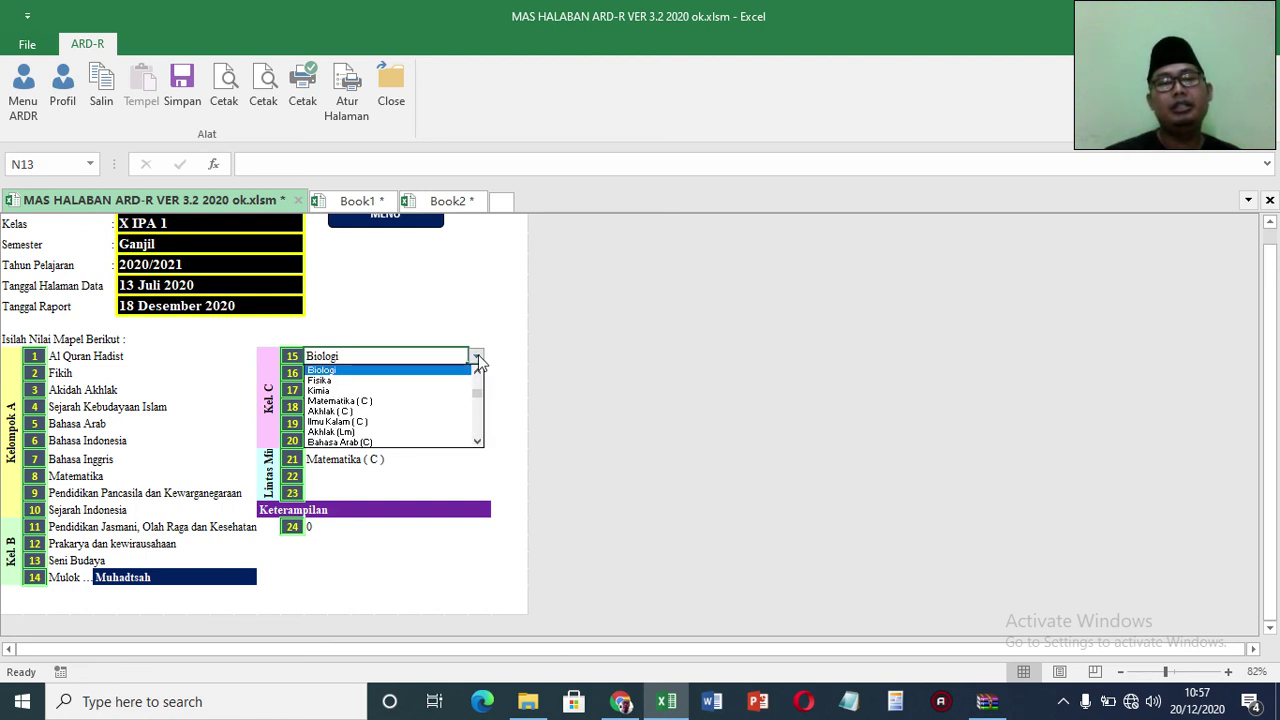
click(478, 443)
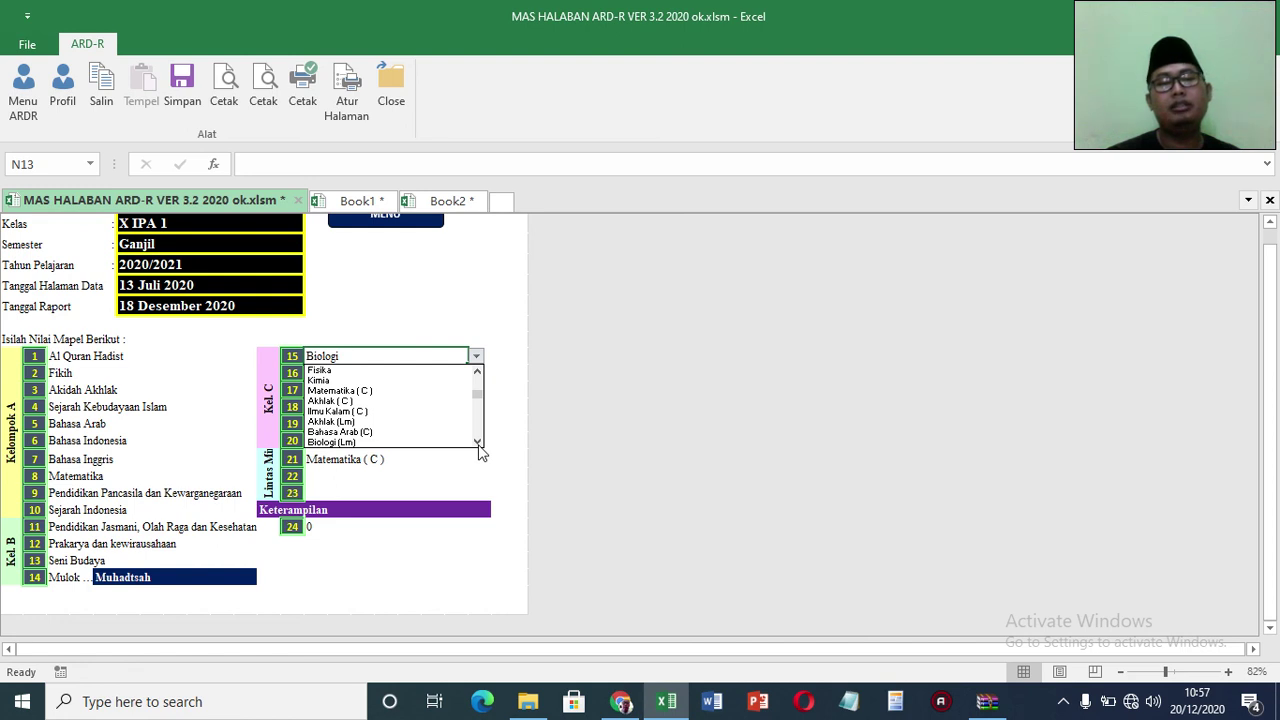
click(478, 443)
click(478, 443)
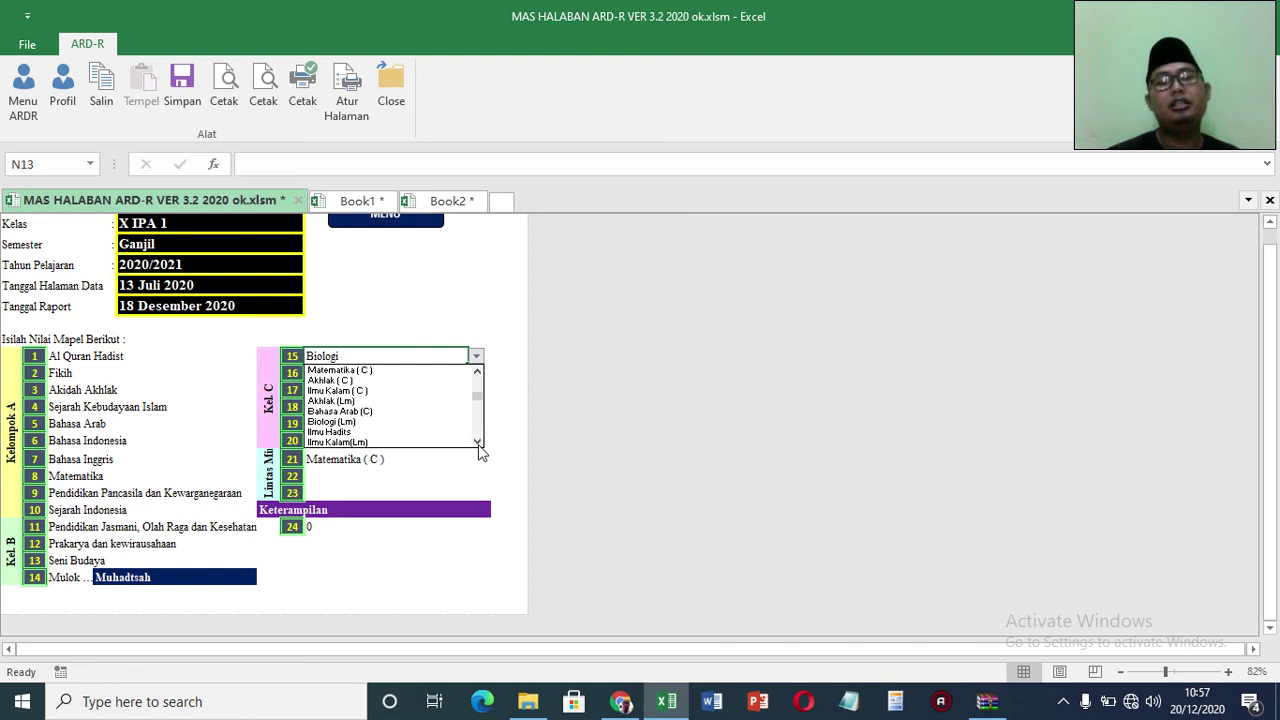
click(501, 464)
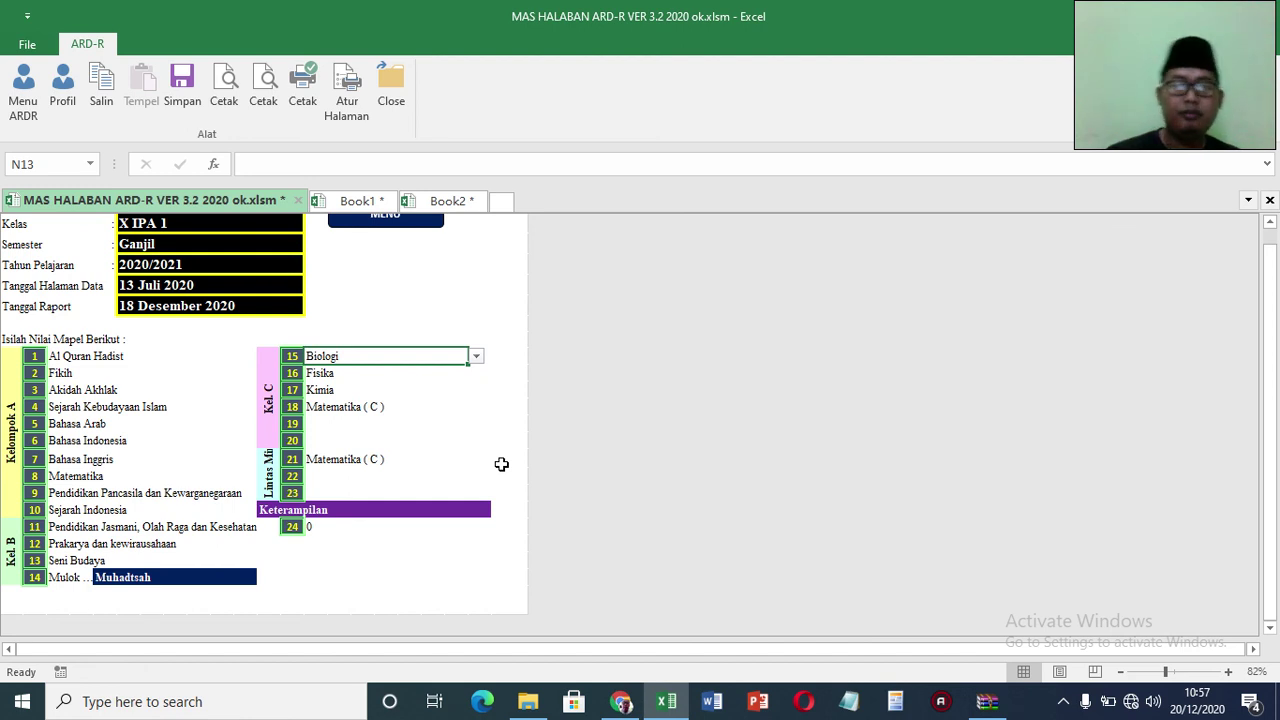
click(357, 464)
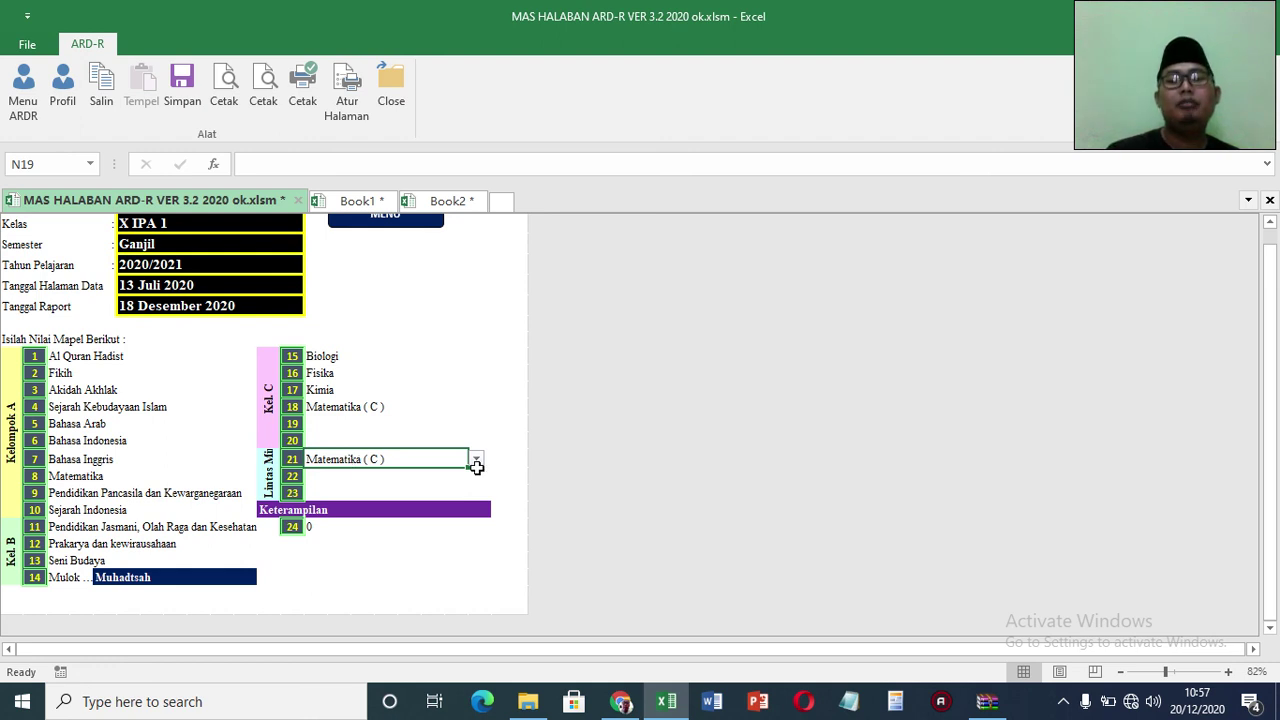
click(477, 459)
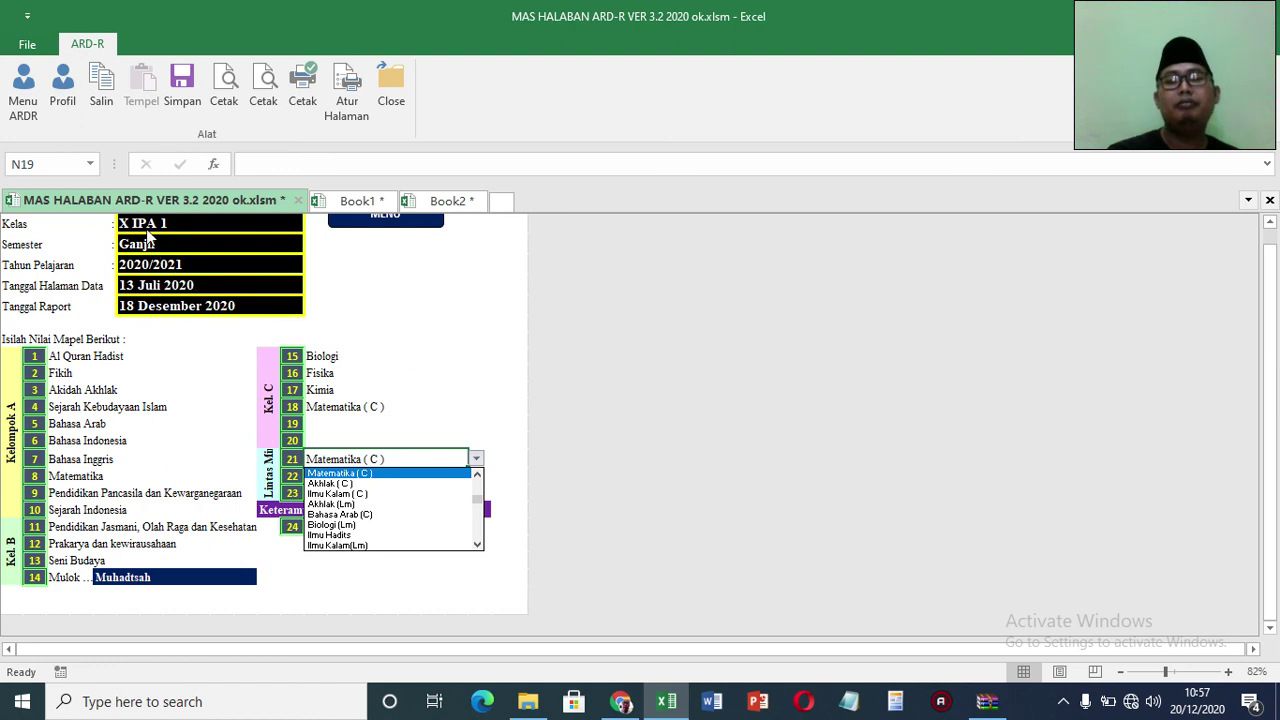
click(508, 449)
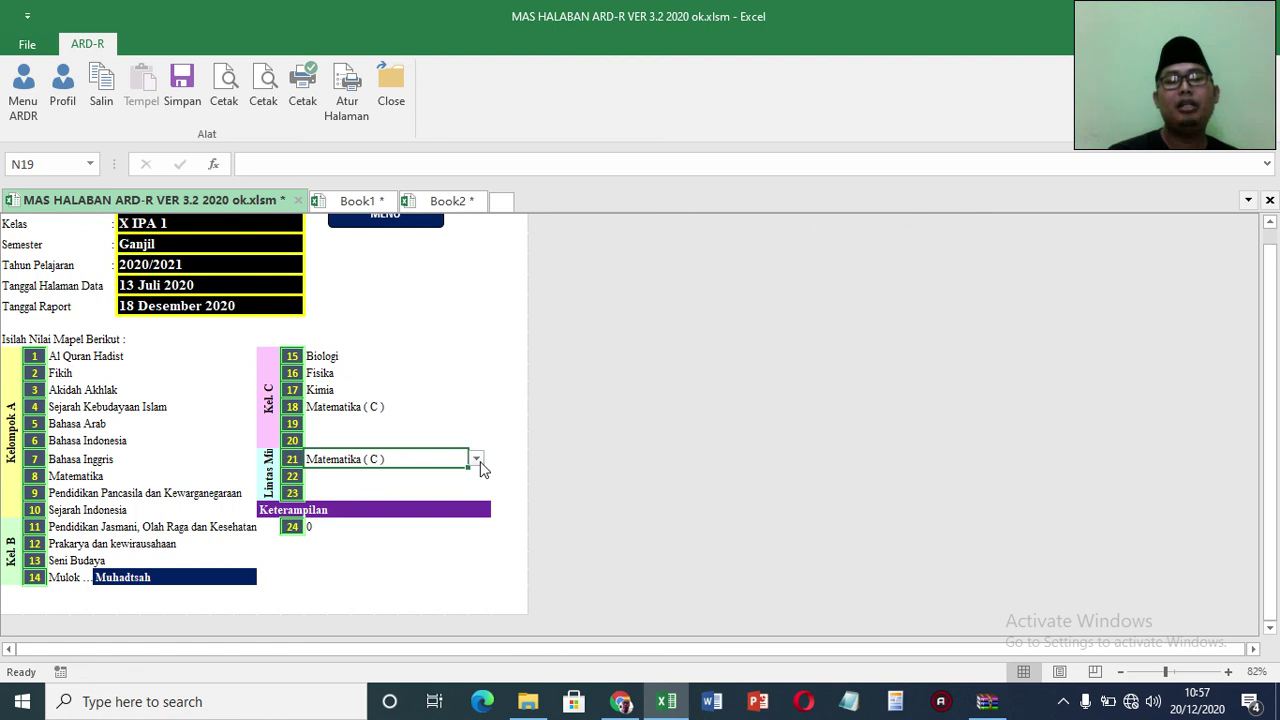
Step: Set Lintas Minat subject 21 to Kimia, leave slot 22 empty, and scroll back to the top
click(477, 459)
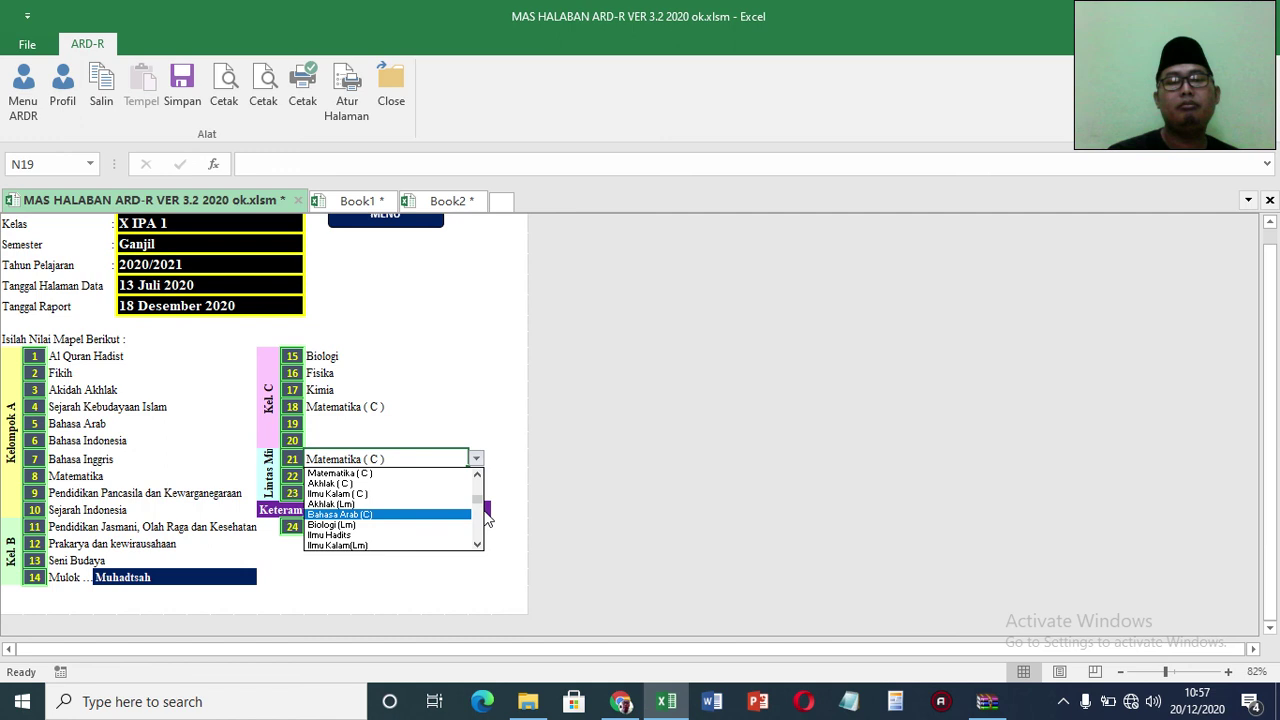
click(477, 475)
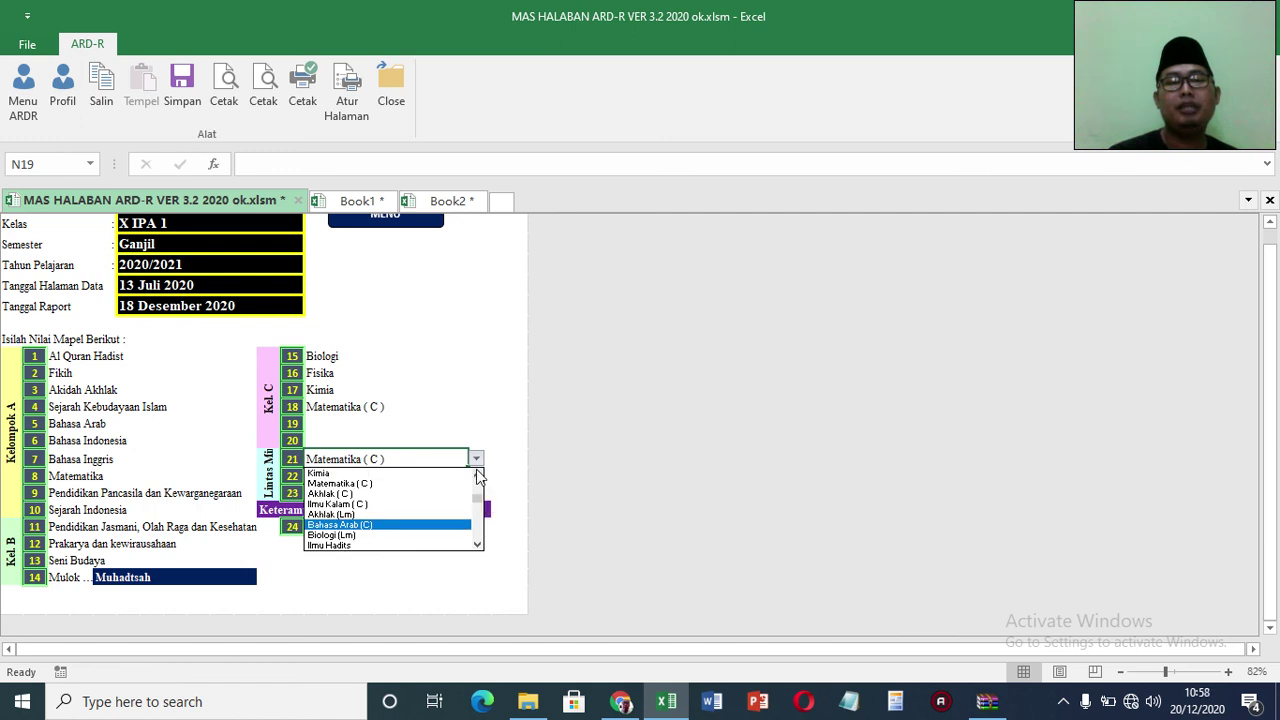
click(447, 475)
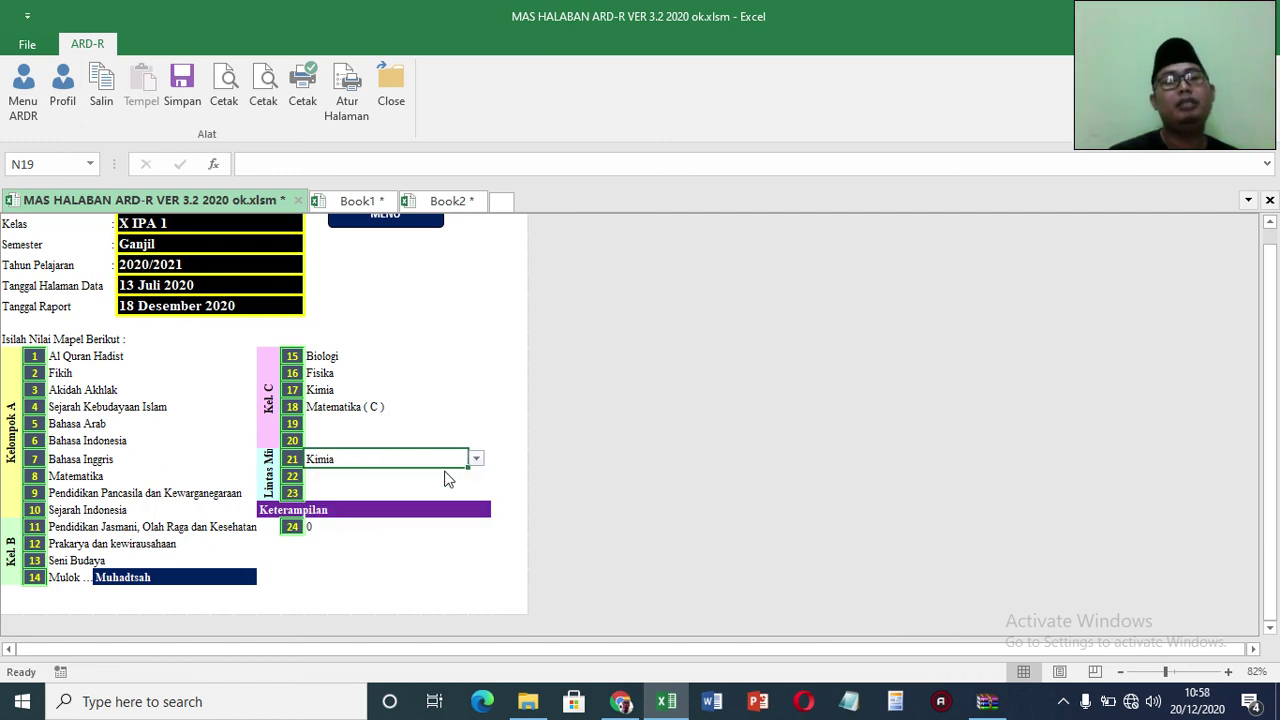
click(346, 532)
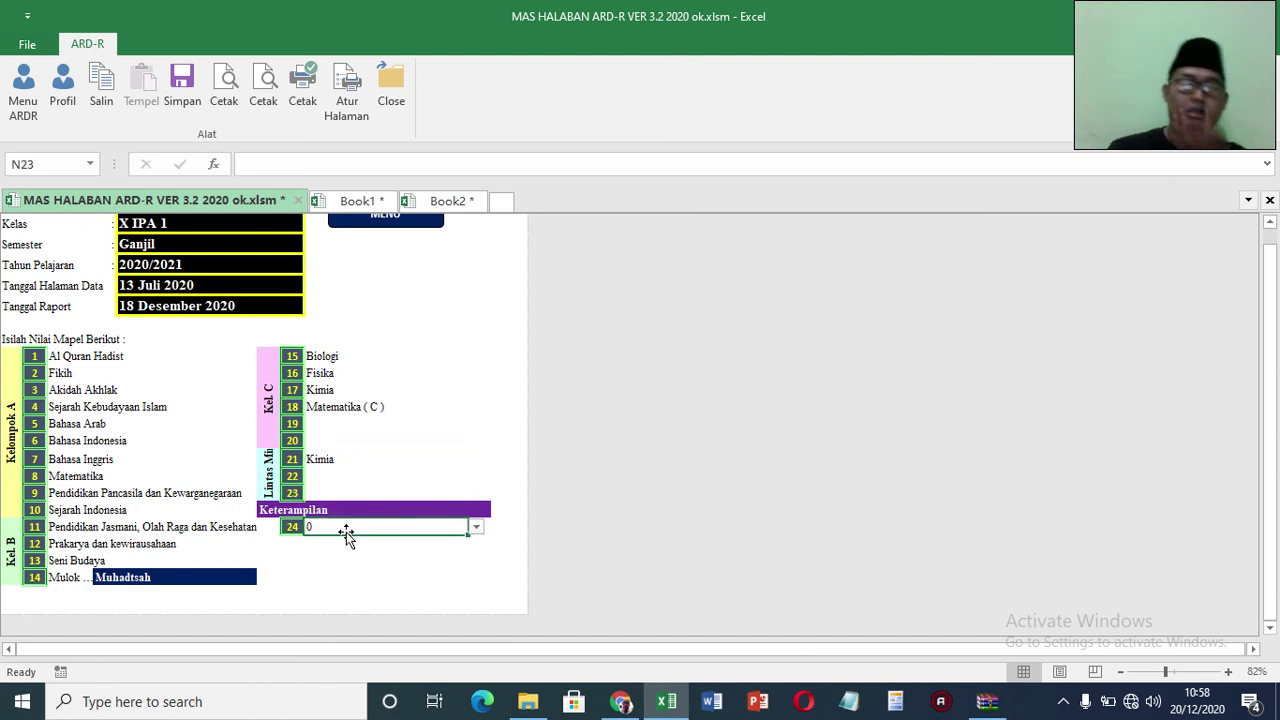
click(426, 475)
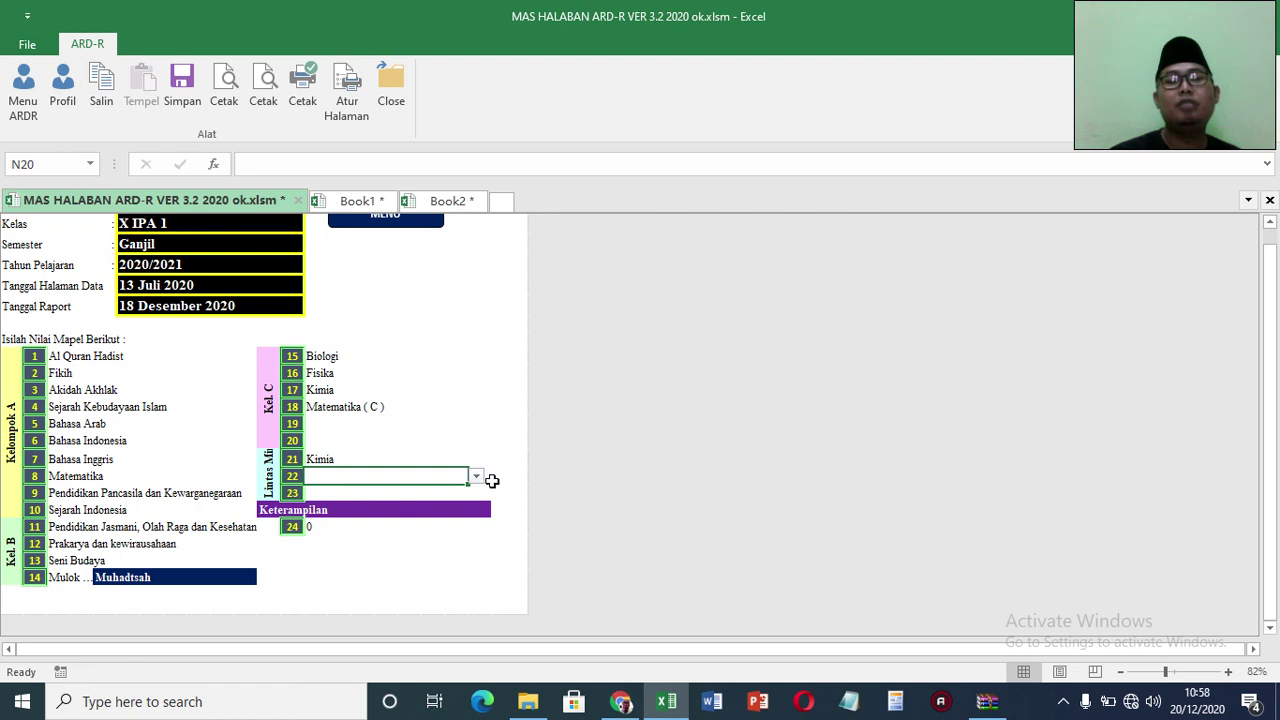
click(477, 478)
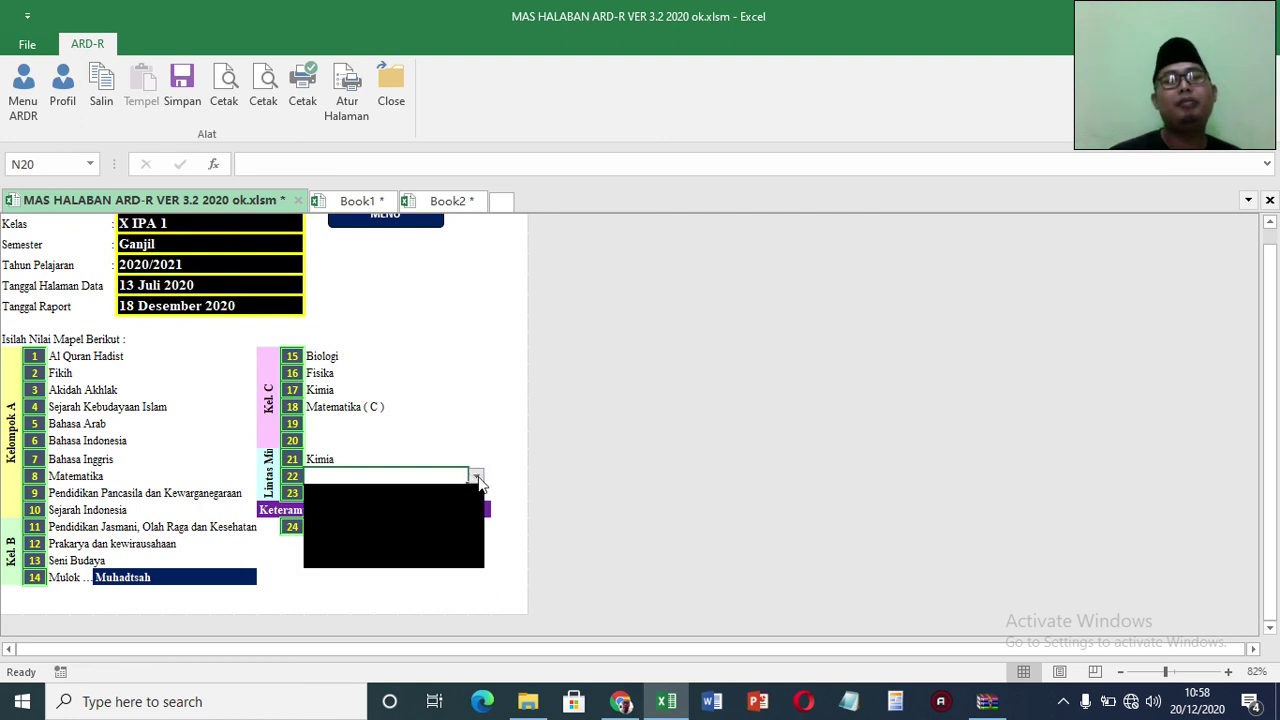
click(477, 479)
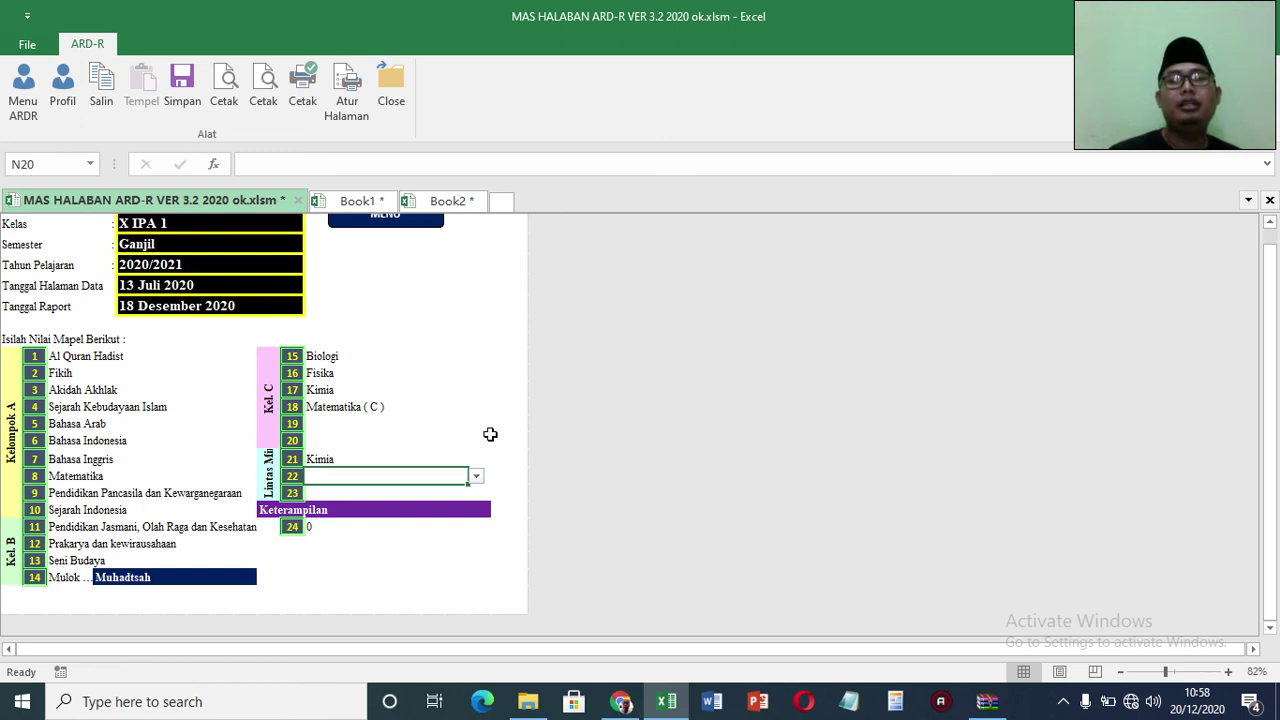
drag(1271, 238, 385, 152)
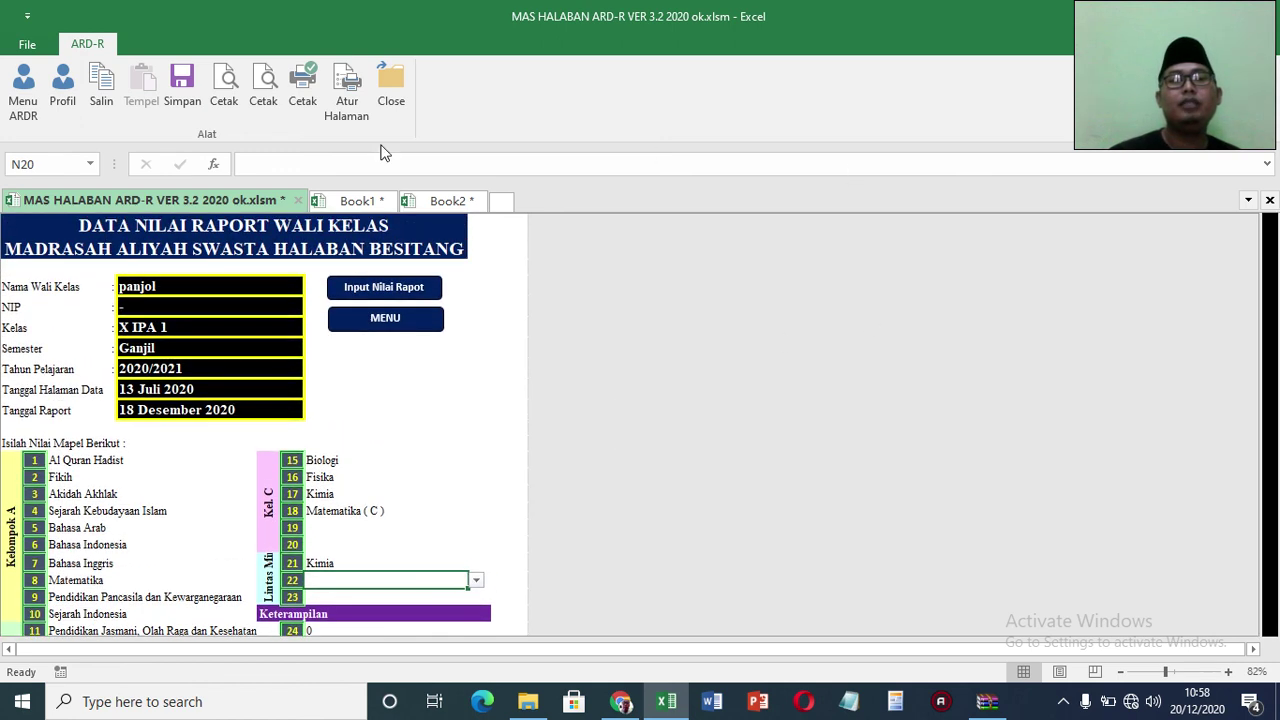
Step: Open the Nilai Rapot sheet, view the Fisika X IPA 1 section, then return to the main menu
click(20, 100)
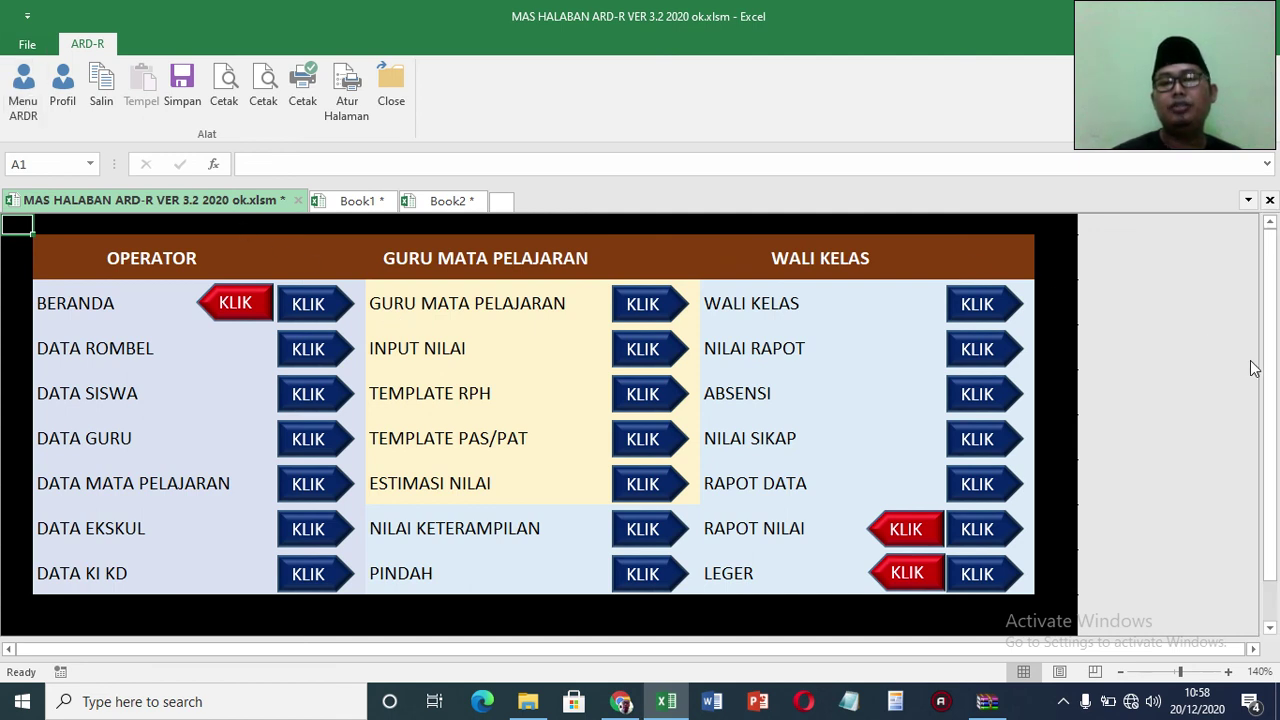
click(1001, 353)
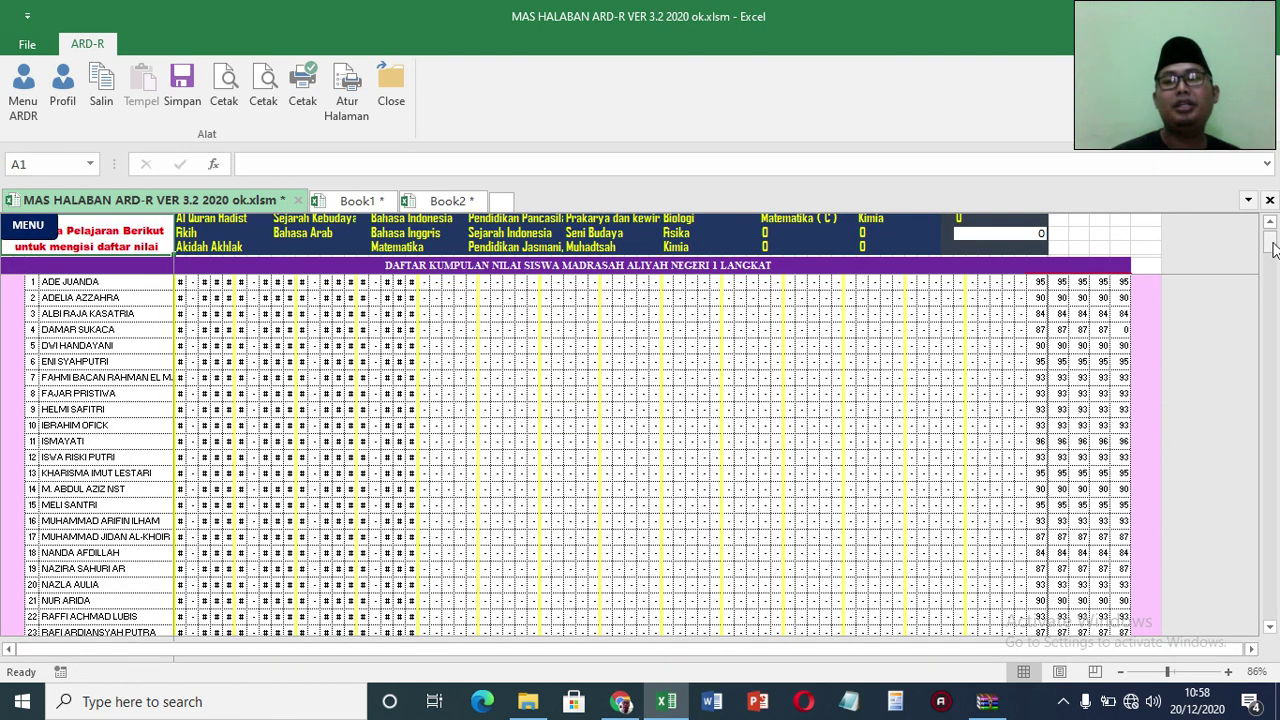
scroll(1272, 225, up, 3)
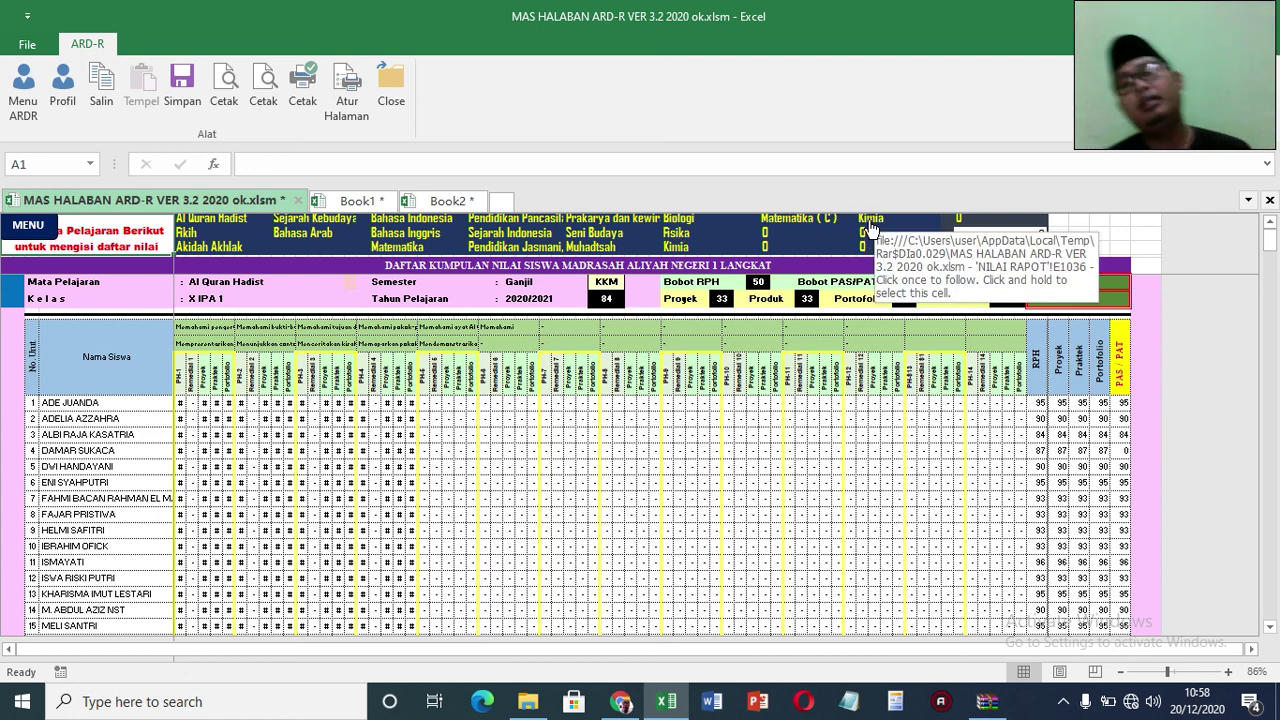
click(680, 236)
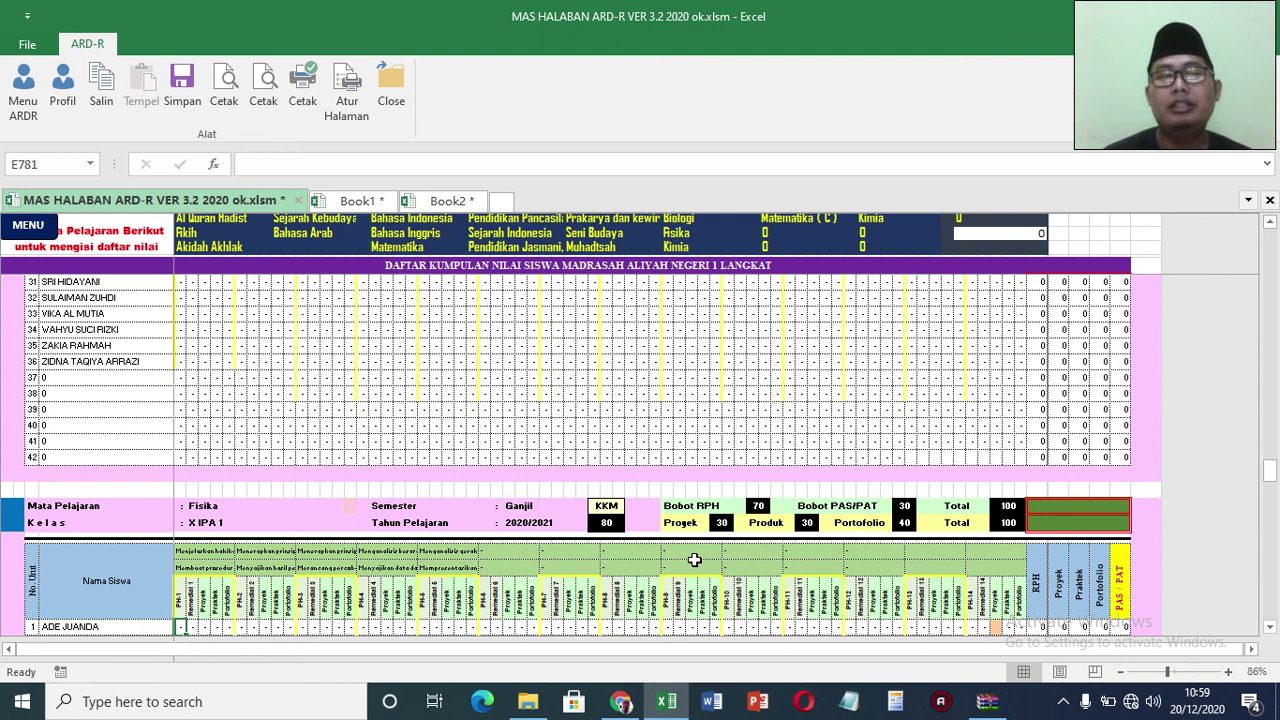
click(37, 232)
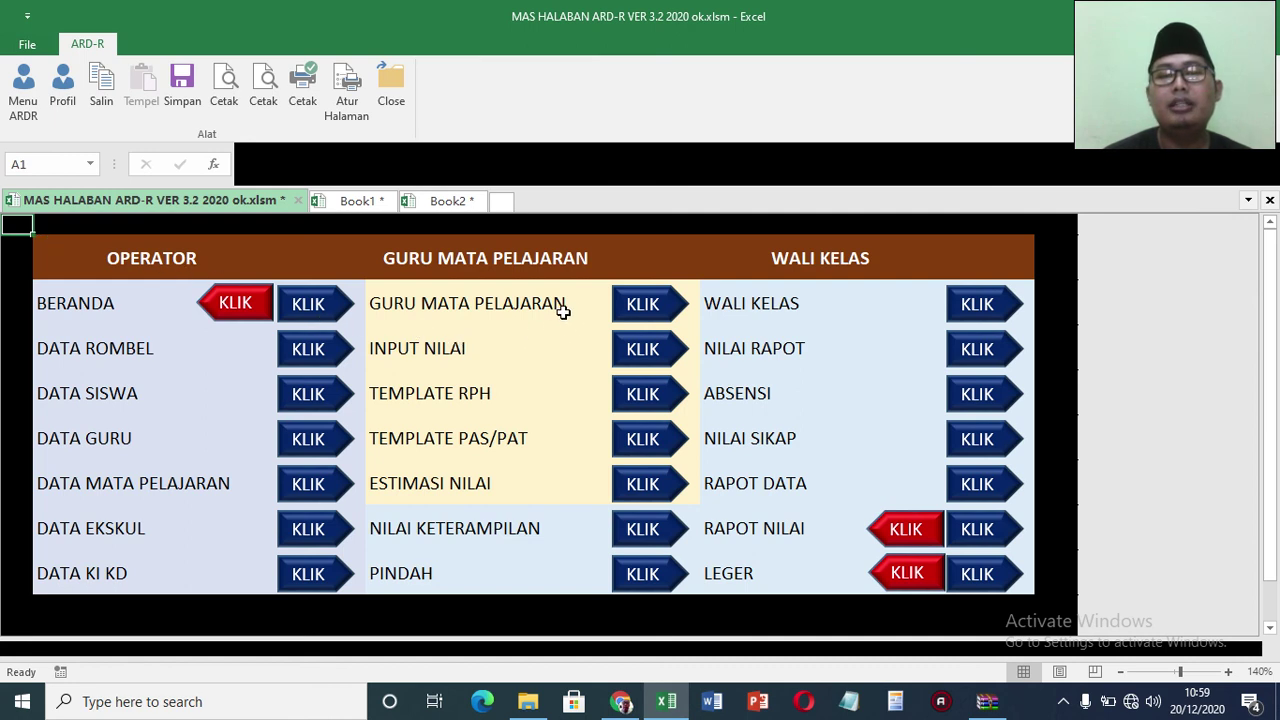
Step: In Input Nilai, select and copy the Bahasa Inggris X IPA 1 grades for students 1–36, then go back to MENU
click(648, 352)
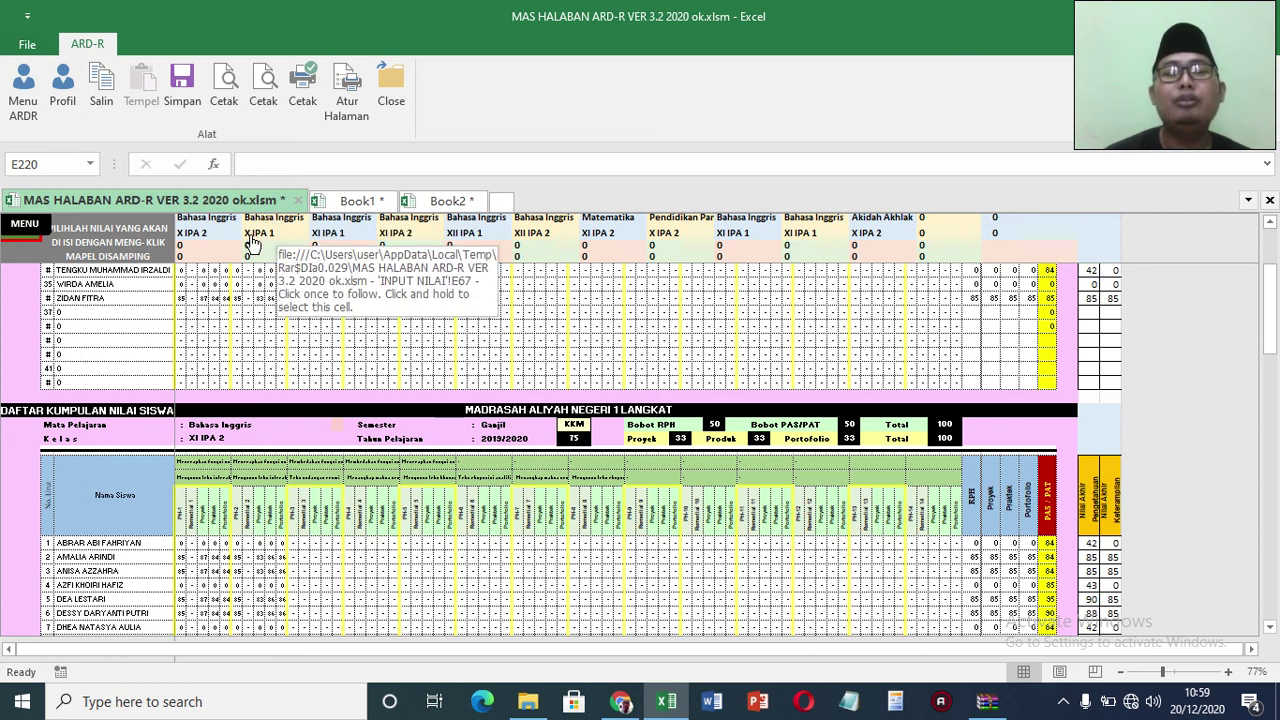
click(254, 244)
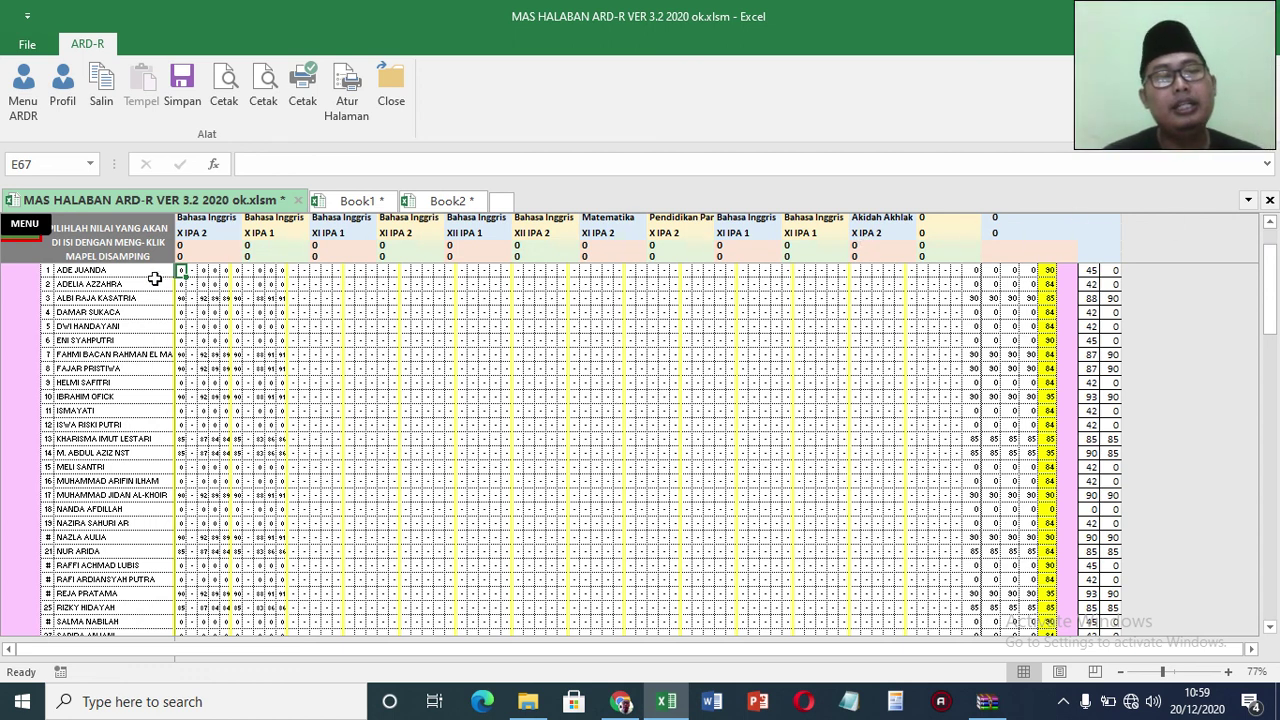
drag(180, 271, 181, 271)
key(shift+Right)
key(shift+Right)
key(shift+Right)
key(shift+Right)
key(shift+Right)
key(shift+Right)
key(shift+Right)
key(shift+Right)
key(shift+Right)
key(shift+Right)
key(shift+Right)
key(shift+Right)
key(shift+Right)
key(shift+Right)
key(shift+Right)
key(shift+Right)
key(shift+Right)
key(shift+Right)
key(shift+Right)
key(shift+Right)
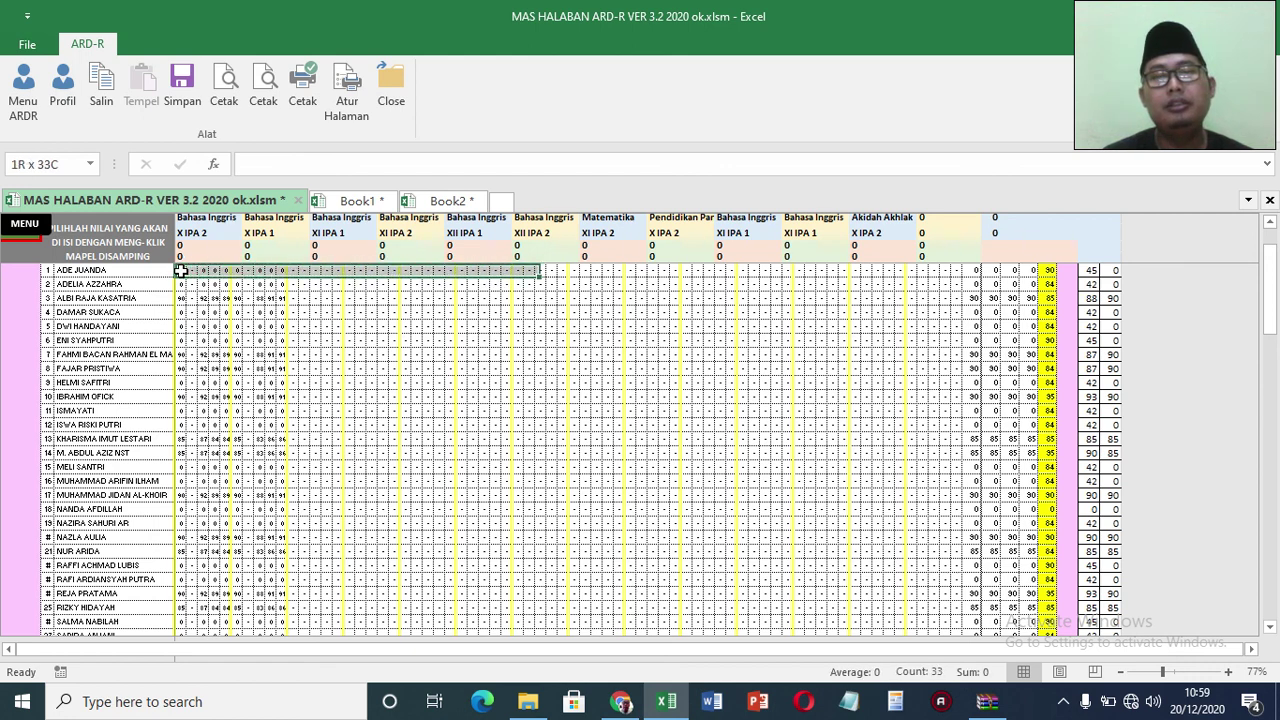
key(shift+Right)
key(shift+Right)
key(shift+Right)
key(shift+Right)
key(shift+Right)
key(shift+Right)
key(shift+Right)
key(shift+Right)
key(shift+Right)
key(shift+Right)
key(shift+Right)
key(shift+Right)
key(shift+Right)
key(shift+Right)
key(shift+Right)
key(shift+Right)
key(shift+Right)
key(shift+Right)
key(shift+Right)
key(shift+Right)
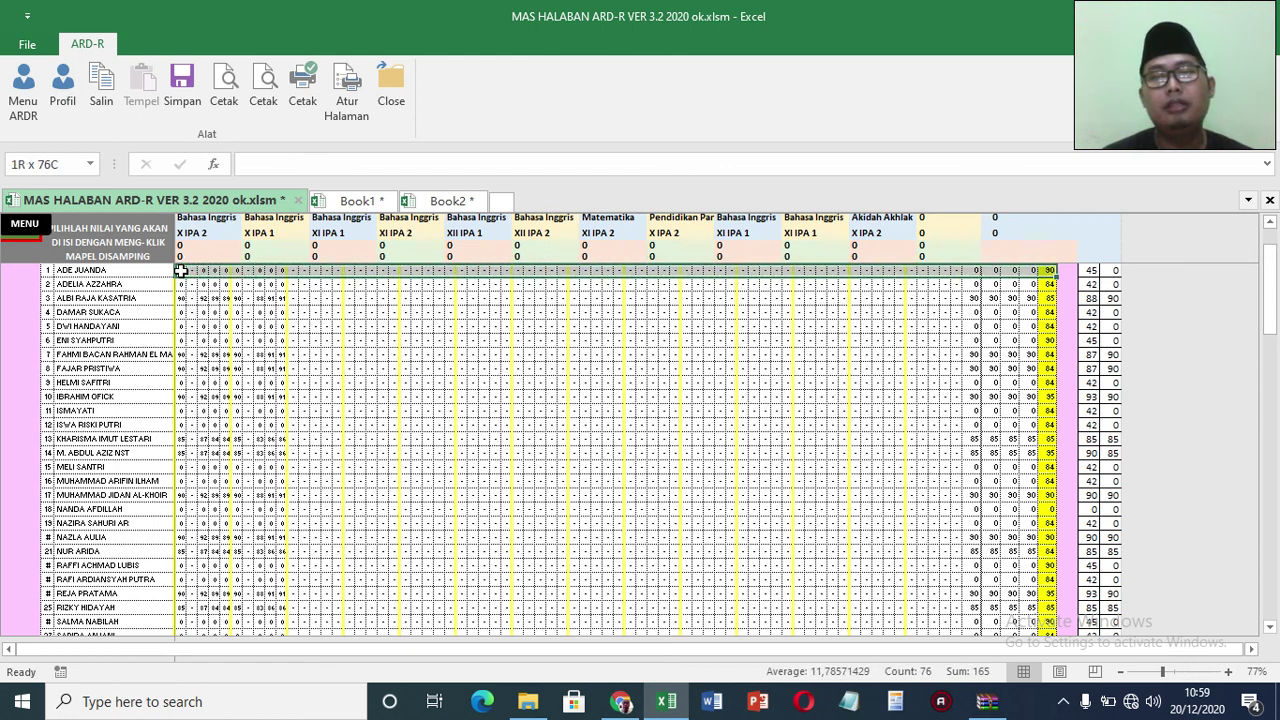
key(shift+Down)
key(shift+Down)
key(shift+Down)
key(shift+Down)
key(shift+Down)
key(shift+Down)
key(shift+Down)
key(shift+Down)
key(shift+Down)
key(shift+Down)
key(shift+Down)
key(shift+Down)
key(shift+Down)
key(shift+Down)
key(shift+Down)
key(shift+Down)
key(shift+Down)
key(shift+Down)
key(shift+Down)
key(shift+Down)
key(shift+Down)
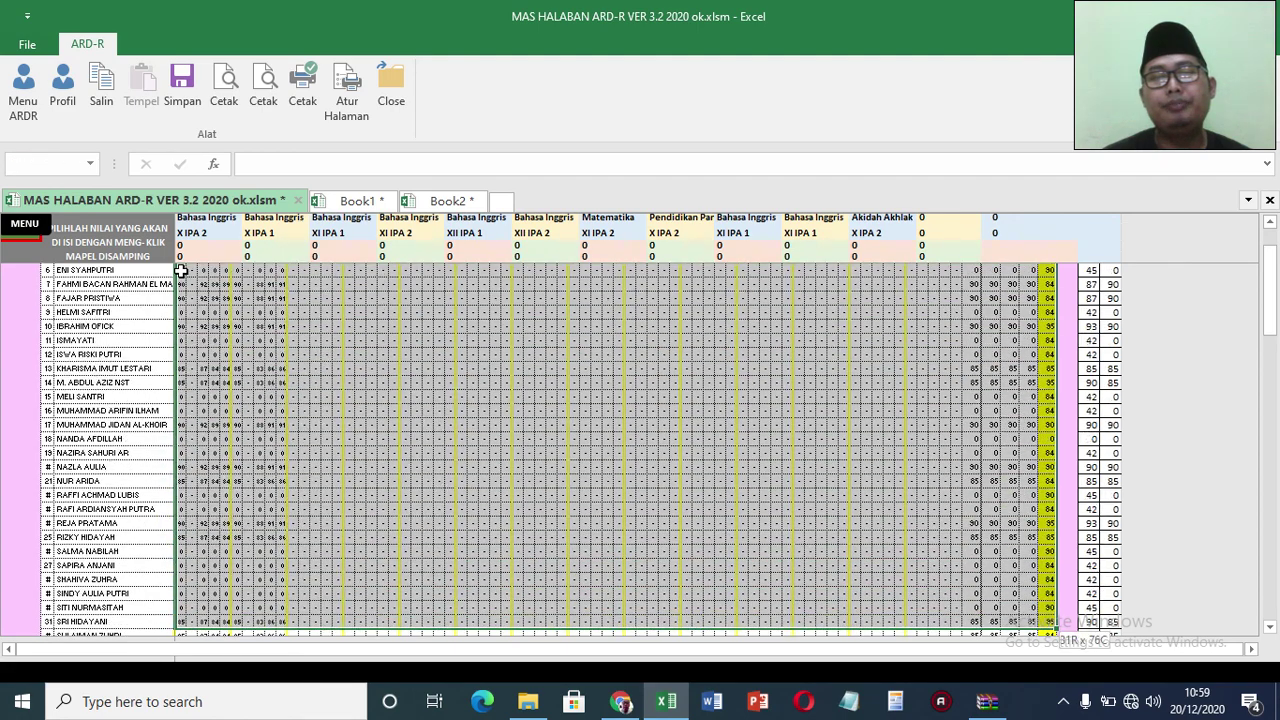
key(shift+Down)
key(shift+Down)
key(shift+Down)
key(shift+Down)
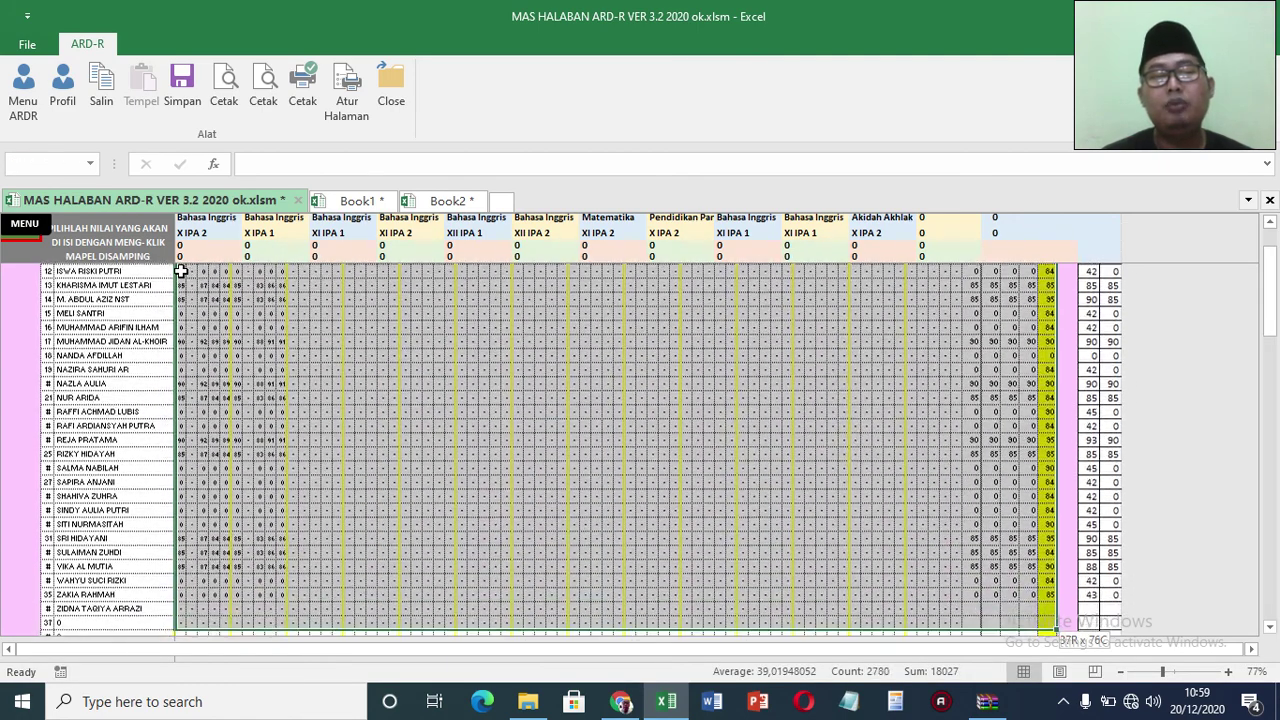
key(shift+Down)
key(shift+Up)
key(shift+Up)
key(shift+Up)
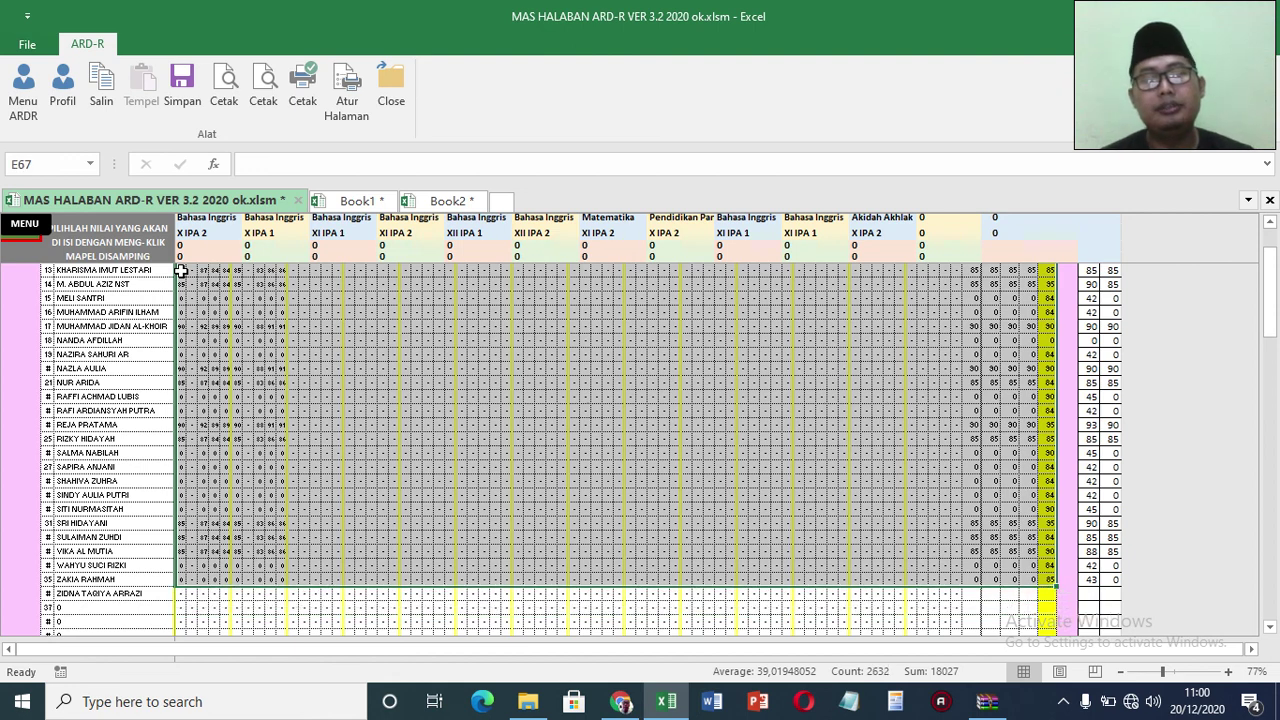
key(shift+Down)
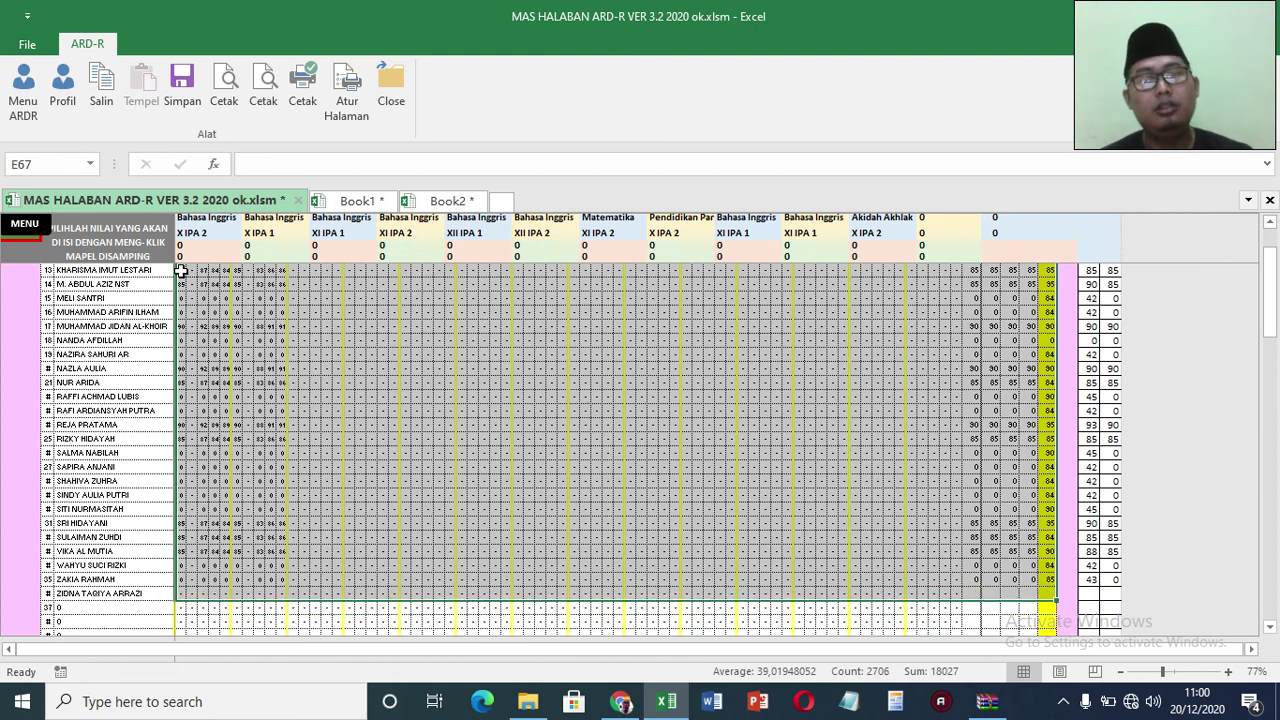
key(ctrl+c)
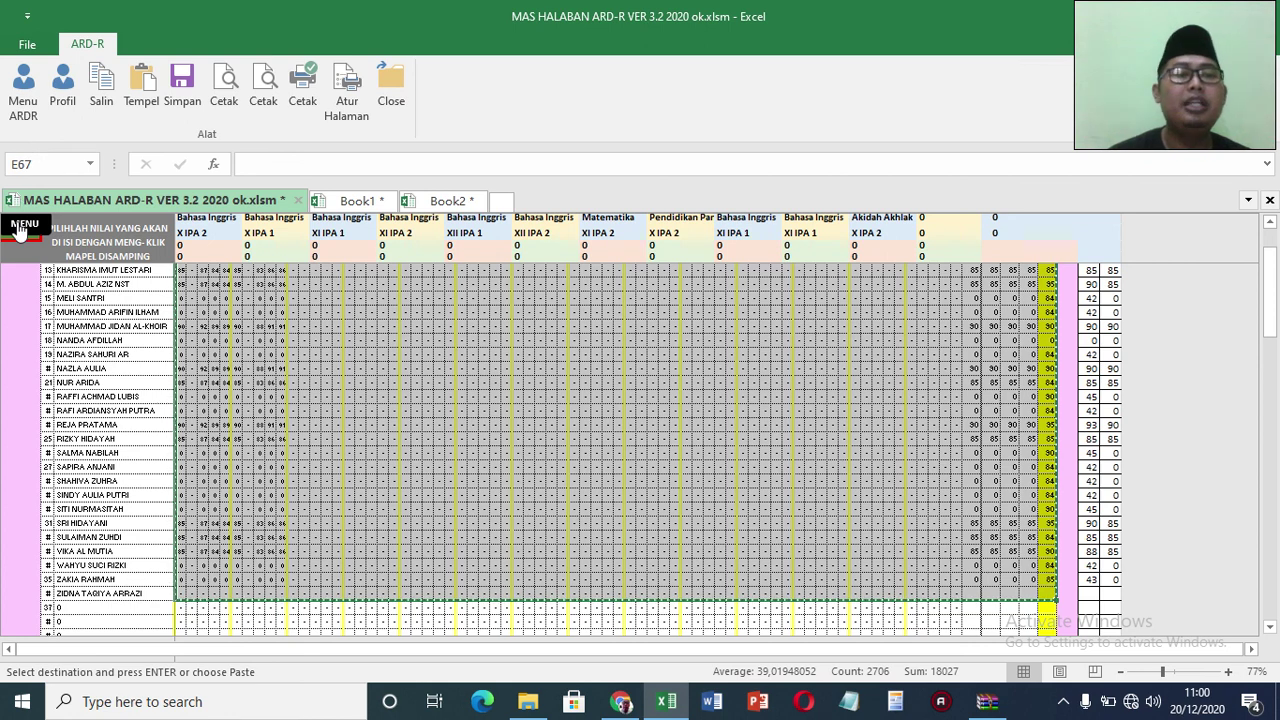
click(20, 226)
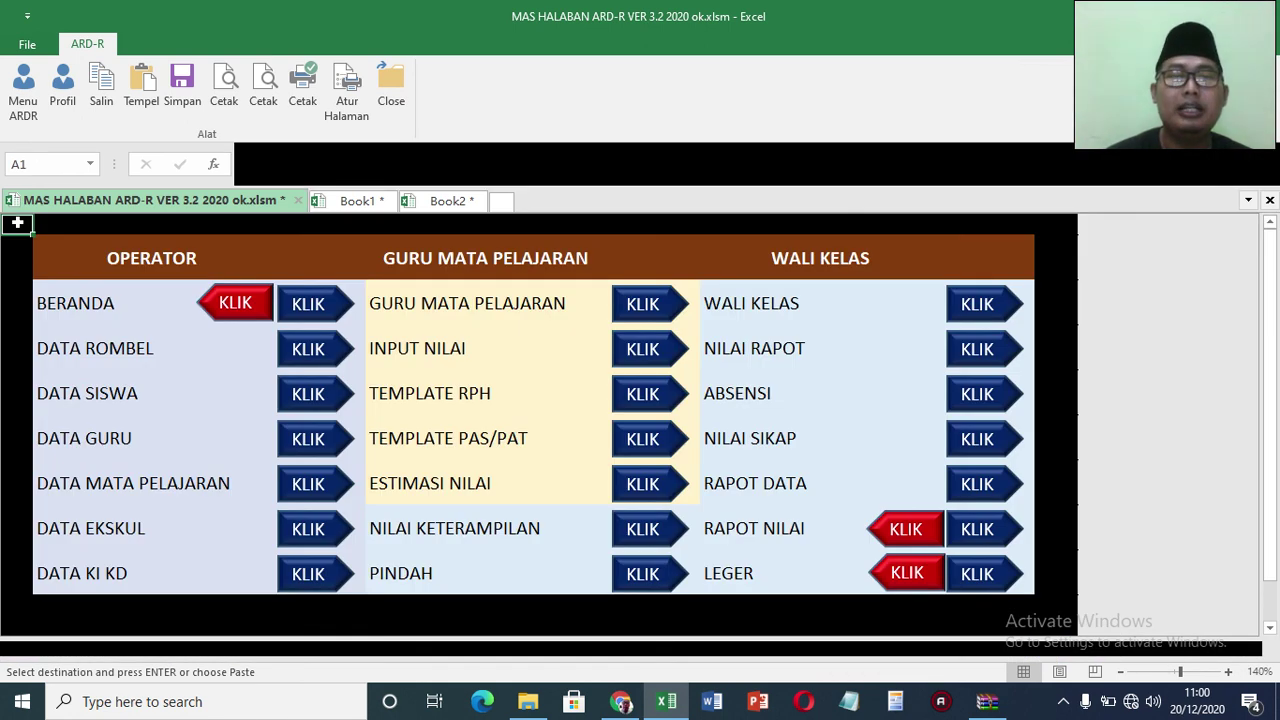
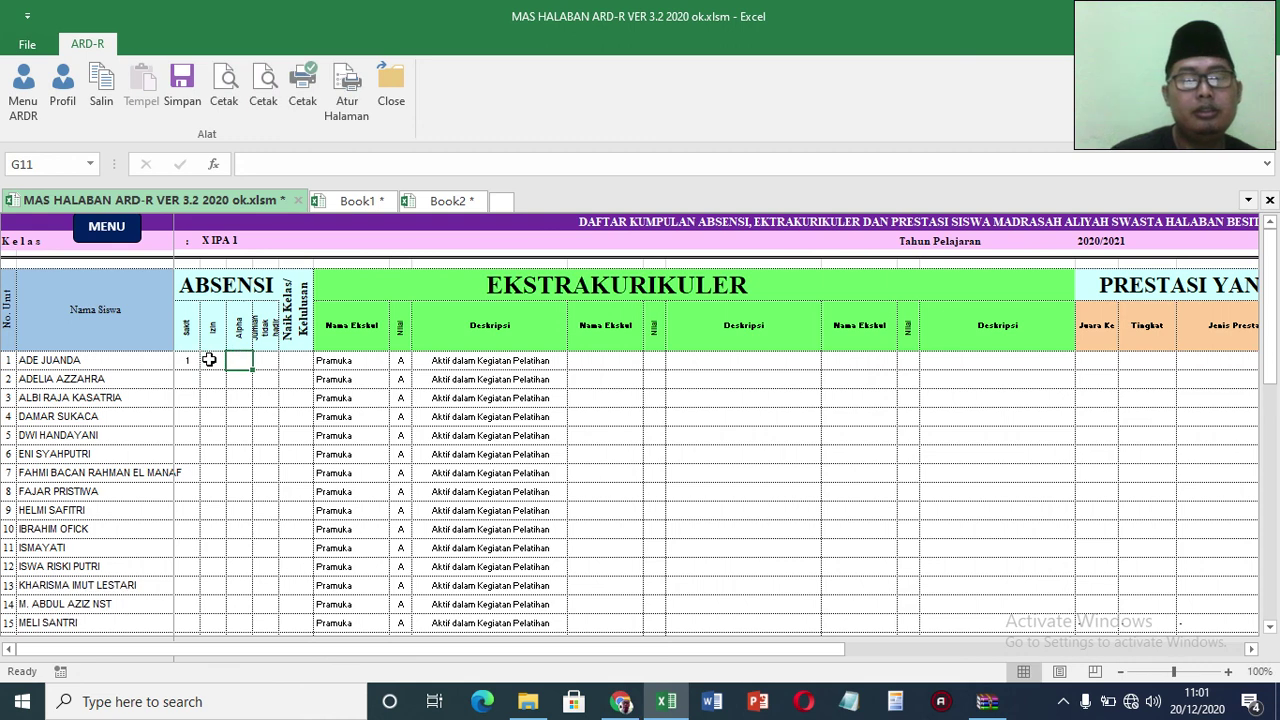
Step: Give the first student 2 Alpha absences and leave the Naik Kelas status blank
text(2)
key(Return)
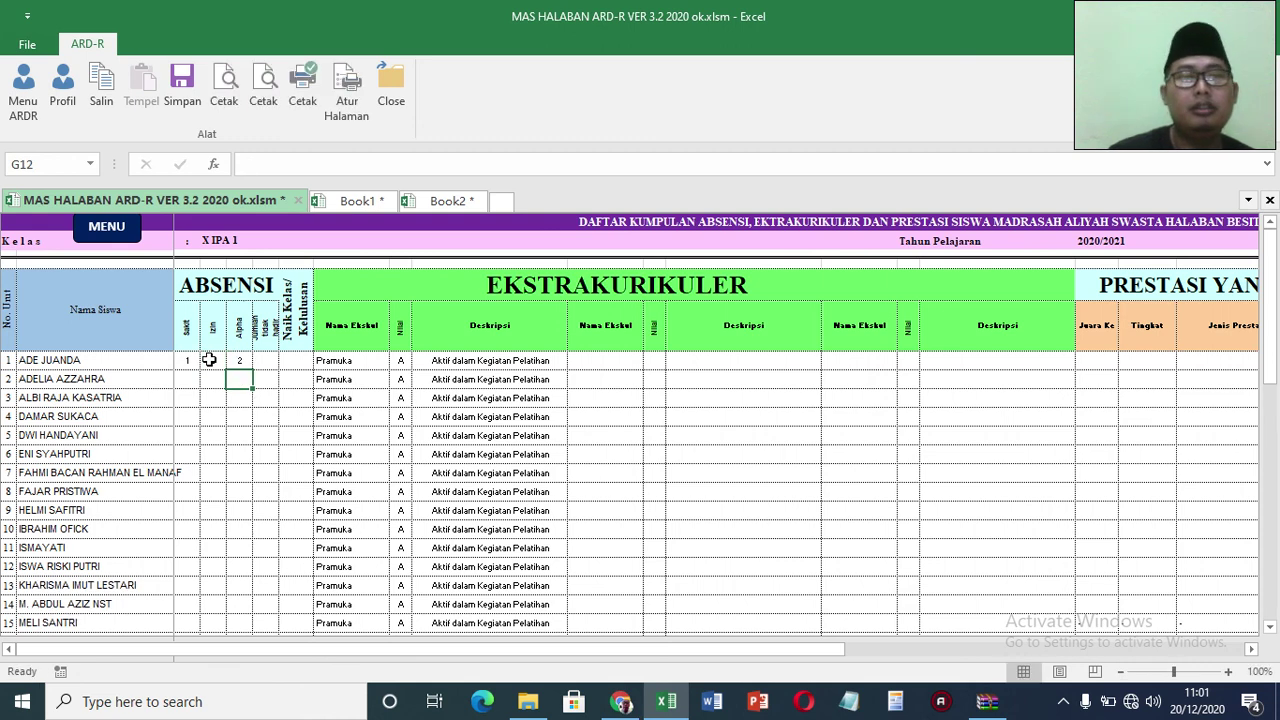
click(265, 361)
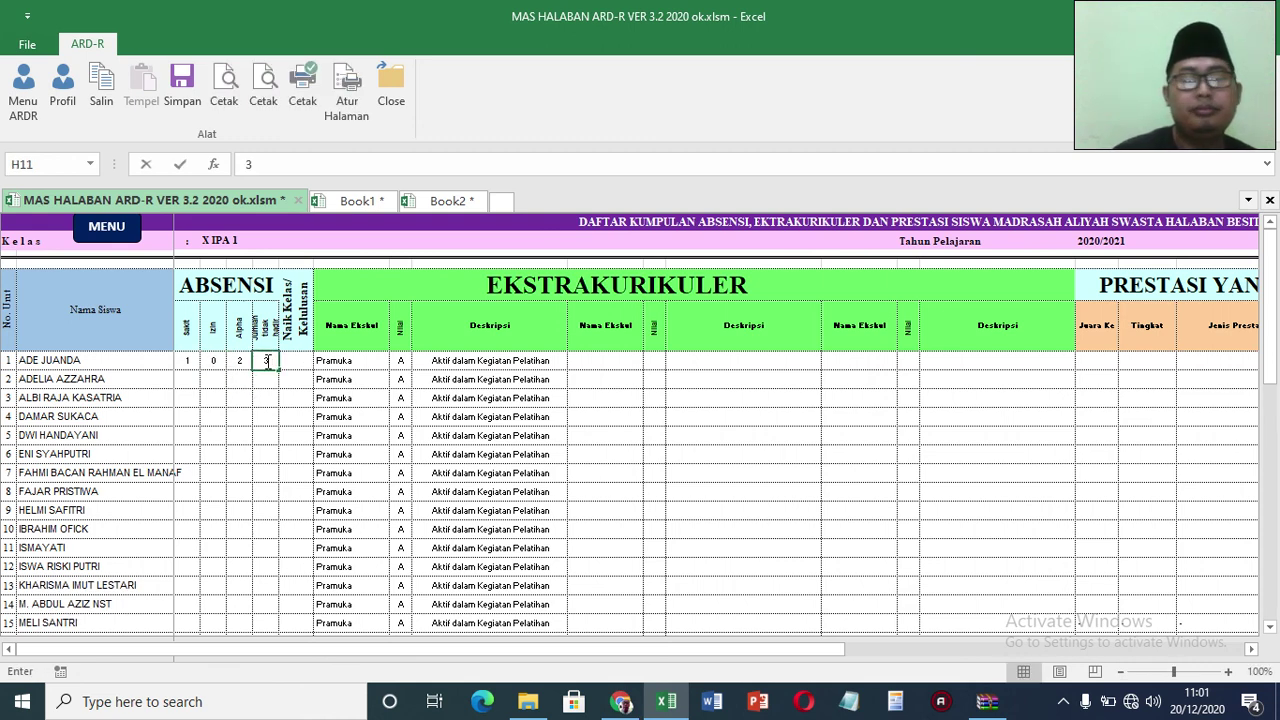
key(Return)
click(297, 366)
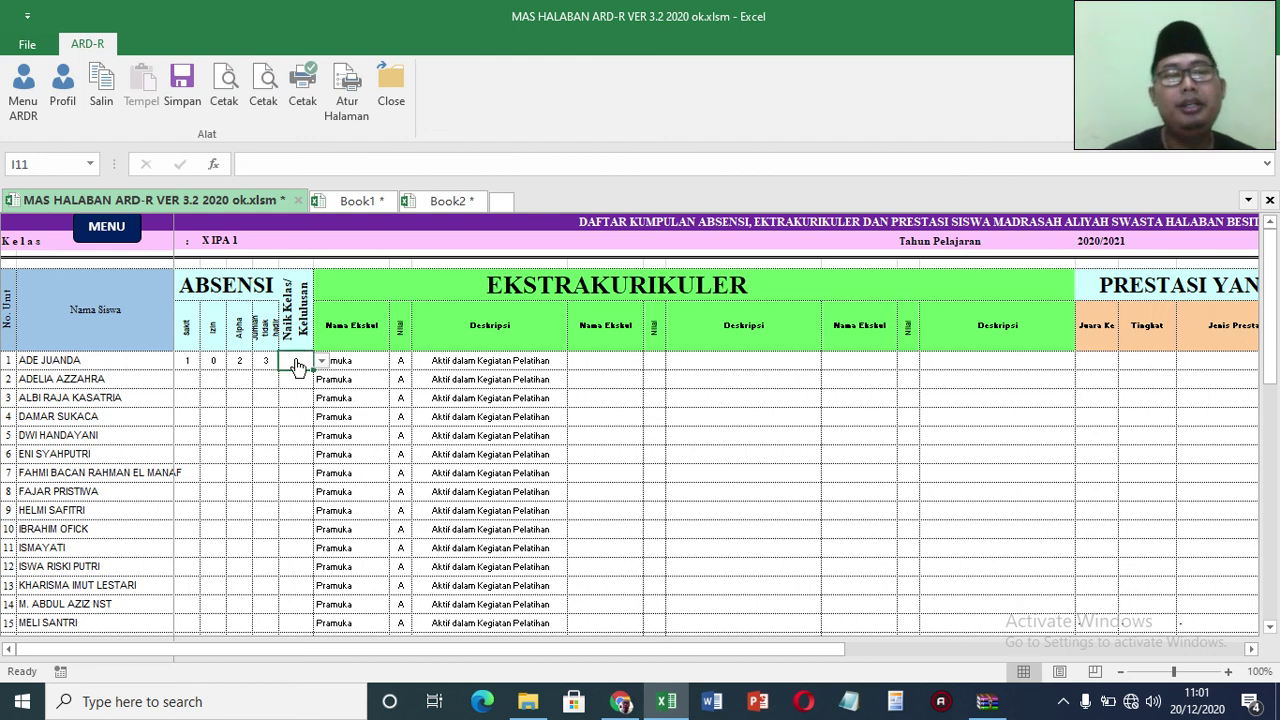
click(320, 361)
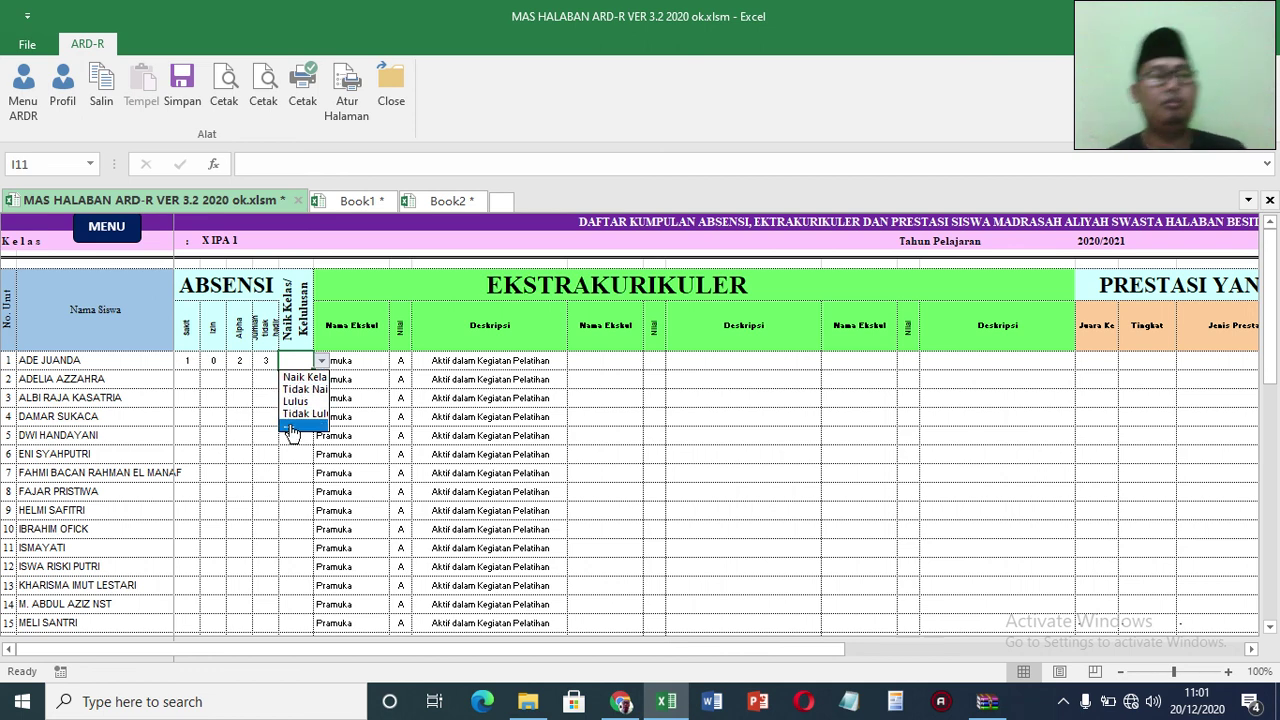
click(291, 428)
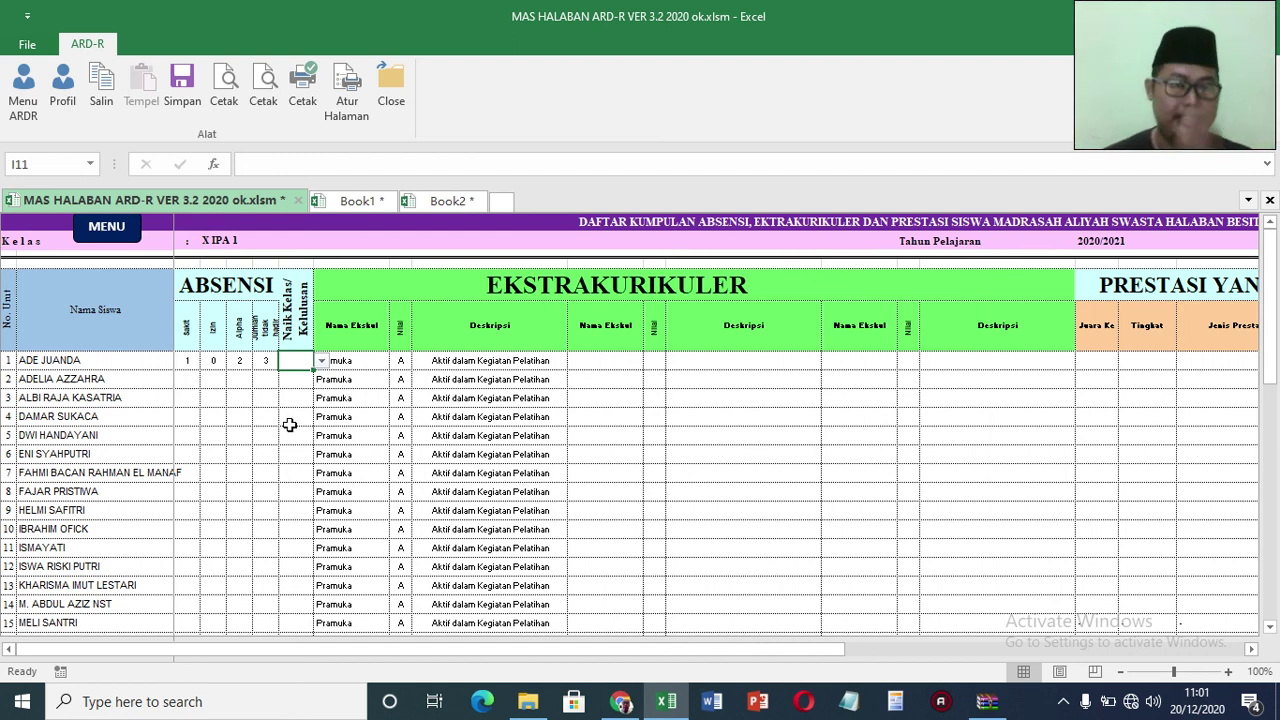
click(371, 364)
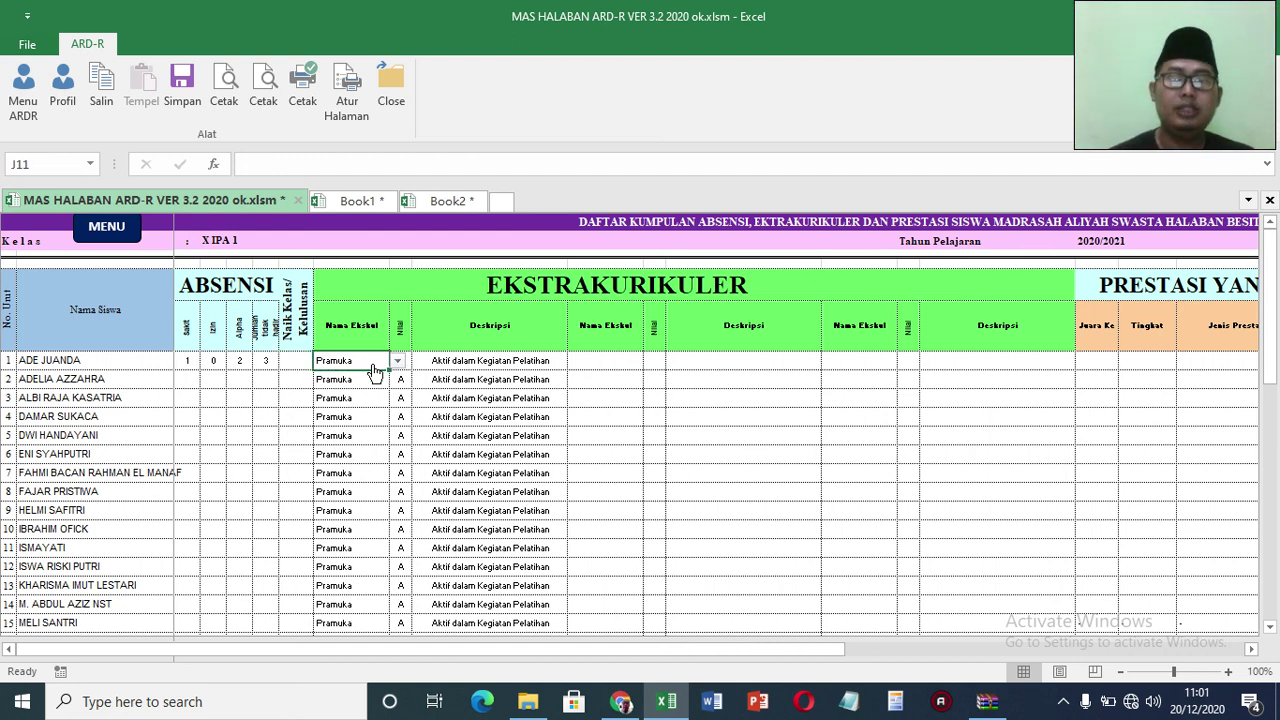
click(398, 364)
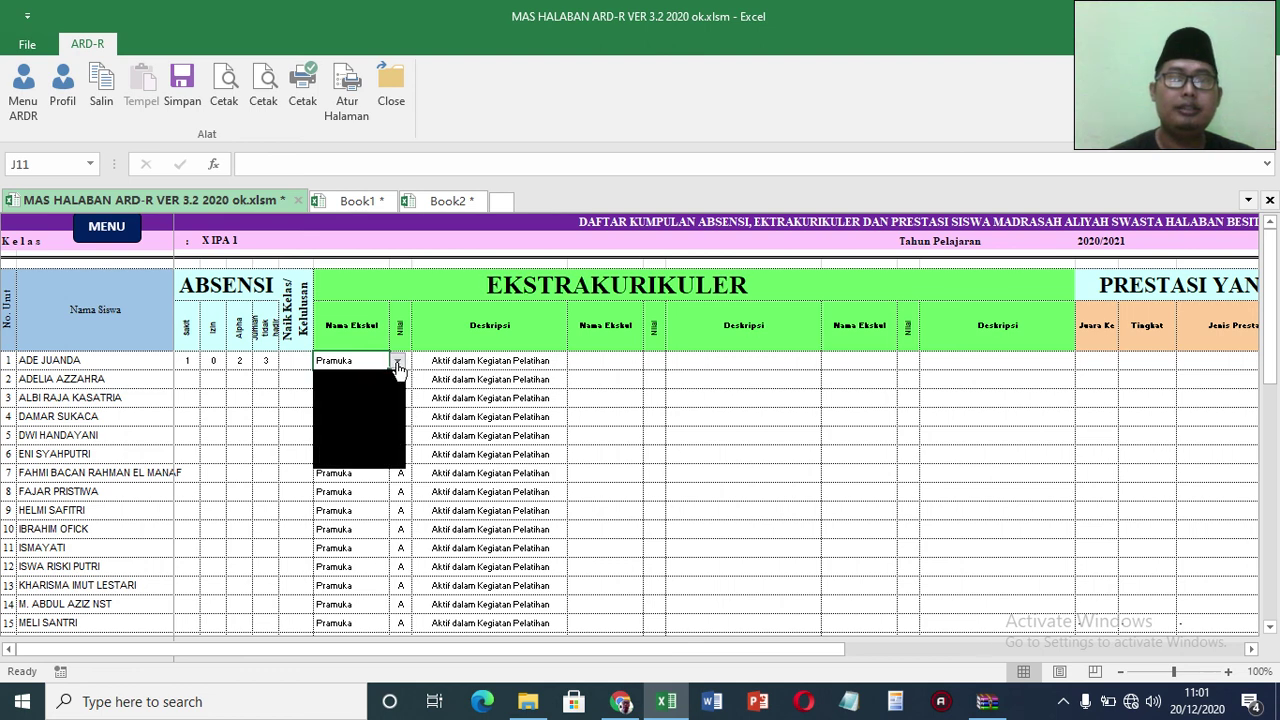
click(398, 366)
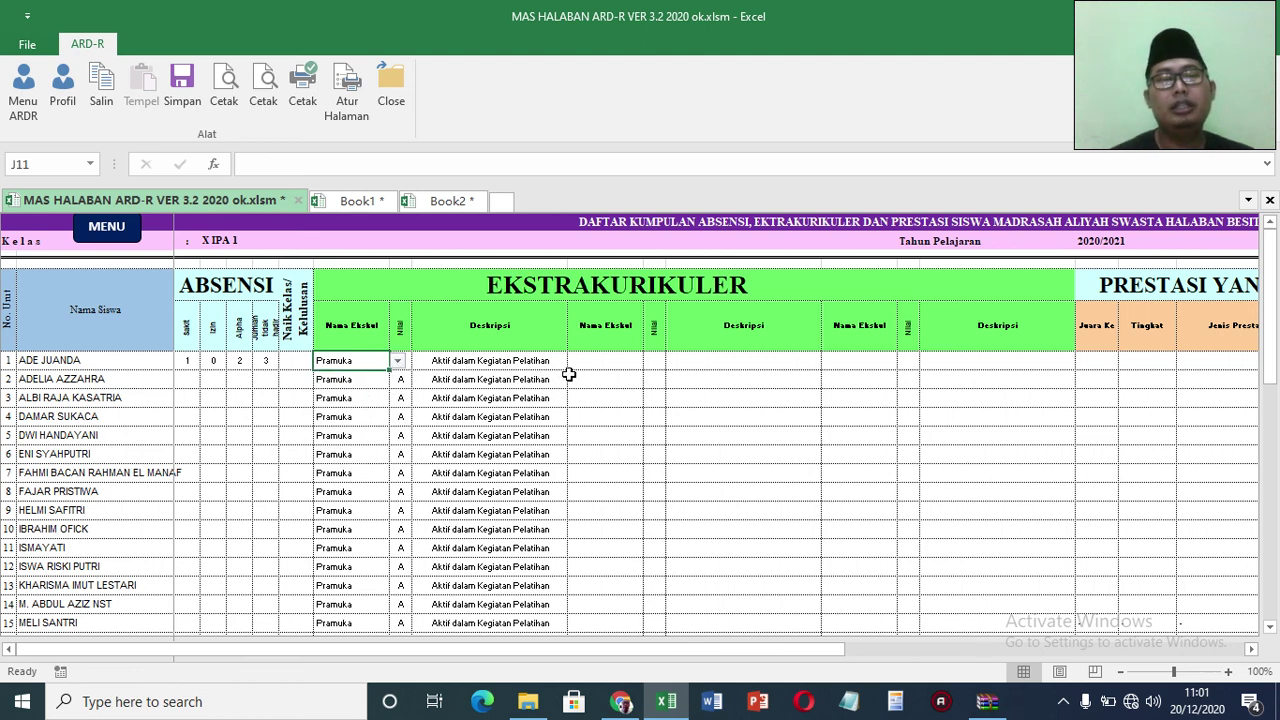
Step: Set the second student's extracurricular to Paskibra, grade B, description 'Baik dalam Pelatihan'
click(385, 379)
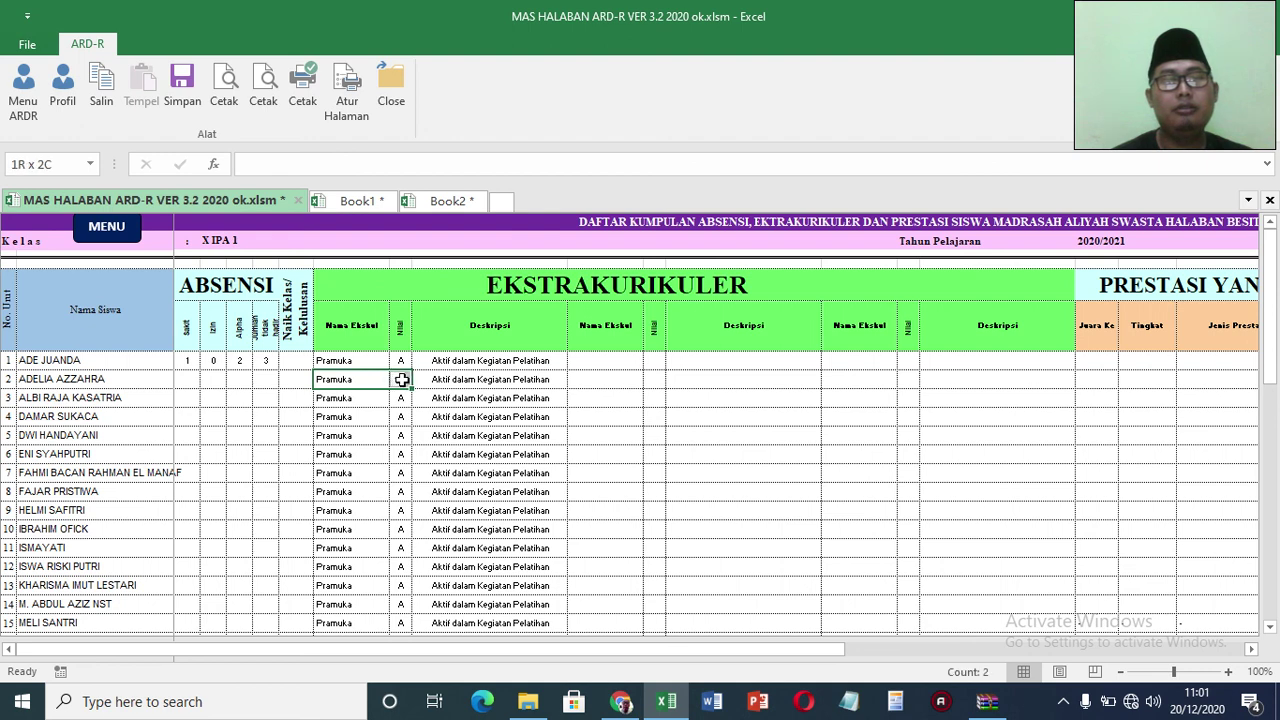
click(397, 380)
click(378, 411)
key(Tab)
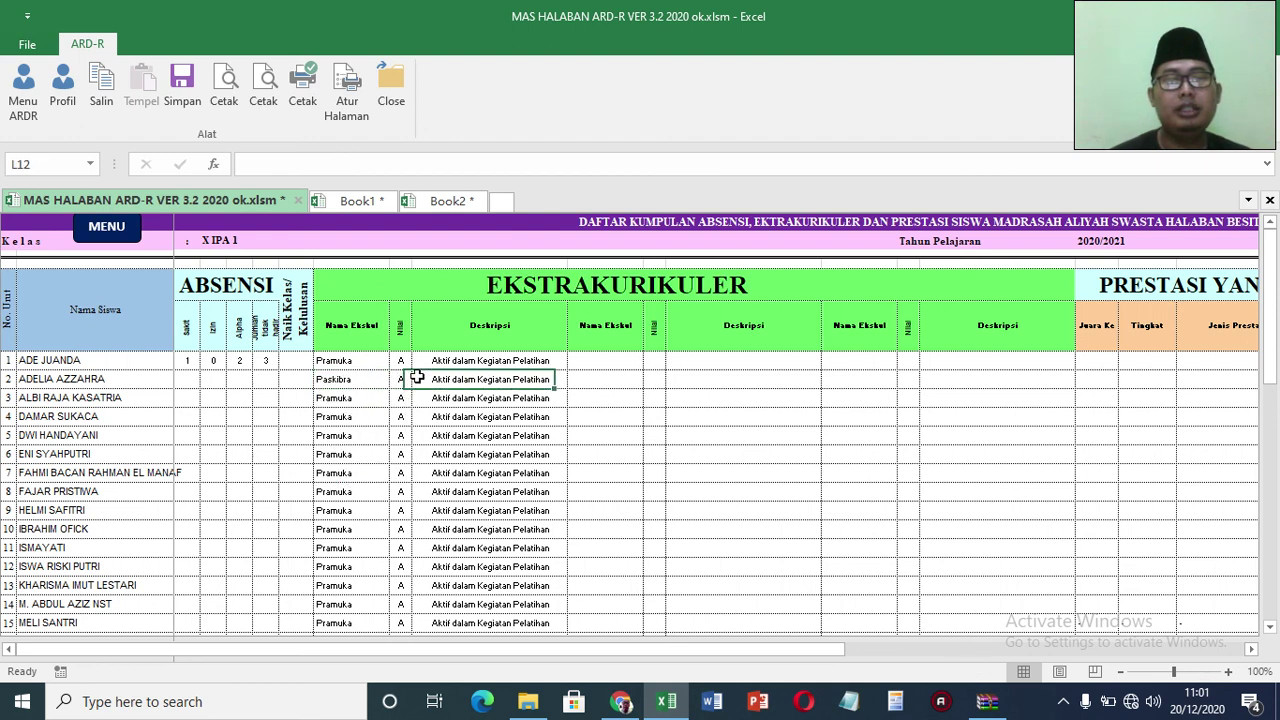
text(b)
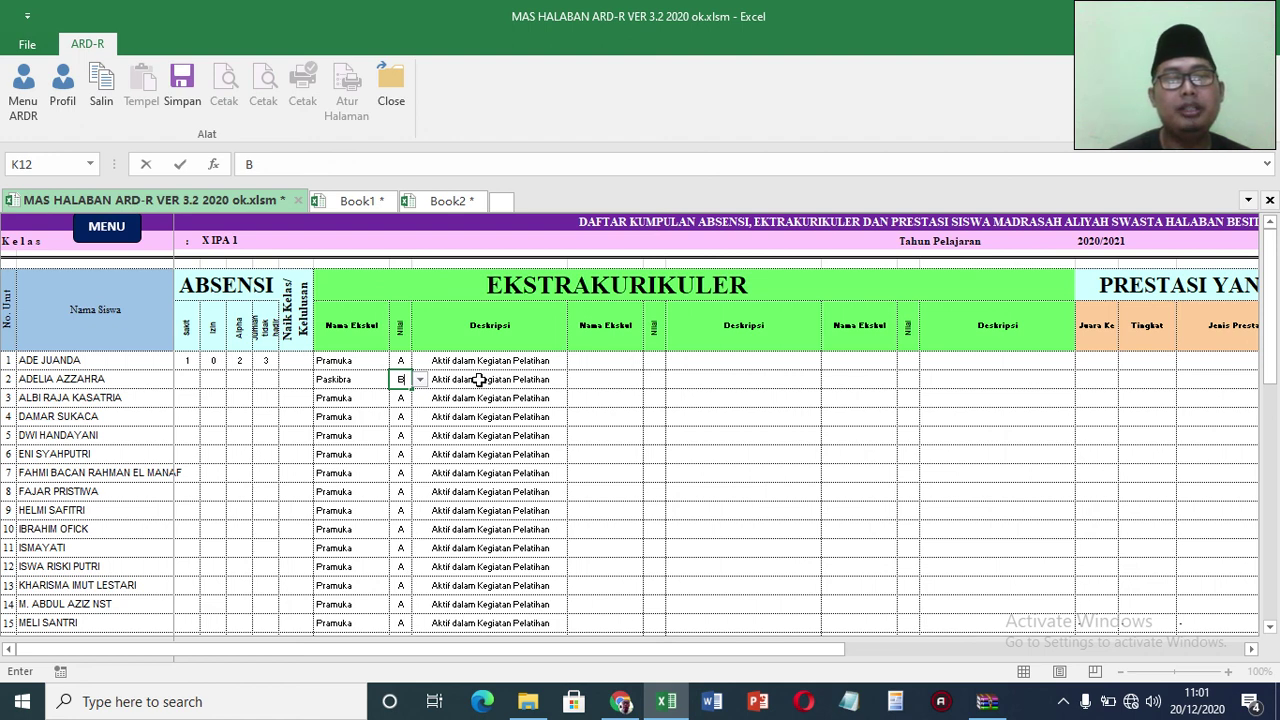
key(Tab)
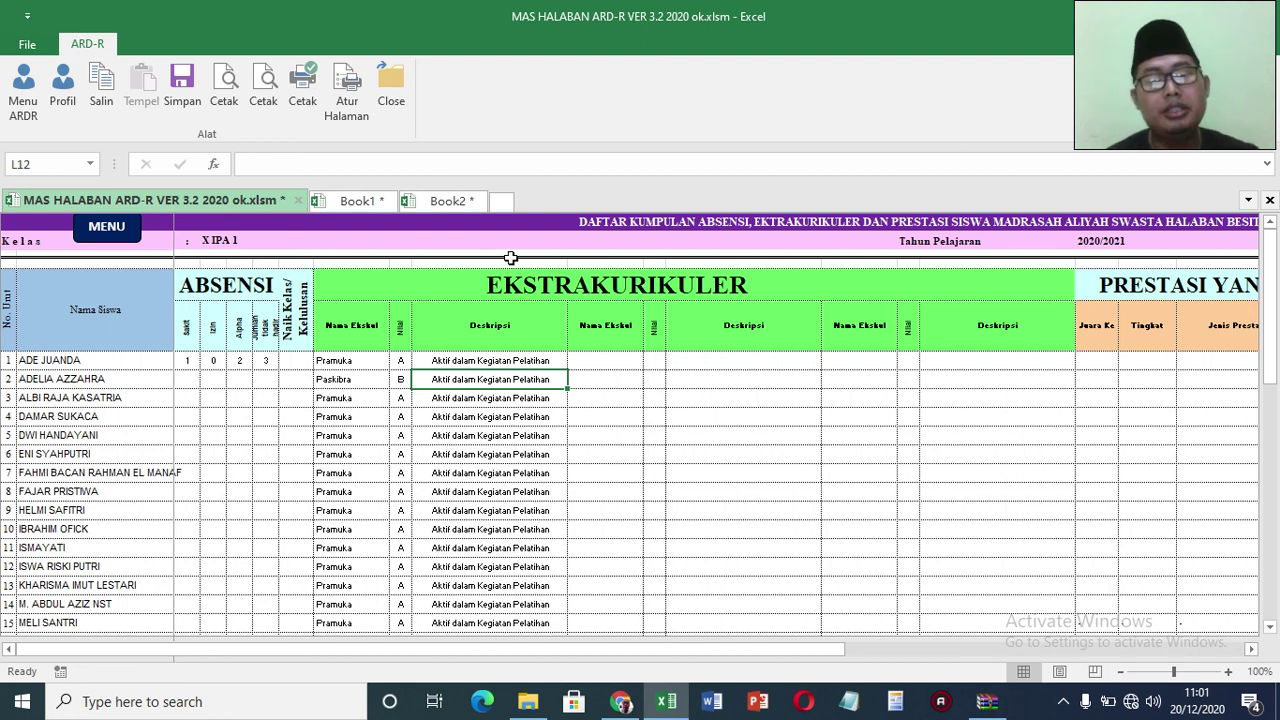
text(Bak da)
key(BackSpace)
key(BackSpace)
key(BackSpace)
key(BackSpace)
text(ik dalam)
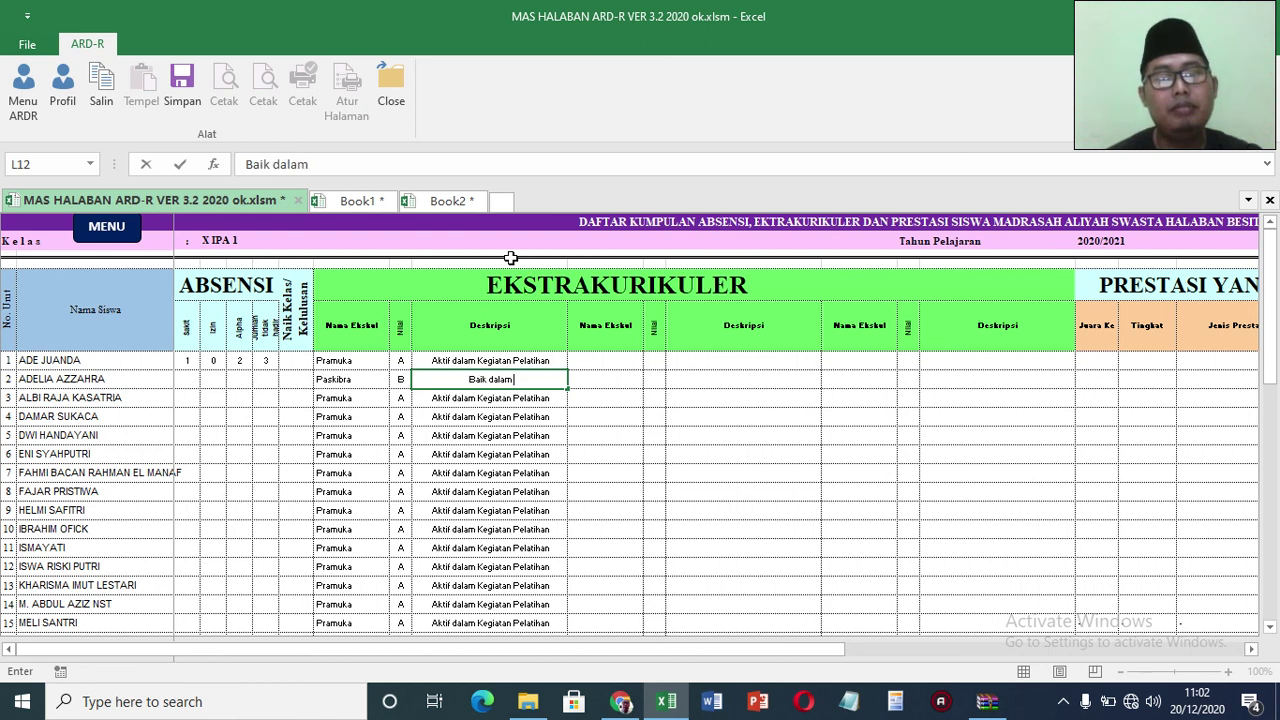
text( Pelatihan)
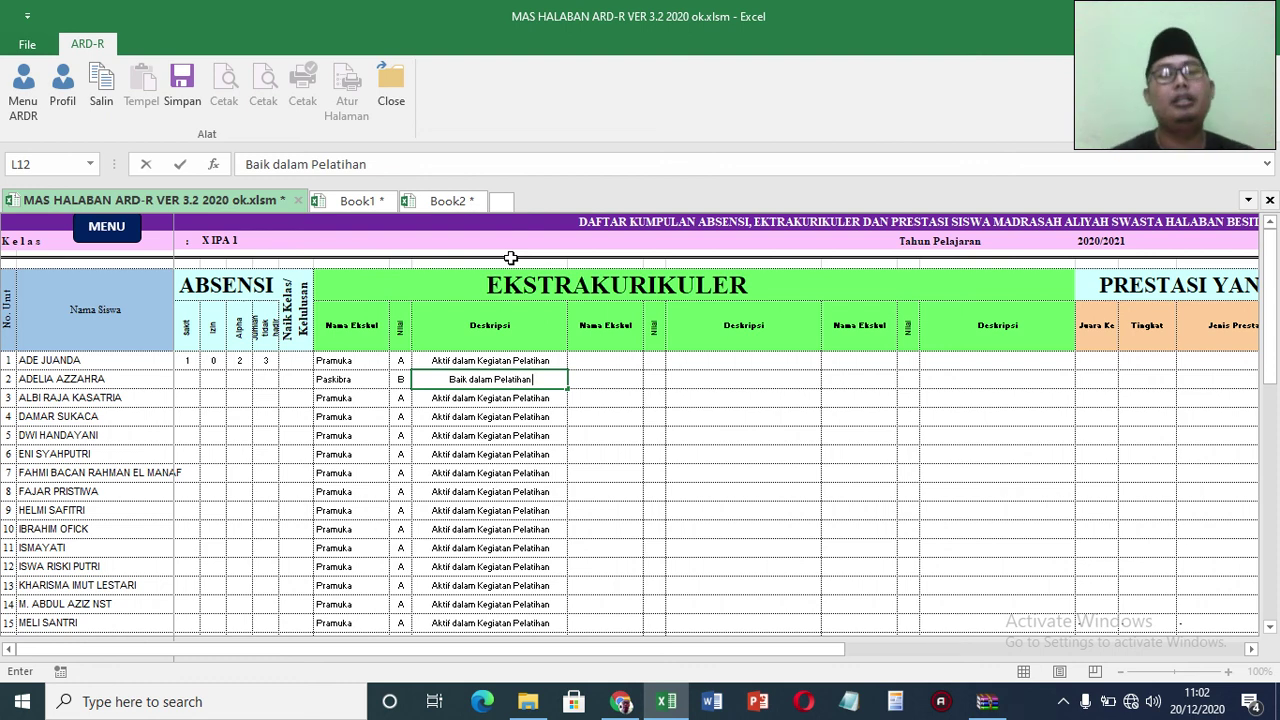
click(606, 385)
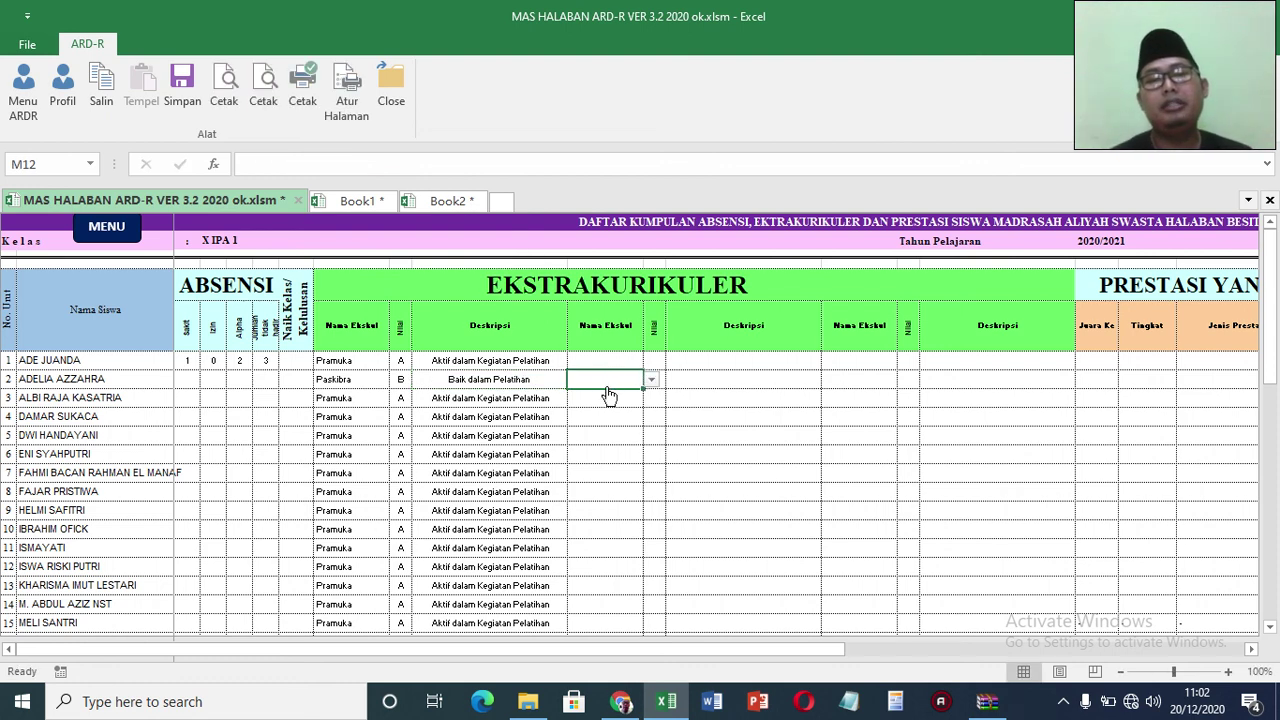
click(870, 399)
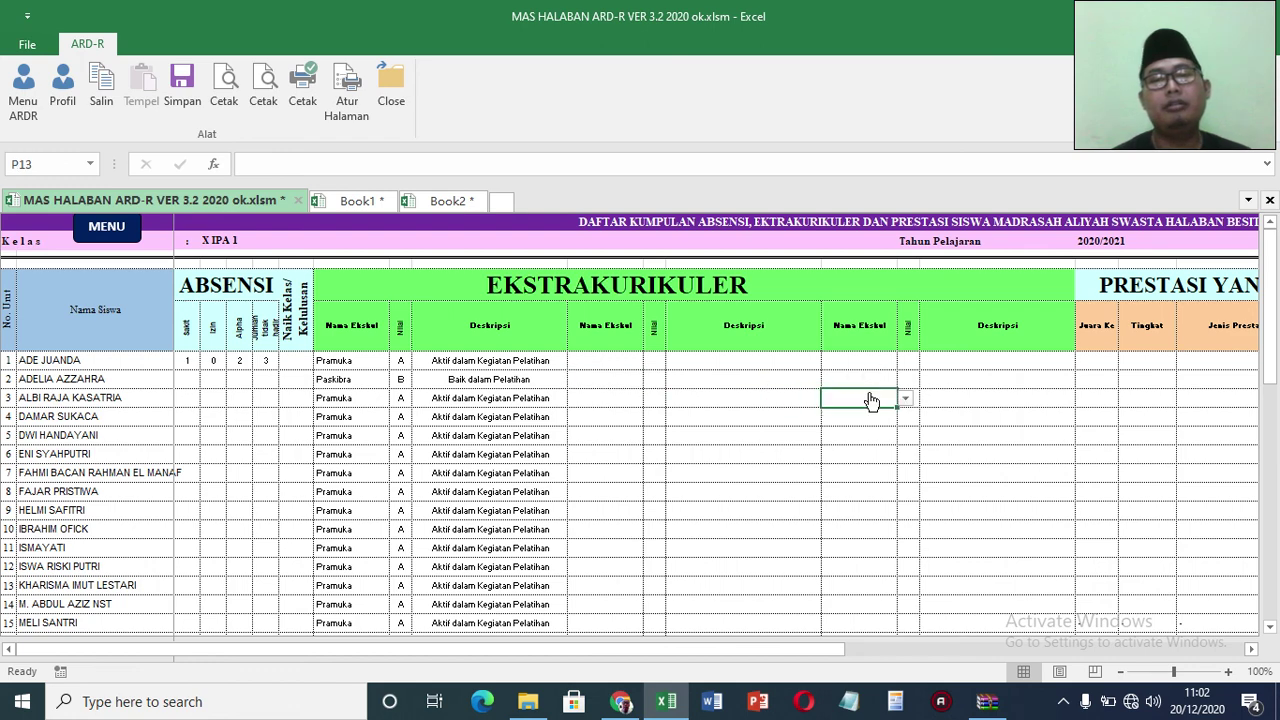
Step: Record the first student's achievement as Juara 1, Kabupaten level, KSMO 2020
key(Right)
key(Right)
key(Right)
key(Right)
key(Right)
key(Right)
key(Right)
key(Right)
key(Right)
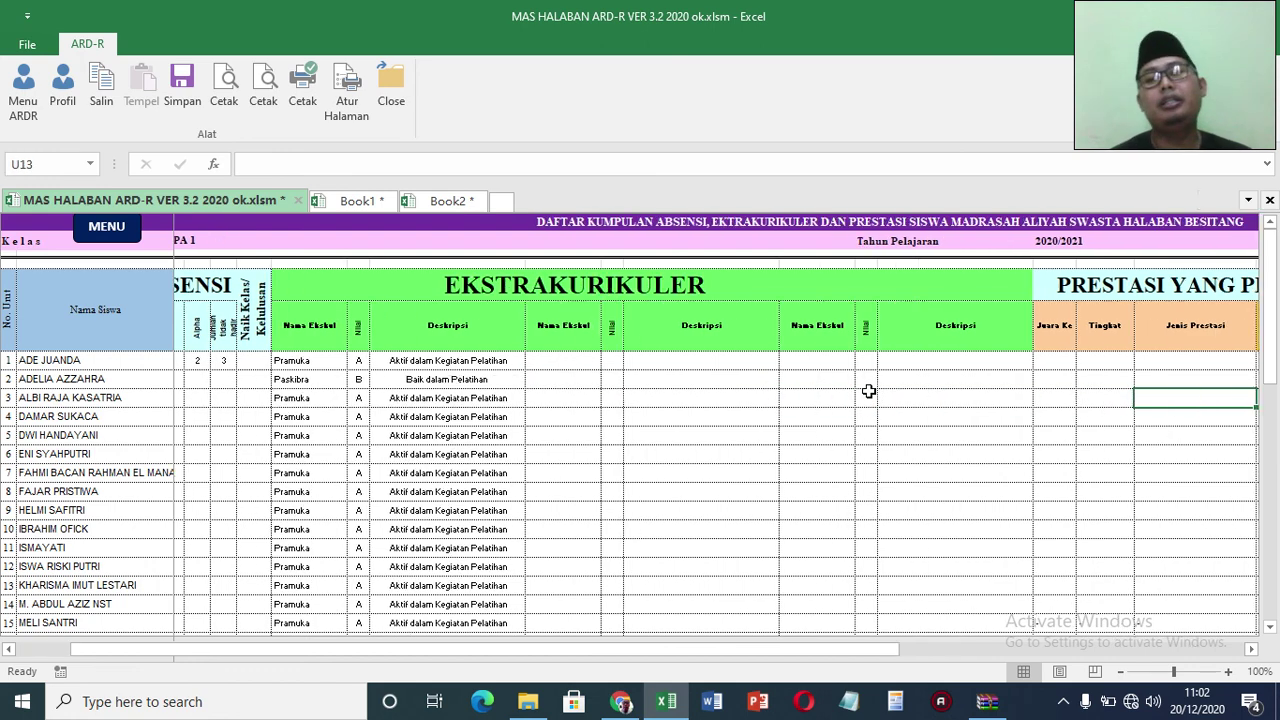
key(Right)
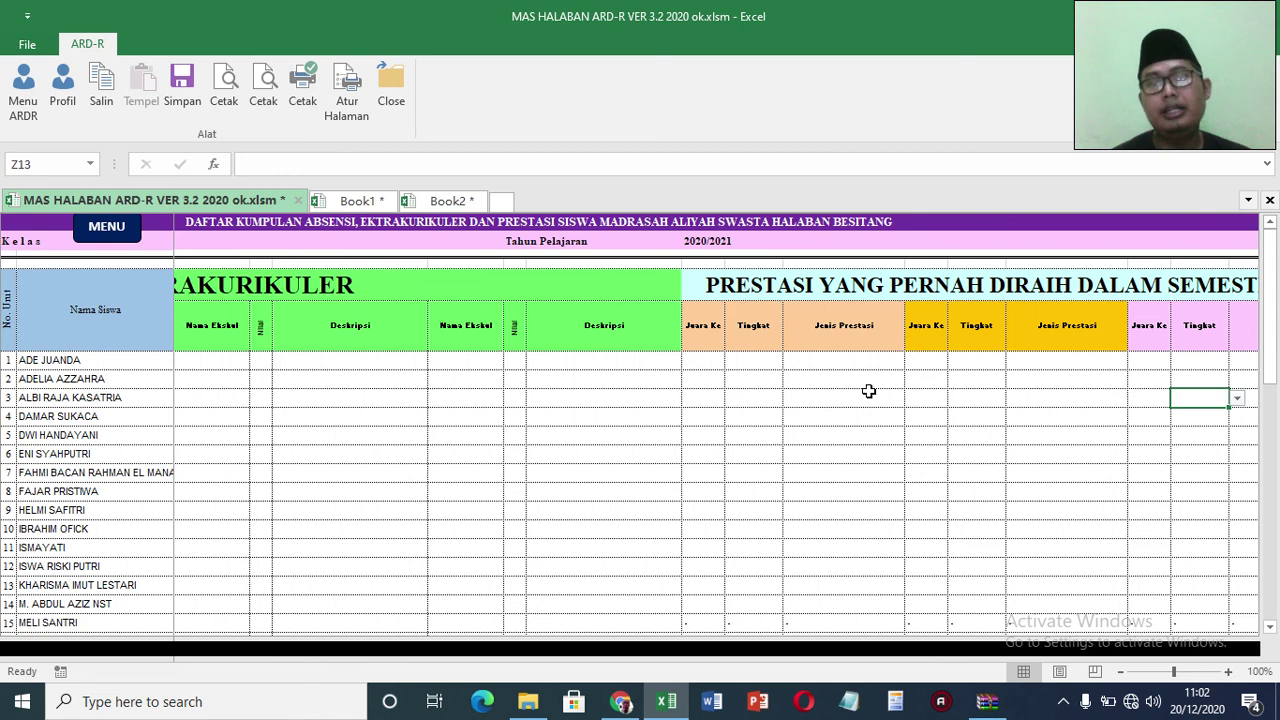
click(704, 362)
click(733, 361)
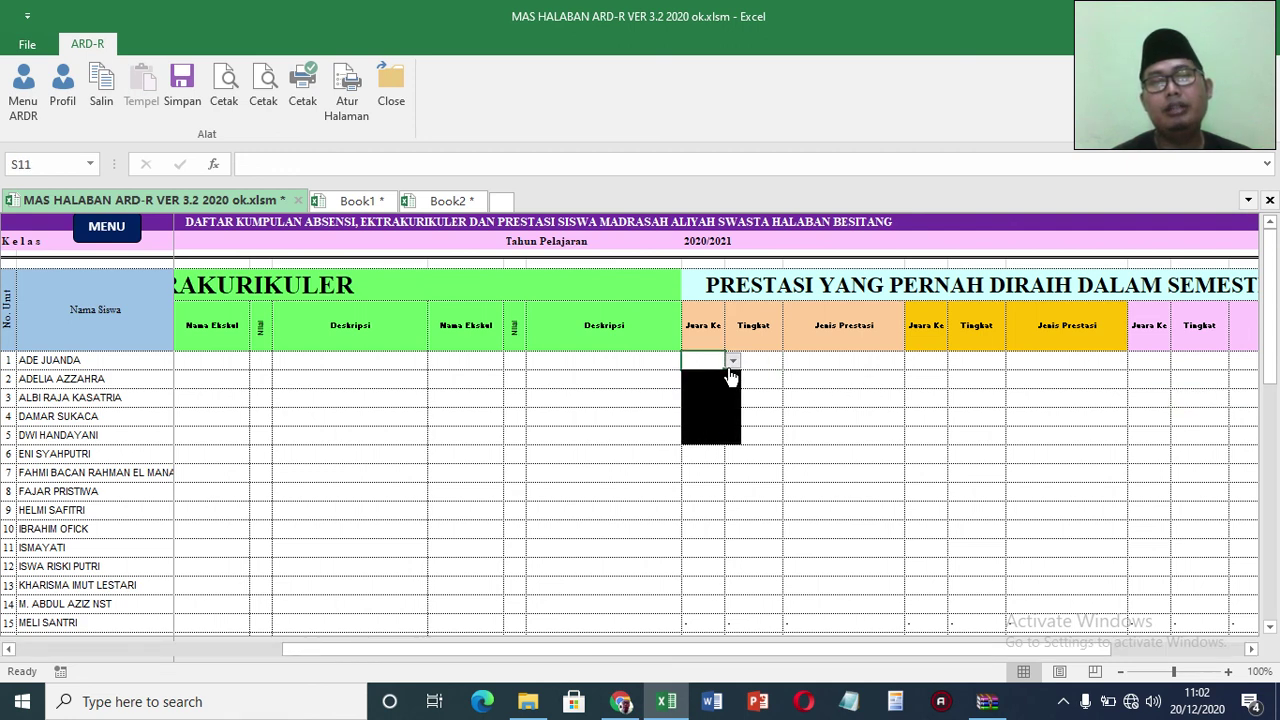
click(712, 380)
click(763, 362)
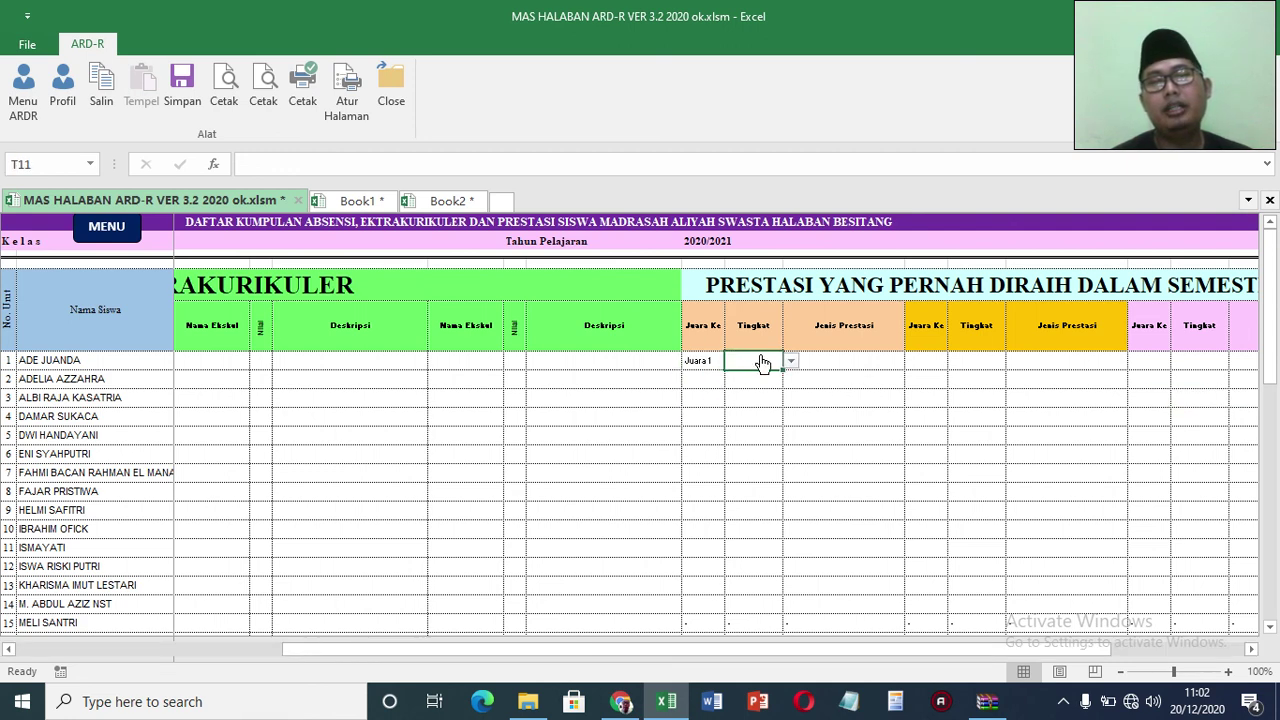
click(791, 362)
click(771, 394)
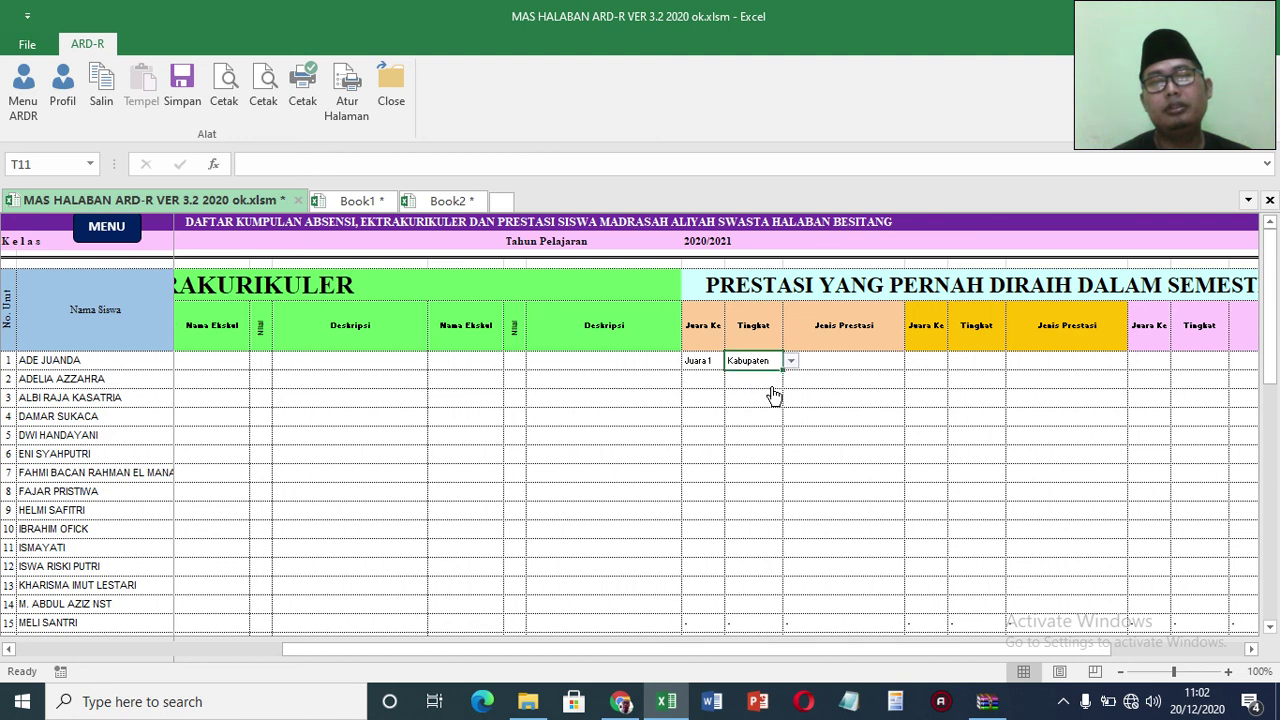
click(840, 362)
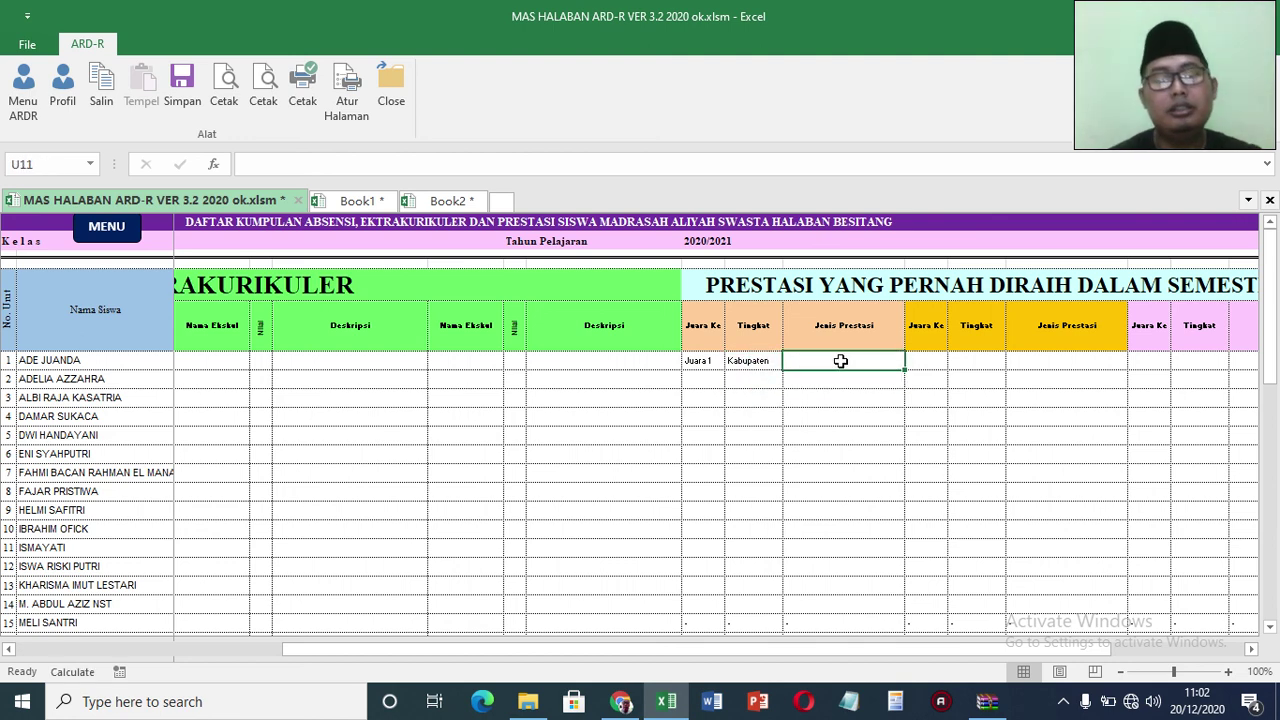
text(KSMO 2)
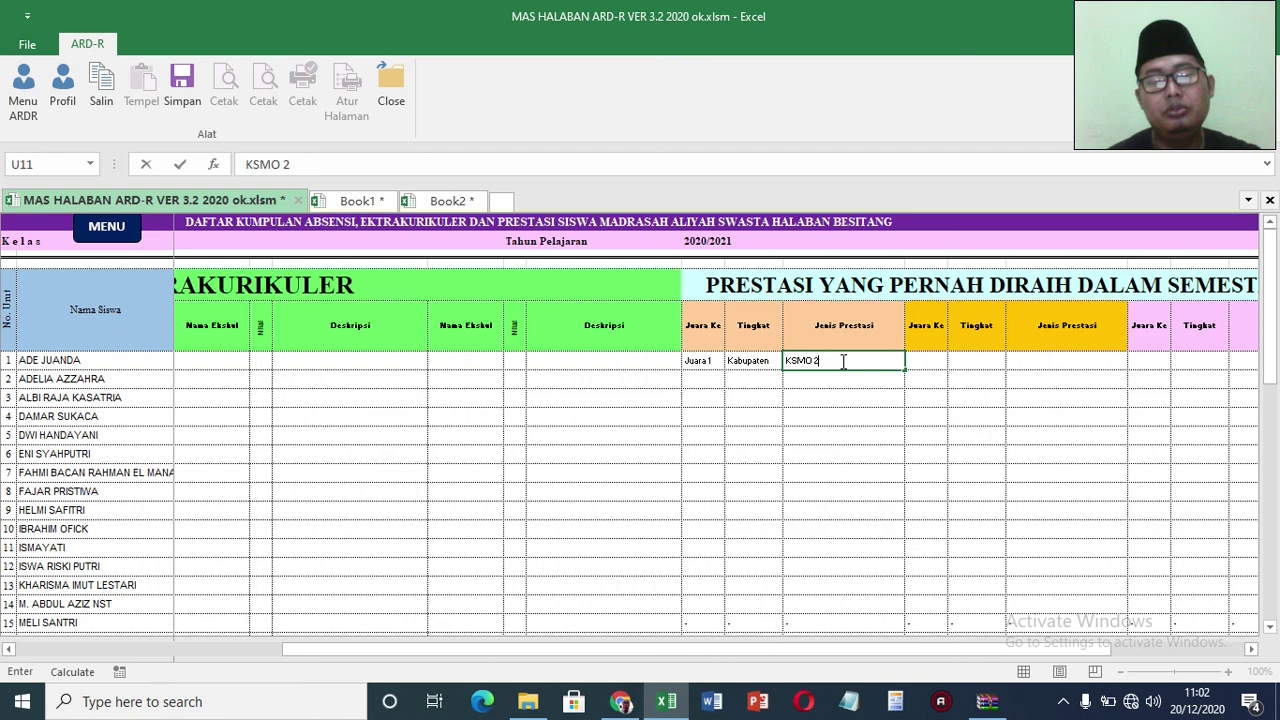
text(020)
click(943, 402)
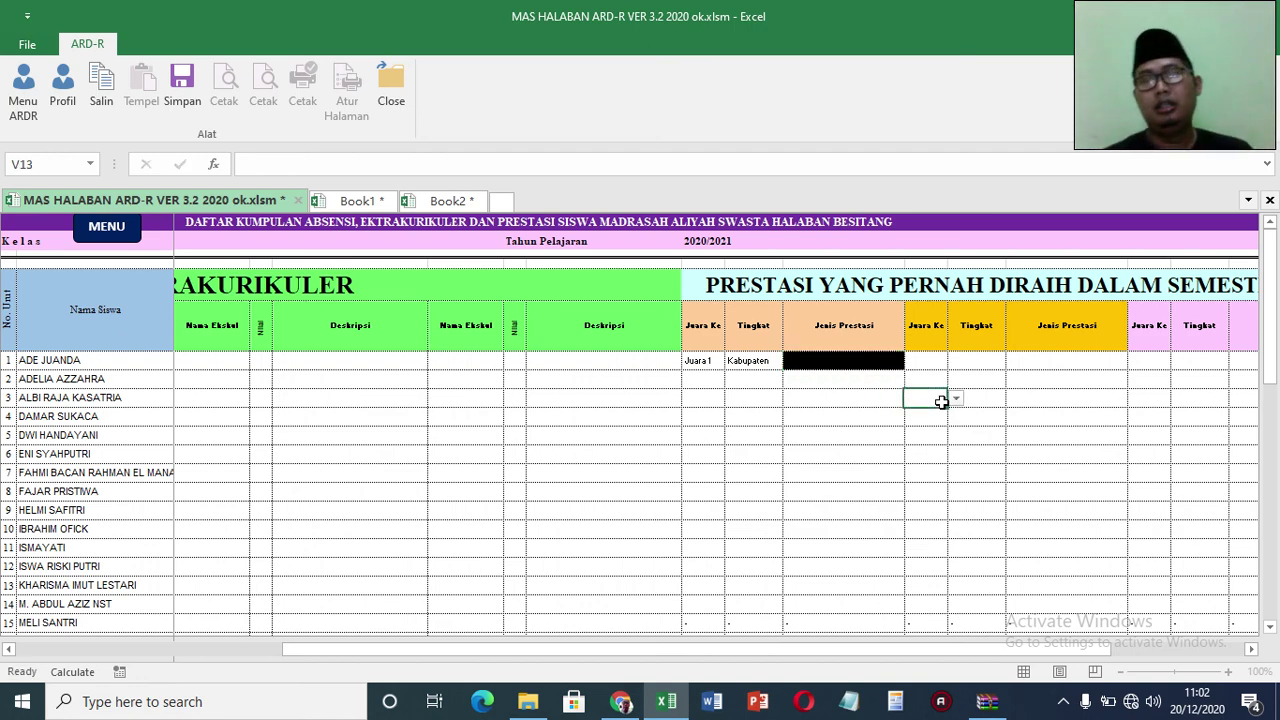
Step: Check the first student's homeroom teacher note, then return to the main menu
key(Right)
key(Right)
key(Right)
key(Right)
key(Right)
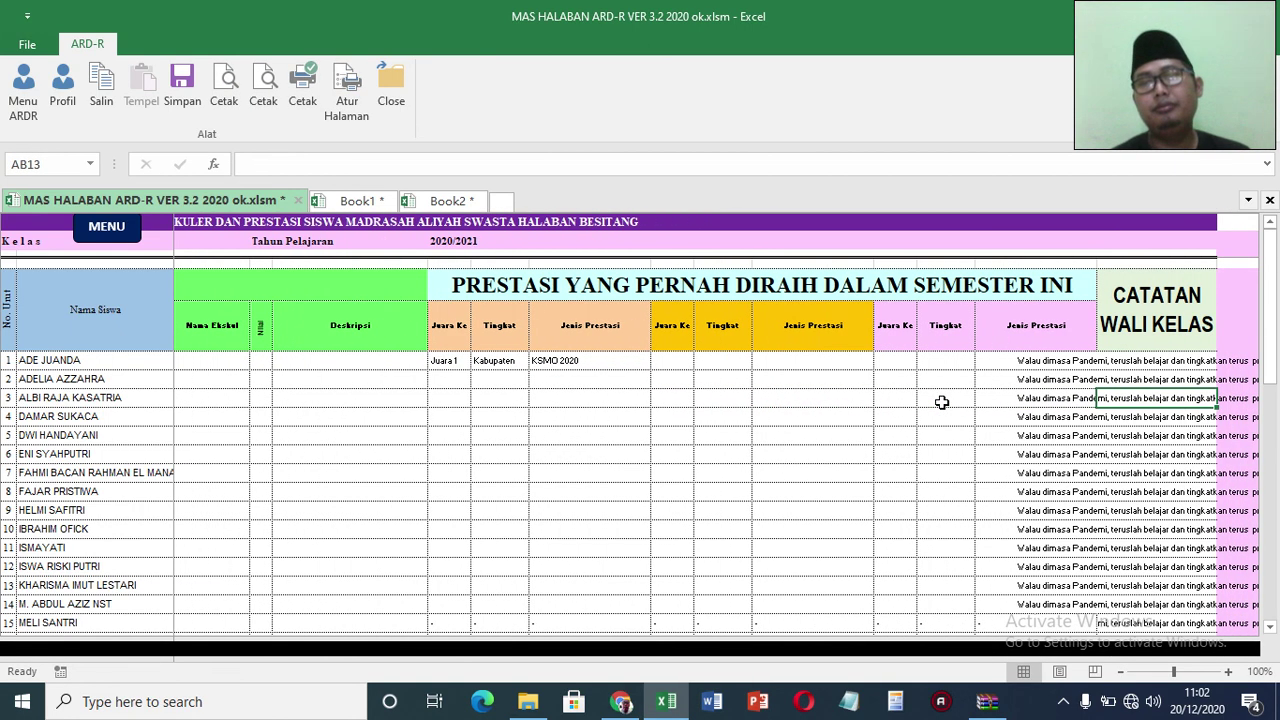
click(1137, 360)
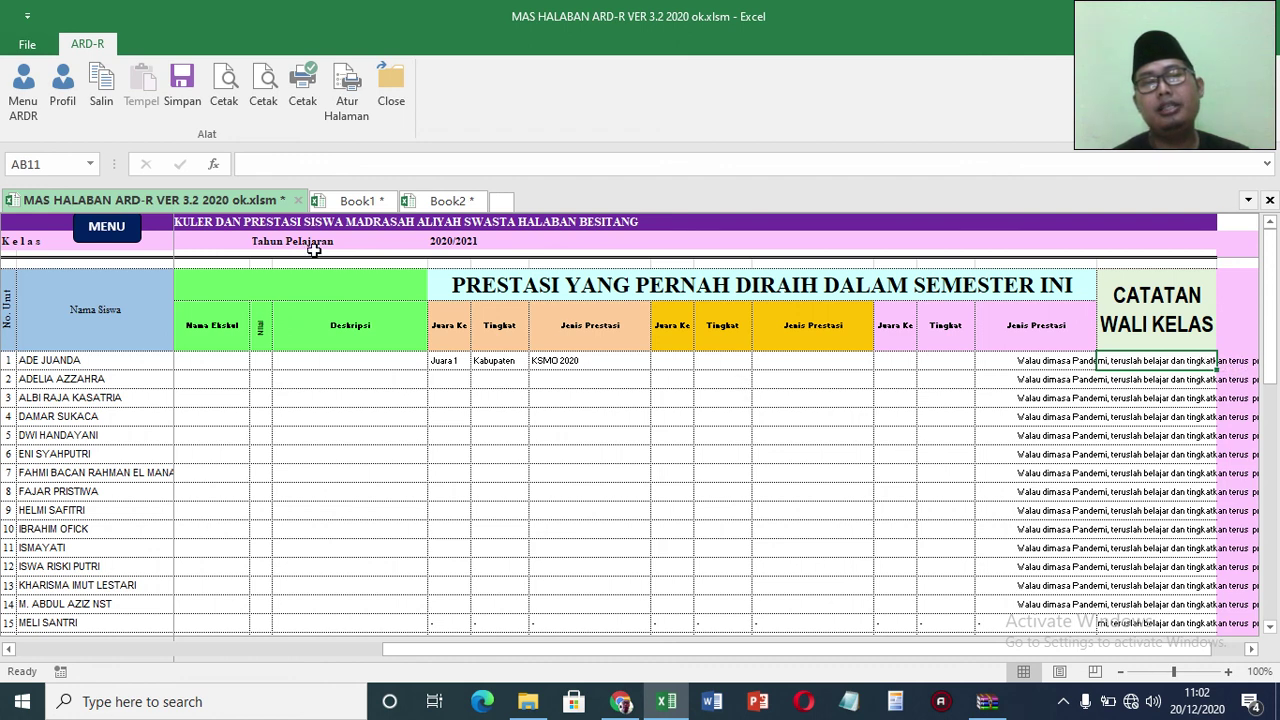
click(107, 228)
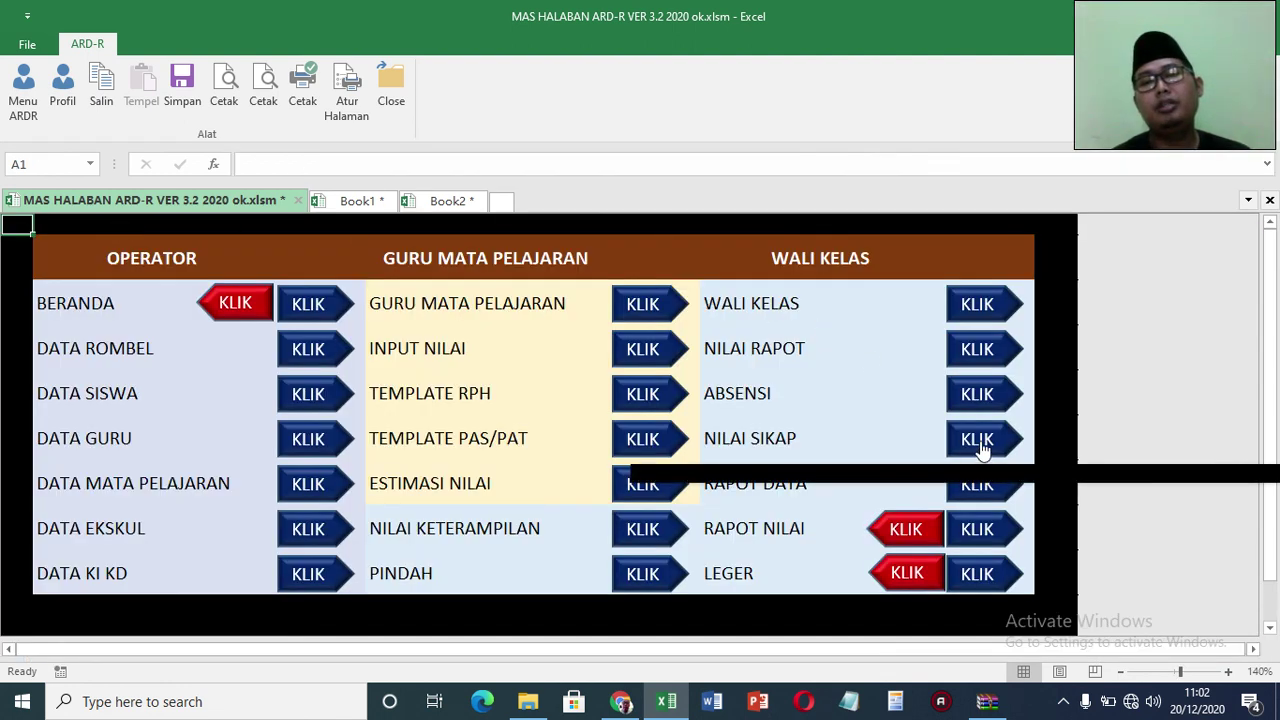
Step: In the Nilai Sikap sheet, set the first student's Semangat to 4 and Santun to 3
click(979, 440)
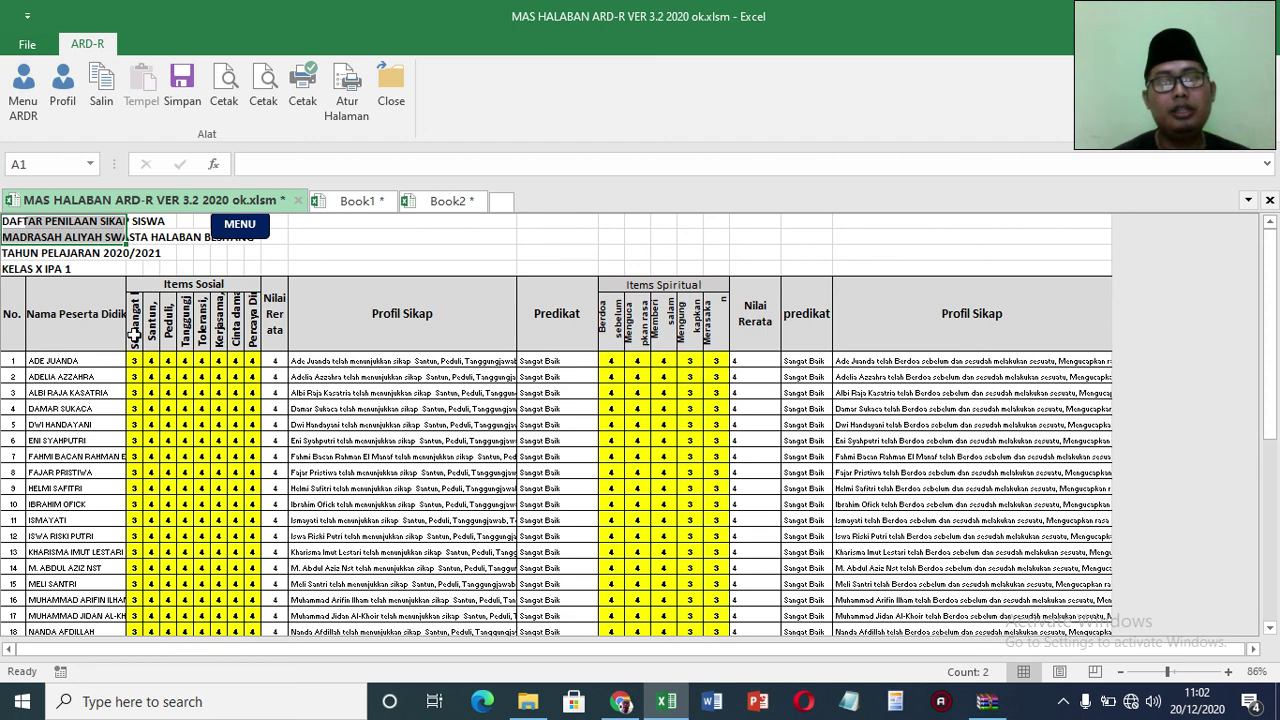
click(133, 361)
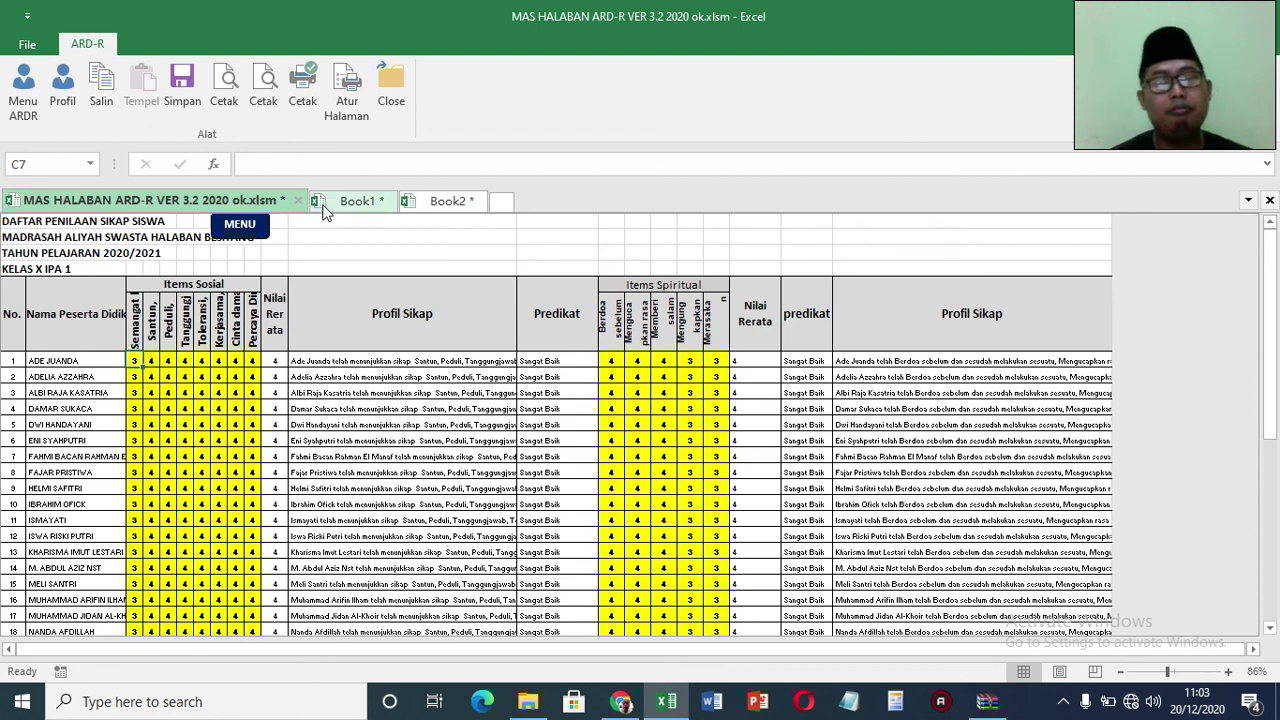
text(4)
key(Right)
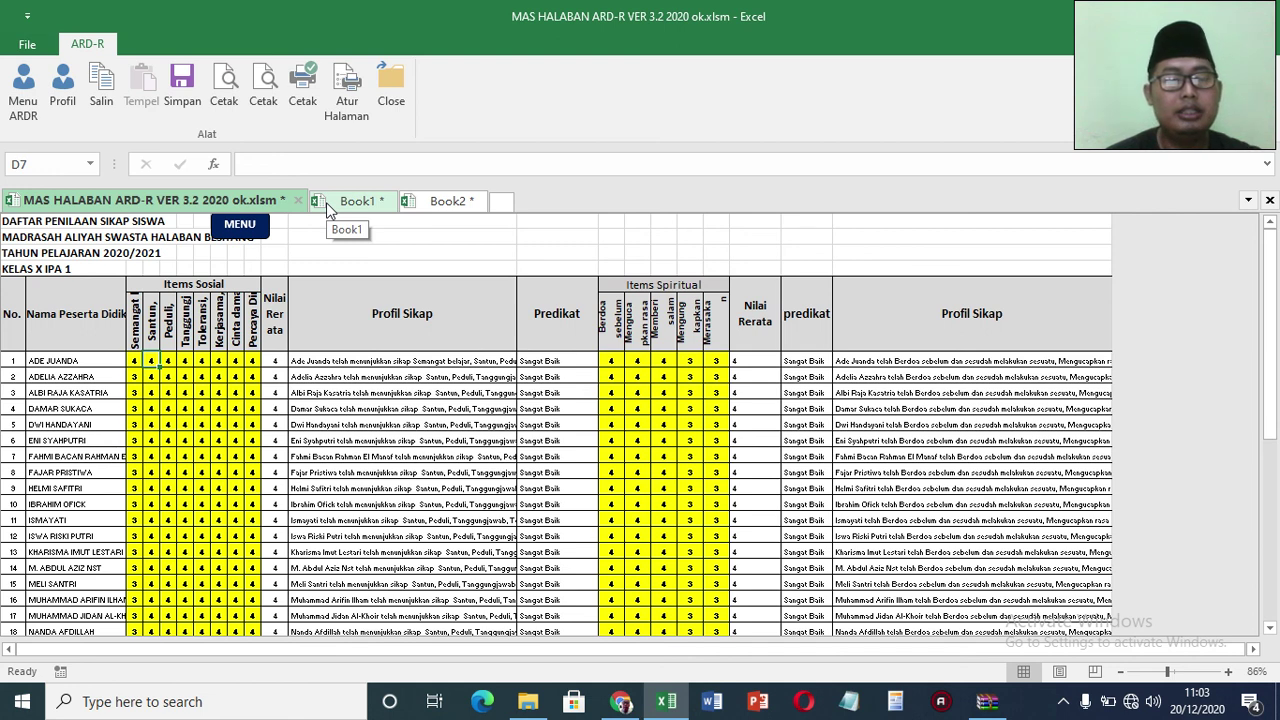
text(3)
key(Right)
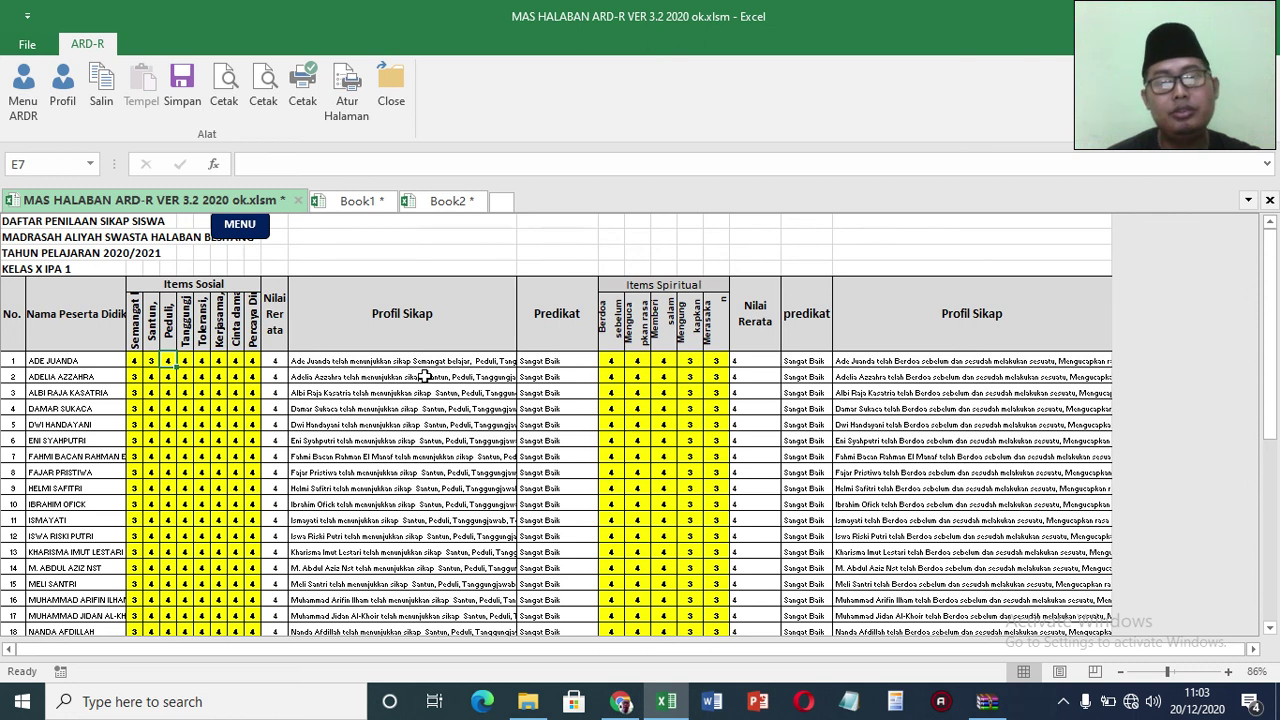
Step: Restore the Berdoa score in N7 to 4 after a mistaken 3, then return to the menu
click(617, 361)
text(3)
key(Return)
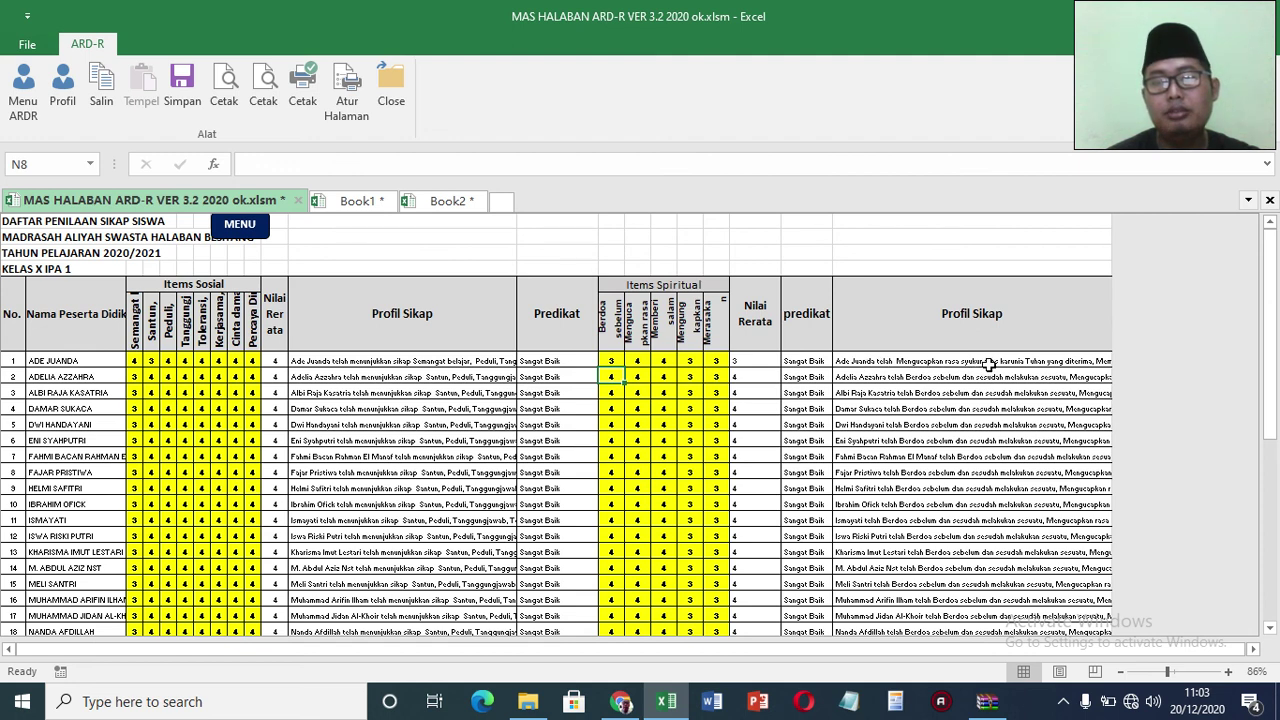
click(611, 360)
text(4)
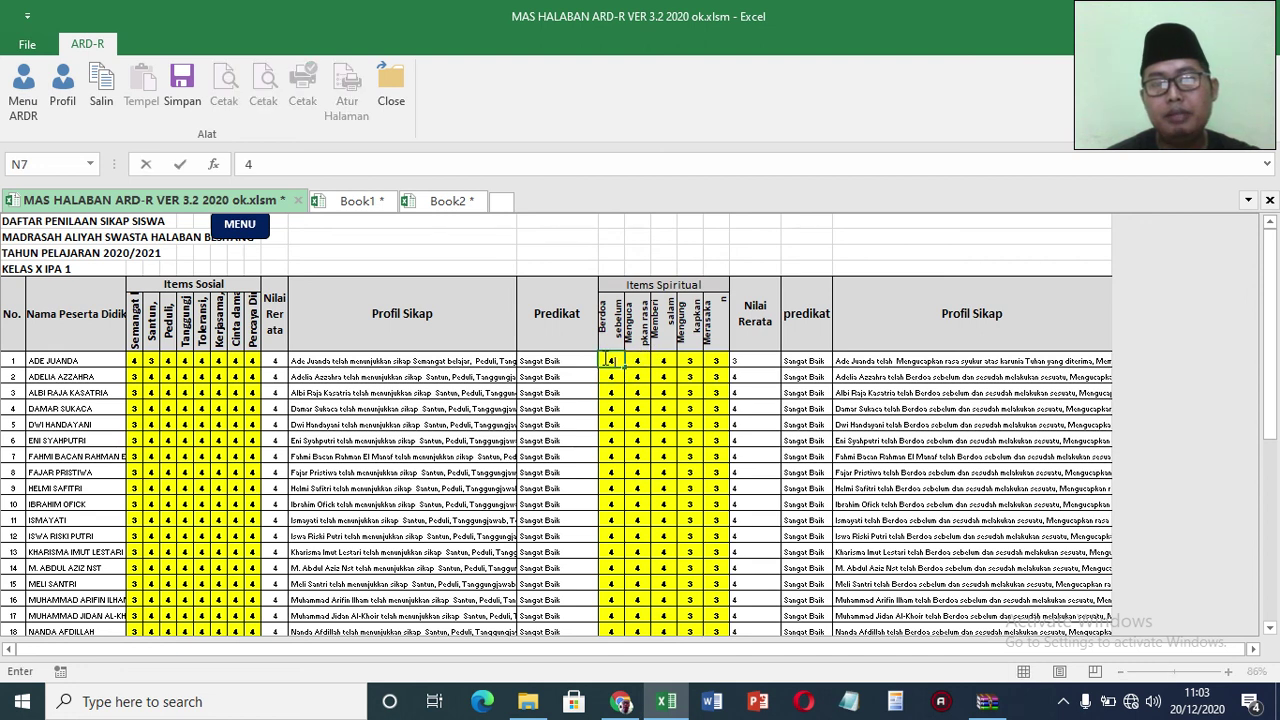
click(866, 368)
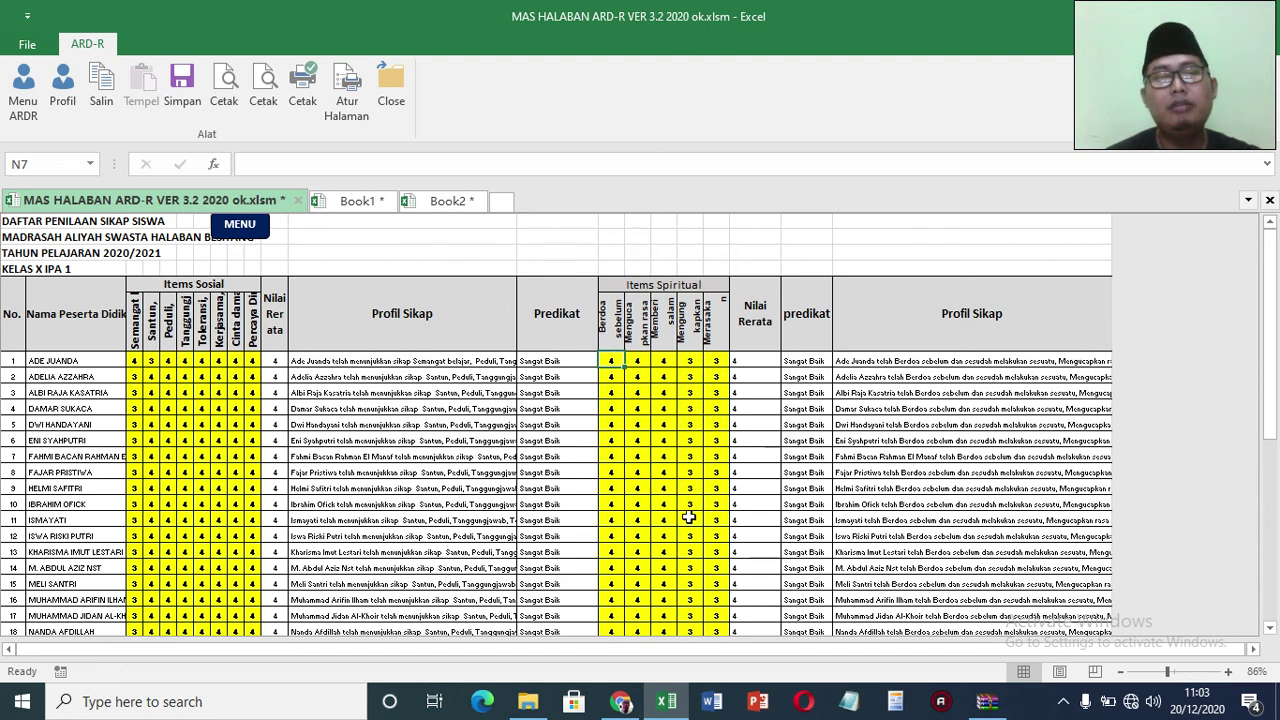
click(246, 226)
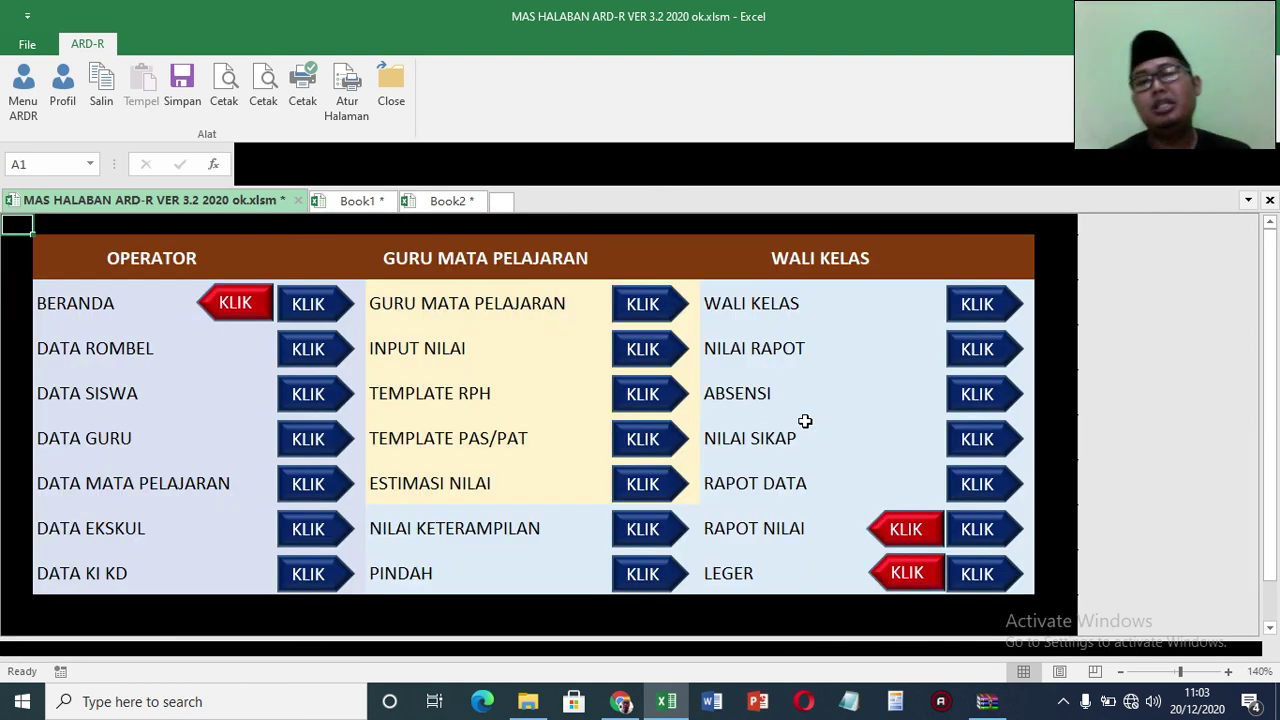
Step: Open the RAPOT DATA cover pages and zoom out to 55% to see whole pages
click(981, 490)
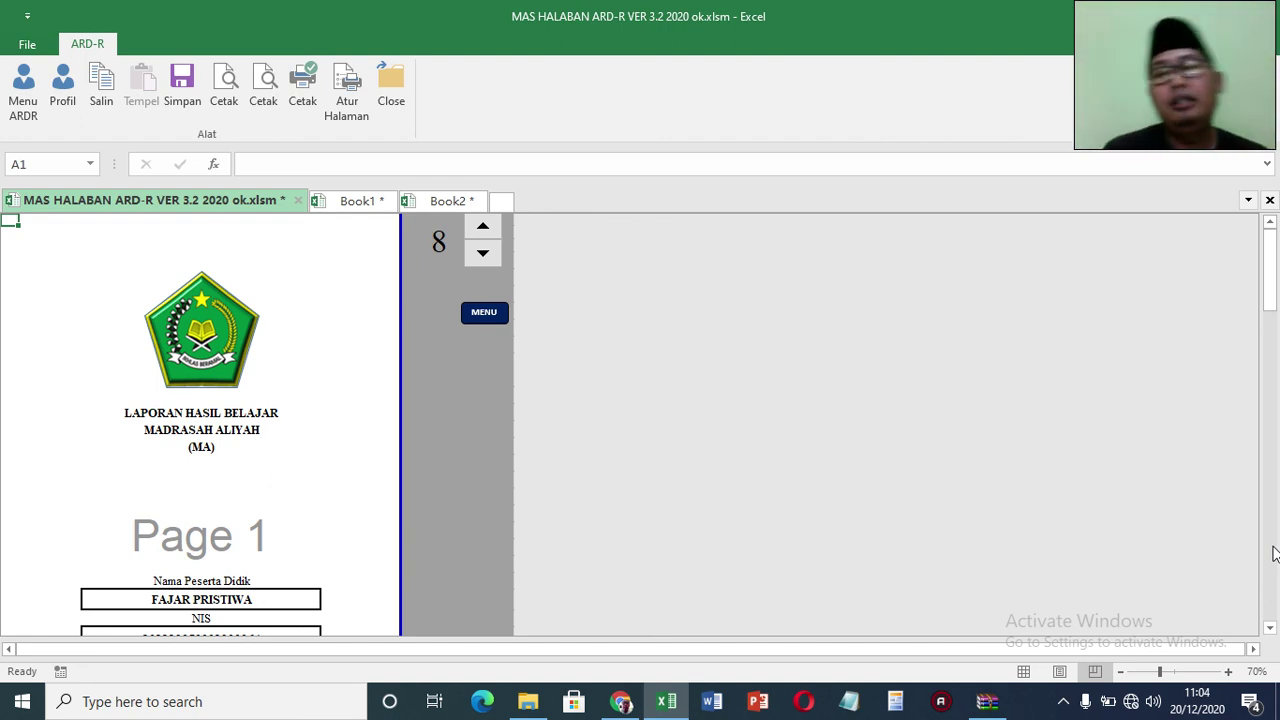
scroll(1273, 553, down, 3)
scroll(1273, 553, down, 5)
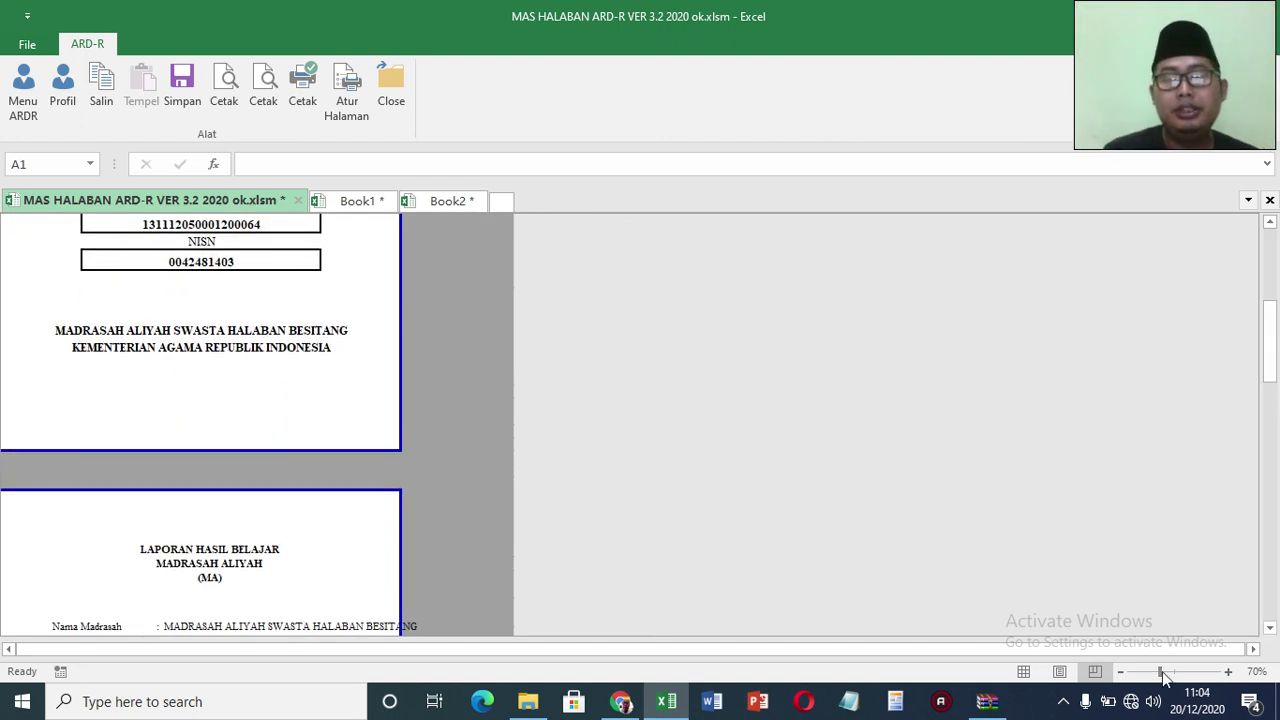
drag(1160, 671, 1139, 670)
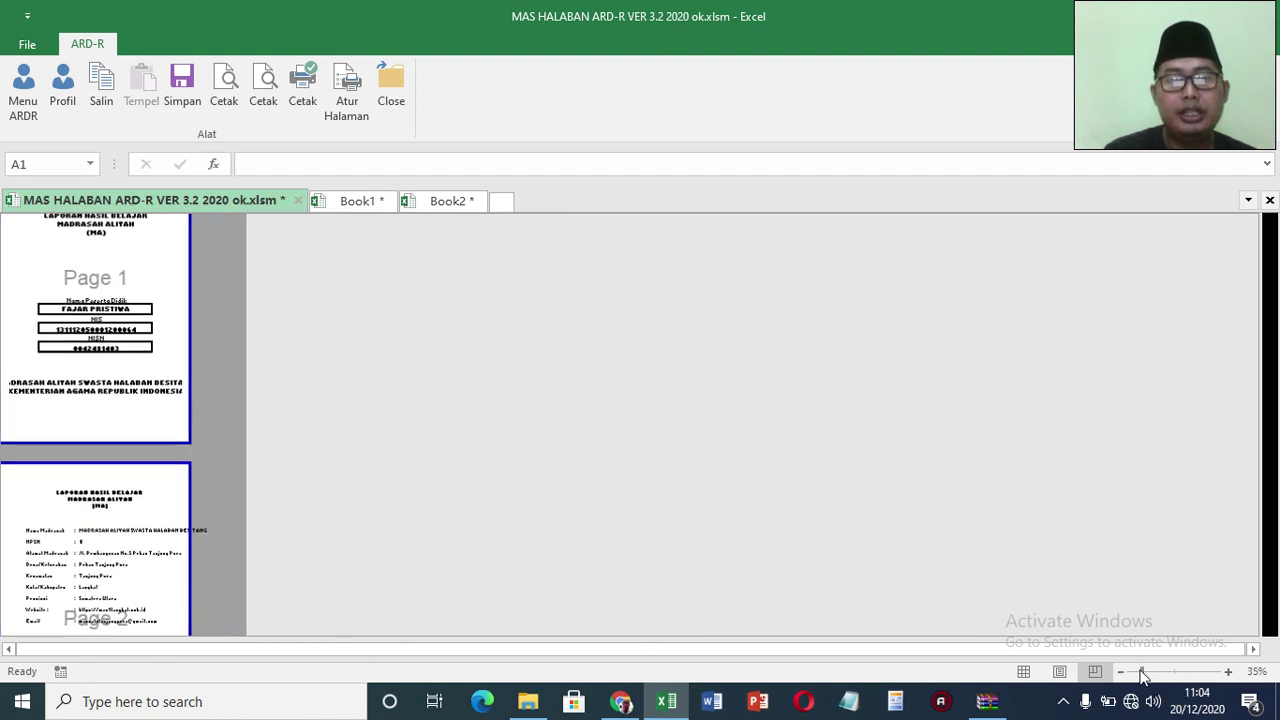
drag(1275, 425, 1190, 680)
click(1174, 671)
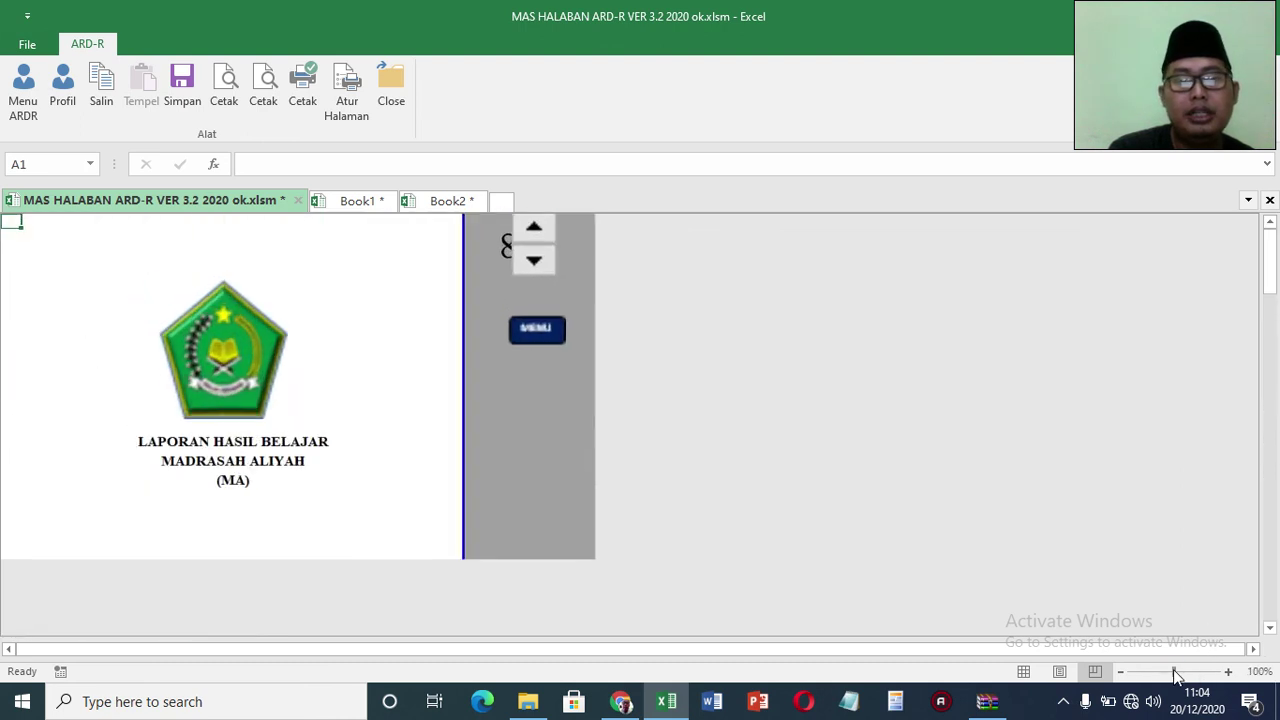
drag(1278, 507, 1228, 584)
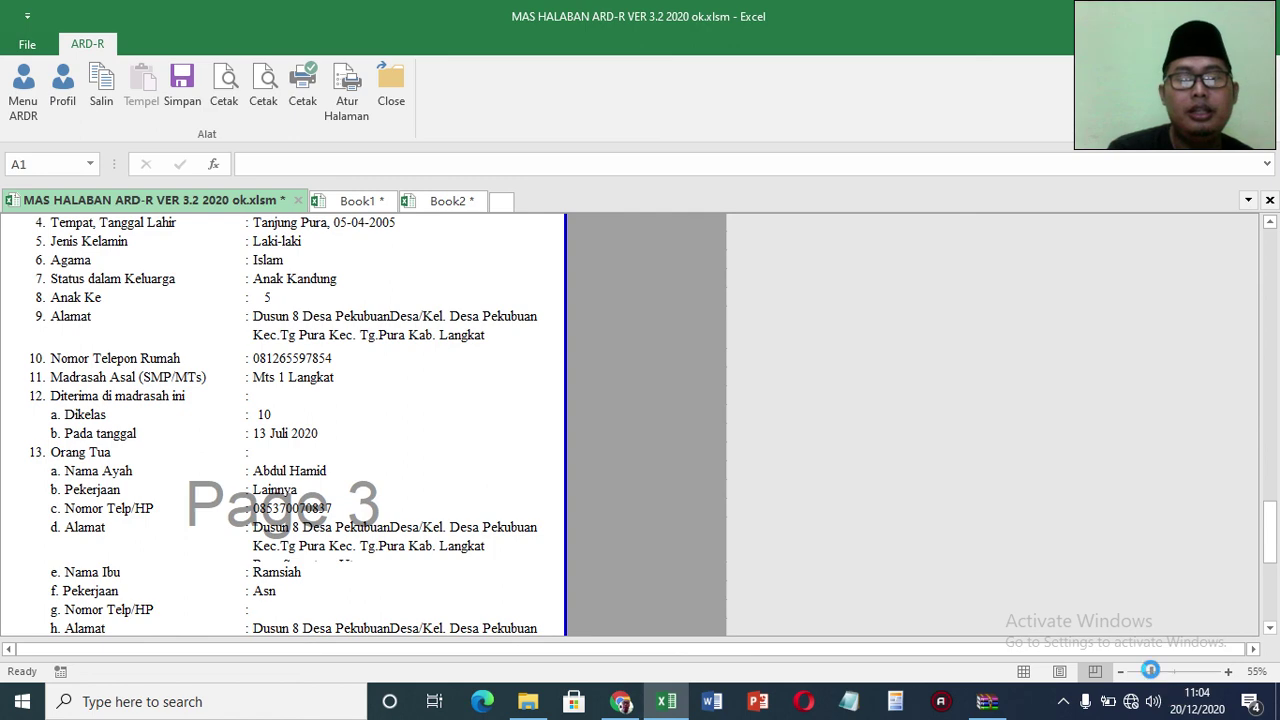
click(1151, 671)
drag(1277, 503, 1269, 229)
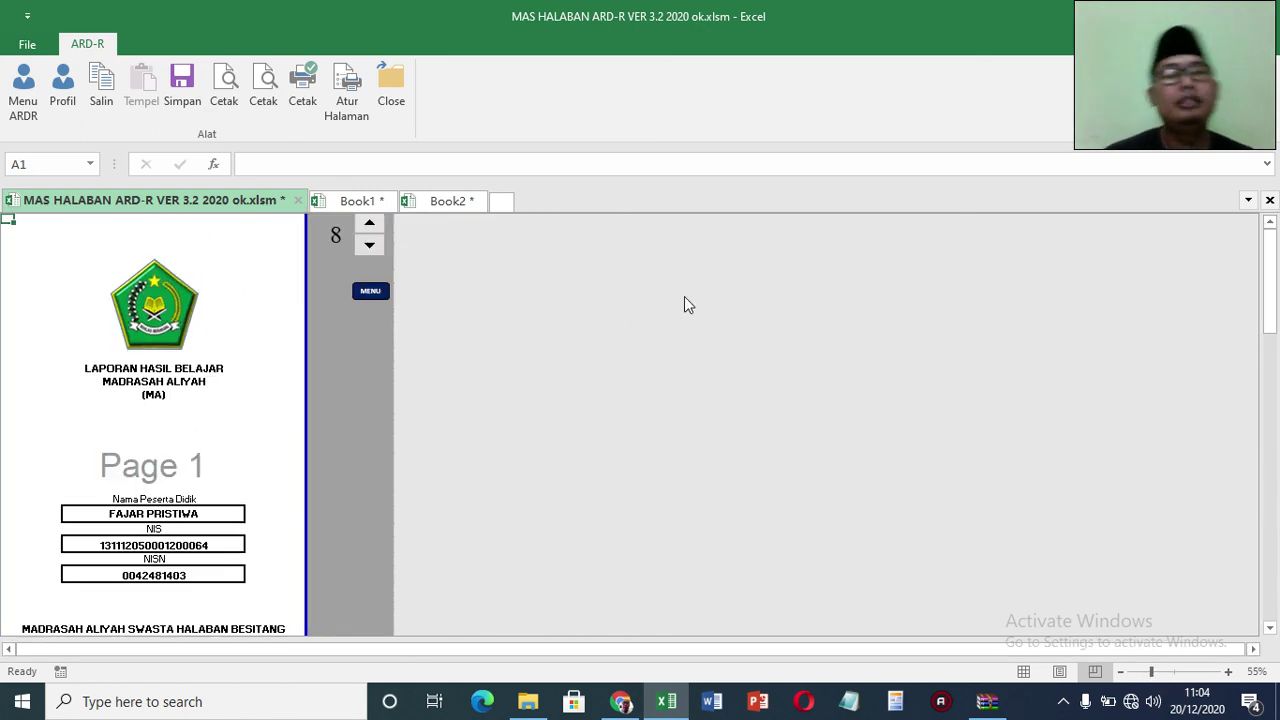
Step: Step through the cover pages to student record 9 and open Page Setup
click(377, 251)
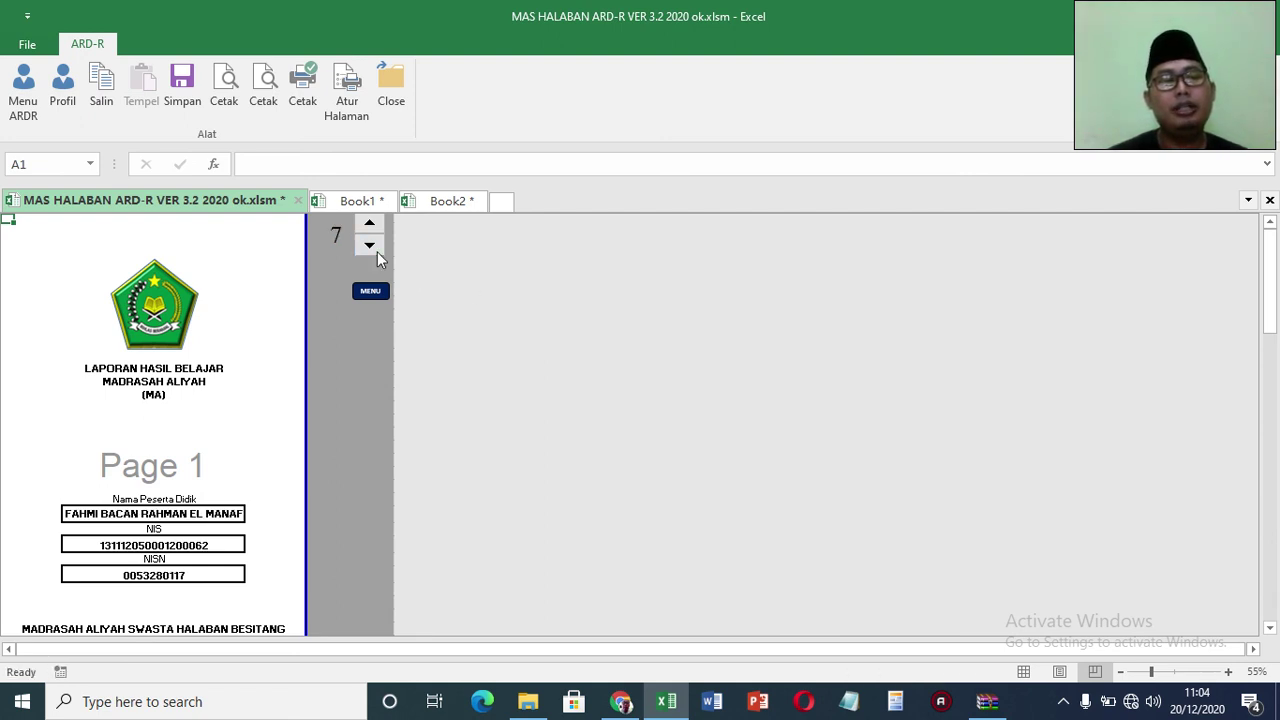
click(377, 251)
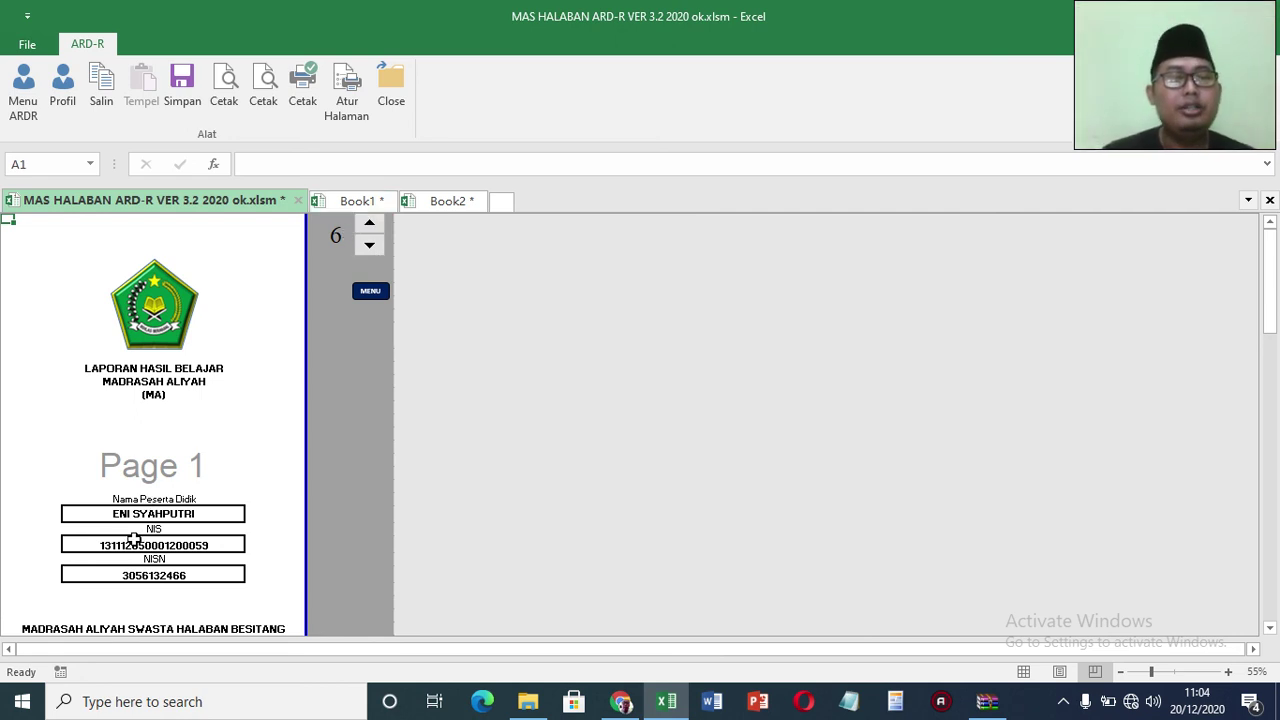
click(372, 226)
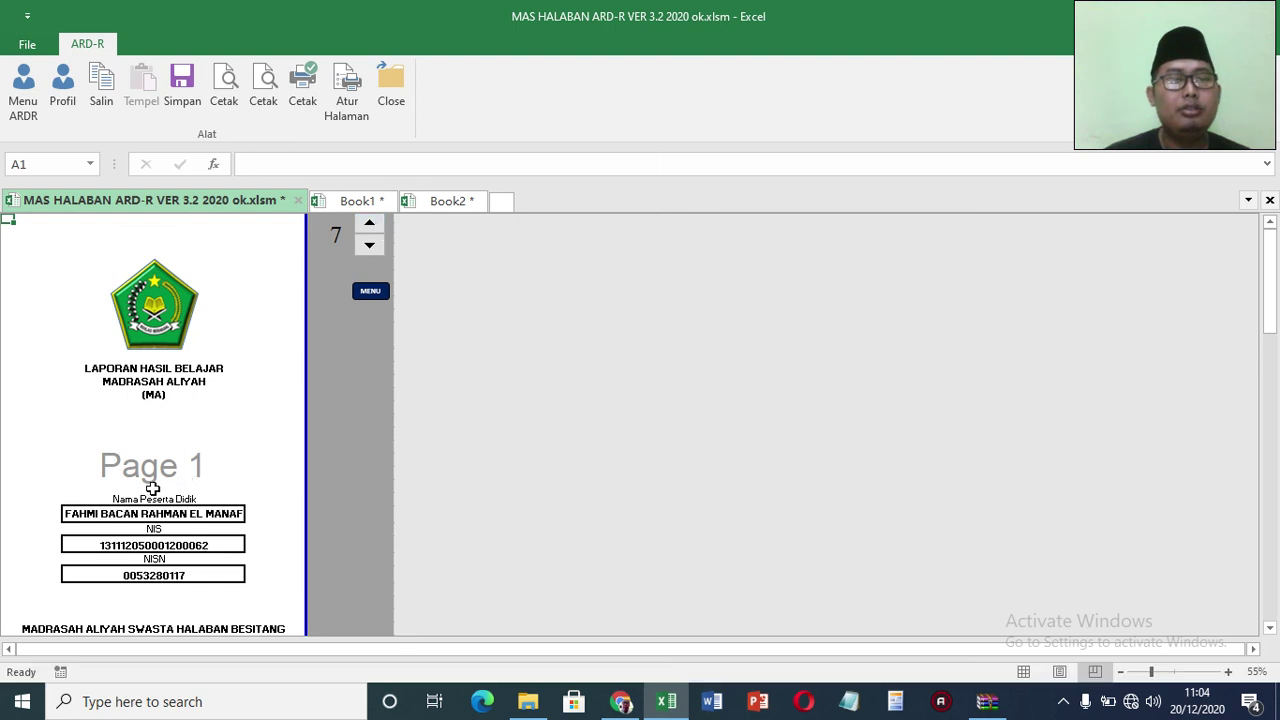
click(370, 222)
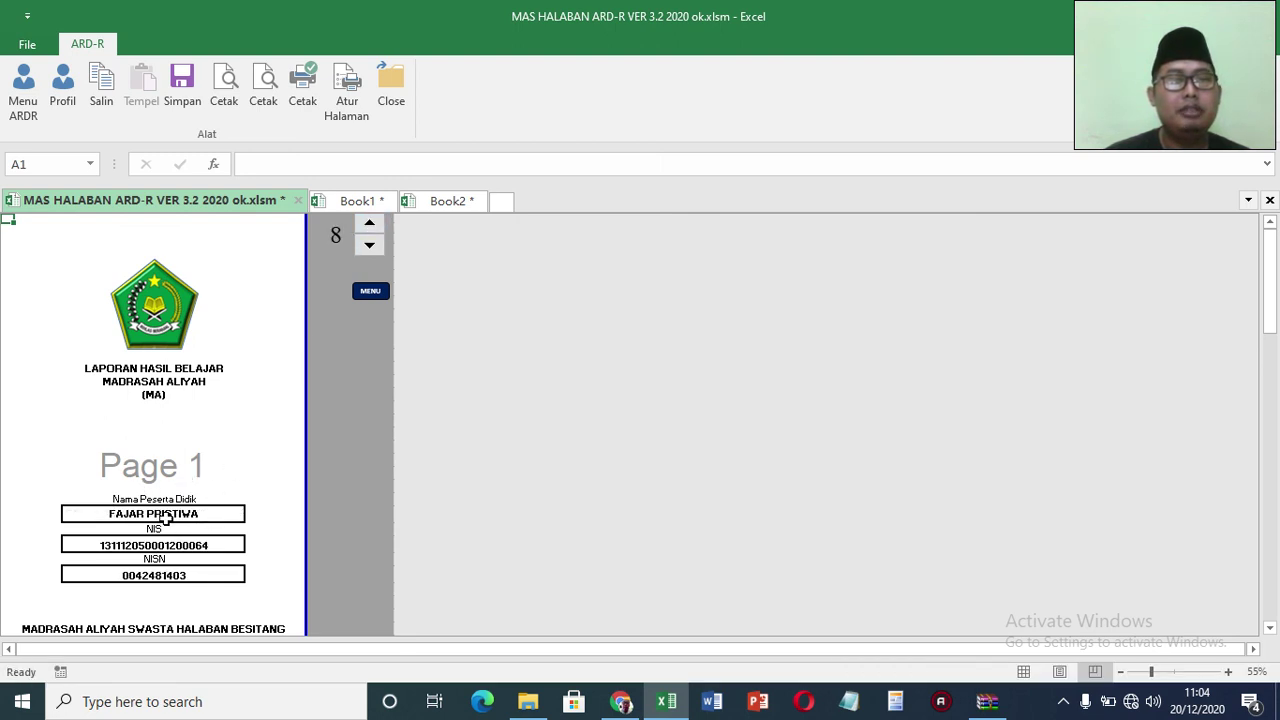
click(370, 222)
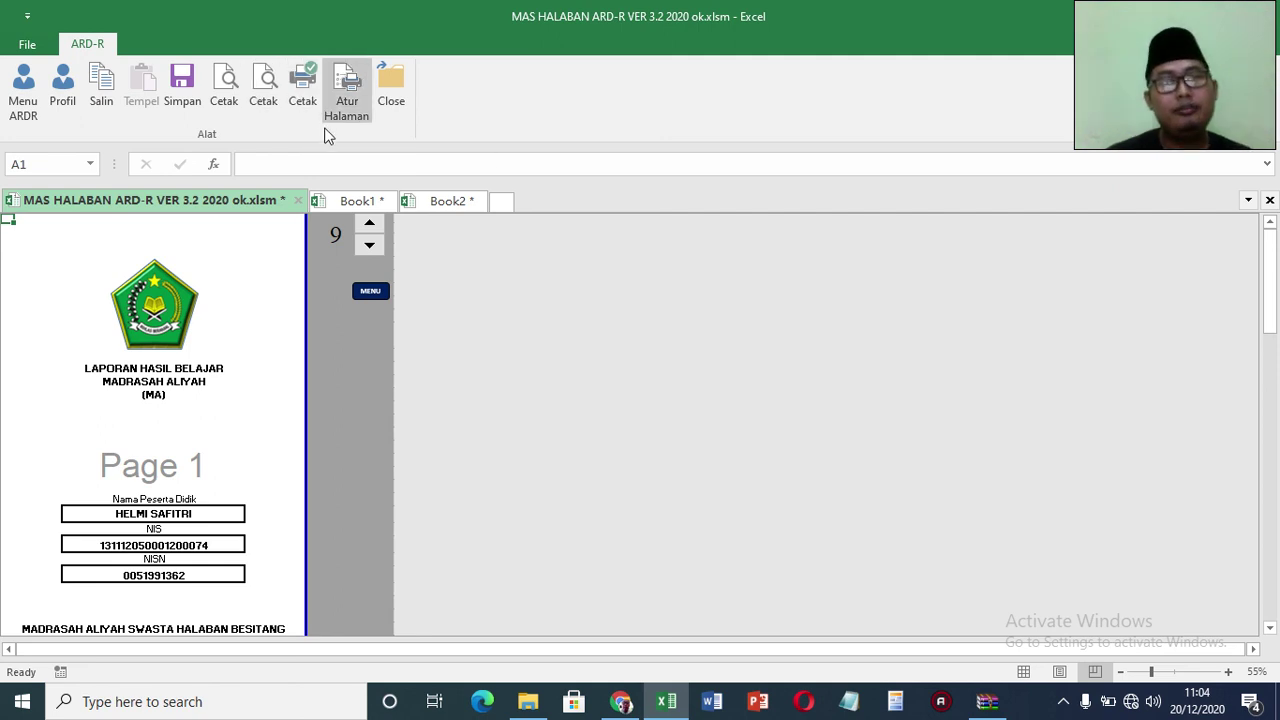
click(349, 103)
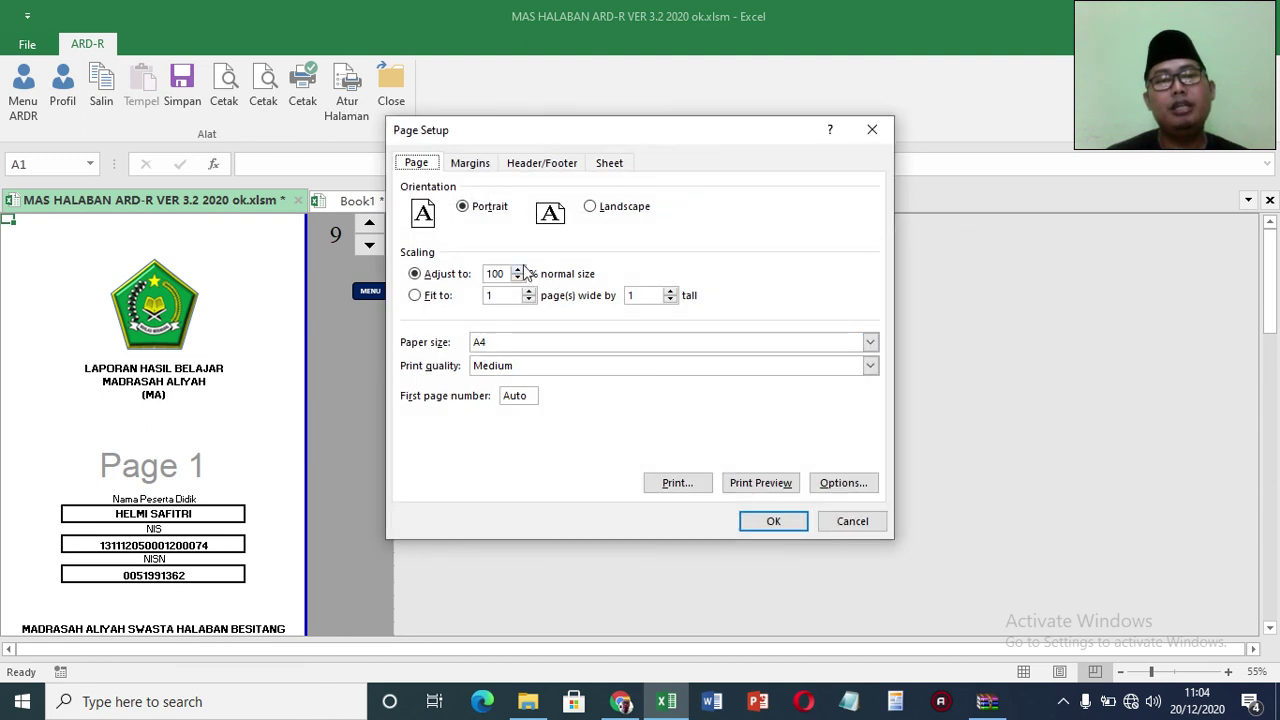
click(872, 130)
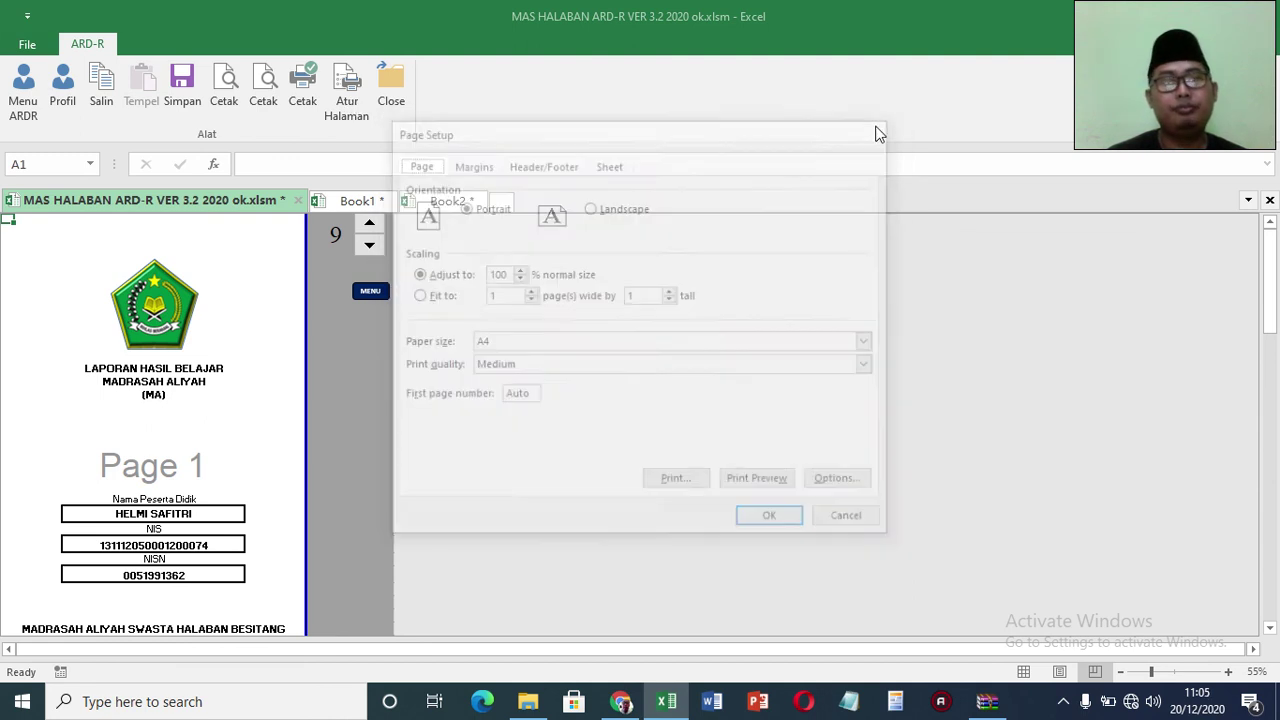
click(262, 88)
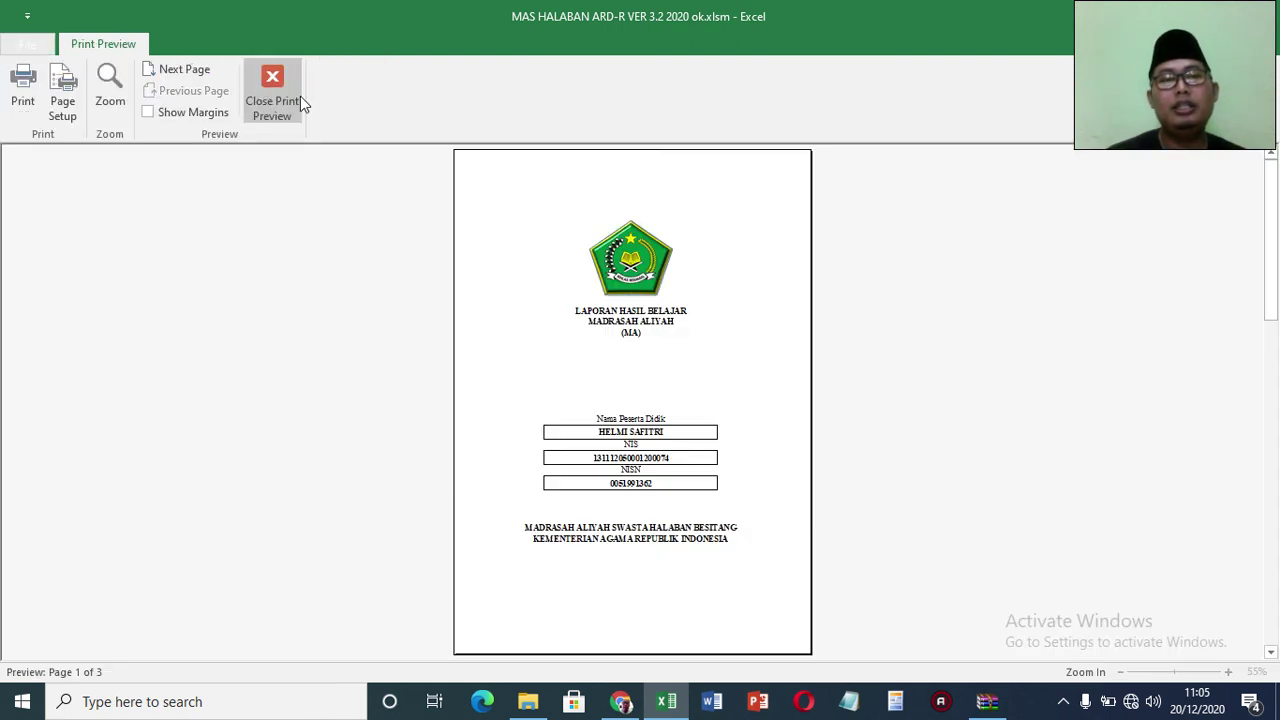
click(1272, 472)
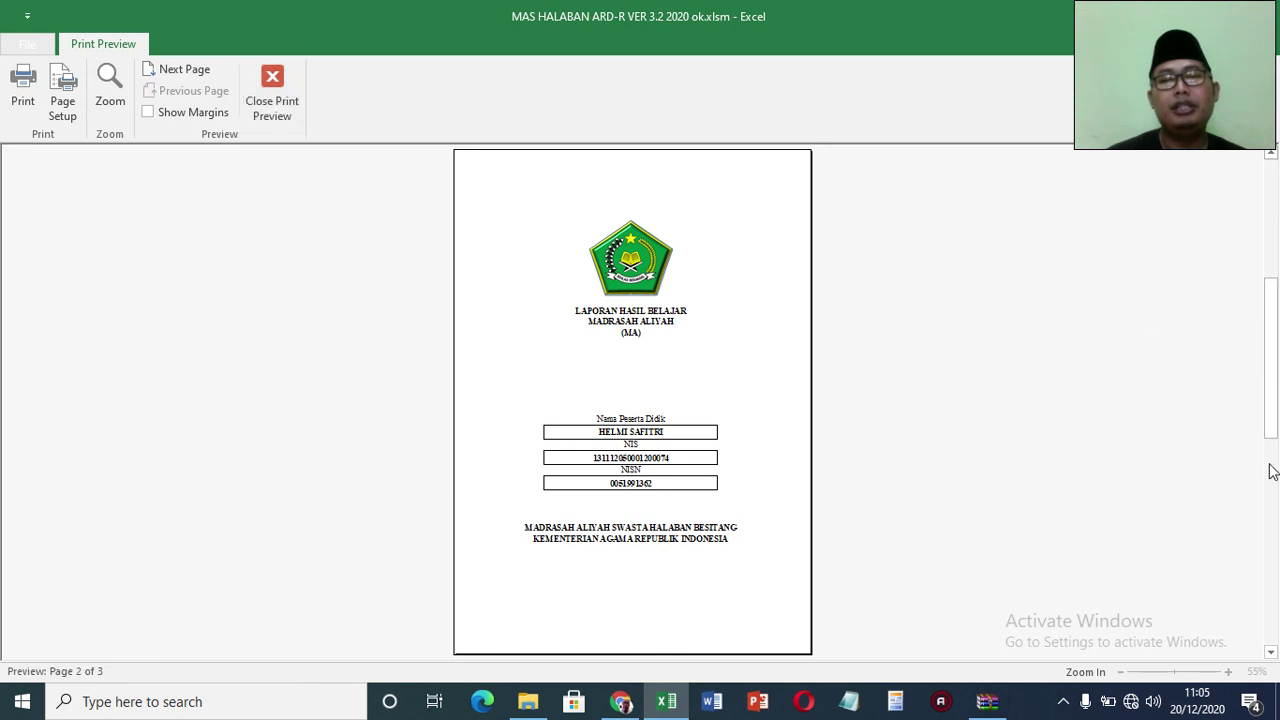
click(1272, 526)
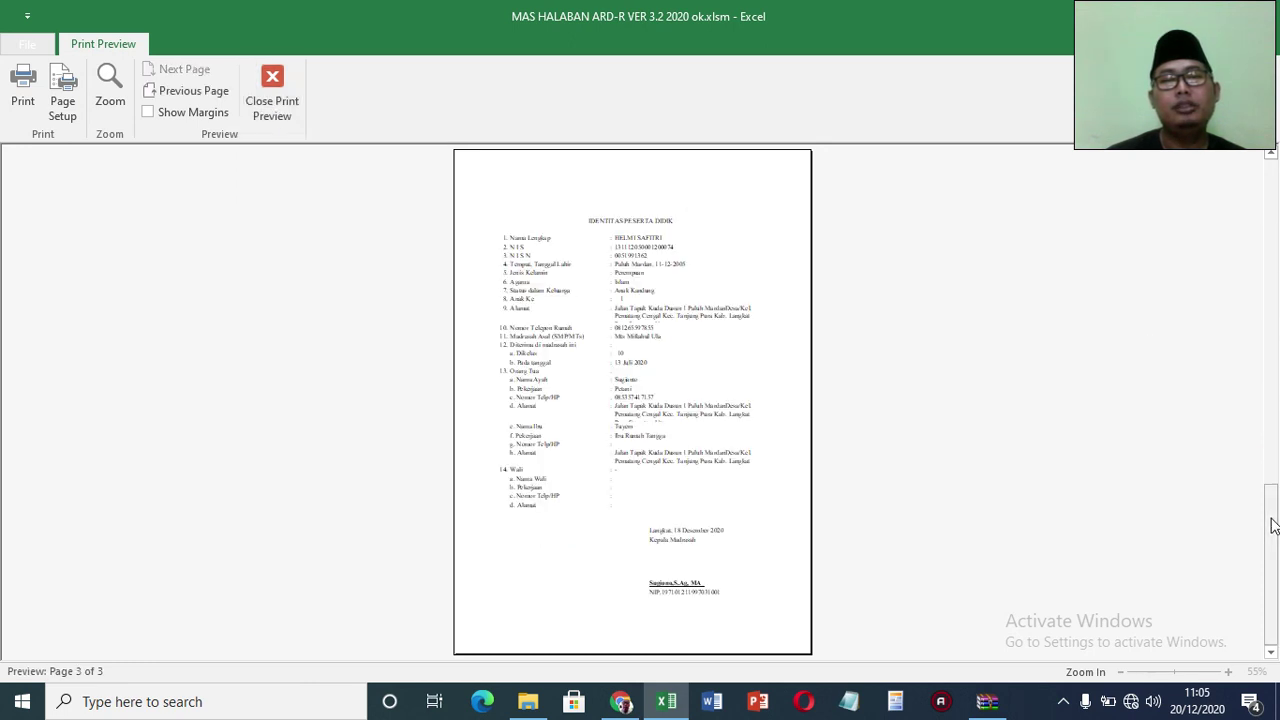
click(276, 104)
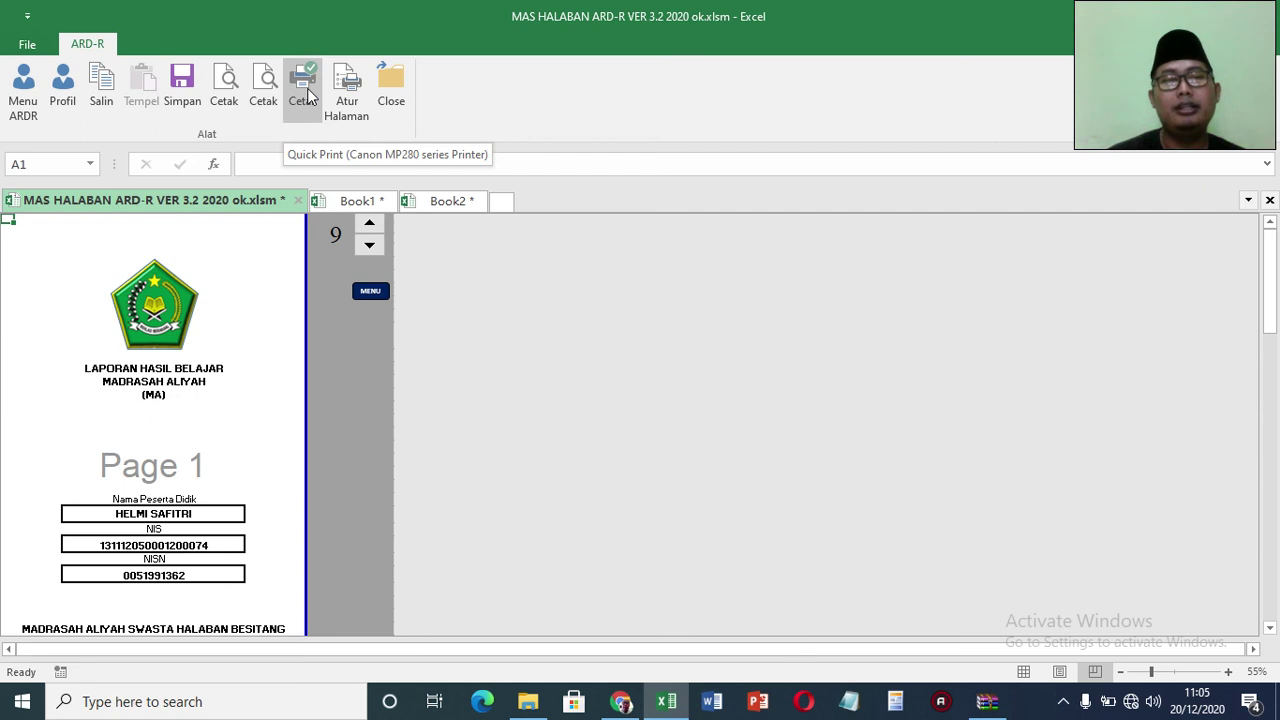
Step: Open the RAPOT NILAI grades report, zoomed out, and inspect the Fikih and SKI grades
click(375, 303)
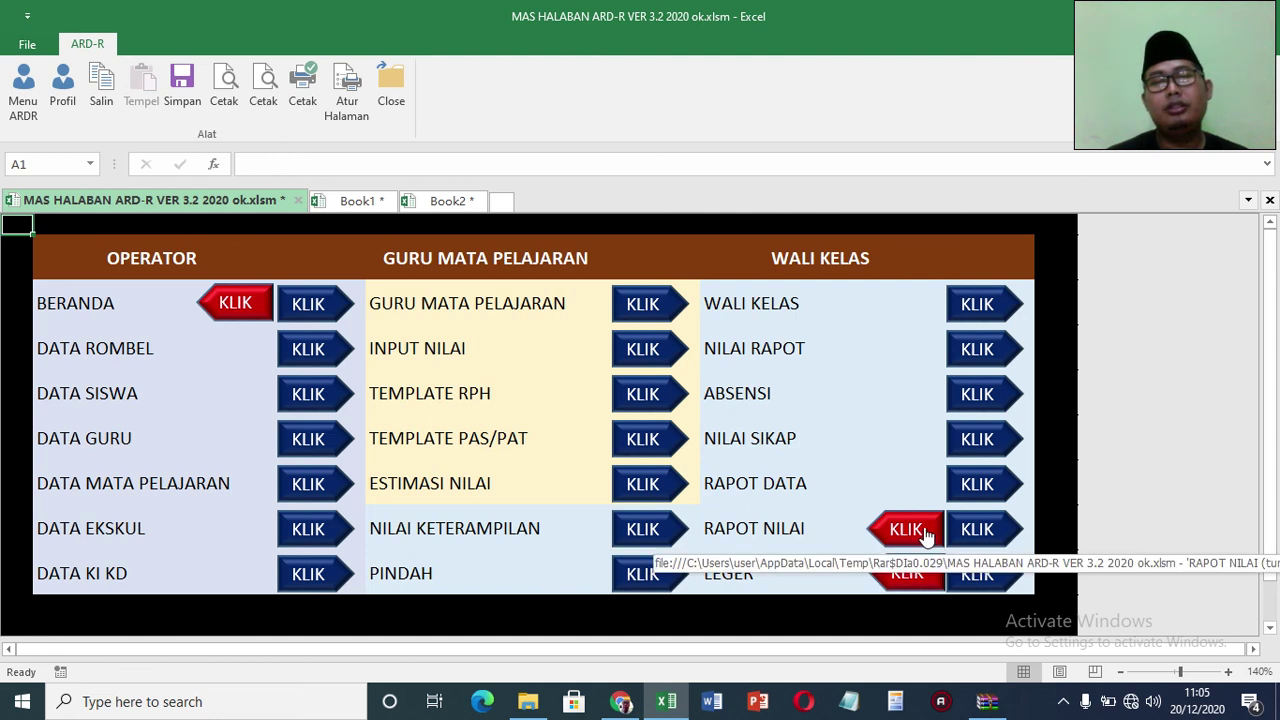
click(926, 535)
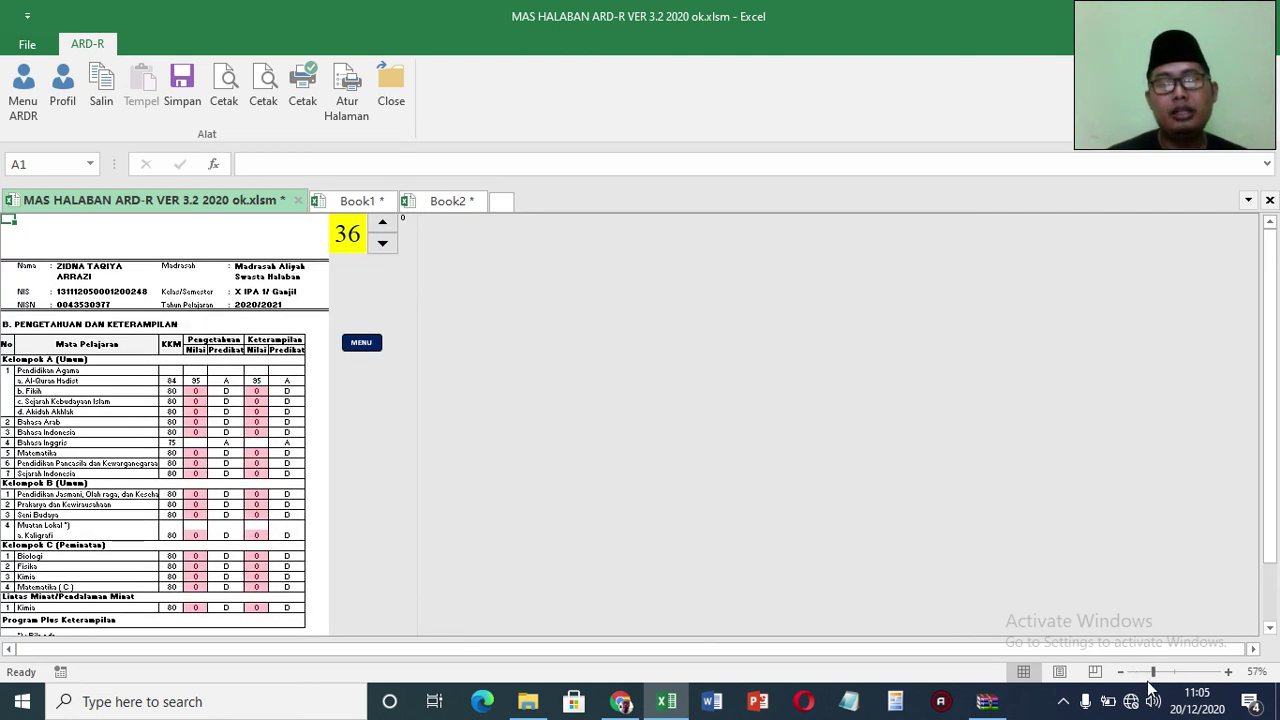
drag(1152, 673, 1172, 678)
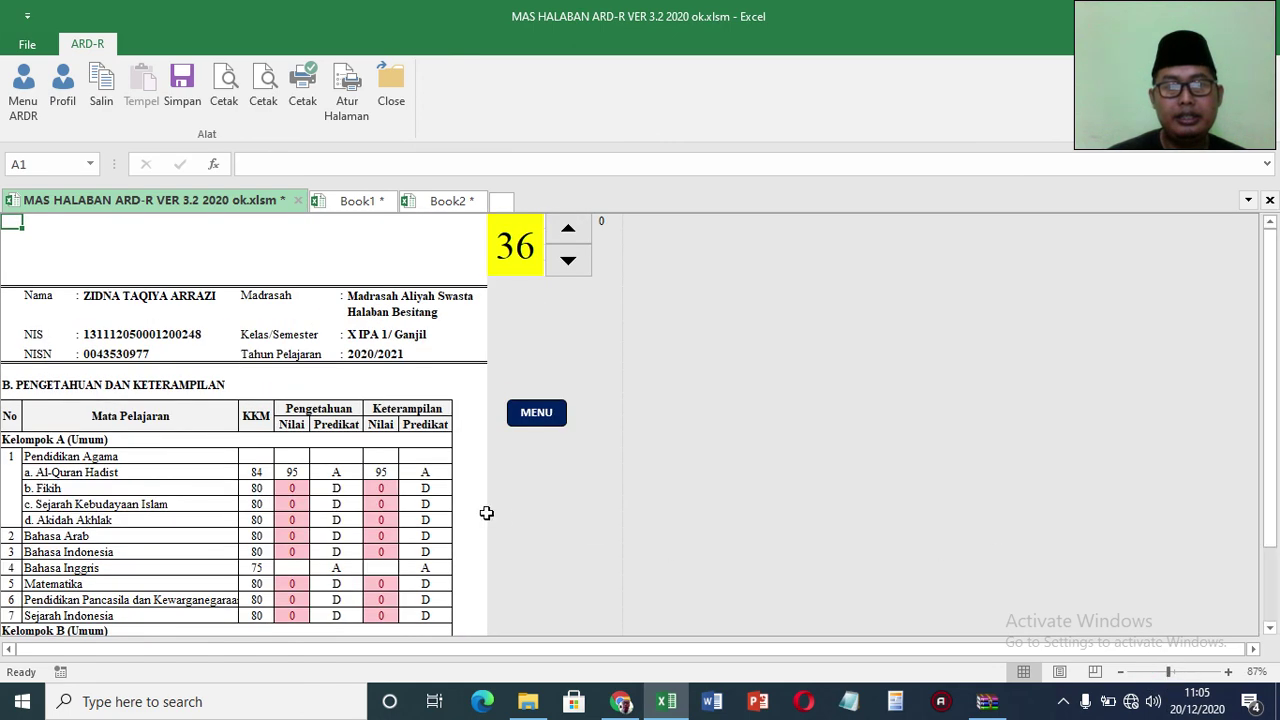
click(296, 486)
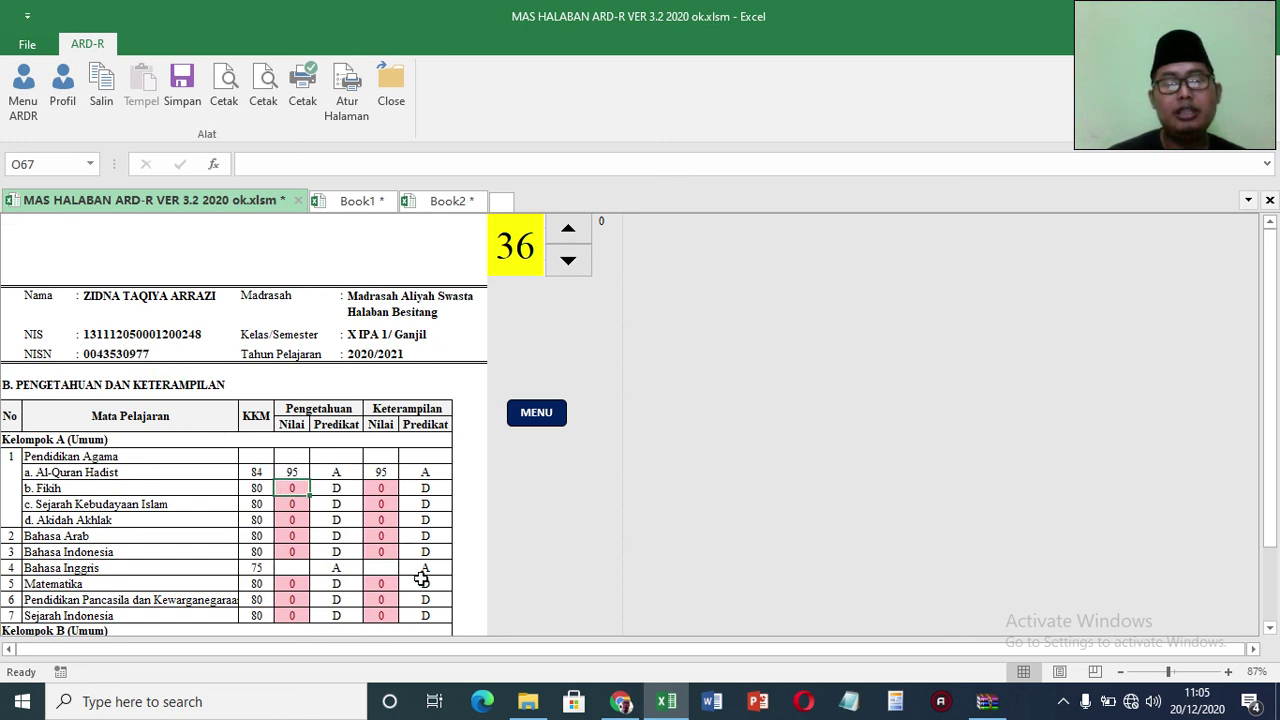
click(295, 498)
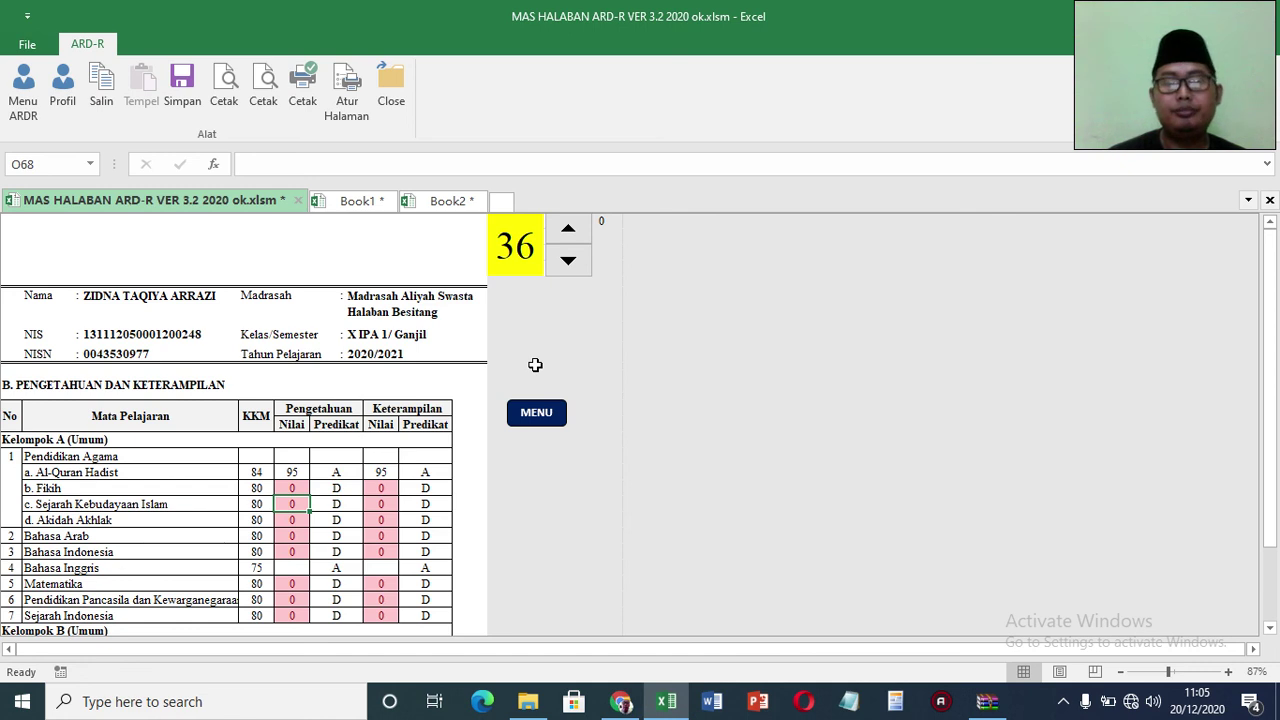
Step: Step back through the student records to 32, then return to the ARD-R main menu
click(568, 259)
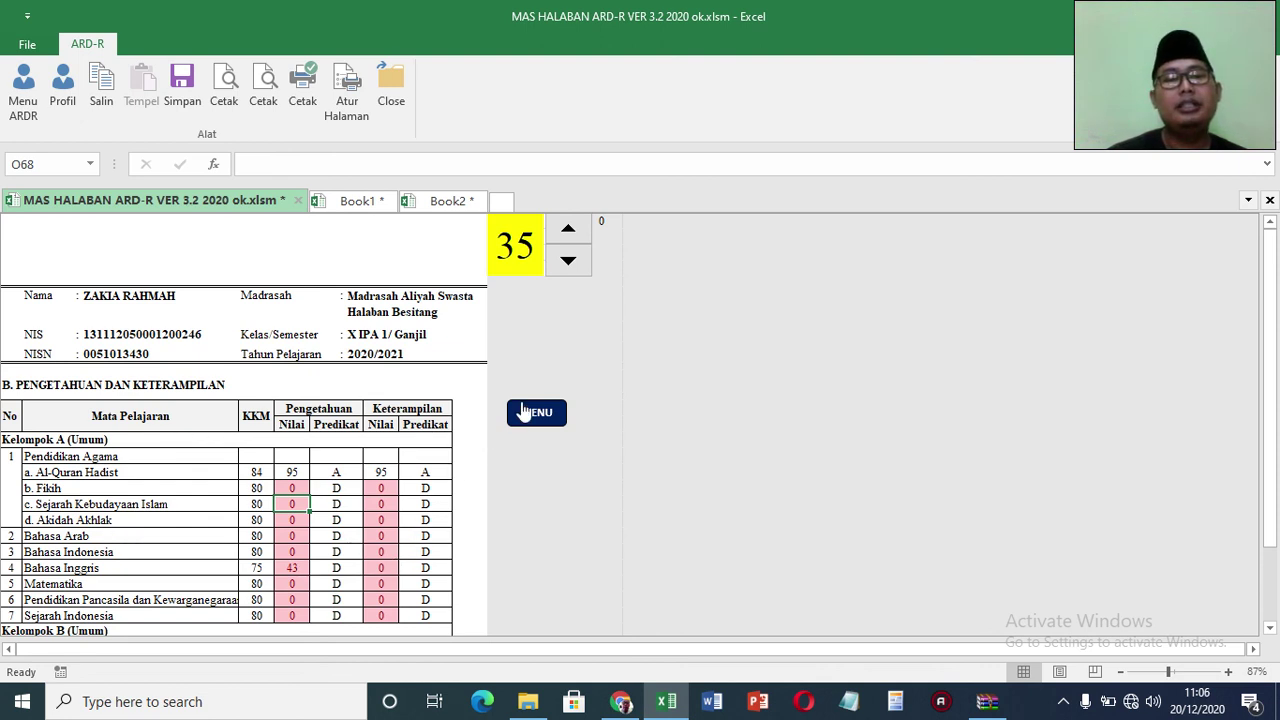
click(560, 272)
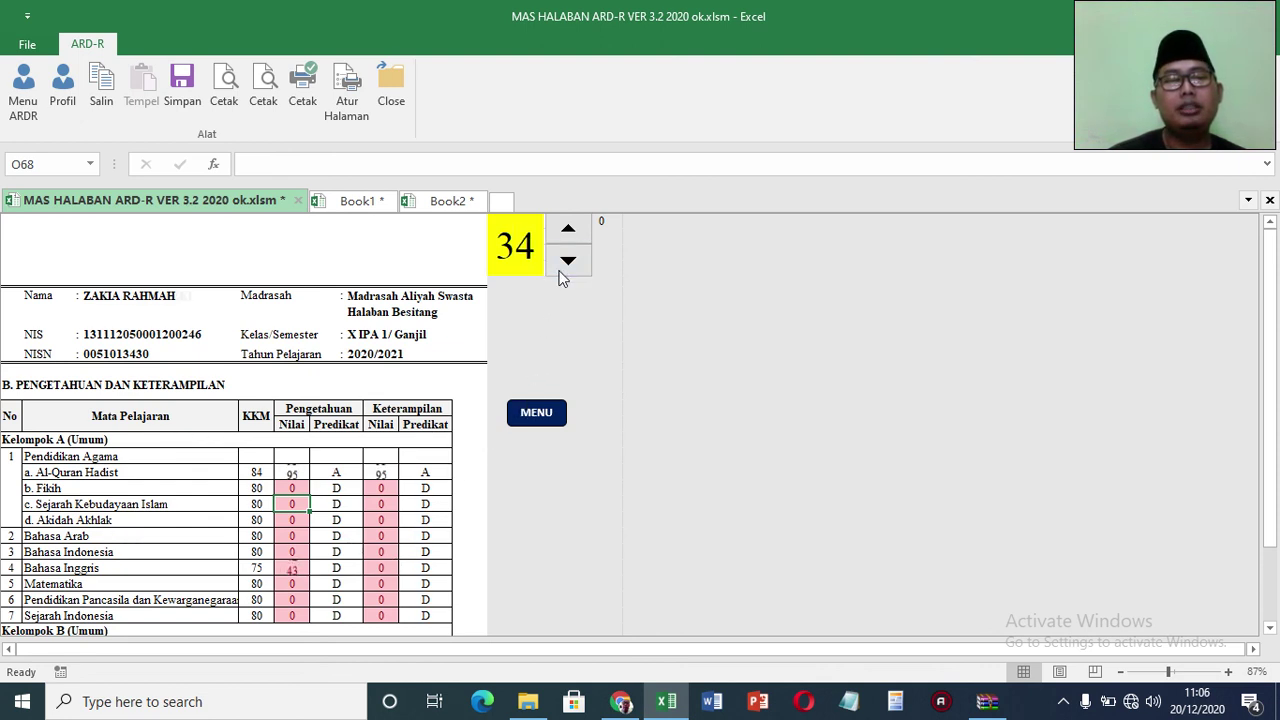
click(560, 272)
click(560, 272)
click(560, 272)
click(560, 272)
click(560, 272)
click(536, 412)
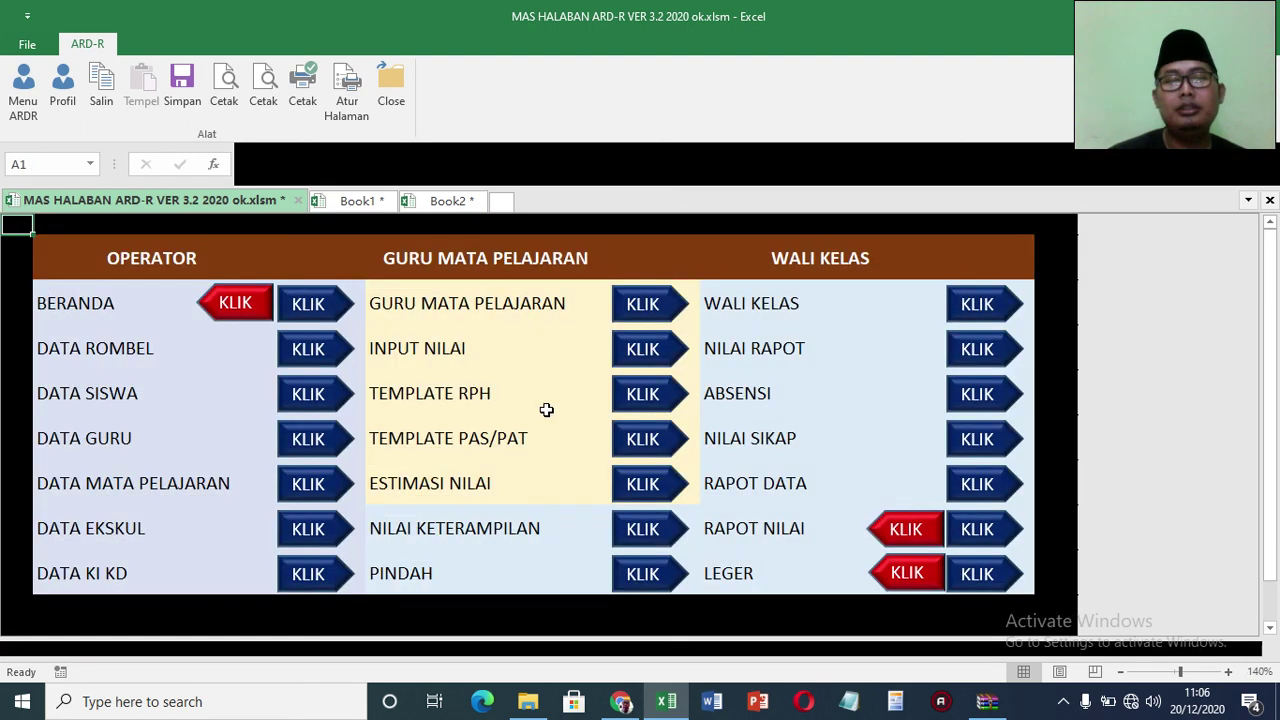
Step: Open the Rapot Nilai report cards and step back six student records
click(970, 522)
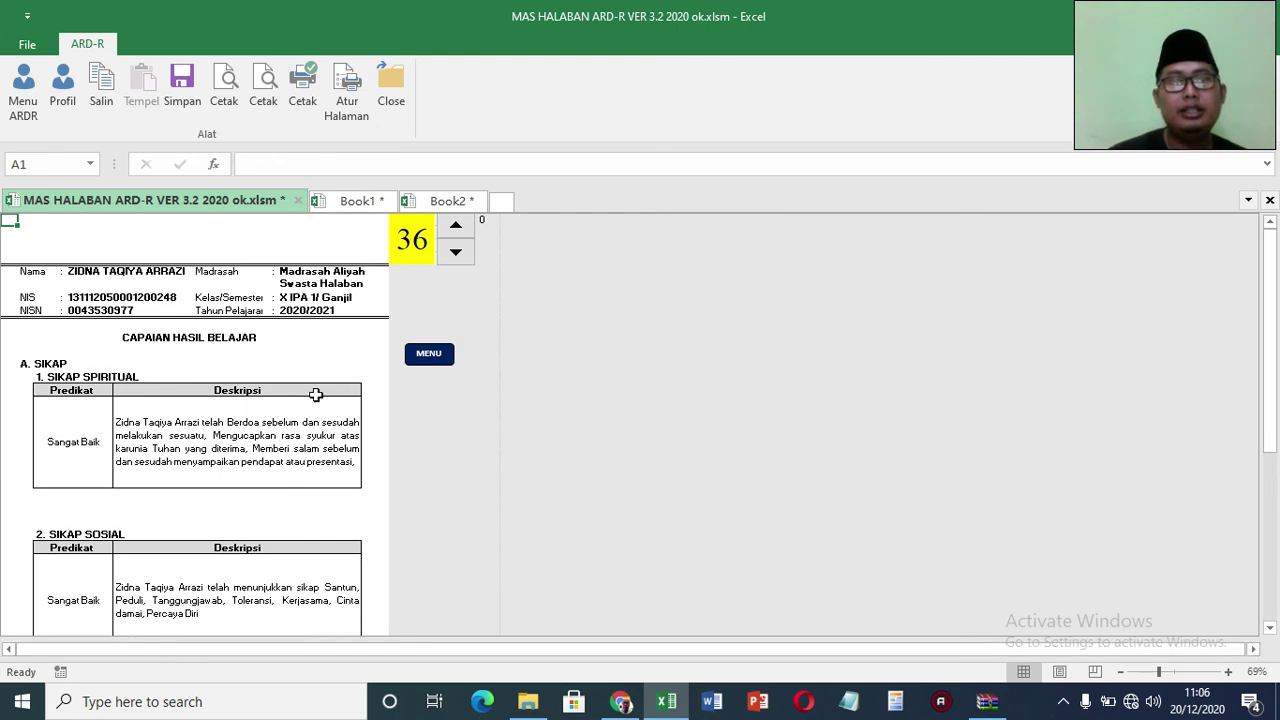
click(456, 254)
click(456, 254)
click(456, 254)
click(457, 254)
click(457, 254)
click(457, 254)
click(457, 254)
click(457, 254)
click(457, 254)
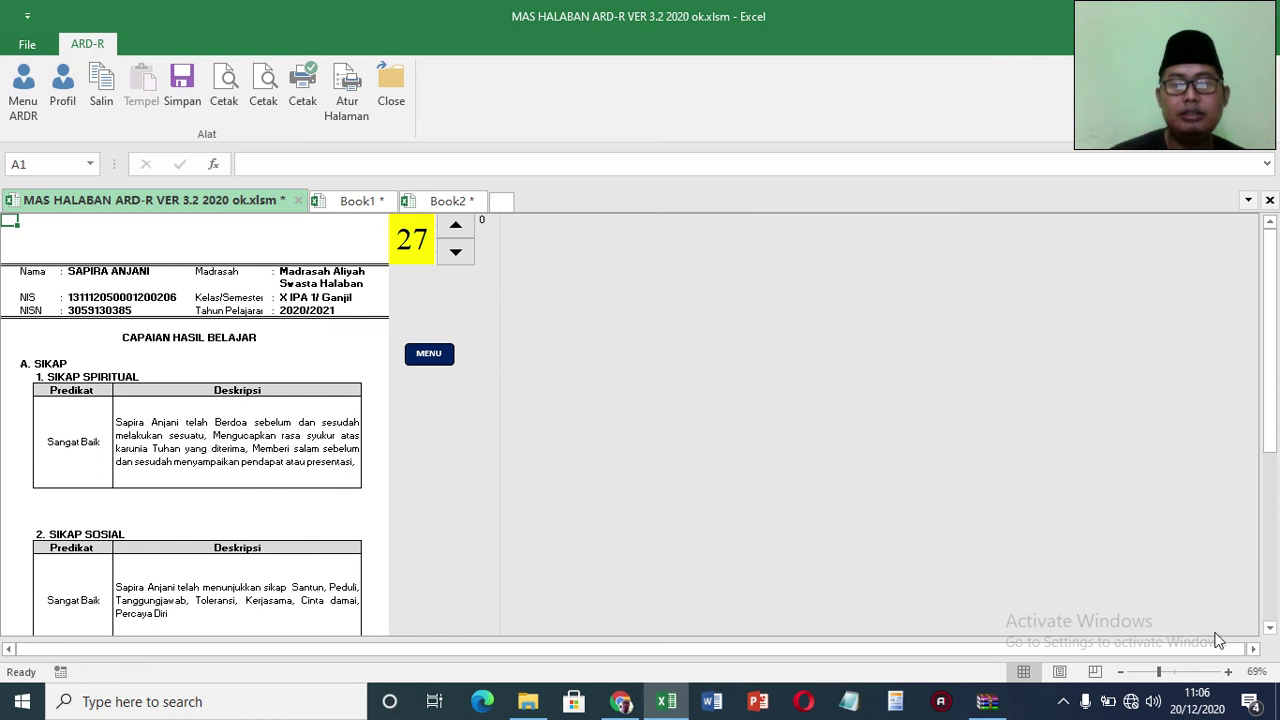
Step: Scroll through the report, switch students, and check the Bahasa Arab knowledge grade
click(1268, 610)
click(1268, 610)
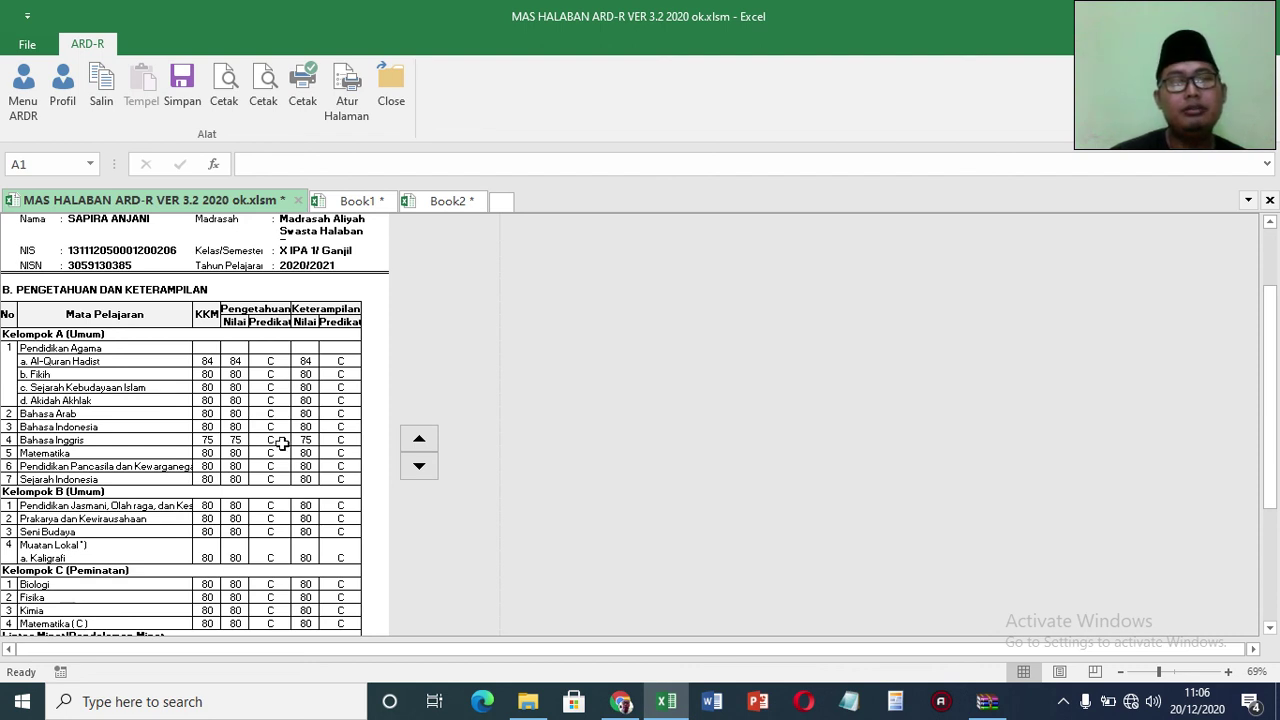
click(419, 466)
click(419, 467)
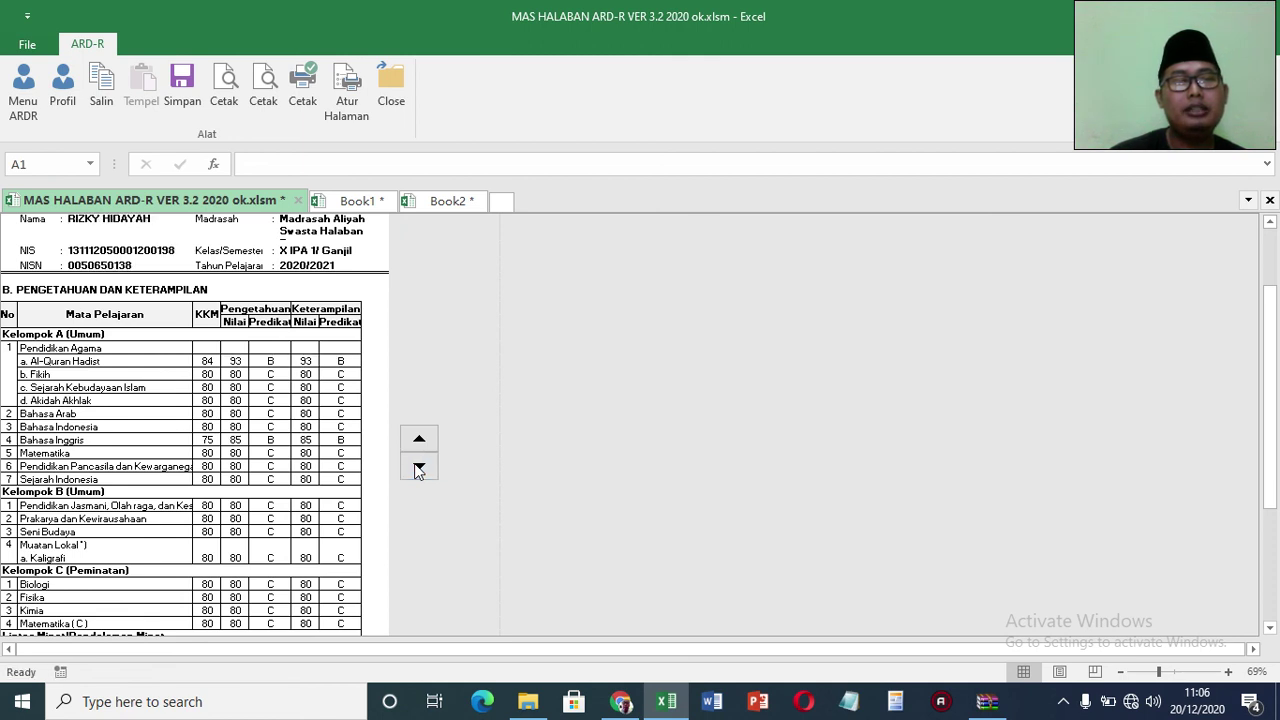
click(230, 410)
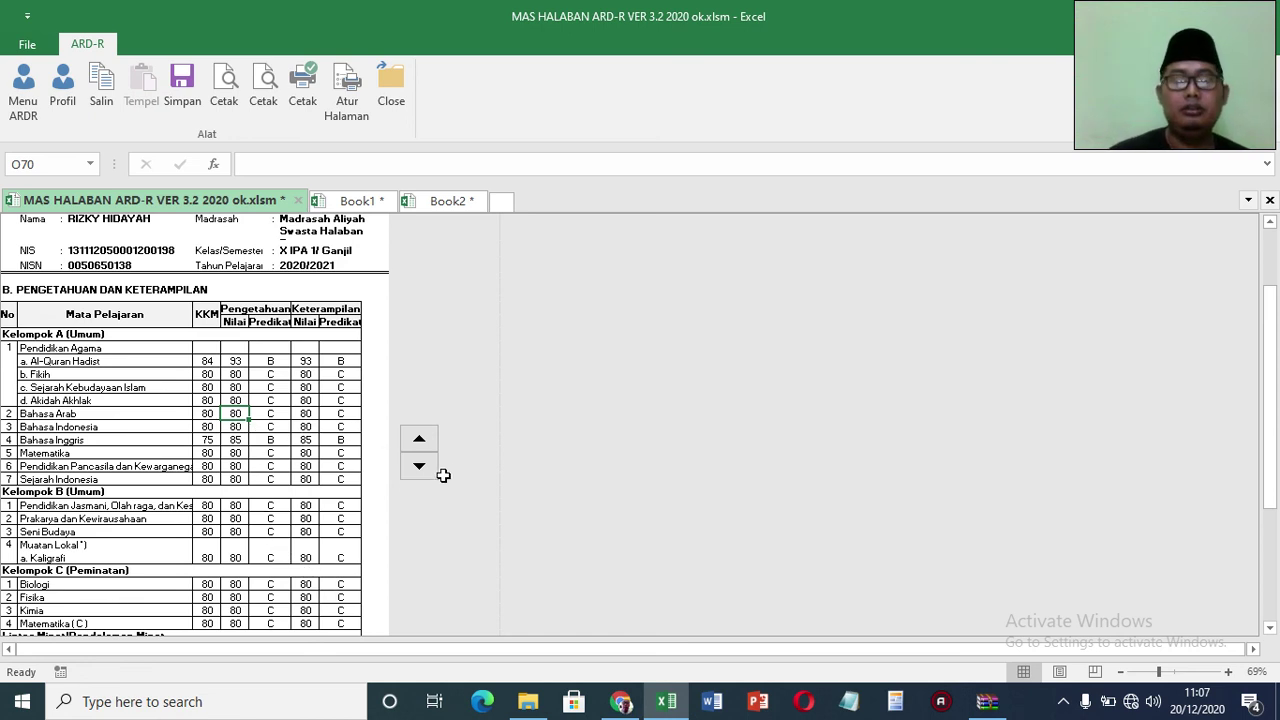
click(1272, 615)
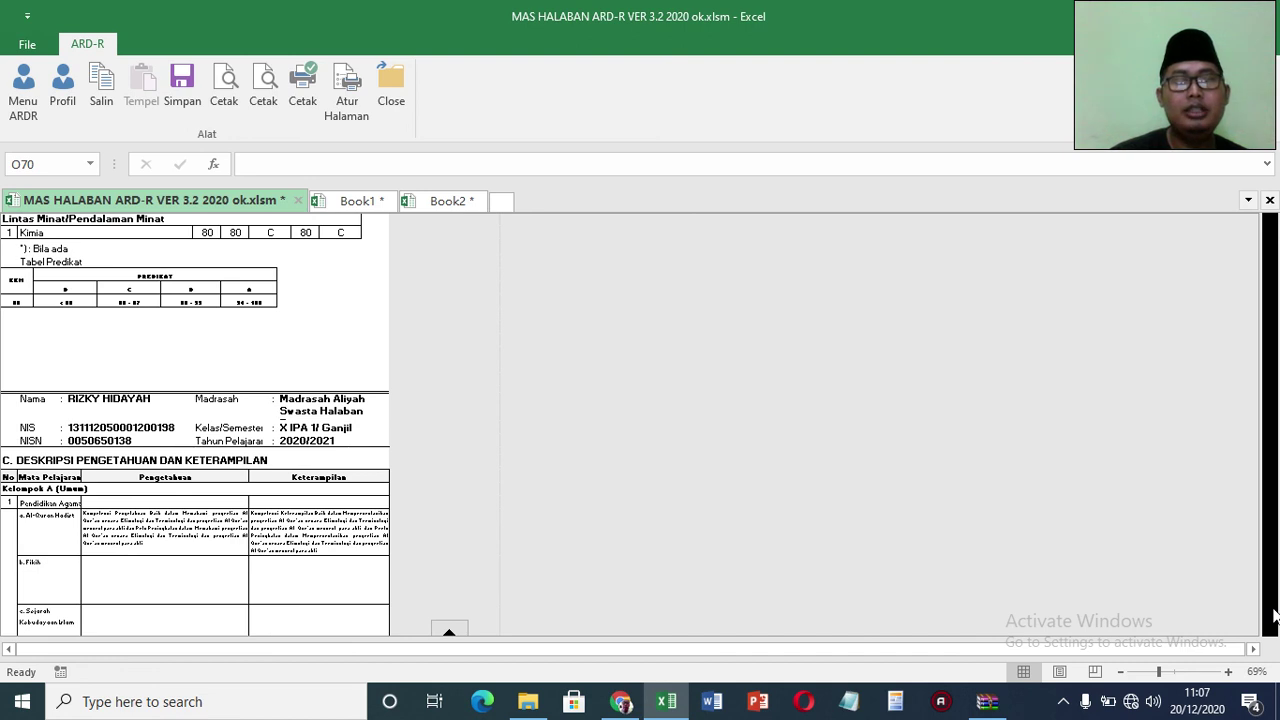
Step: Step forward ten students and back three, comparing their knowledge and skill descriptions
click(1274, 615)
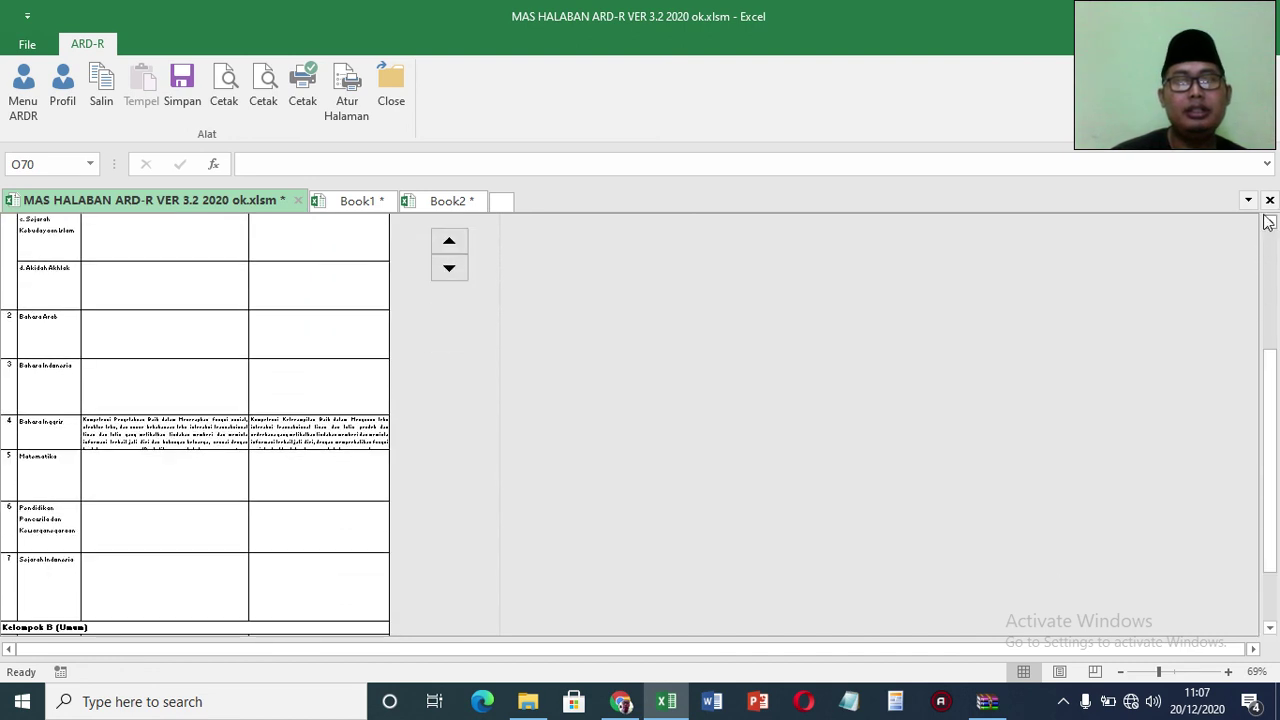
click(1269, 223)
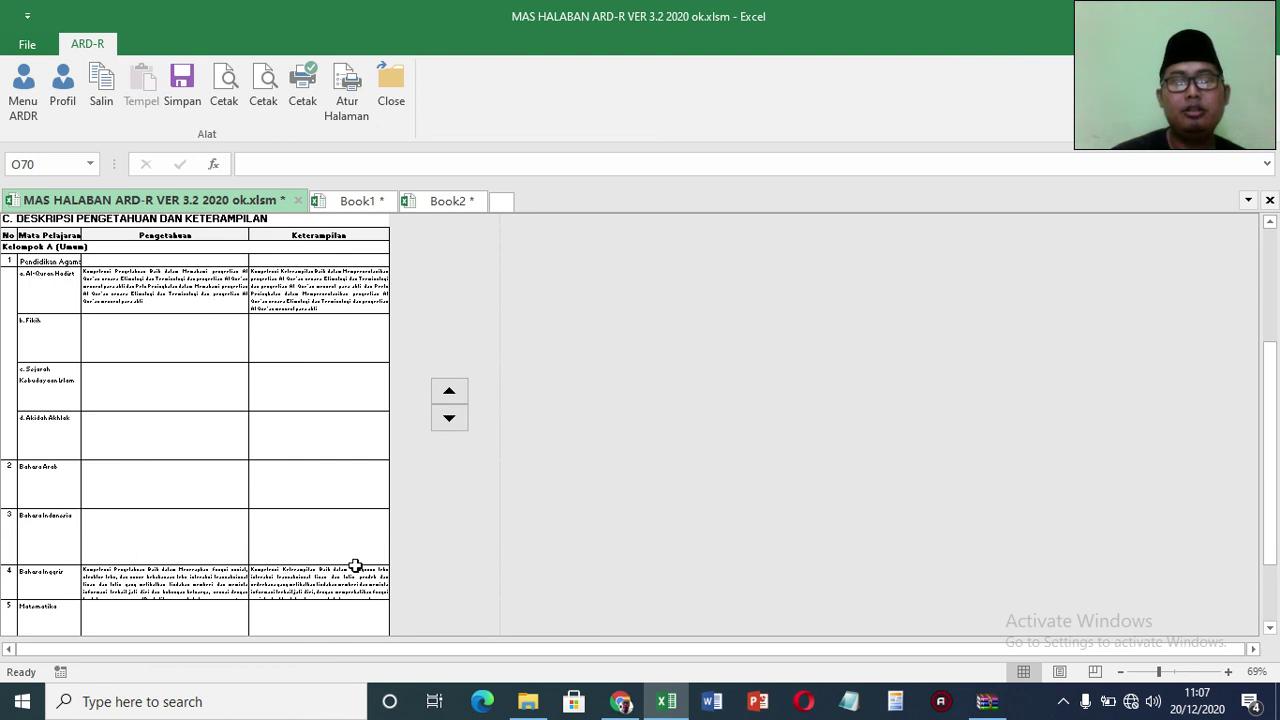
click(449, 391)
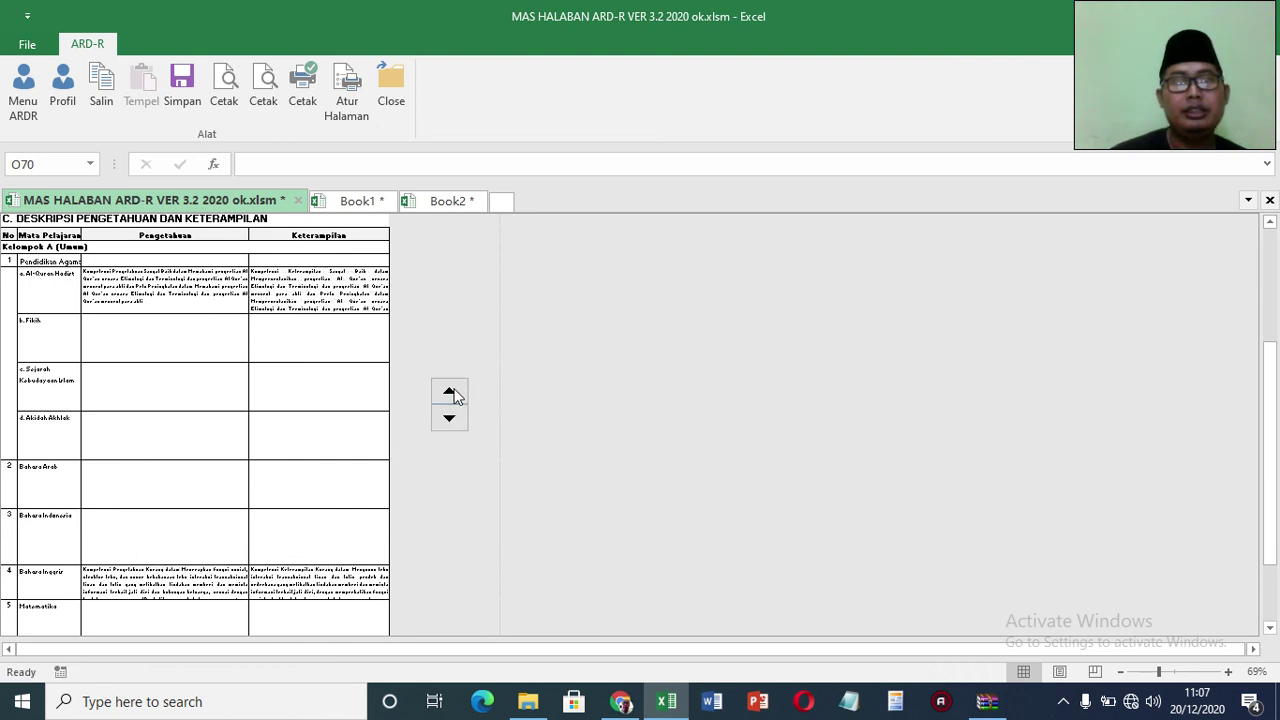
click(449, 391)
click(449, 391)
click(449, 391)
click(449, 391)
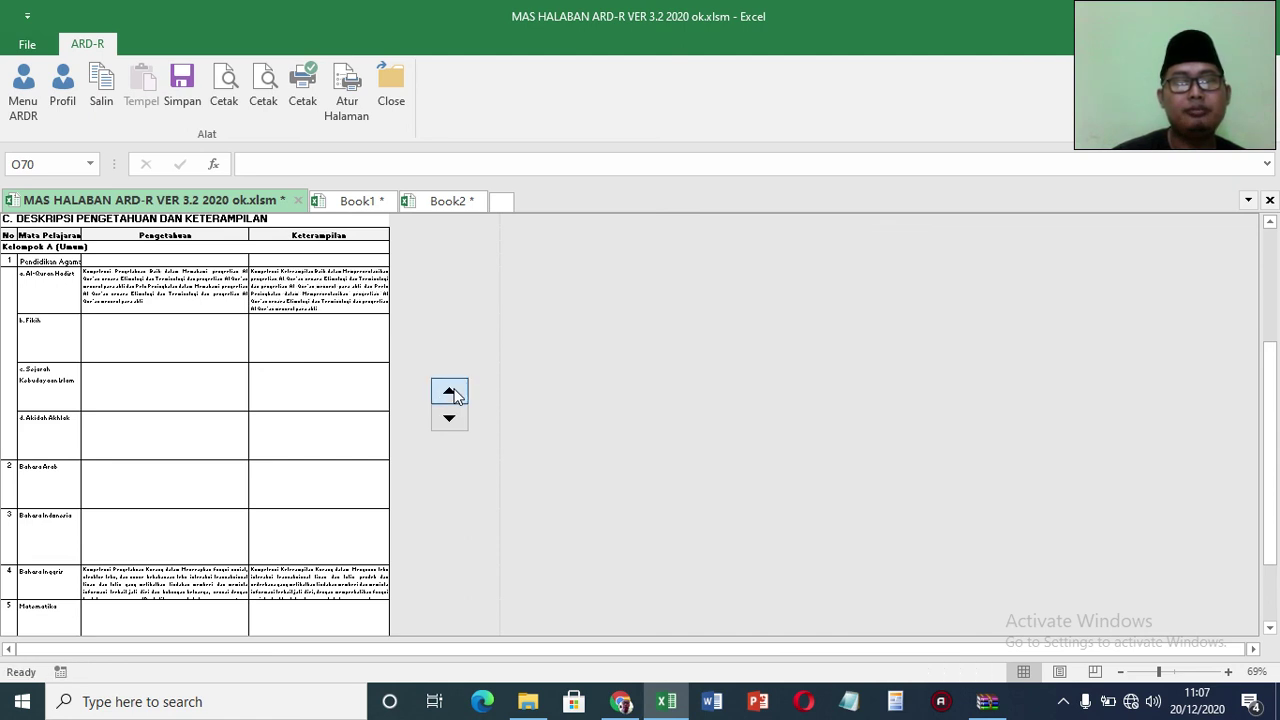
click(449, 391)
click(449, 391)
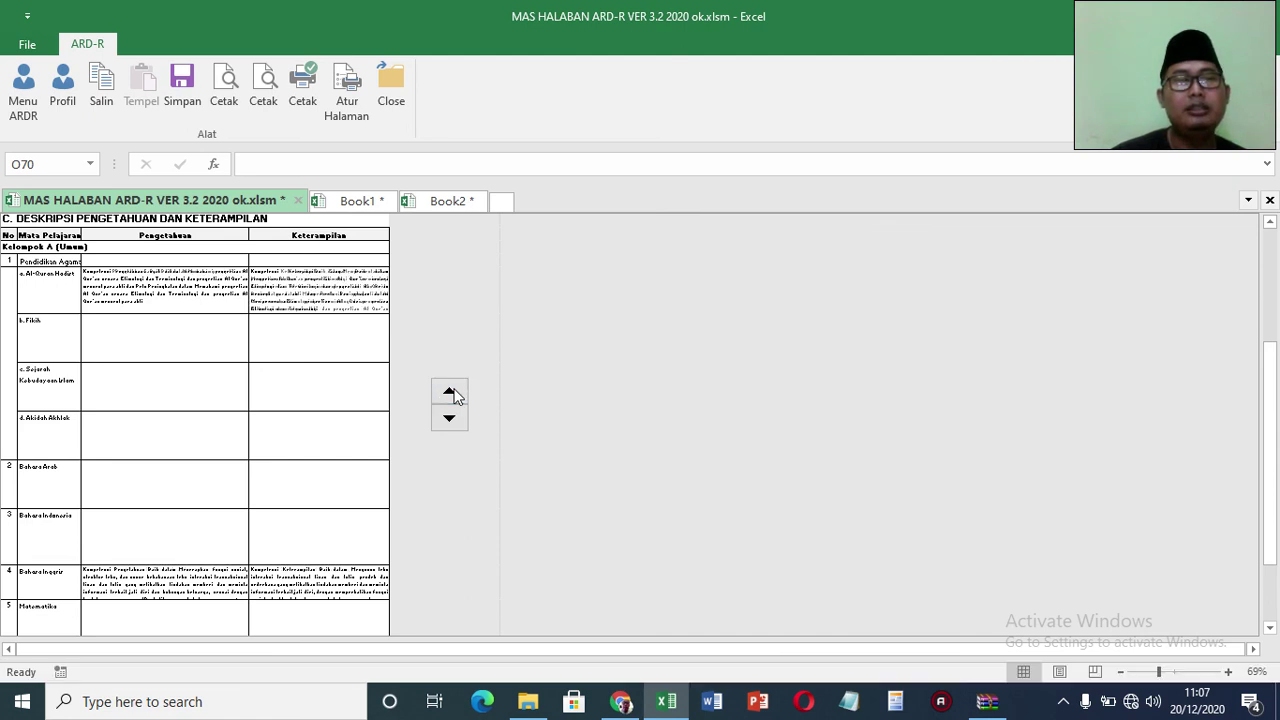
click(450, 391)
click(450, 391)
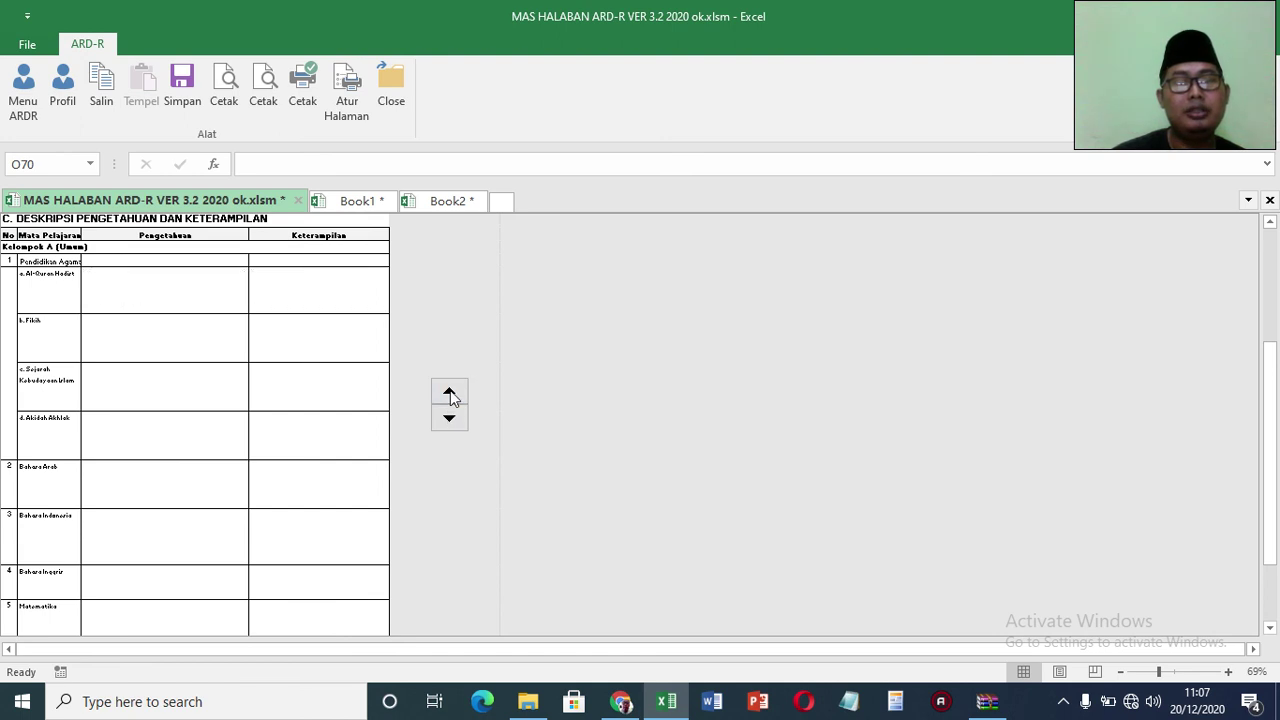
click(450, 391)
click(449, 419)
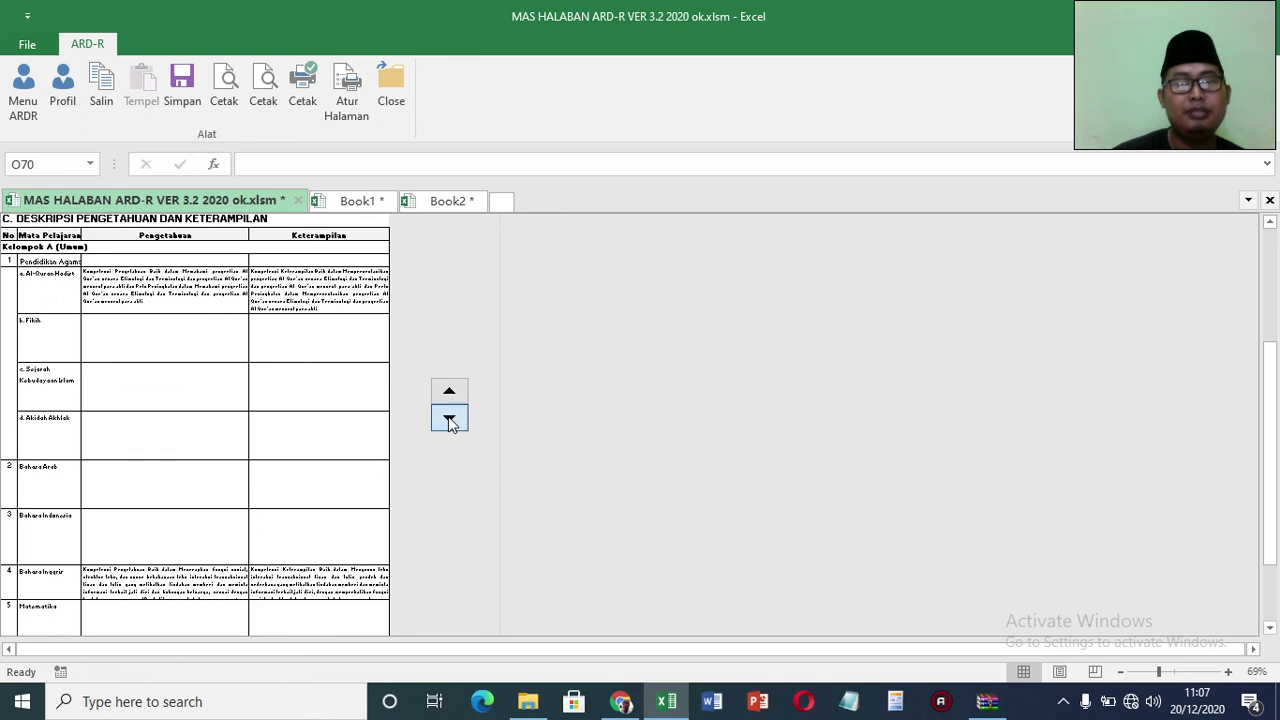
click(449, 419)
click(449, 419)
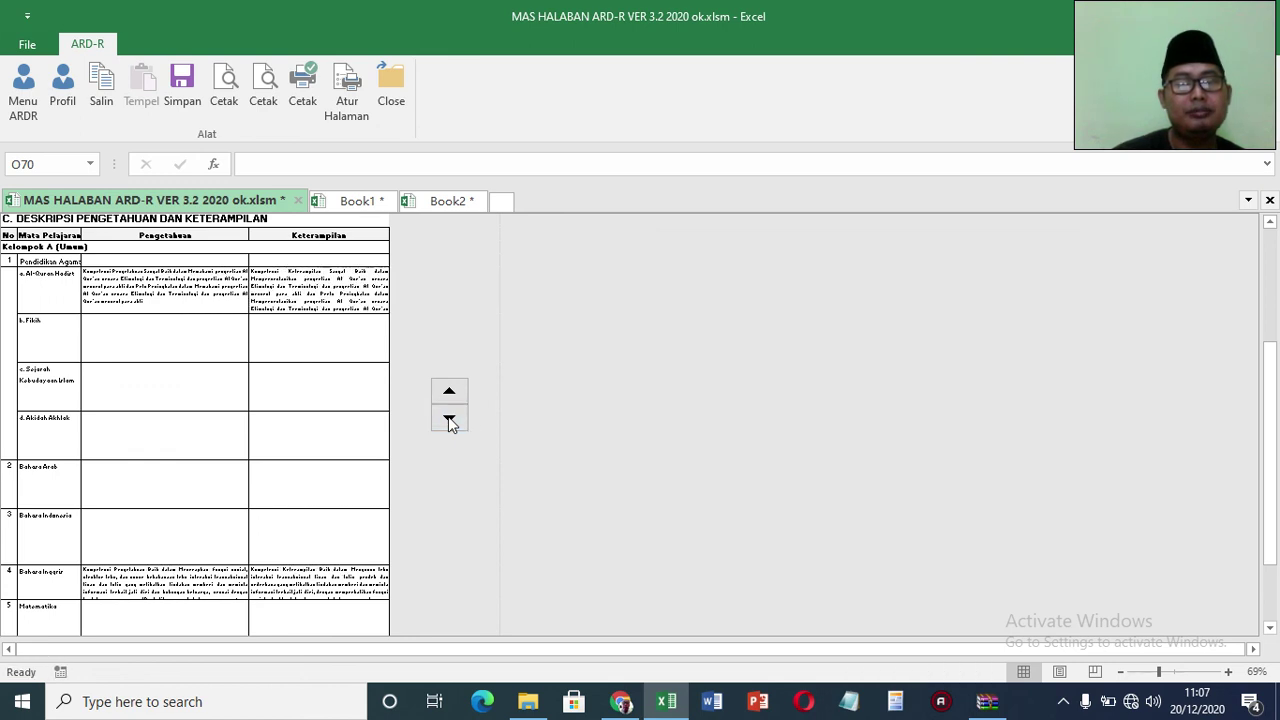
Step: Scroll down to the homeroom note and the Langkat, 18 December 2020 signature block
drag(1276, 568, 146, 463)
drag(1275, 635, 1275, 635)
click(279, 601)
drag(1272, 628, 150, 590)
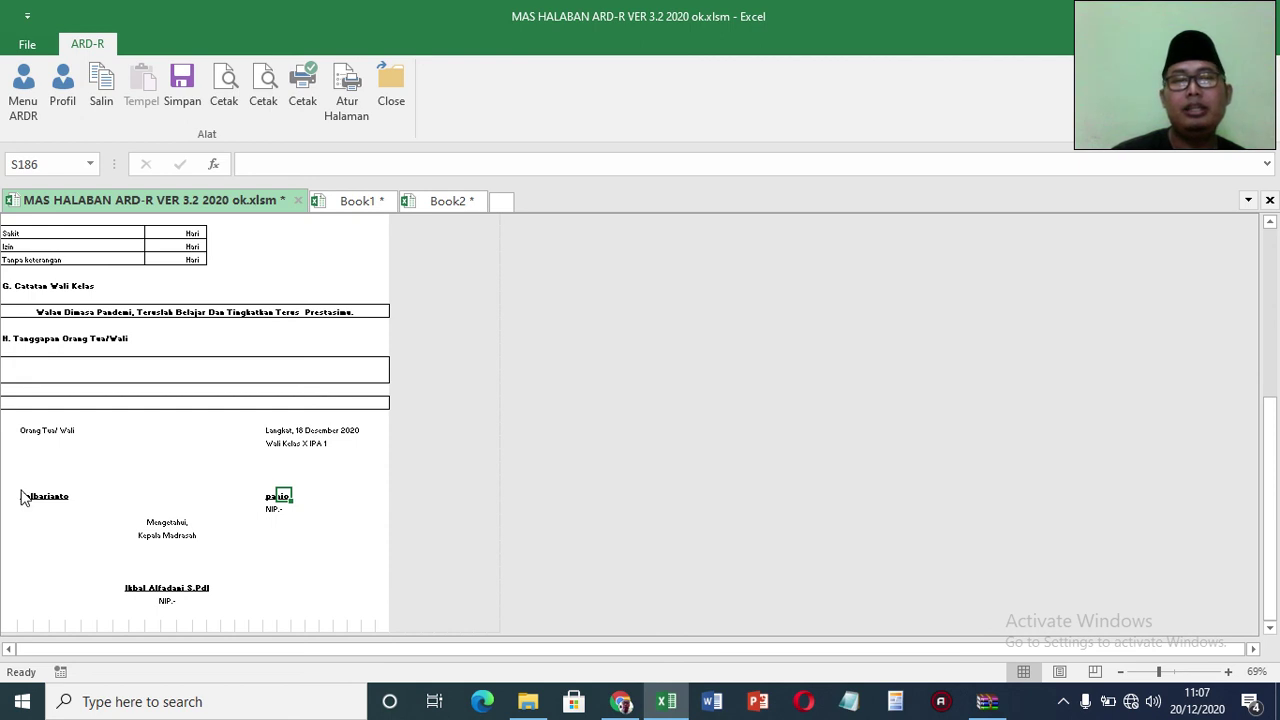
Step: Print-preview all five pages of the report card, after briefly checking Page Setup
click(347, 107)
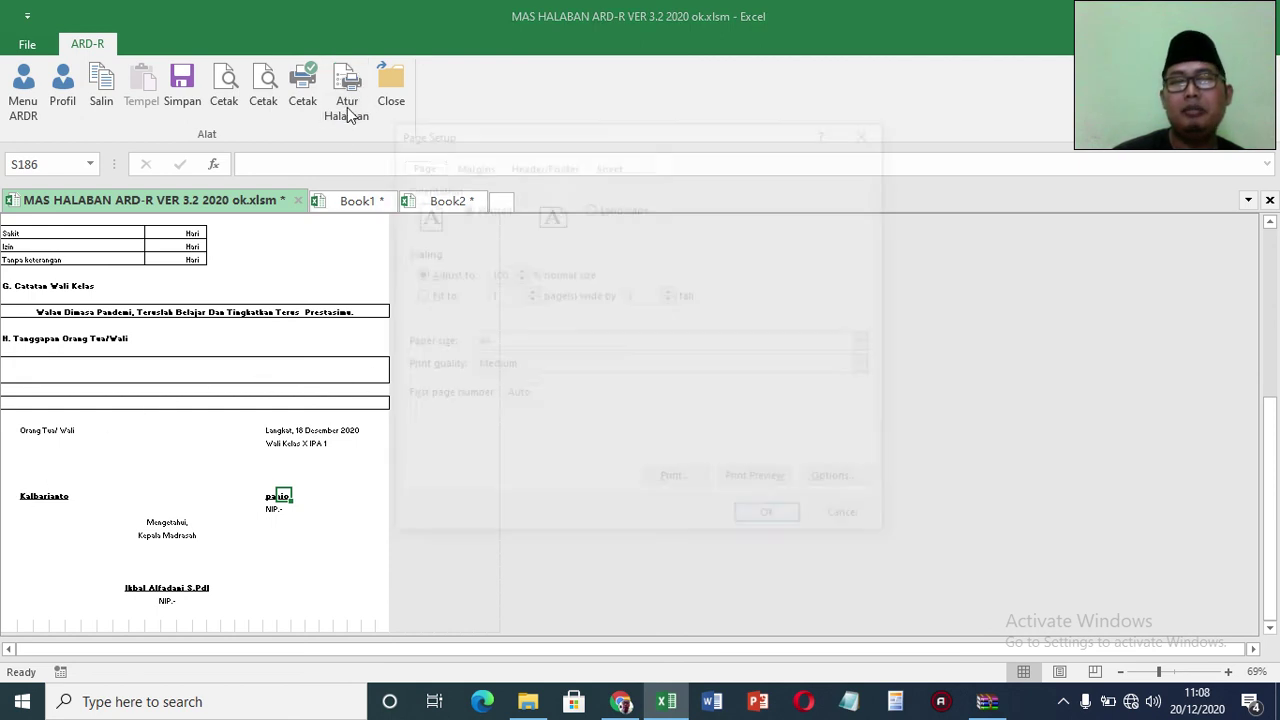
click(873, 131)
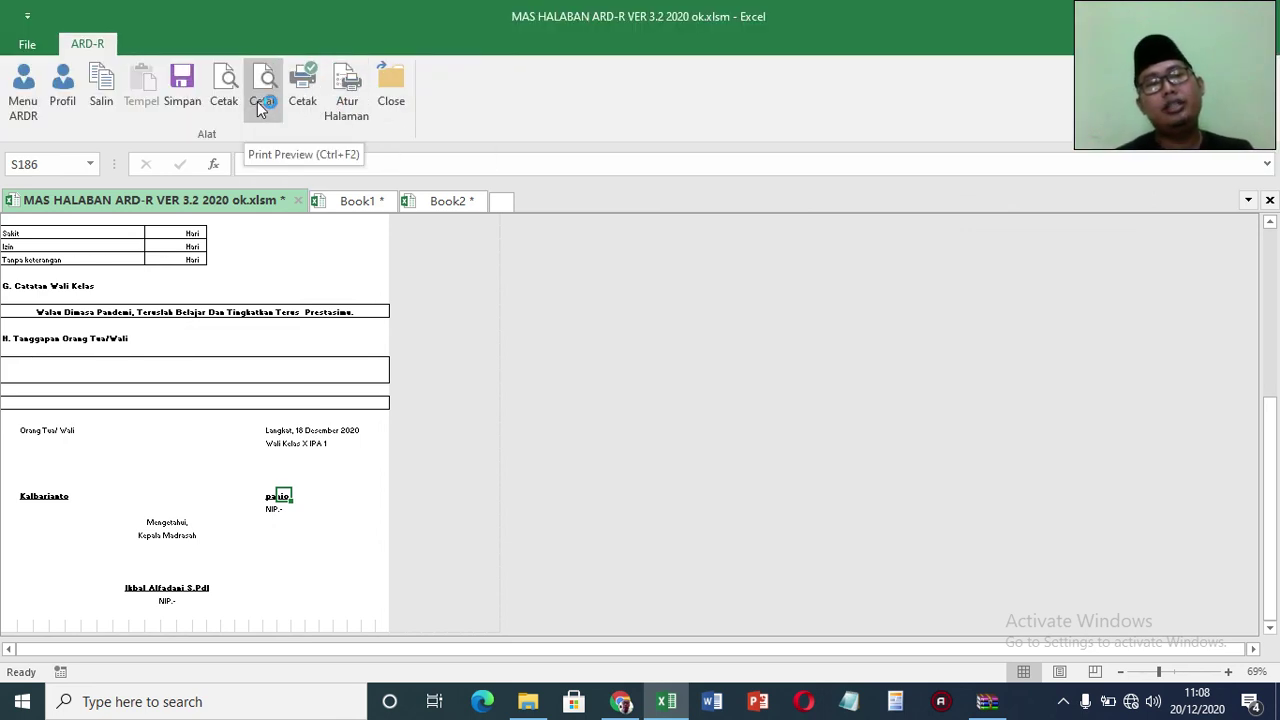
click(257, 101)
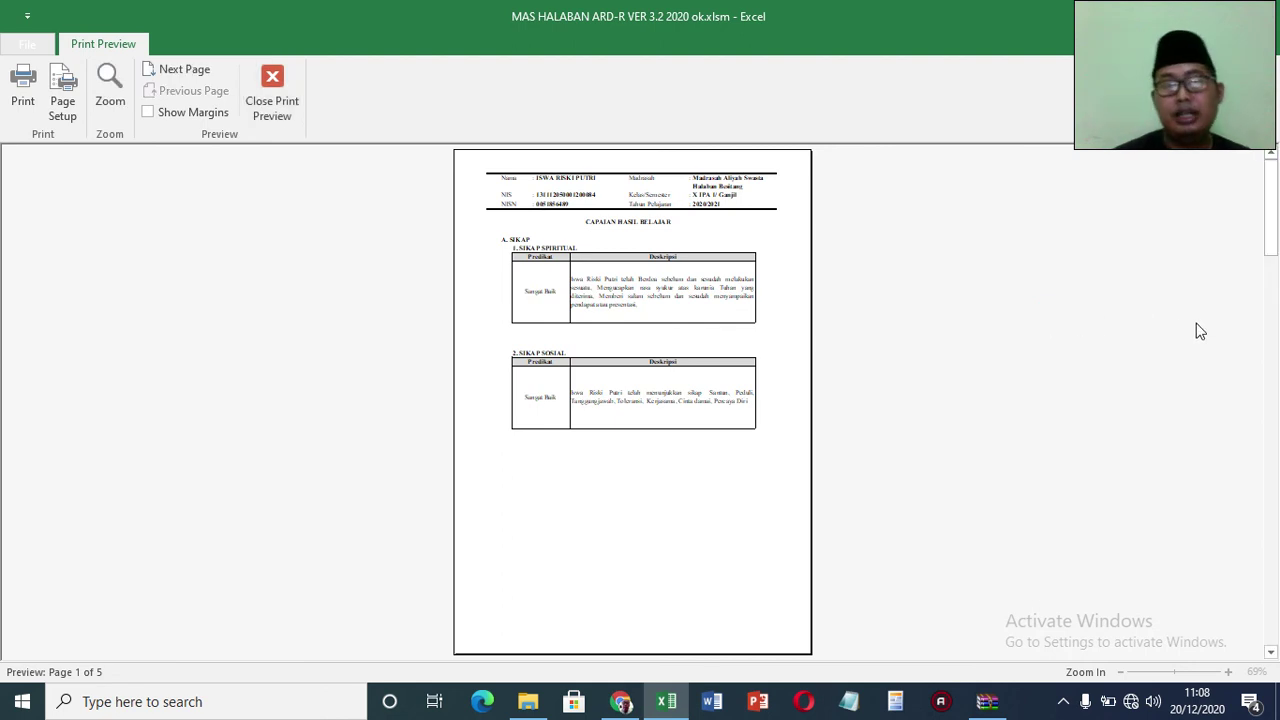
click(1275, 556)
click(1275, 556)
click(1275, 556)
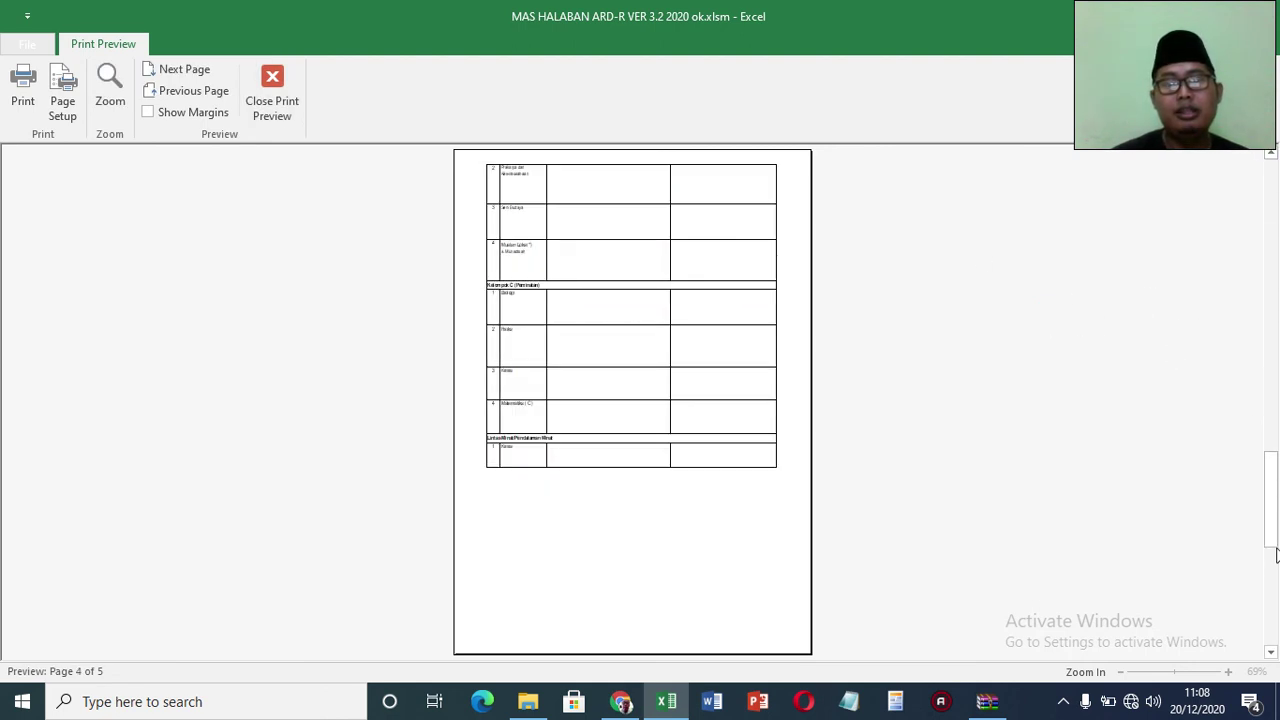
click(1275, 556)
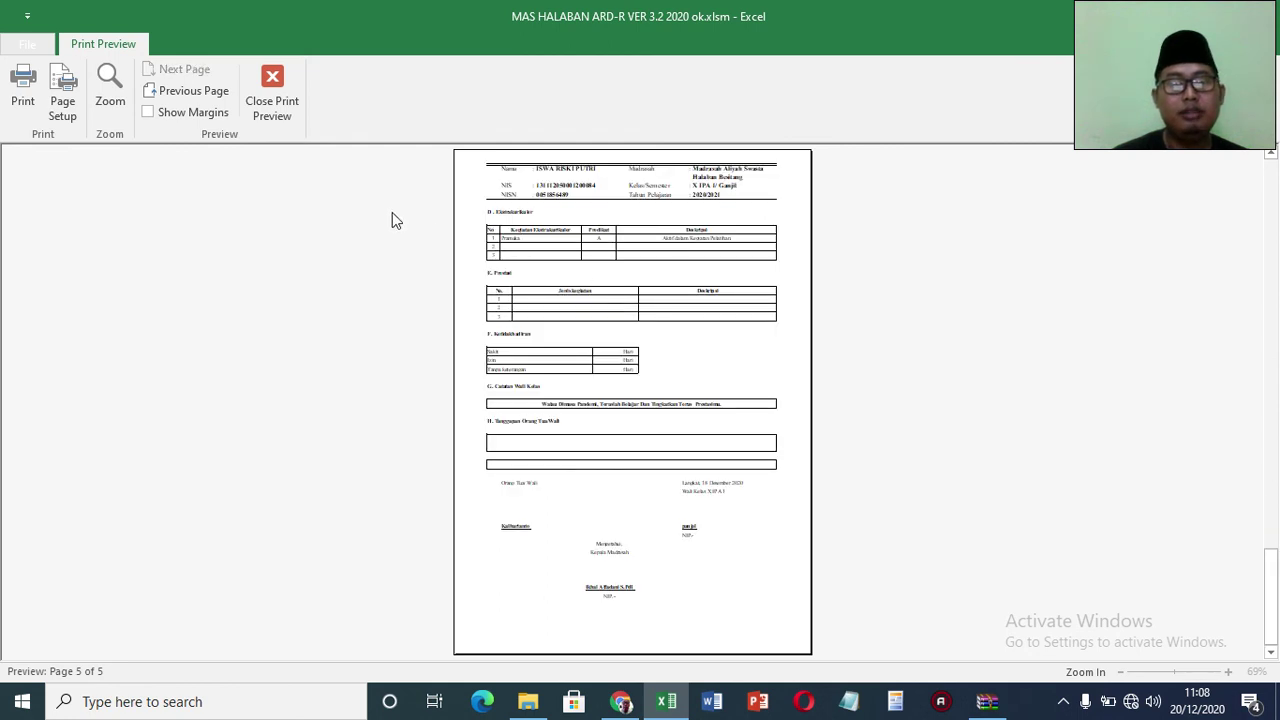
click(272, 100)
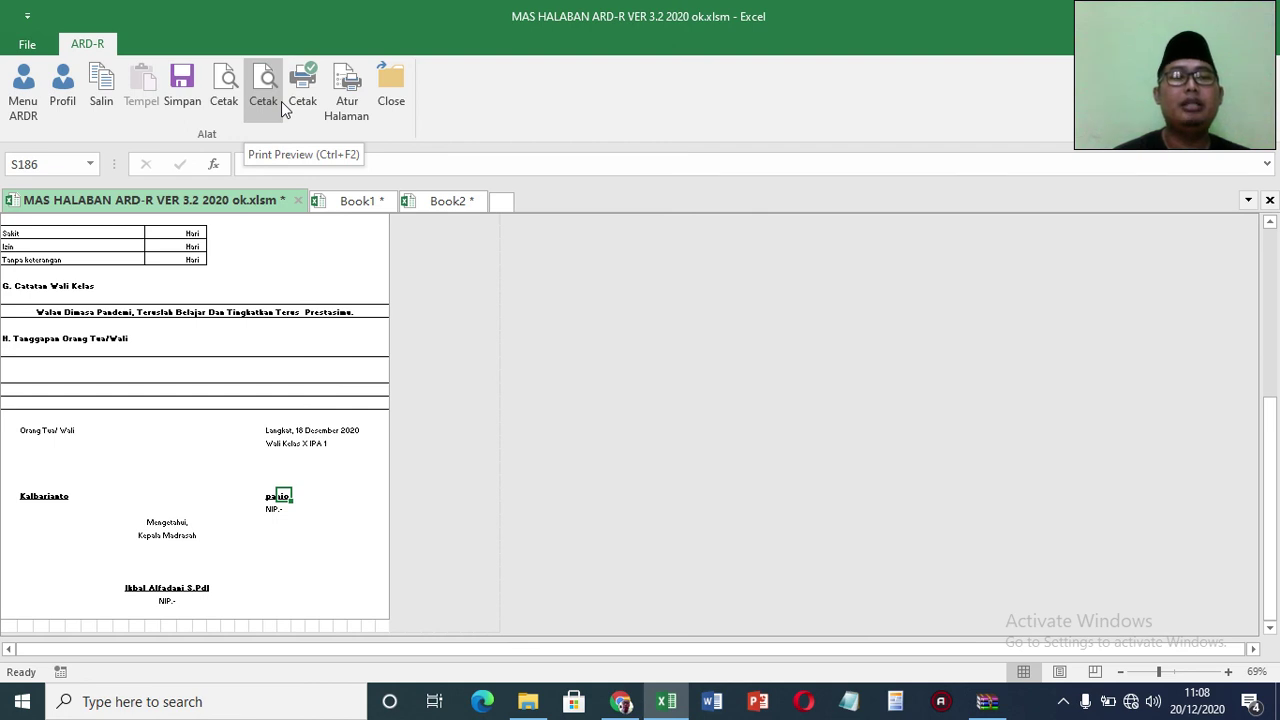
Step: Open the Profil creator sheet and select the WhatsApp contact cell
click(60, 88)
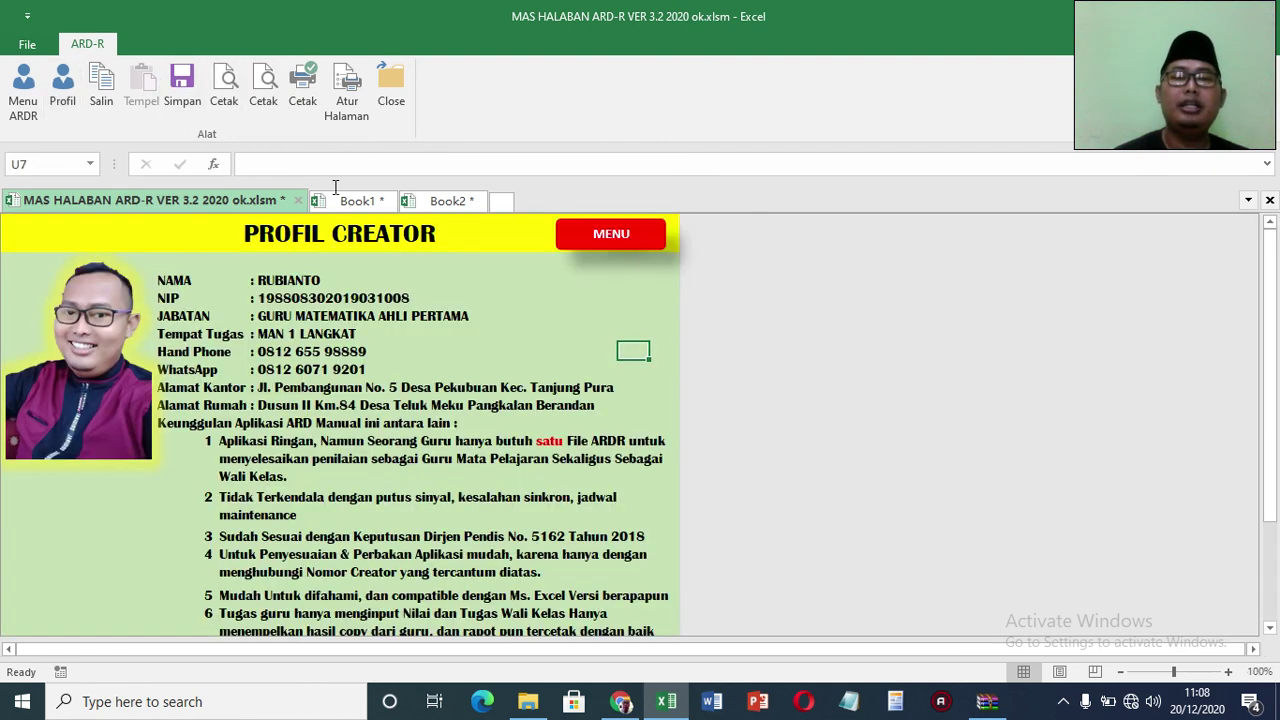
click(259, 370)
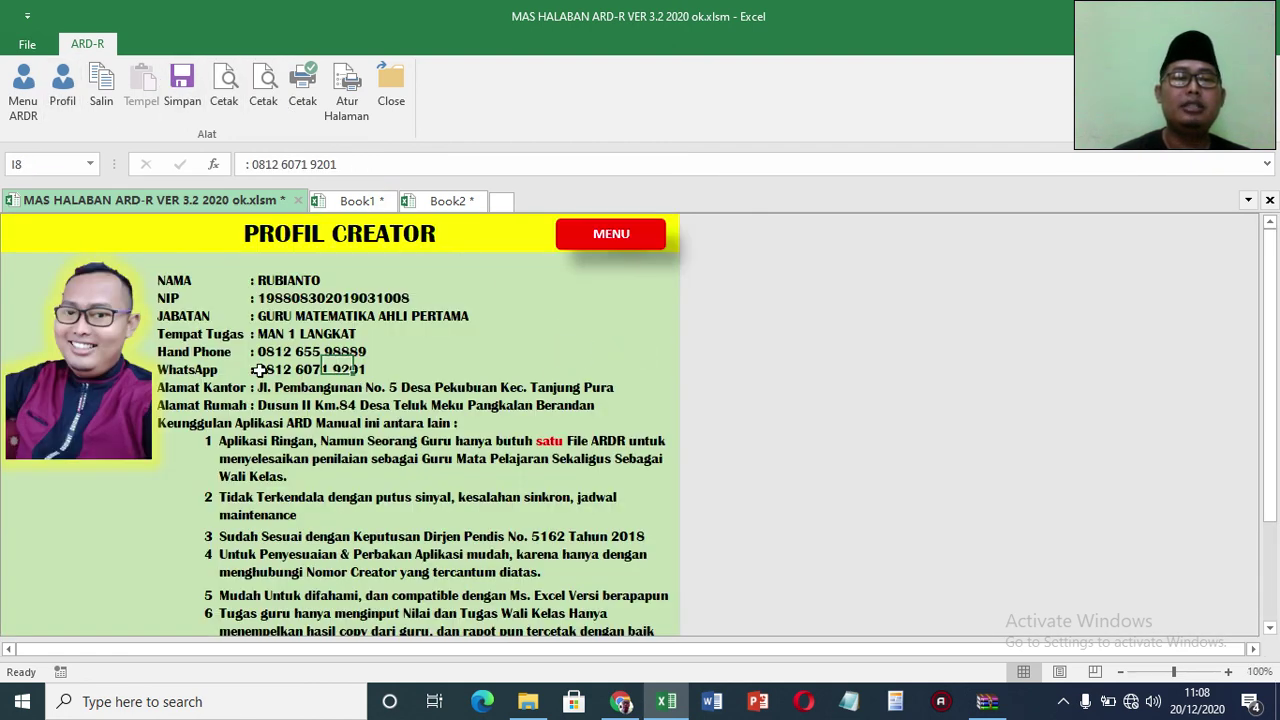